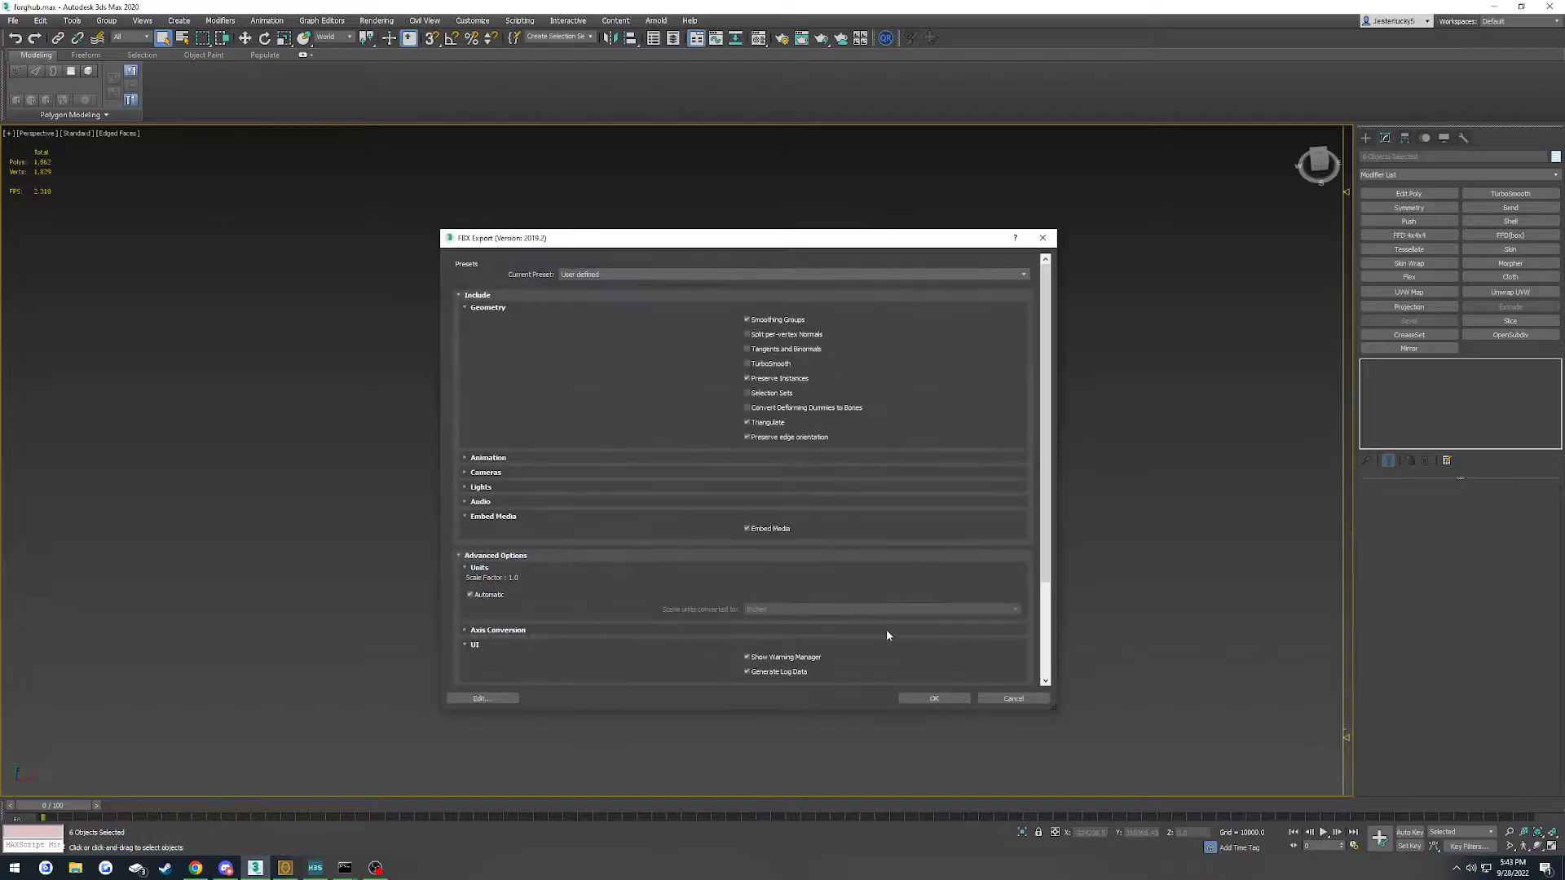
# Run the FBX export with the current options, and choose the exported FBX in Osoyoos for conversion to a level file
pyautogui.click(912, 698)
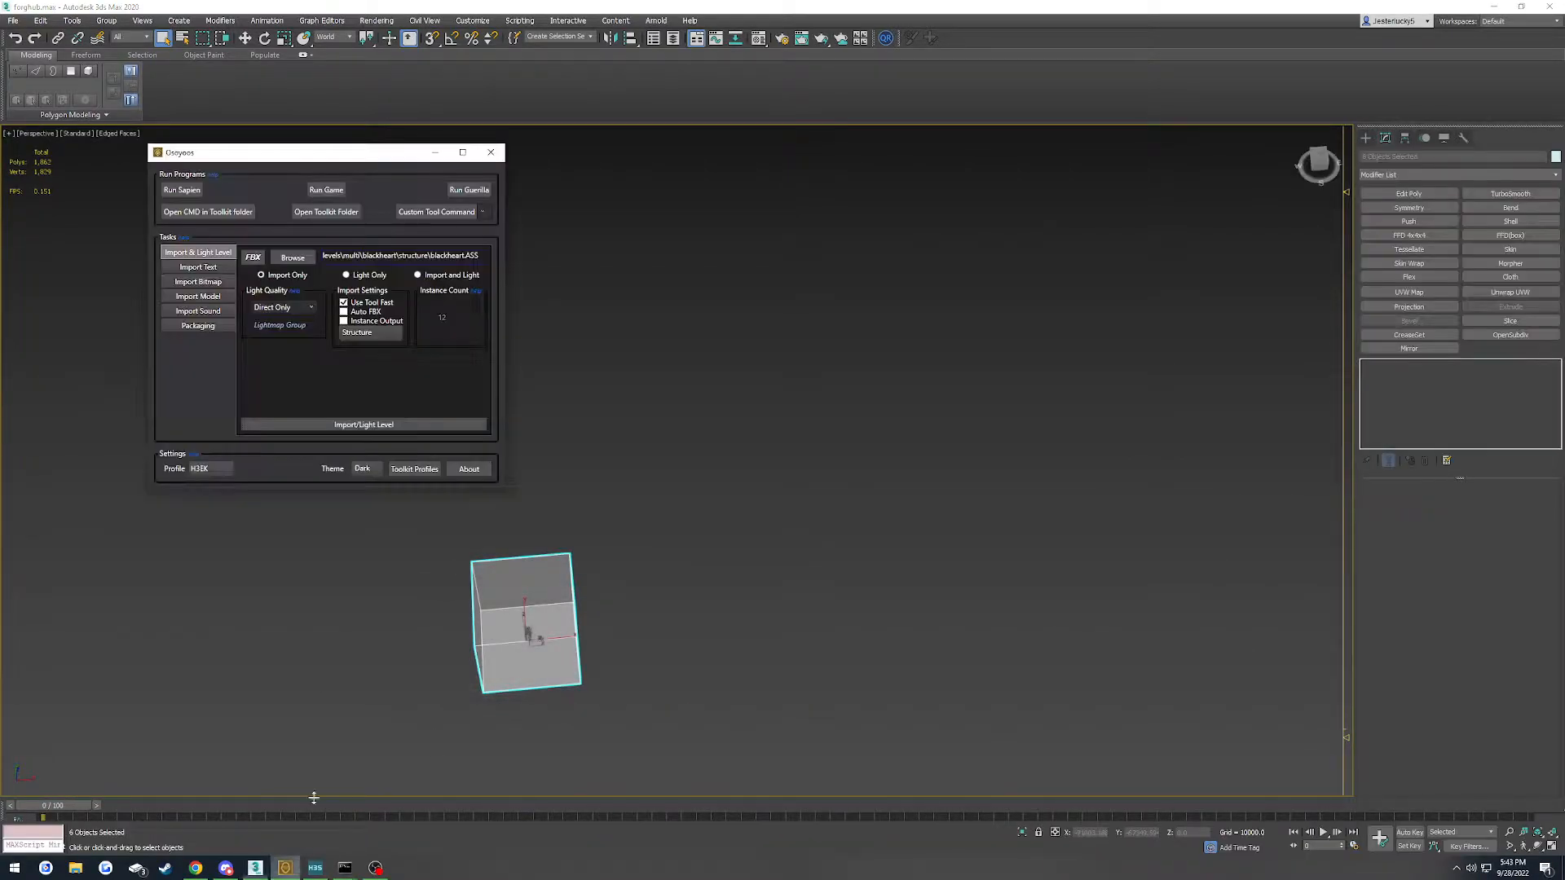
pyautogui.doubleClick(305, 253)
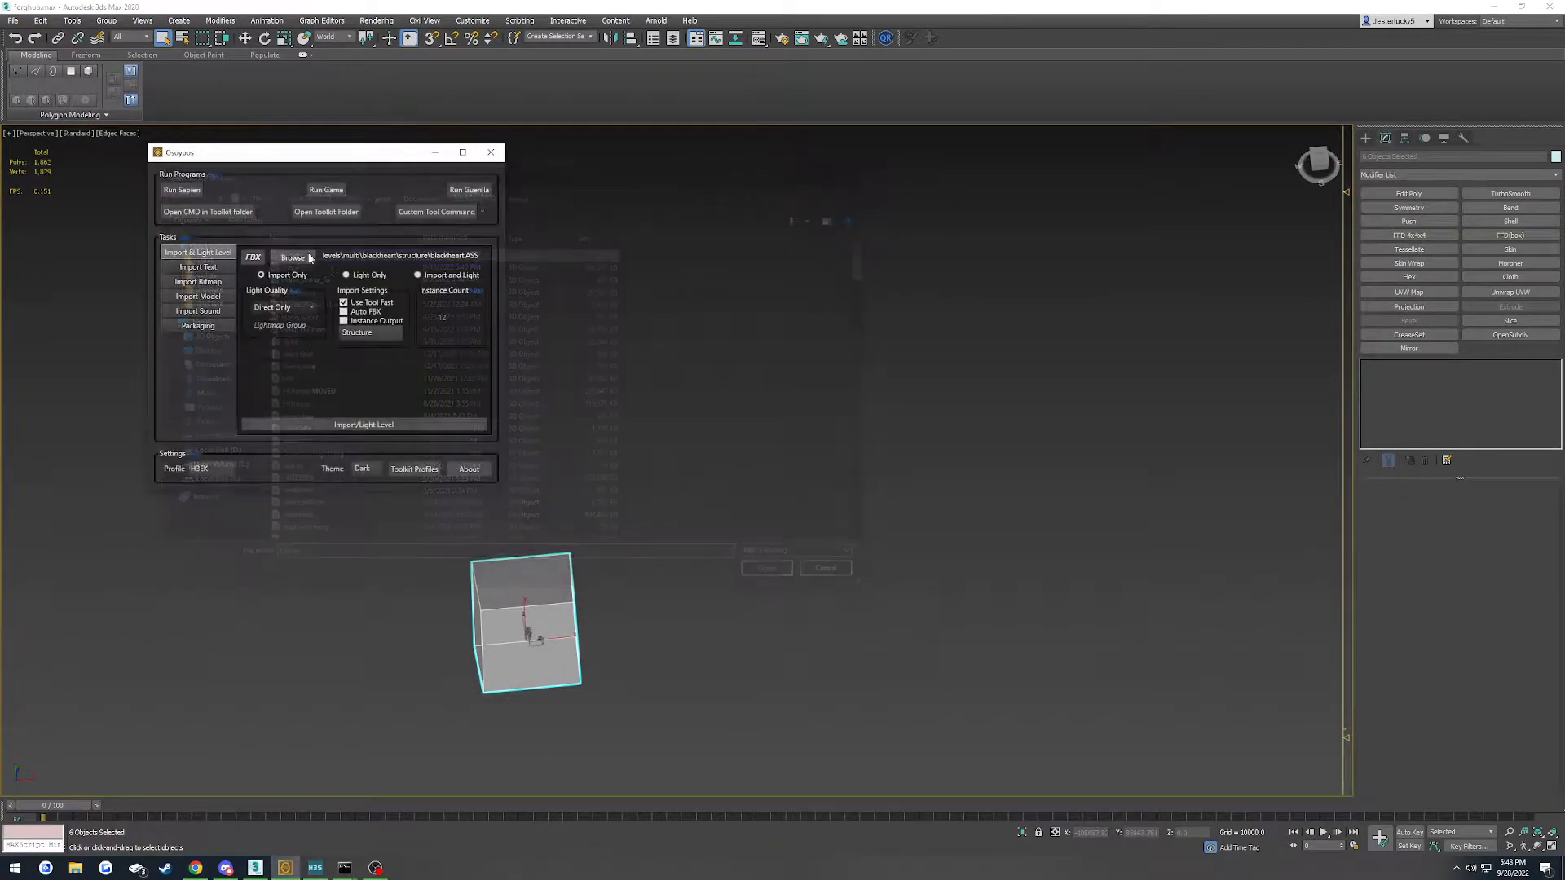
pyautogui.doubleClick(307, 278)
pyautogui.doubleClick(307, 278)
pyautogui.doubleClick(297, 265)
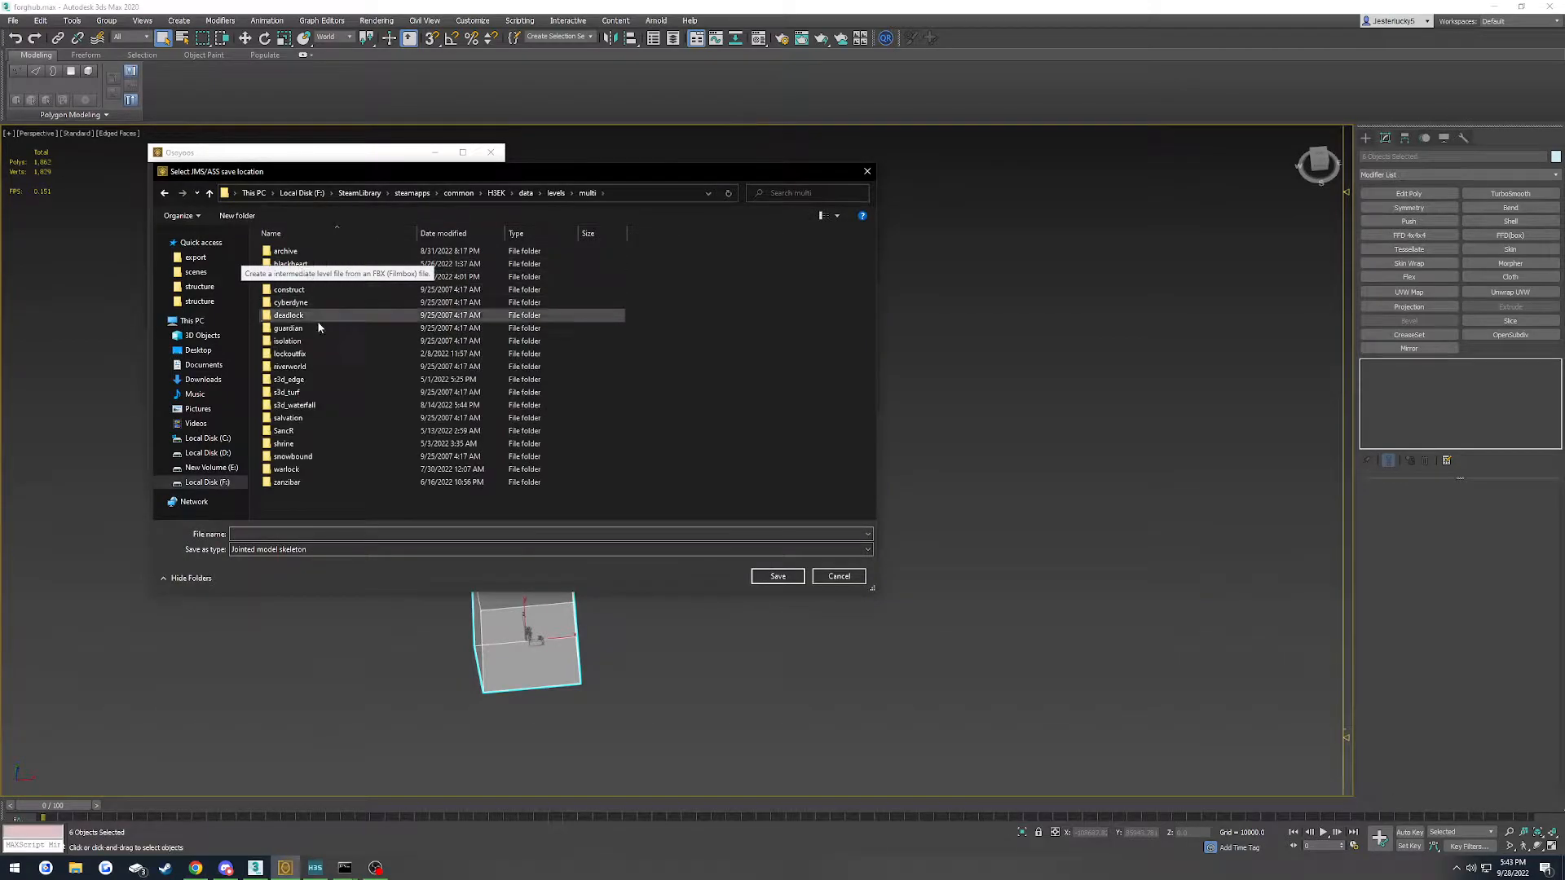
# Save the converted level as an Amalgam scene specification, overwriting the blackheart file in the blackheart structure folder
pyautogui.doubleClick(284, 274)
pyautogui.doubleClick(284, 275)
pyautogui.click(328, 538)
pyautogui.click(328, 549)
pyautogui.click(315, 567)
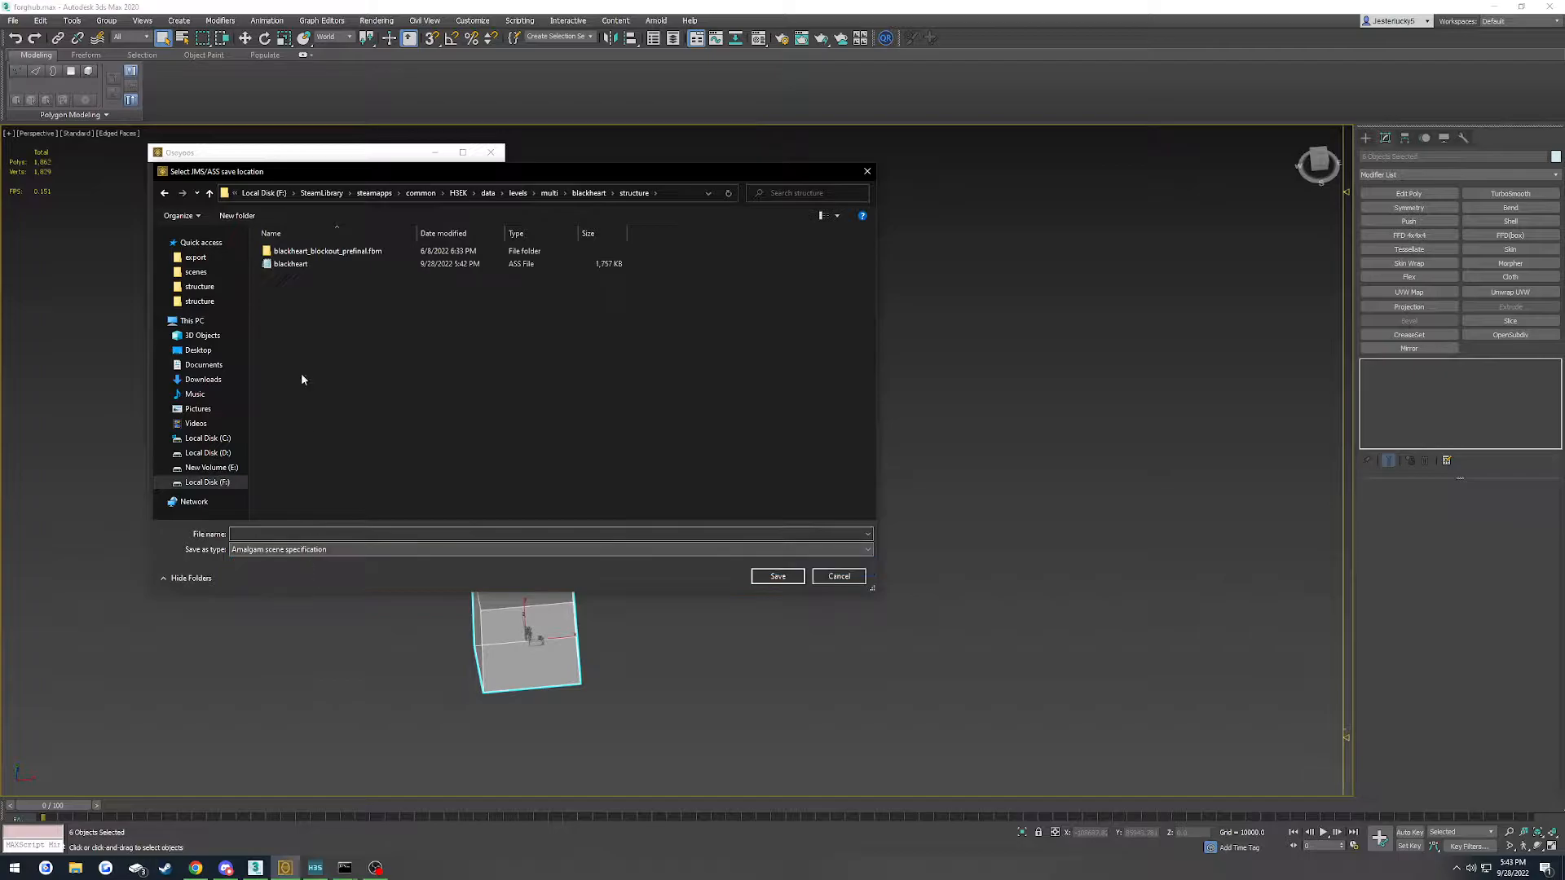
pyautogui.doubleClick(291, 264)
pyautogui.click(812, 434)
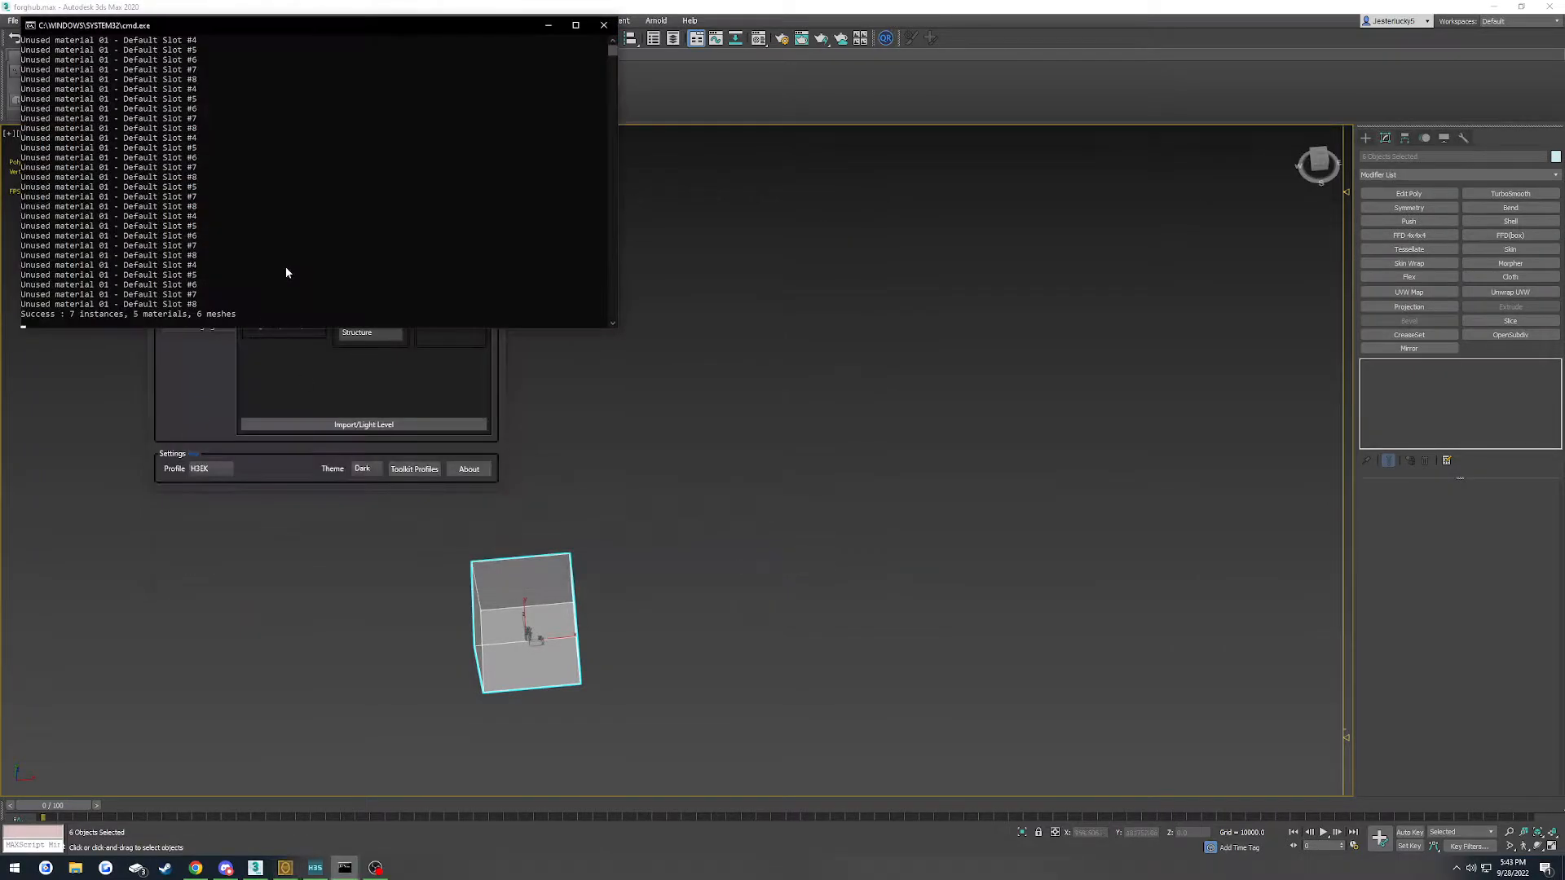
pyautogui.press('Return')
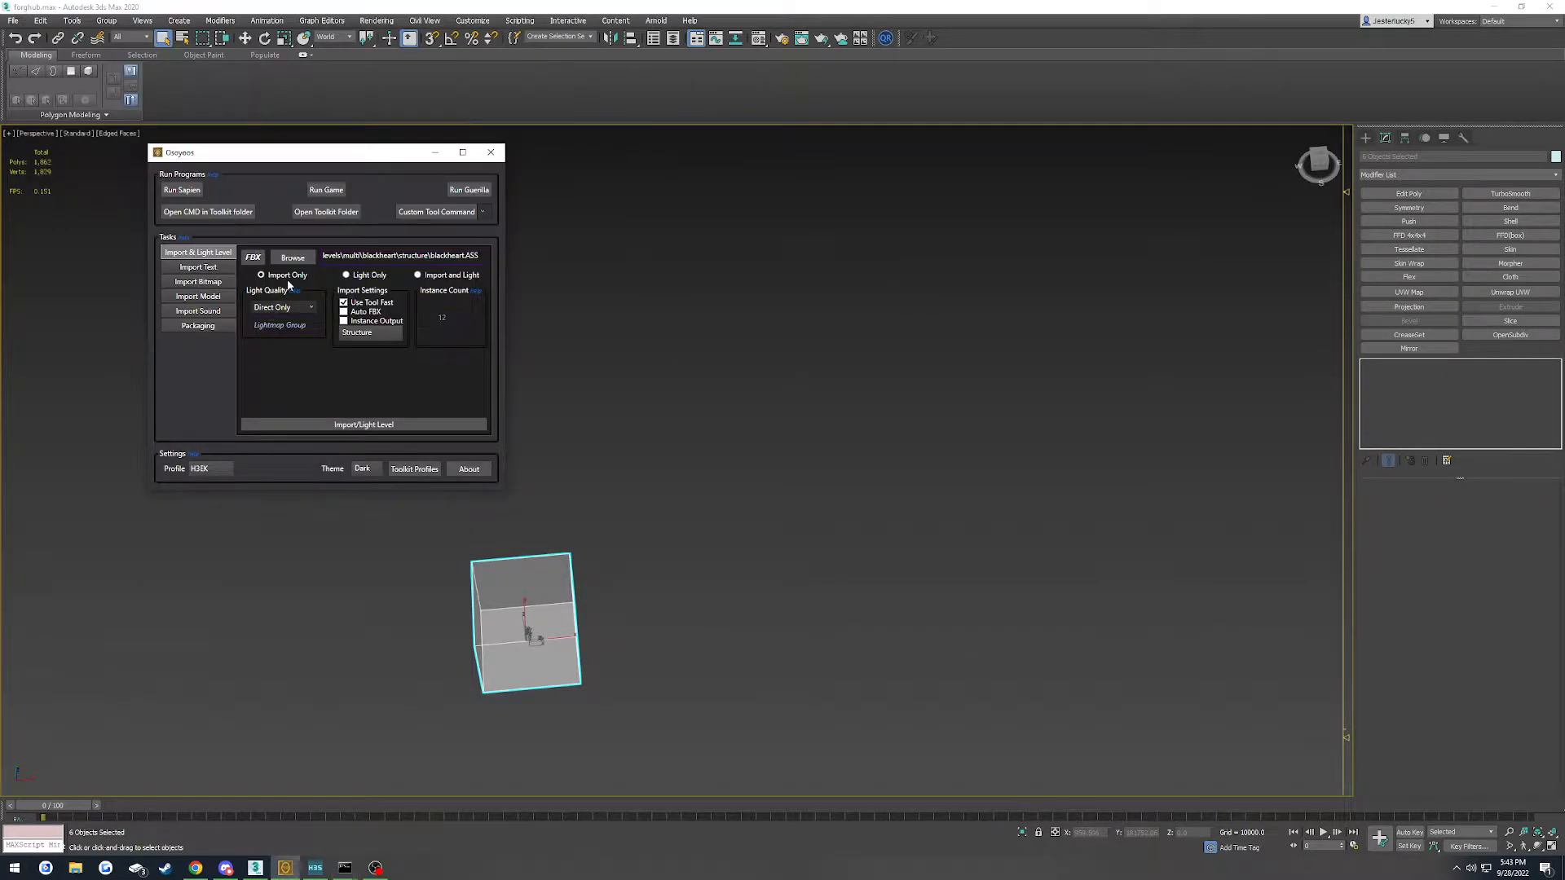
# Choose the blackheart ASS file as the level source and import it into the game's tag data
pyautogui.click(292, 257)
pyautogui.doubleClick(294, 269)
pyautogui.click(363, 424)
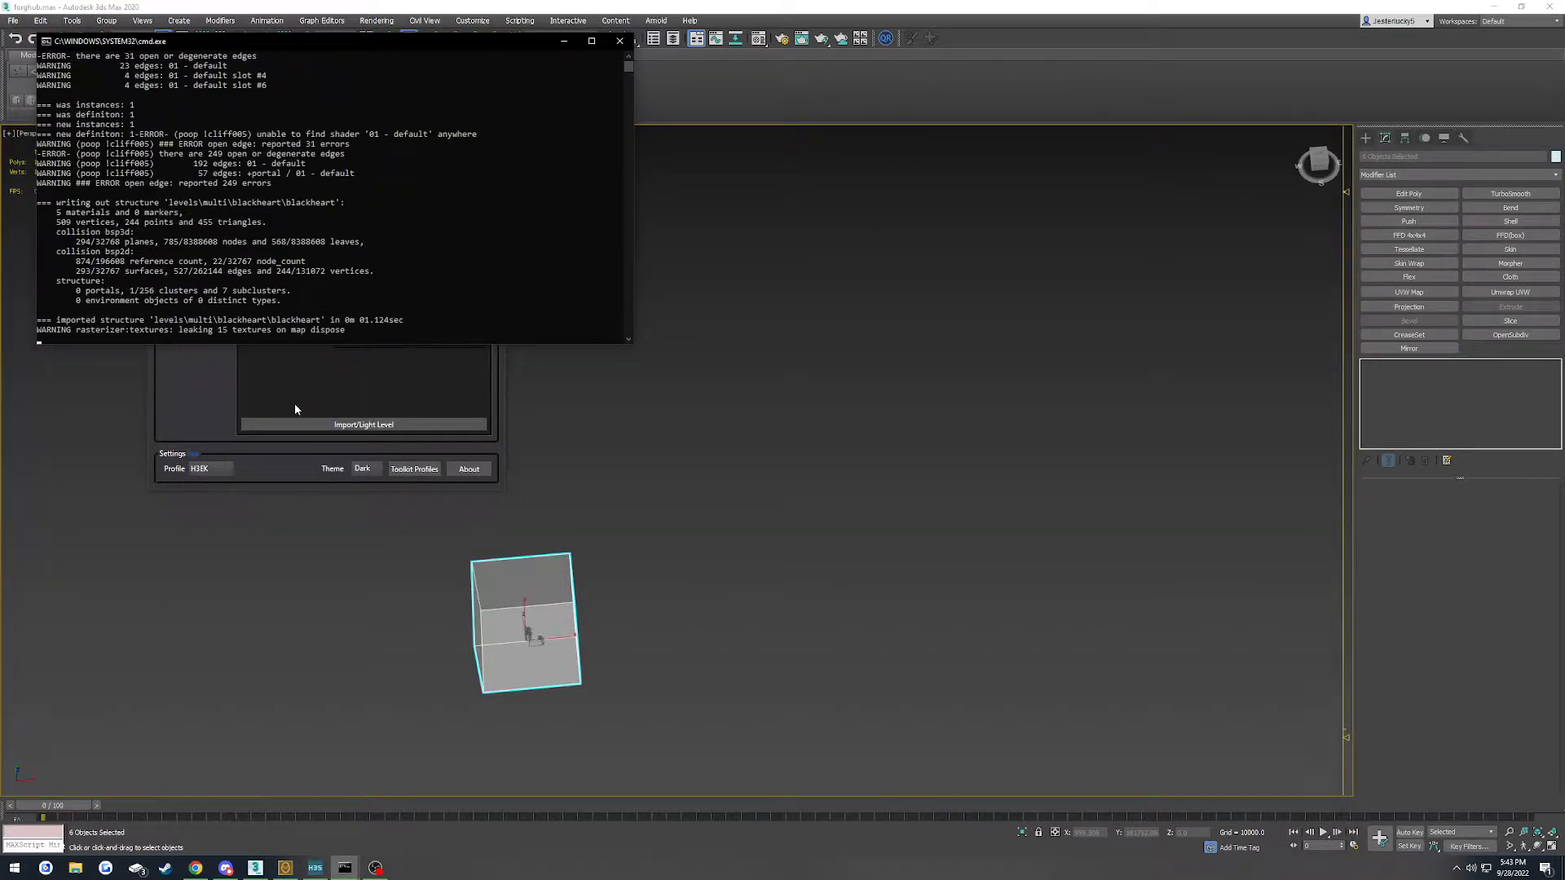
pyautogui.press('Return')
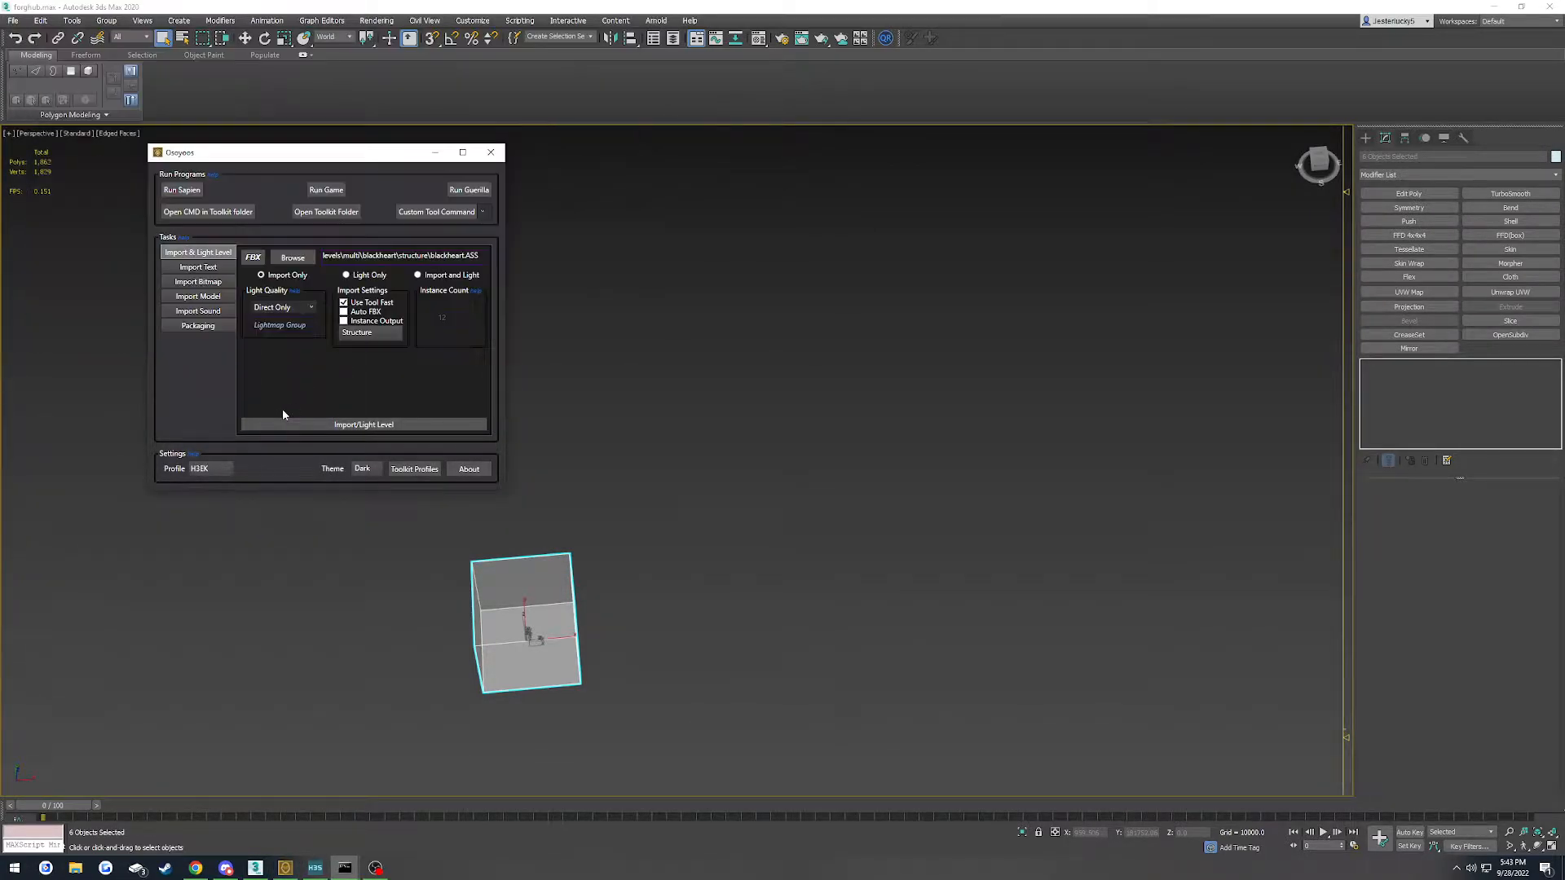
# Switch to Sapien and fly around the reloaded level to examine the open-edge markers on the cliff and nearby objects
pyautogui.click(314, 869)
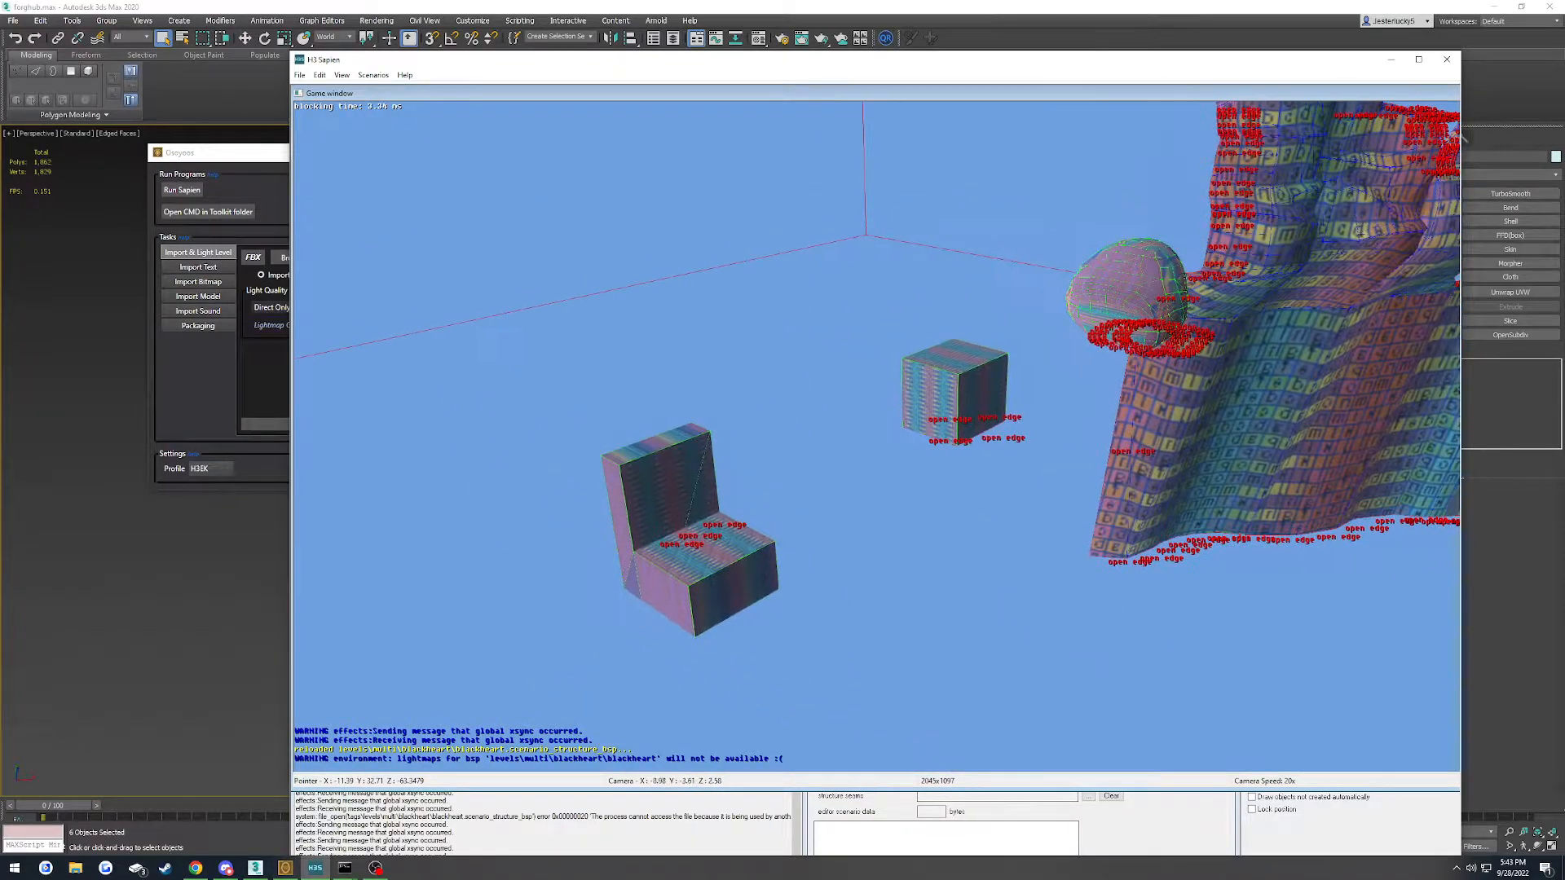
pyautogui.press('w')
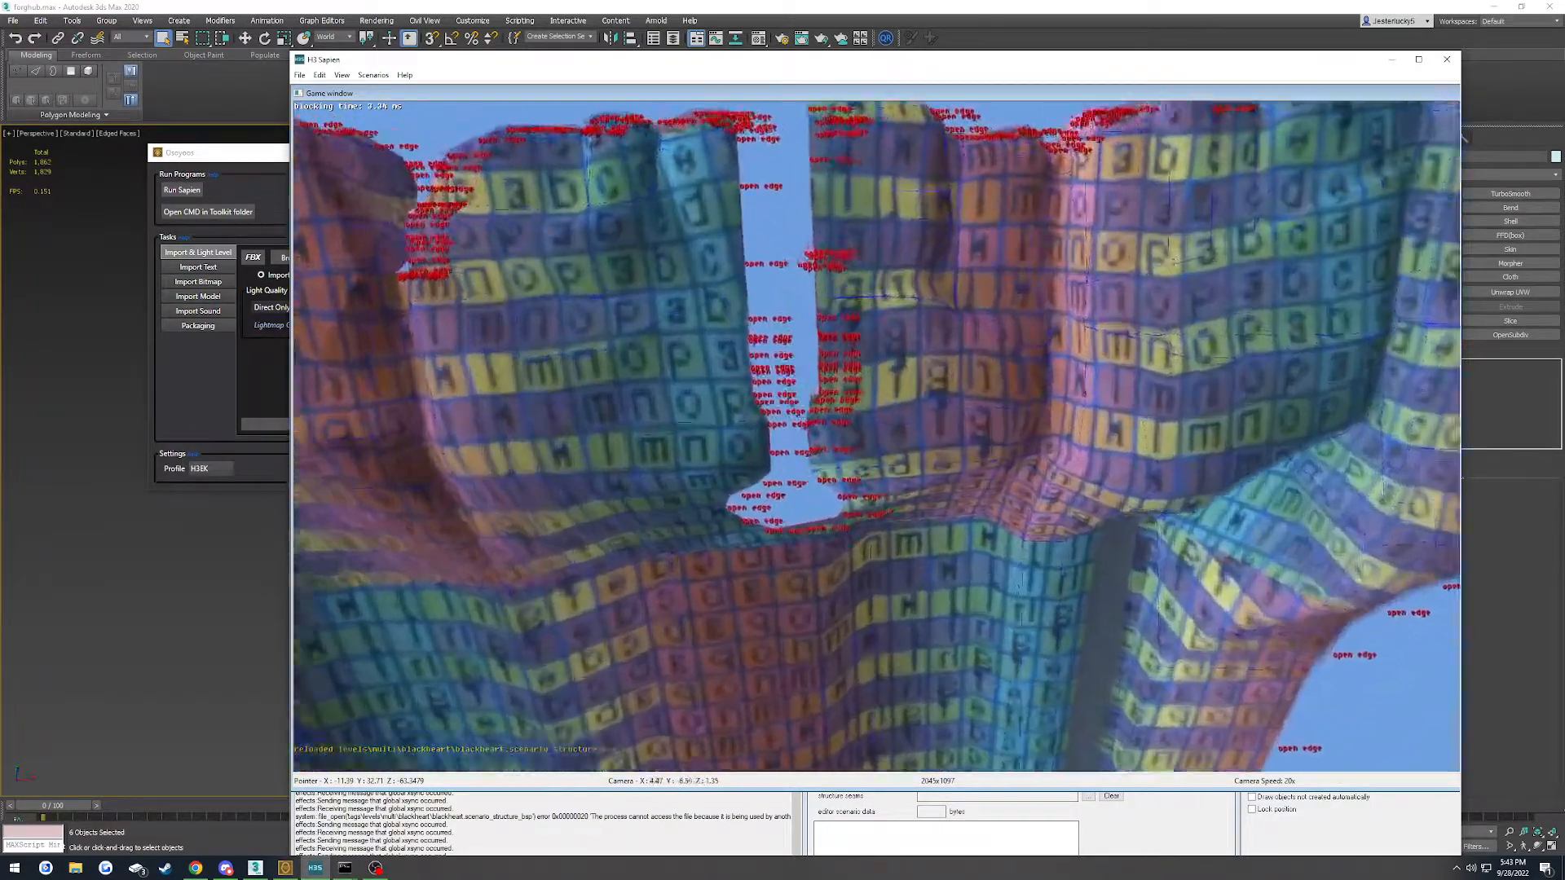
pyautogui.press('s')
pyautogui.press('w')
pyautogui.press('w')
pyautogui.press('s')
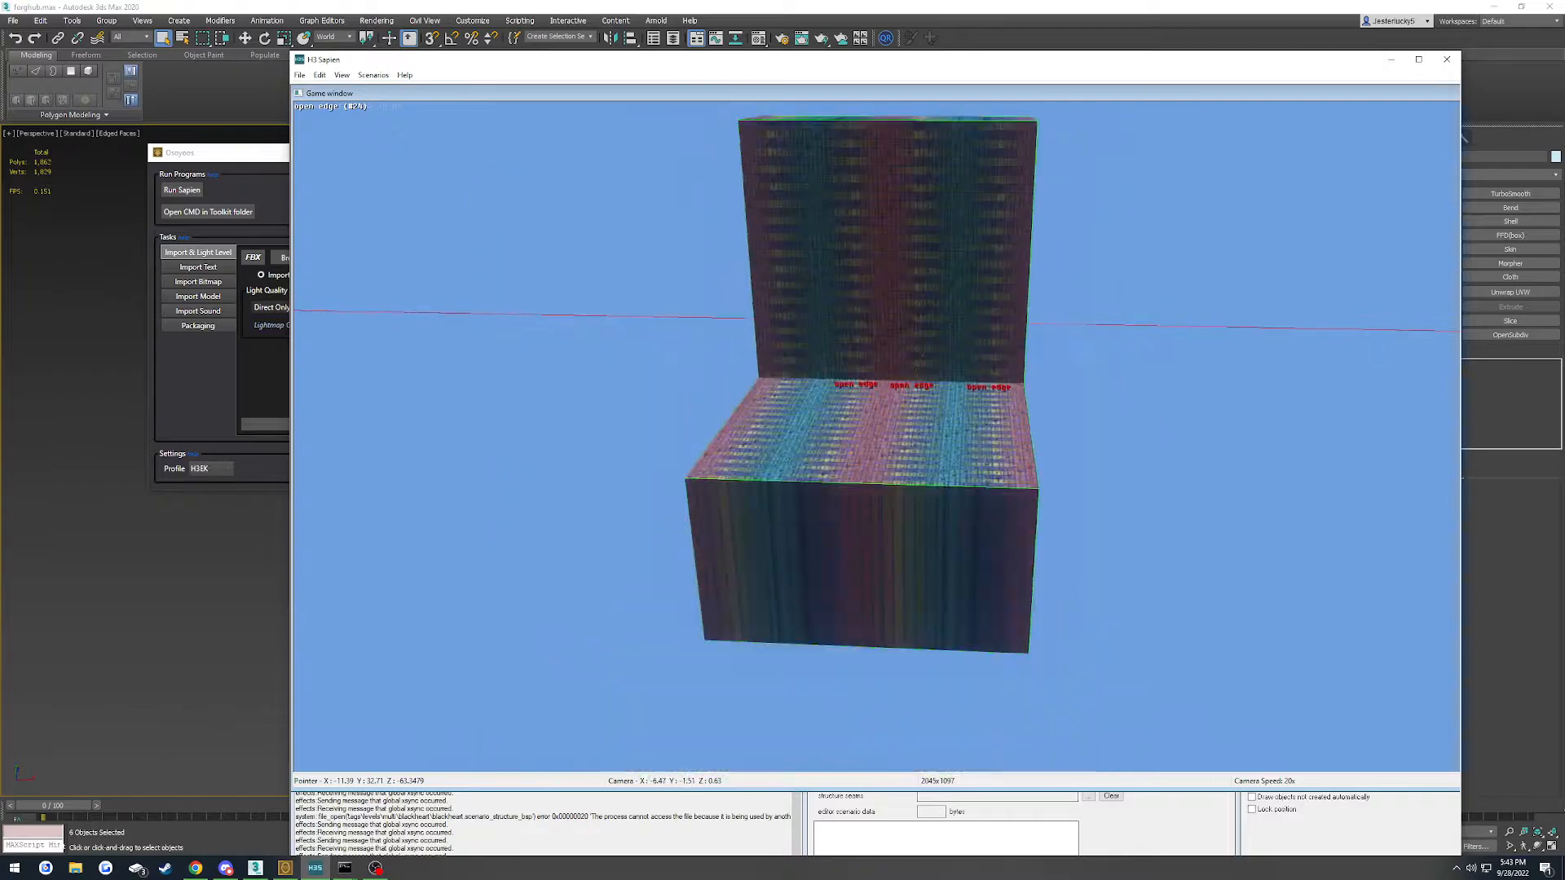
# Examine the chair-shaped object up close, especially the open-edge markers along the seam between seat and backrest
pyautogui.press('w')
pyautogui.press('a')
pyautogui.press('d')
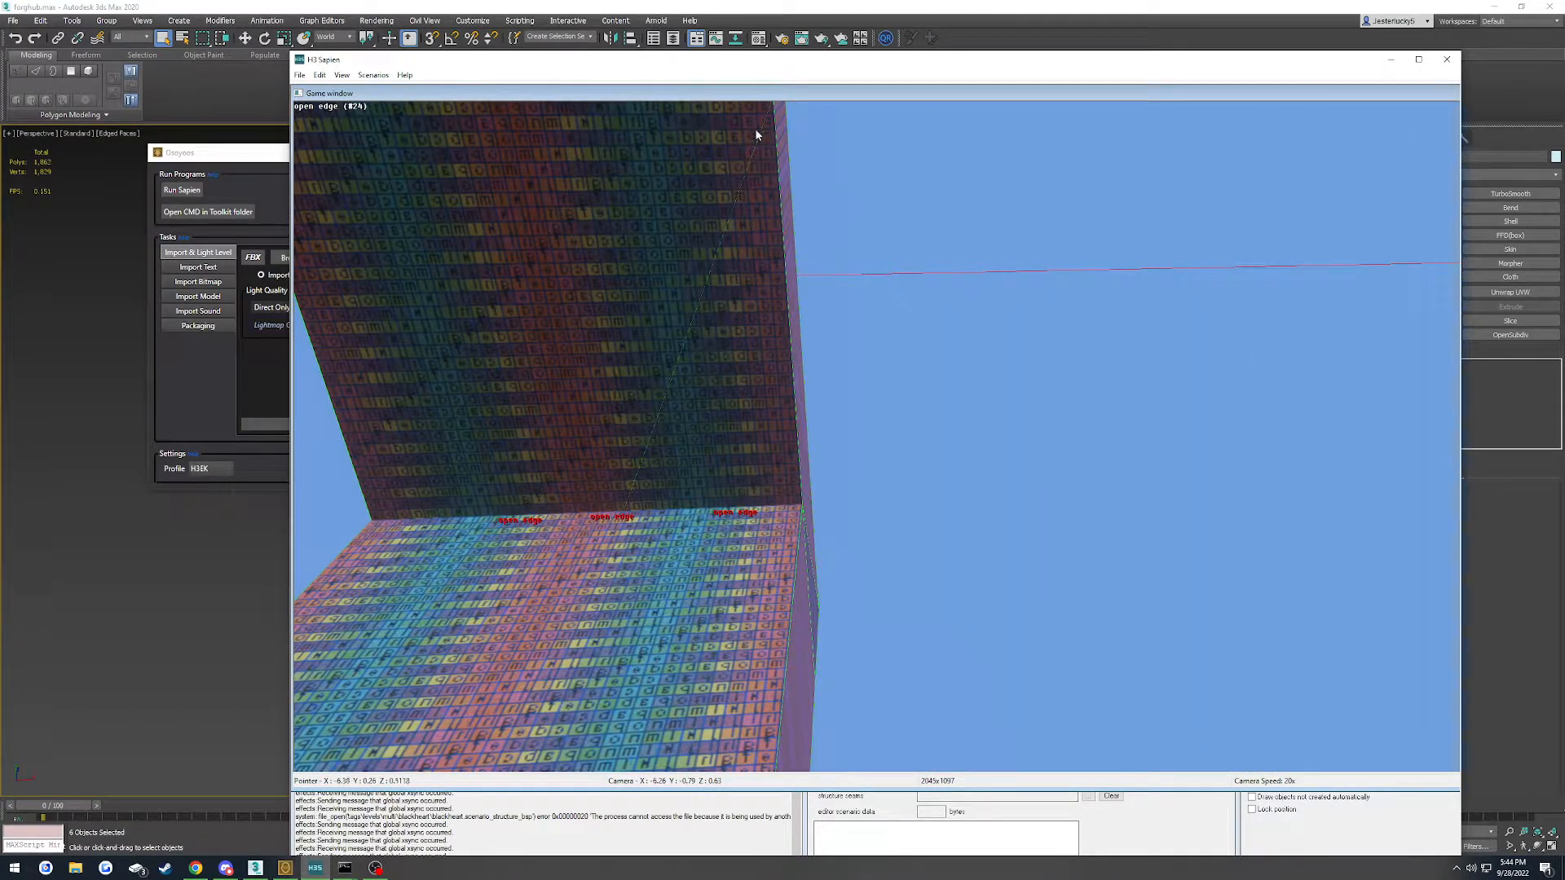
pyautogui.moveTo(479, 642); pyautogui.dragTo(340, 410, button='middle')
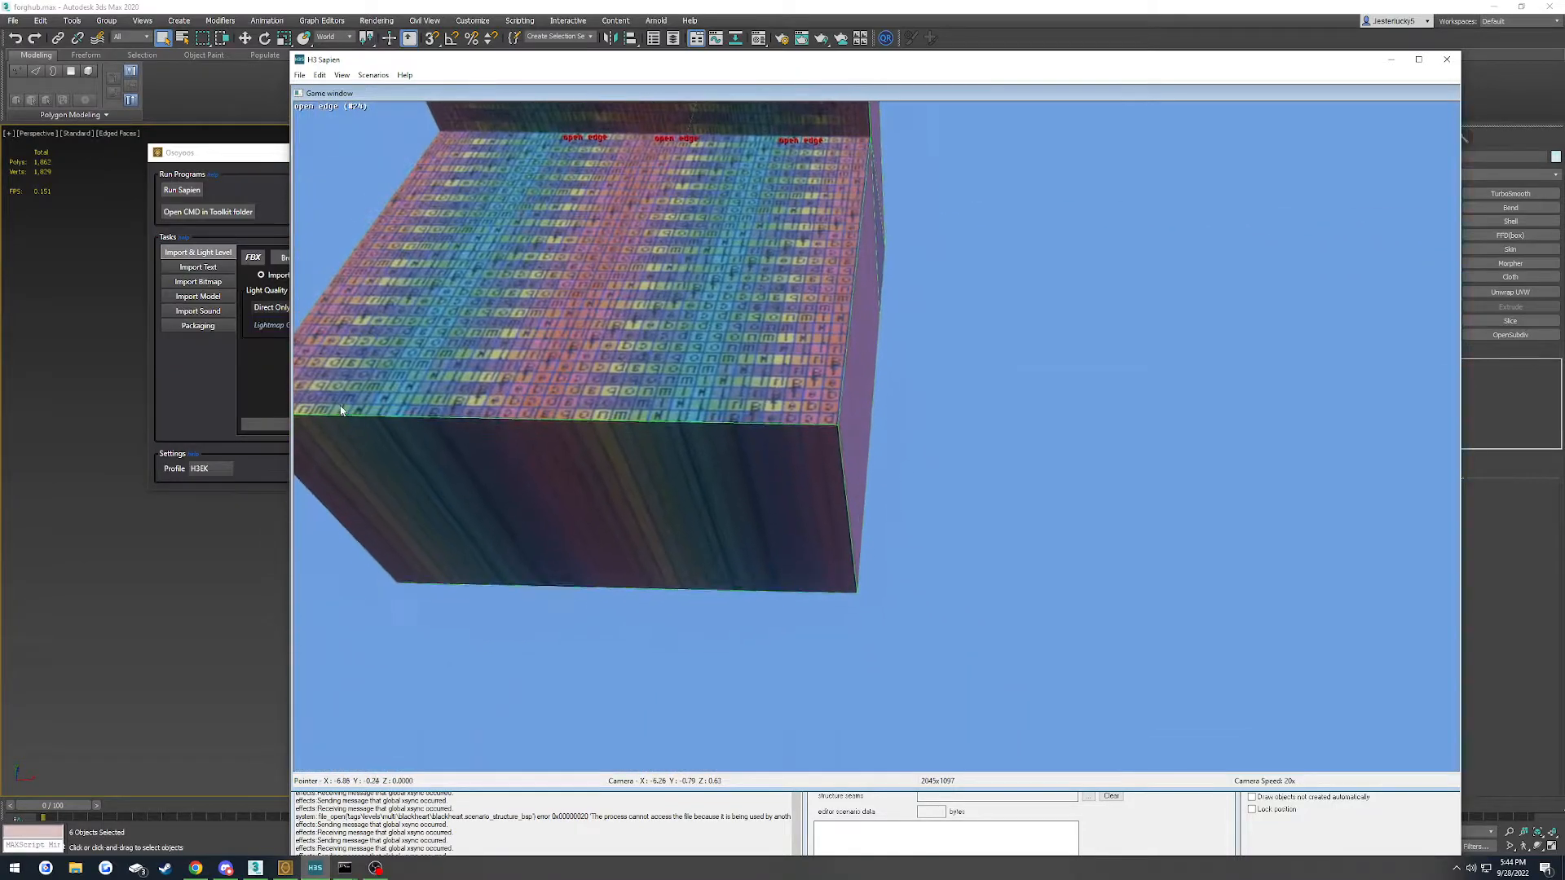
pyautogui.press('w')
pyautogui.moveTo(875, 437); pyautogui.dragTo(683, 750, button='middle')
pyautogui.press('w')
pyautogui.press('s')
pyautogui.press('shift')
pyautogui.press('shift')
pyautogui.press('shift')
pyautogui.press('a')
pyautogui.press('r')
pyautogui.press('r')
pyautogui.moveTo(885, 725); pyautogui.dragTo(970, 416, button='middle')
pyautogui.press('f')
pyautogui.press('a')
pyautogui.moveTo(1171, 483); pyautogui.dragTo(1418, 620, button='middle')
pyautogui.press('a')
pyautogui.press('r')
pyautogui.moveTo(652, 318); pyautogui.dragTo(815, 538, button='middle')
pyautogui.press('r')
pyautogui.press('a')
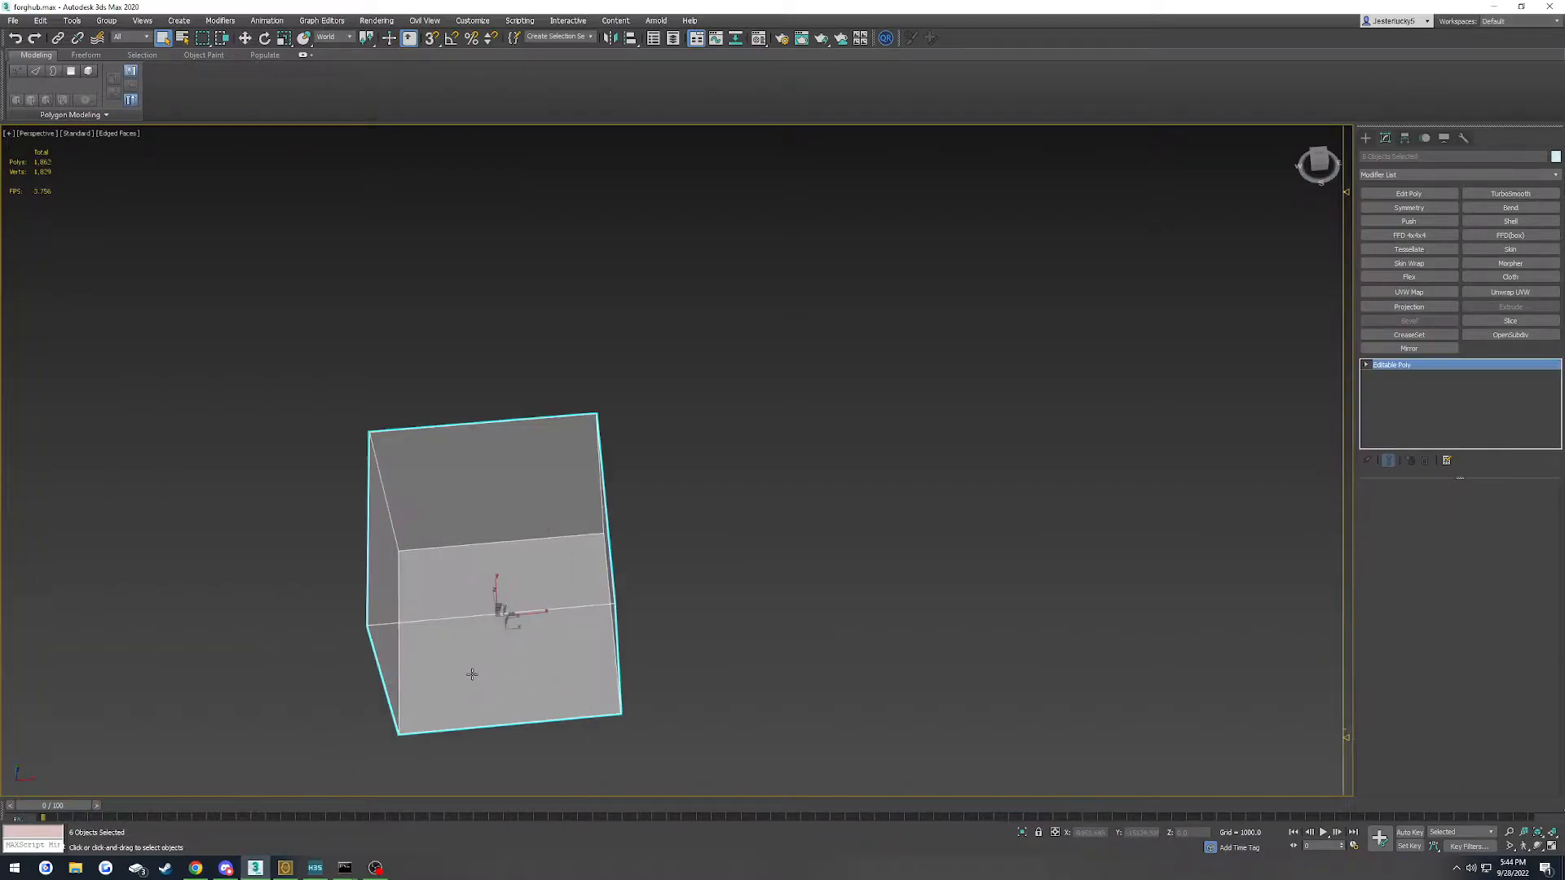
# Switch to 3ds Max and select the chair-shaped mesh, framing the seam between its seat and backrest
pyautogui.click(500, 633)
pyautogui.scroll(10, 500, 632)
pyautogui.scroll(2, 719, 549)
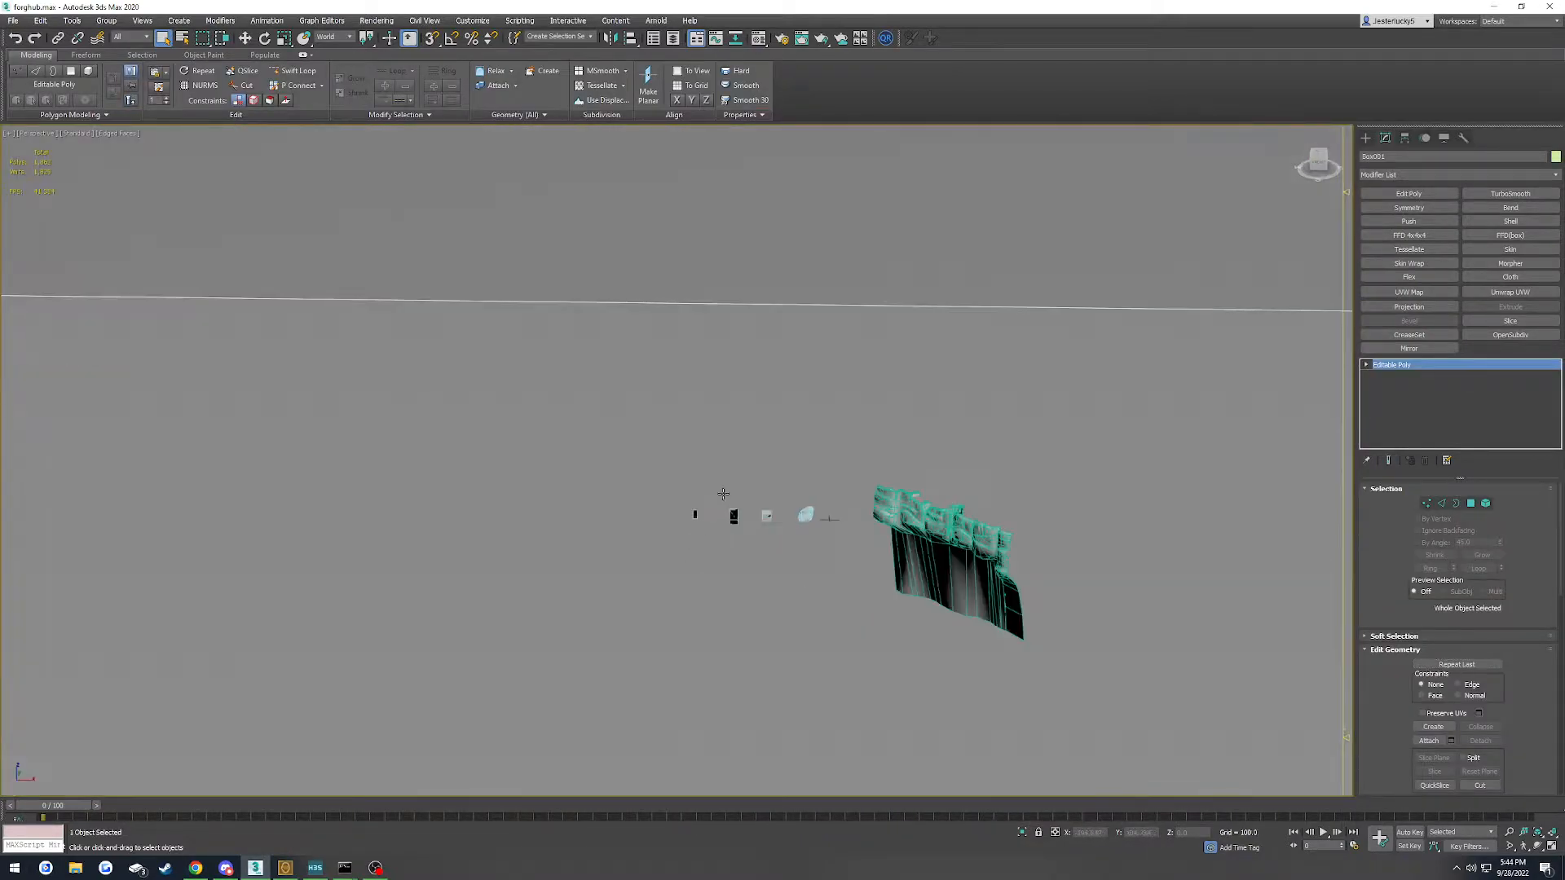
pyautogui.scroll(-1, 819, 706)
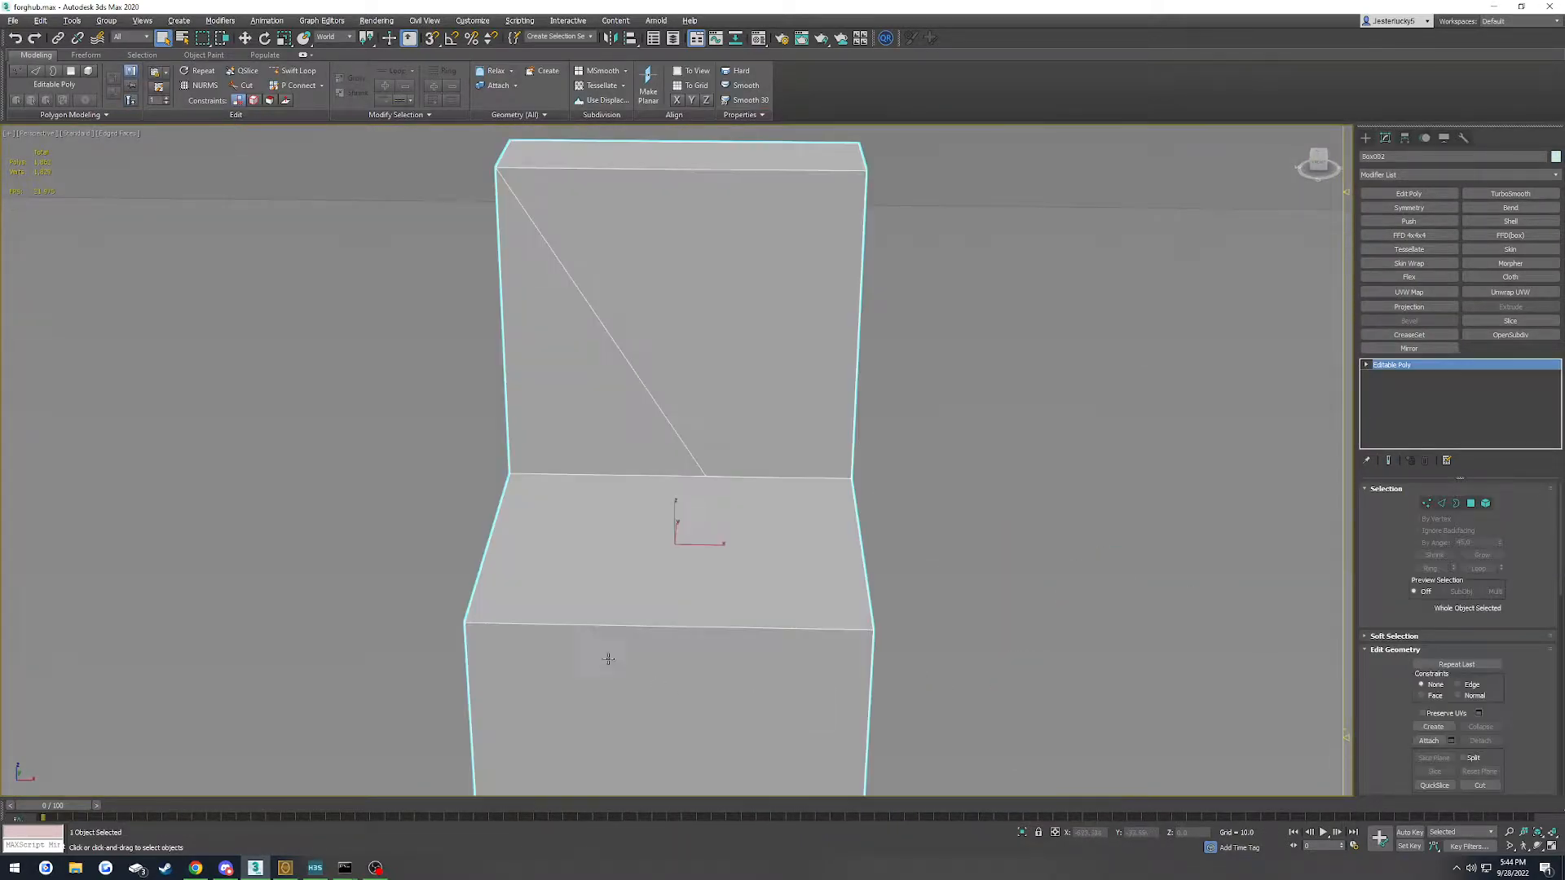
pyautogui.keyDown('alt'); pyautogui.moveTo(604, 654); pyautogui.dragTo(615, 643, button='middle'); pyautogui.keyUp('alt')
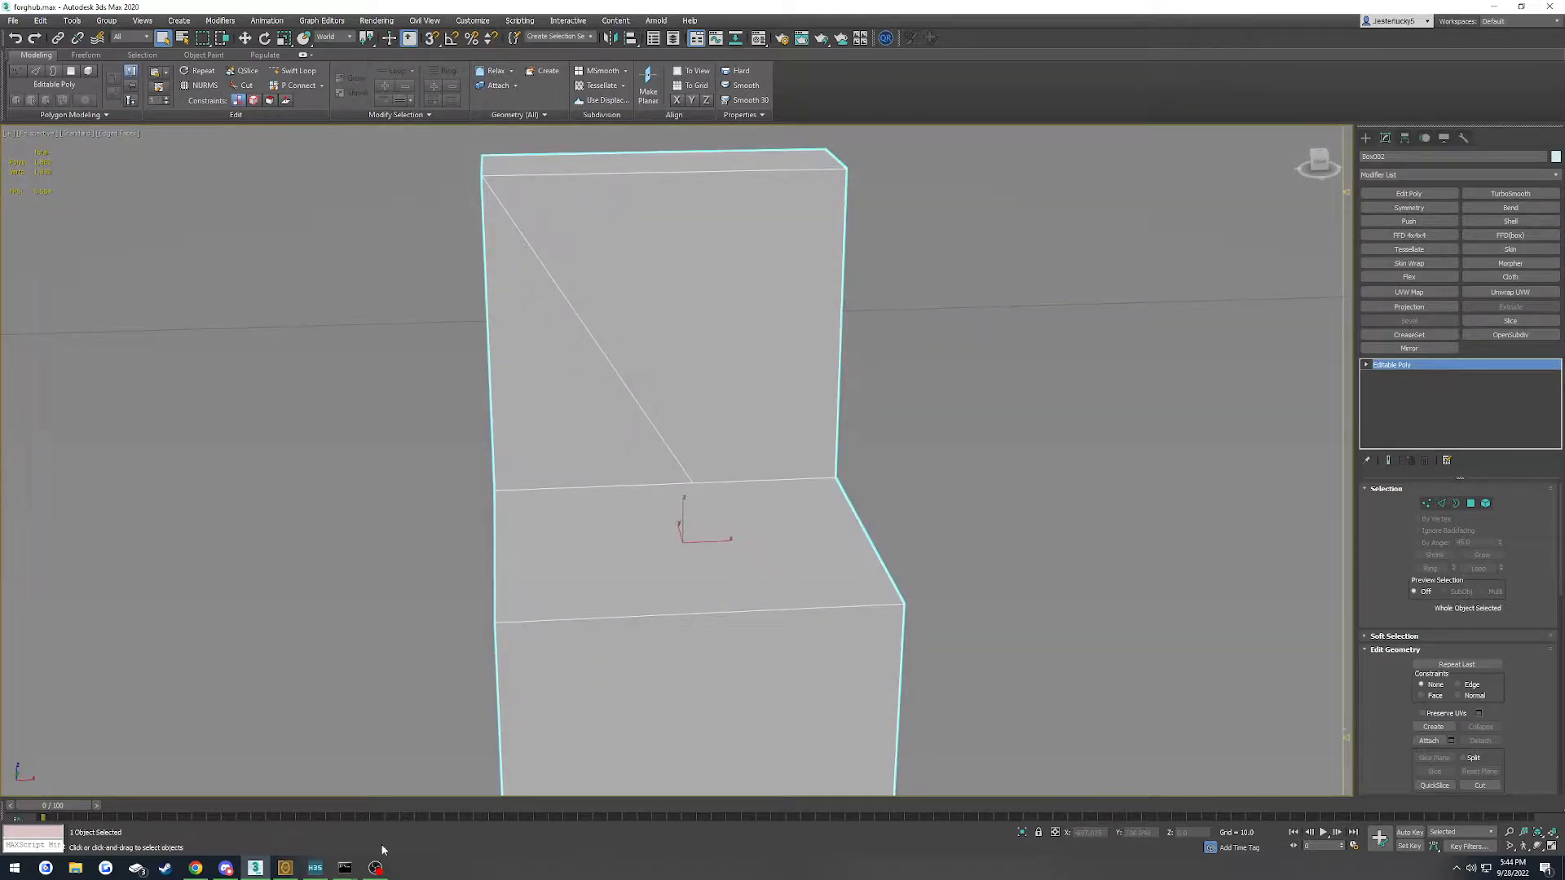
# Switch to Sapien and compare the chair's open-edge markers with the seam seen in the model
pyautogui.click(316, 868)
pyautogui.press('s')
pyautogui.moveTo(912, 408)
pyautogui.mouseDown(button='middle')
pyautogui.moveTo(925, 359)
pyautogui.moveTo(925, 432)
pyautogui.mouseUp(button='middle')
pyautogui.moveTo(784, 527)
pyautogui.mouseDown(button='middle')
pyautogui.moveTo(811, 510)
pyautogui.moveTo(762, 460)
pyautogui.moveTo(784, 528)
pyautogui.mouseUp(button='middle')
# Back in 3ds Max, raise the loose middle vertex on the backrest's lower edge to open a gap above the seat
pyautogui.click(256, 869)
pyautogui.press('1')
pyautogui.press('w')
pyautogui.moveTo(693, 483); pyautogui.dragTo(693, 430)
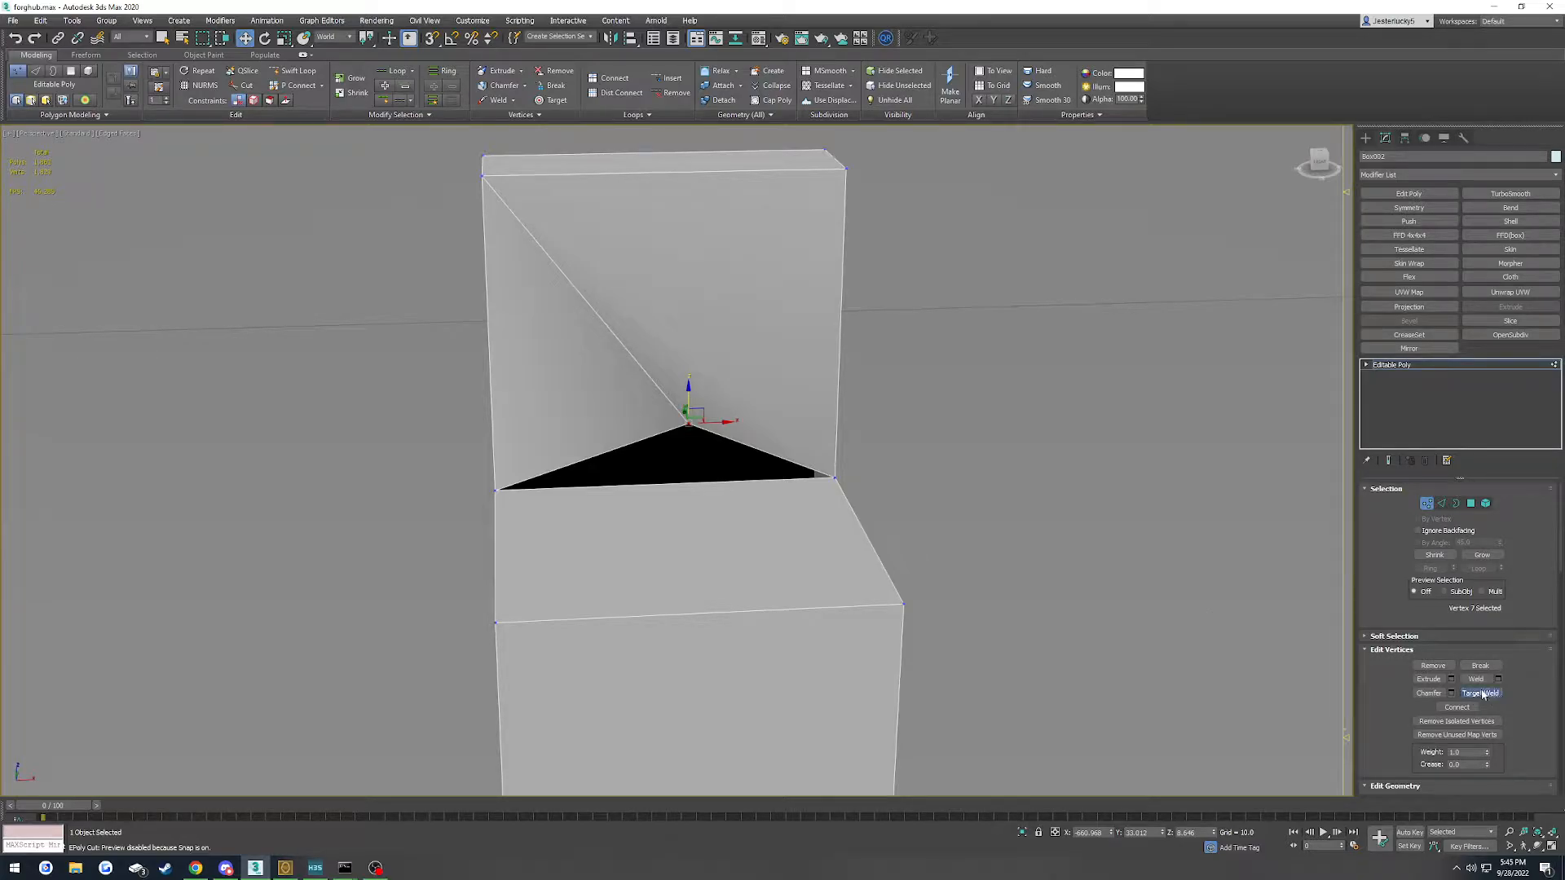
# Try target-welding the raised vertex to the seam's corner, and the backrest's top vertices onto one another and down to the seat corner
pyautogui.hotkey('ctrl', 'shift', 'w')
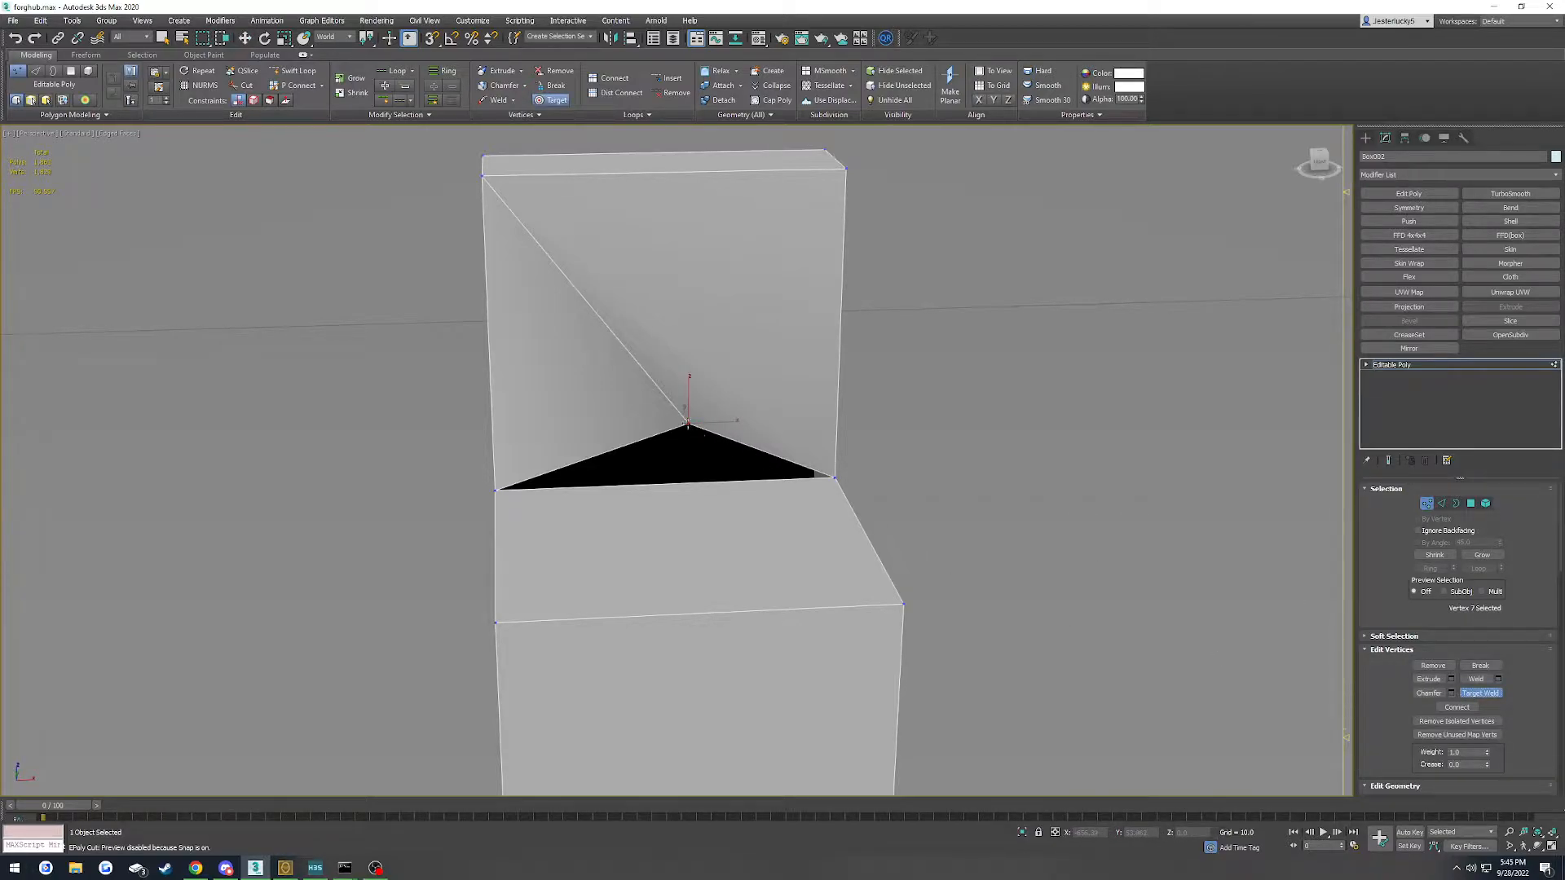
pyautogui.click(493, 489)
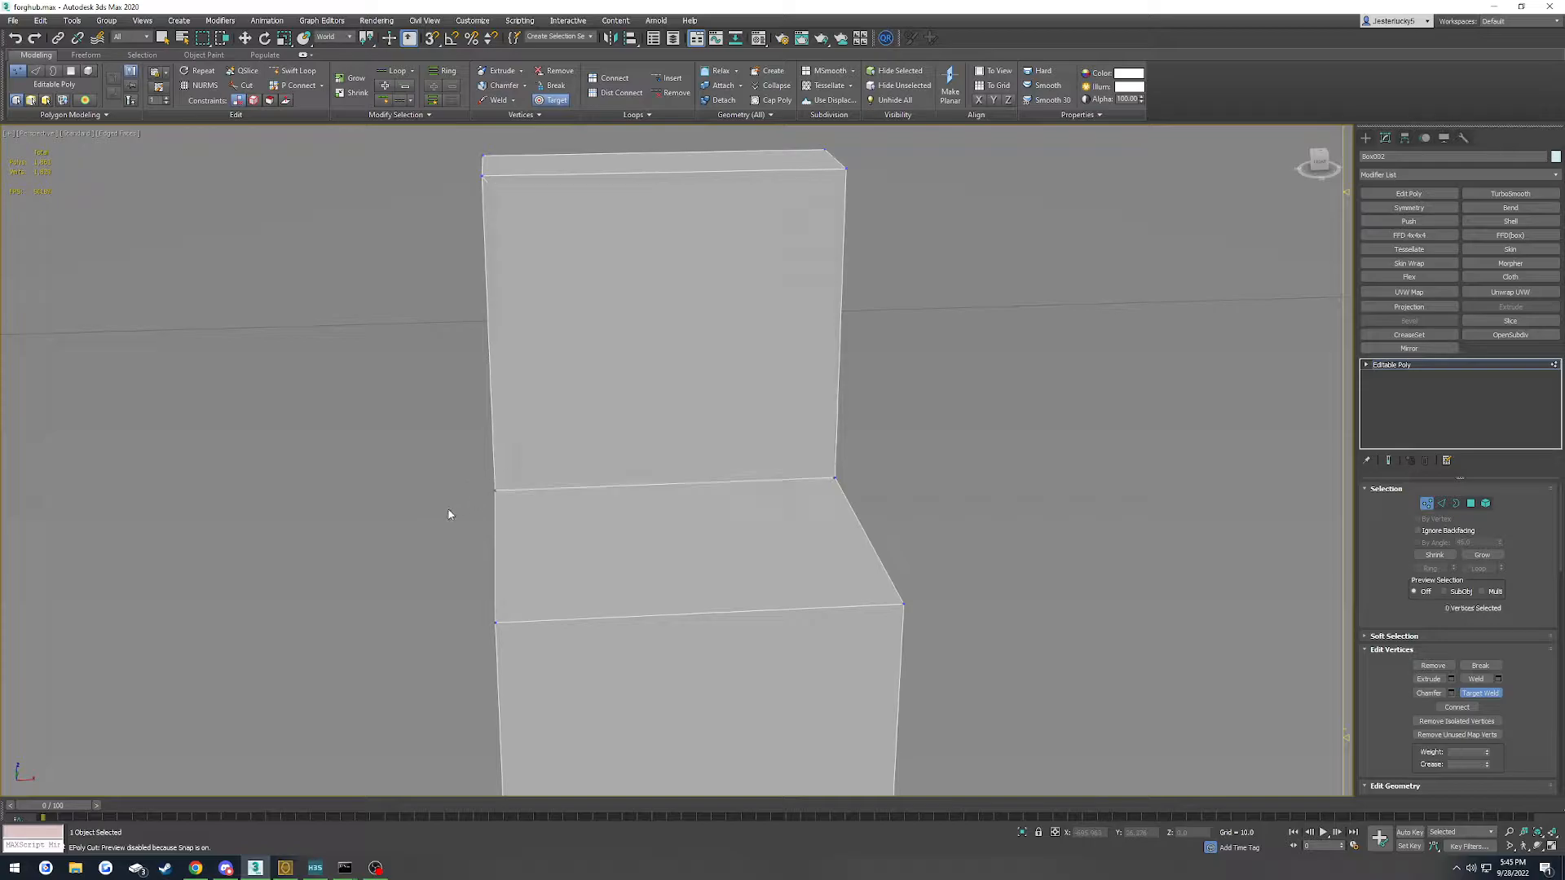
pyautogui.keyDown('alt'); pyautogui.moveTo(515, 305); pyautogui.dragTo(479, 247, button='middle'); pyautogui.keyUp('alt')
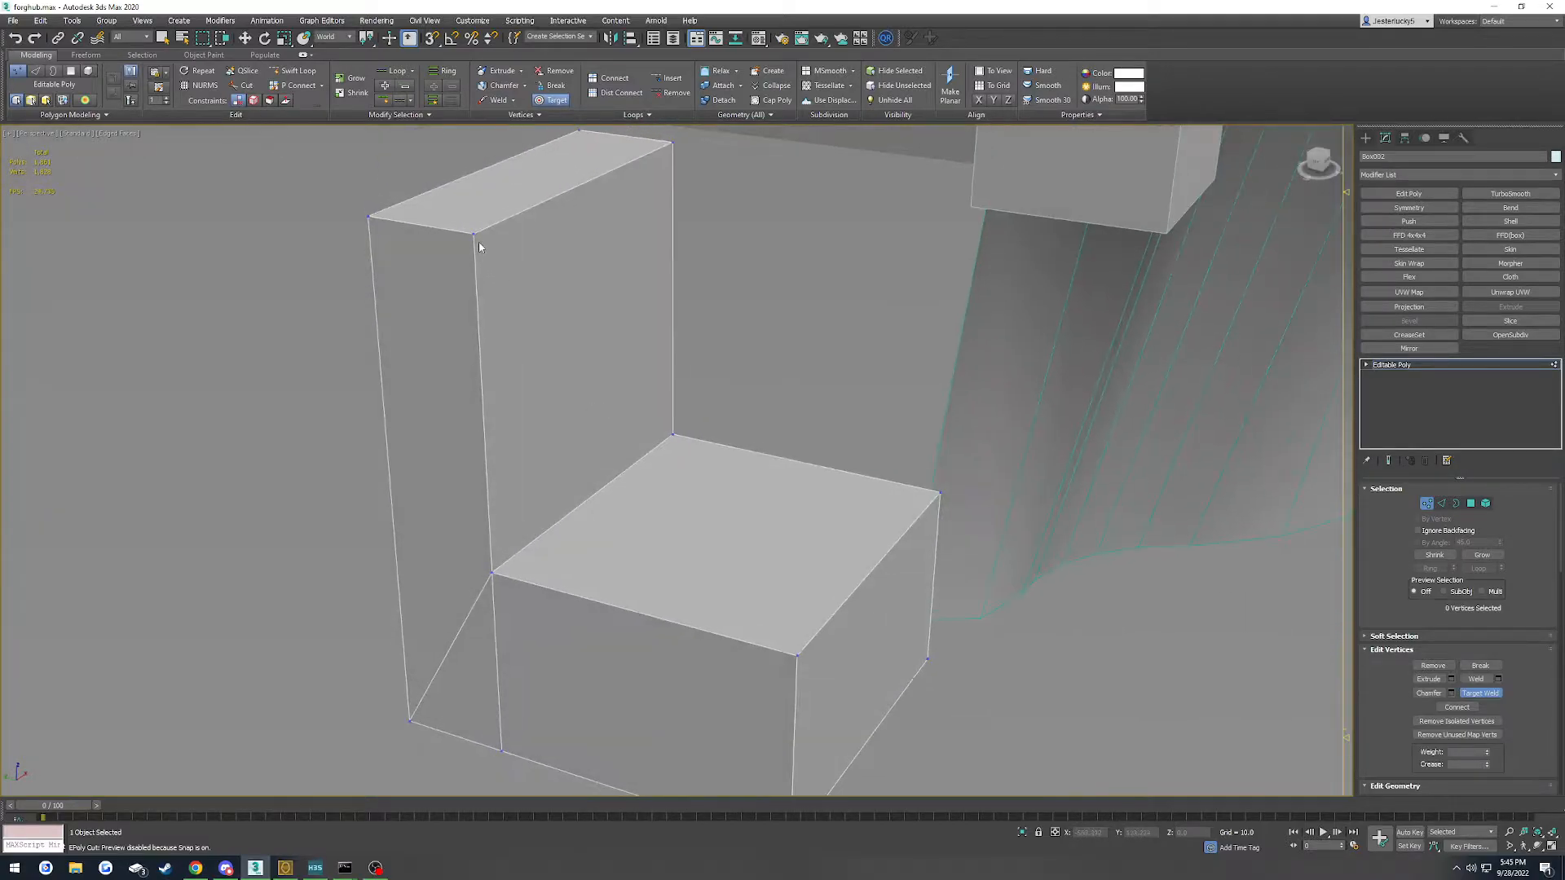
pyautogui.click(373, 217)
pyautogui.moveTo(373, 217); pyautogui.dragTo(398, 260, button='middle')
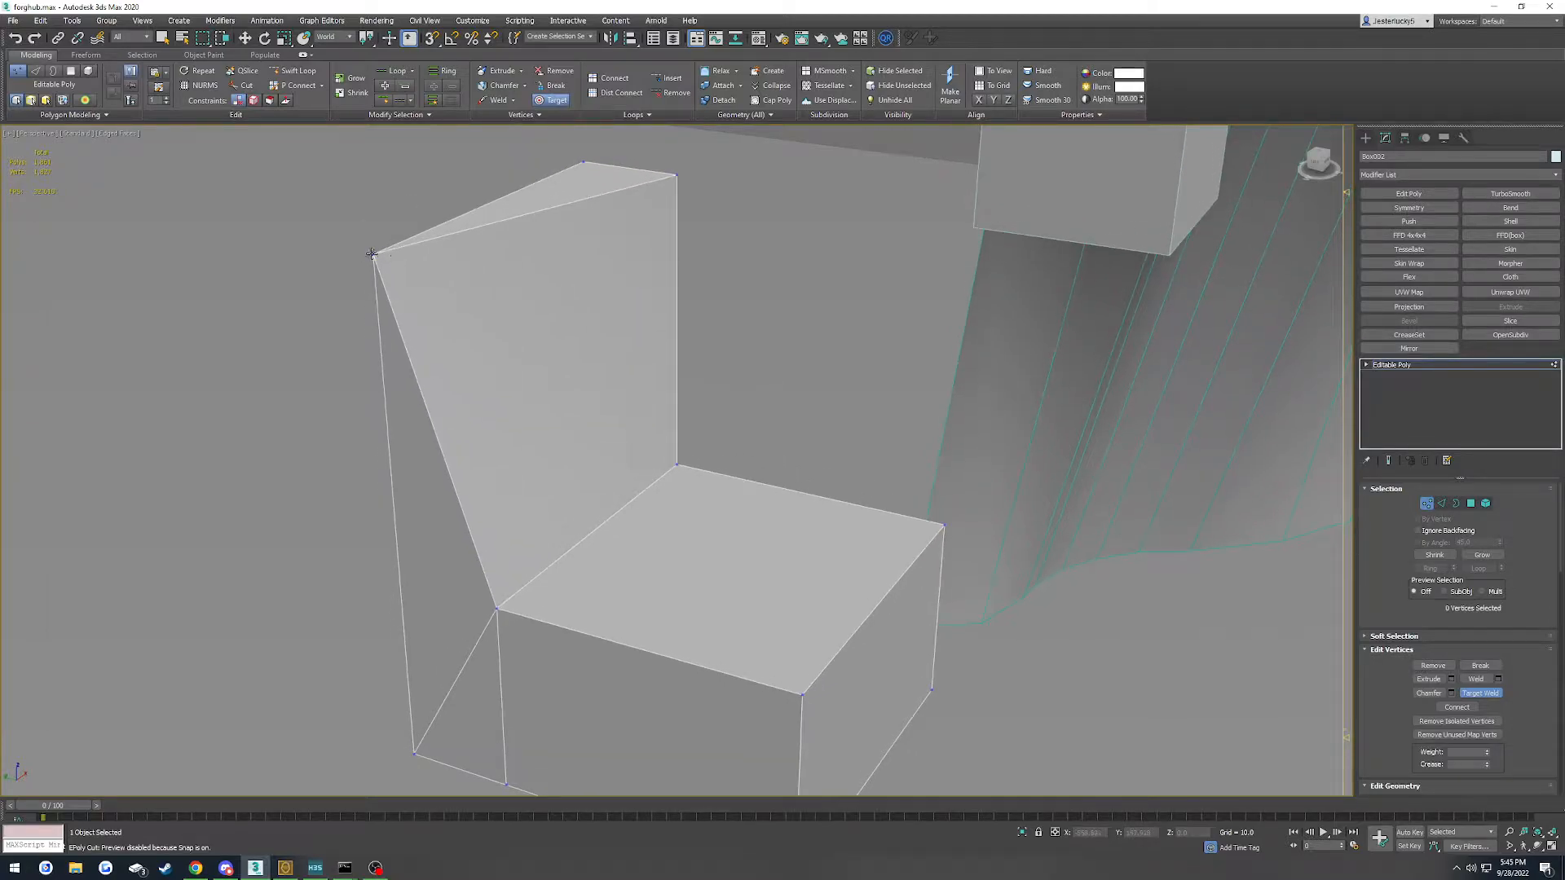
pyautogui.click(582, 161)
pyautogui.click(675, 177)
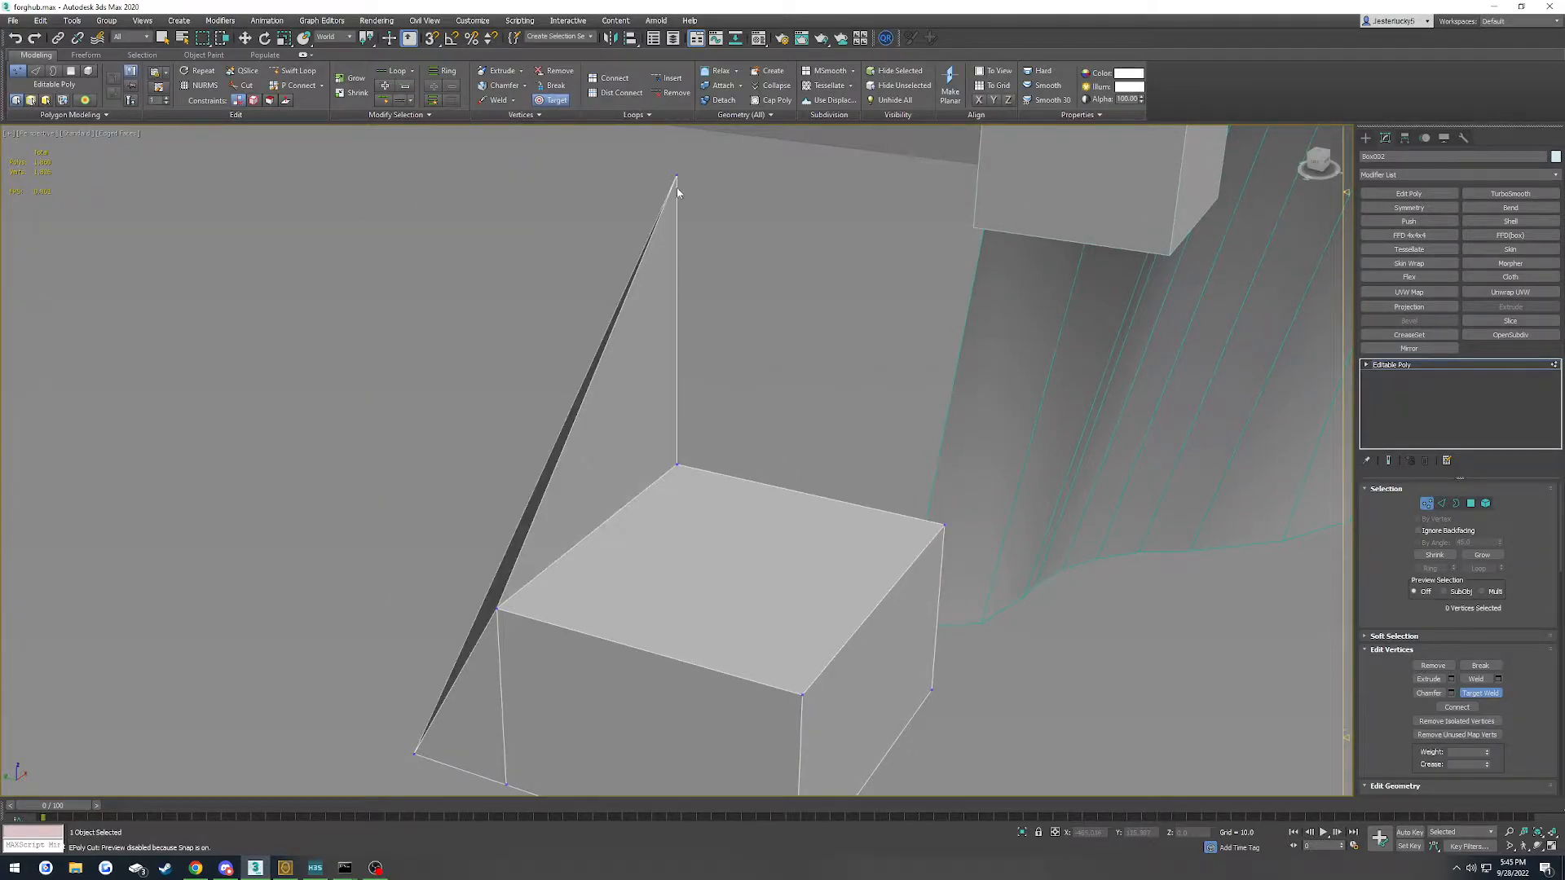
pyautogui.click(504, 610)
# Undo the target welds made on the chair mesh
pyautogui.scroll(-2, 564, 613)
pyautogui.keyDown('alt'); pyautogui.moveTo(569, 645); pyautogui.dragTo(598, 563, button='middle'); pyautogui.keyUp('alt')
pyautogui.hotkey('ctrl', 'z')
pyautogui.hotkey('ctrl', 'z')
pyautogui.hotkey('ctrl', 'z')
pyautogui.hotkey('ctrl', 'z')
# Turn on snapping and move the raised vertex exactly onto the corner vertex where the seat meets the backrest
pyautogui.press('w')
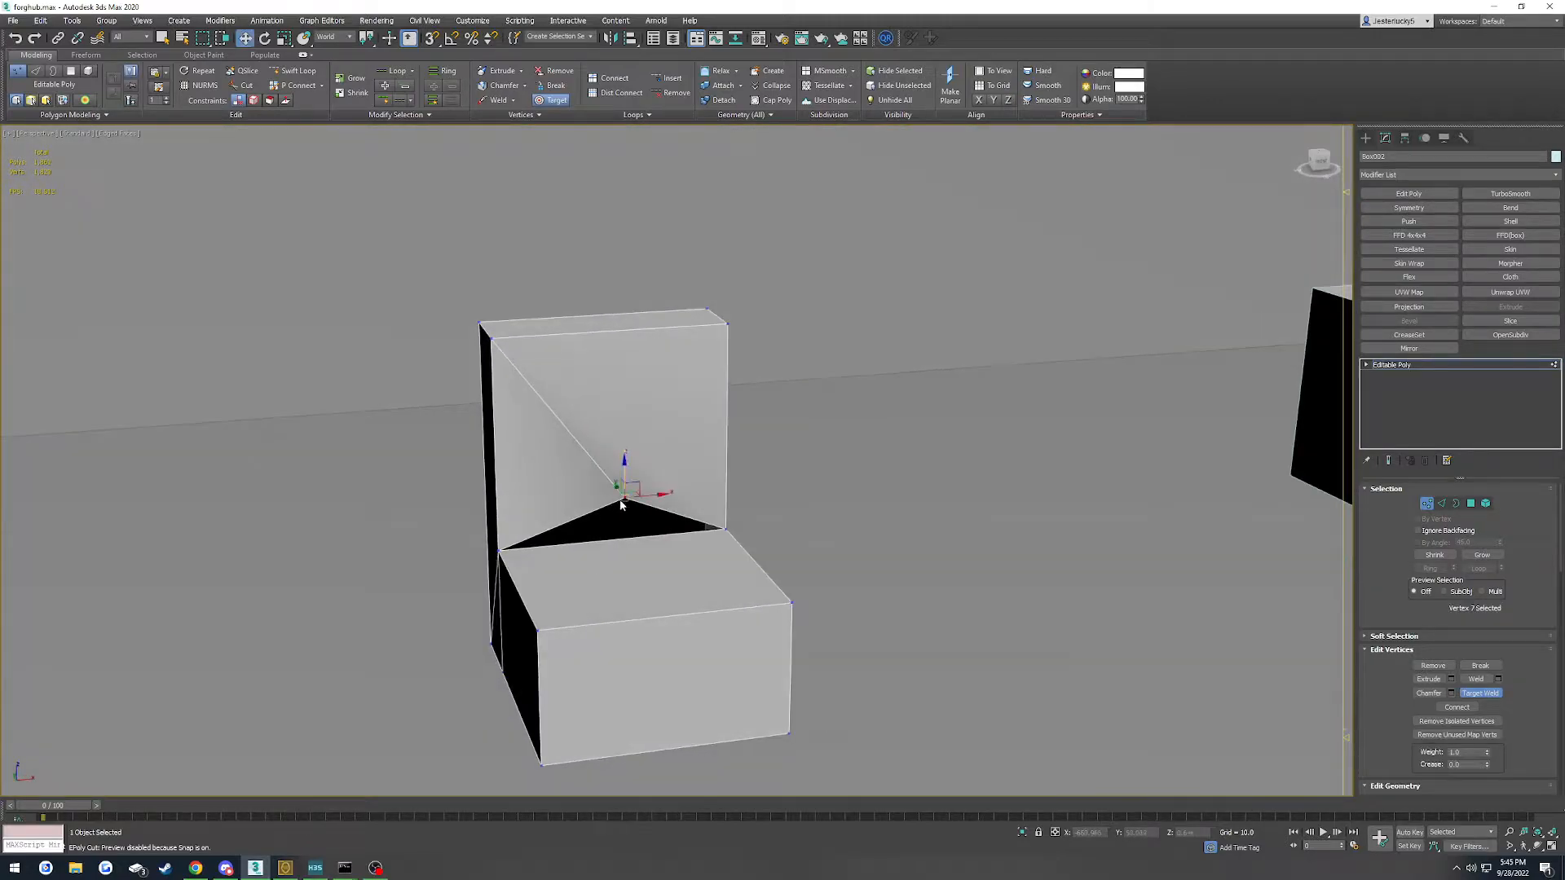
pyautogui.moveTo(624, 497); pyautogui.dragTo(547, 541)
pyautogui.hotkey('ctrl', 'z')
pyautogui.press('s')
pyautogui.moveTo(632, 492); pyautogui.dragTo(499, 547)
pyautogui.press('q')
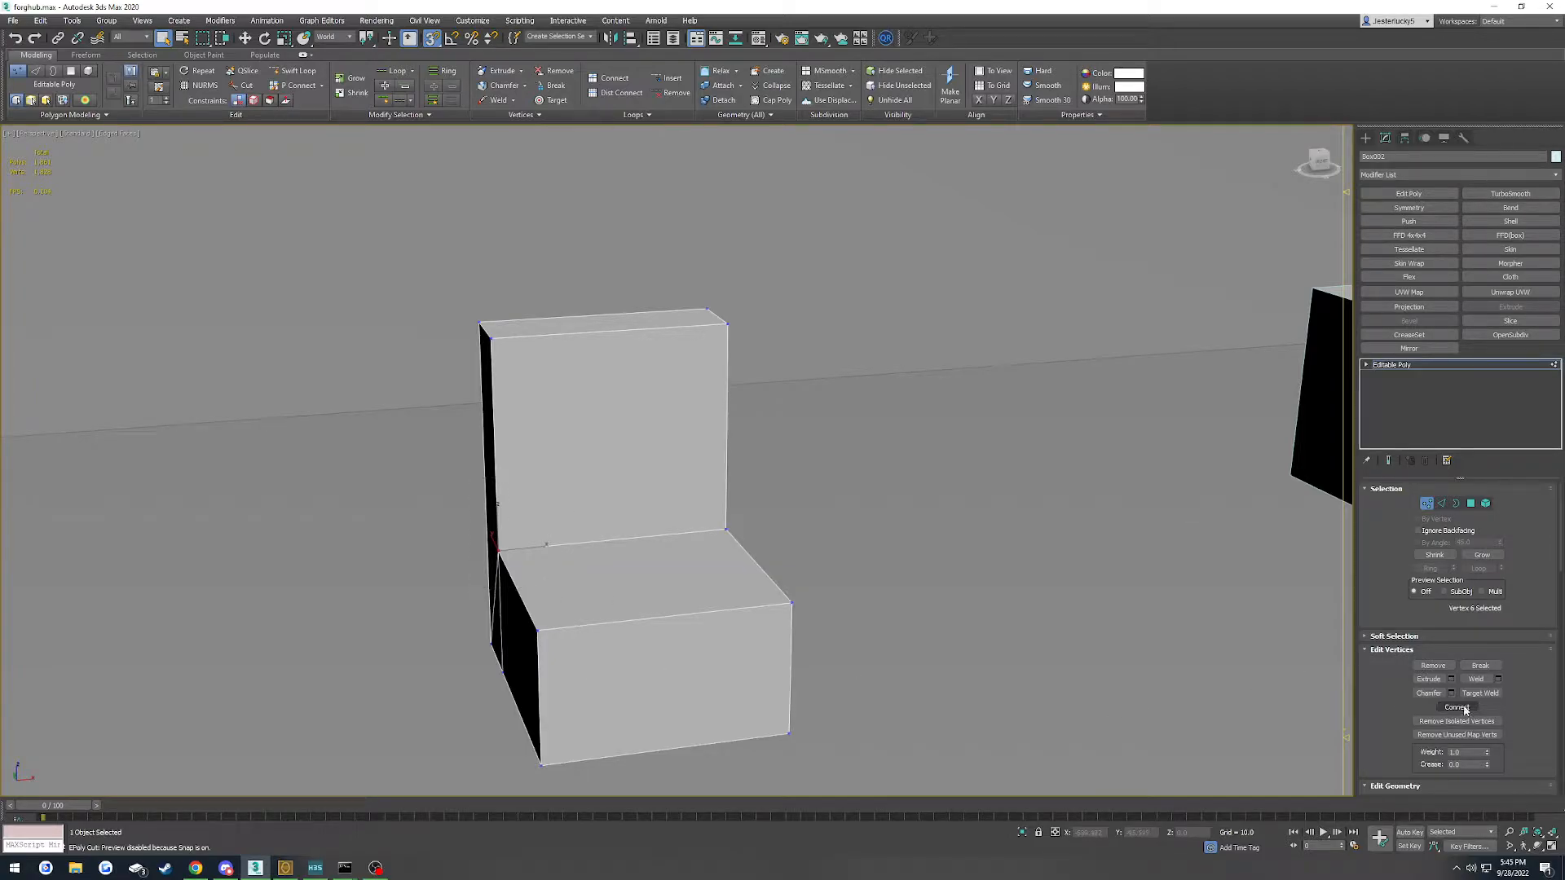
# Try moving the selected seat corner vertex away from the overlapping one, and undo the move
pyautogui.press('w')
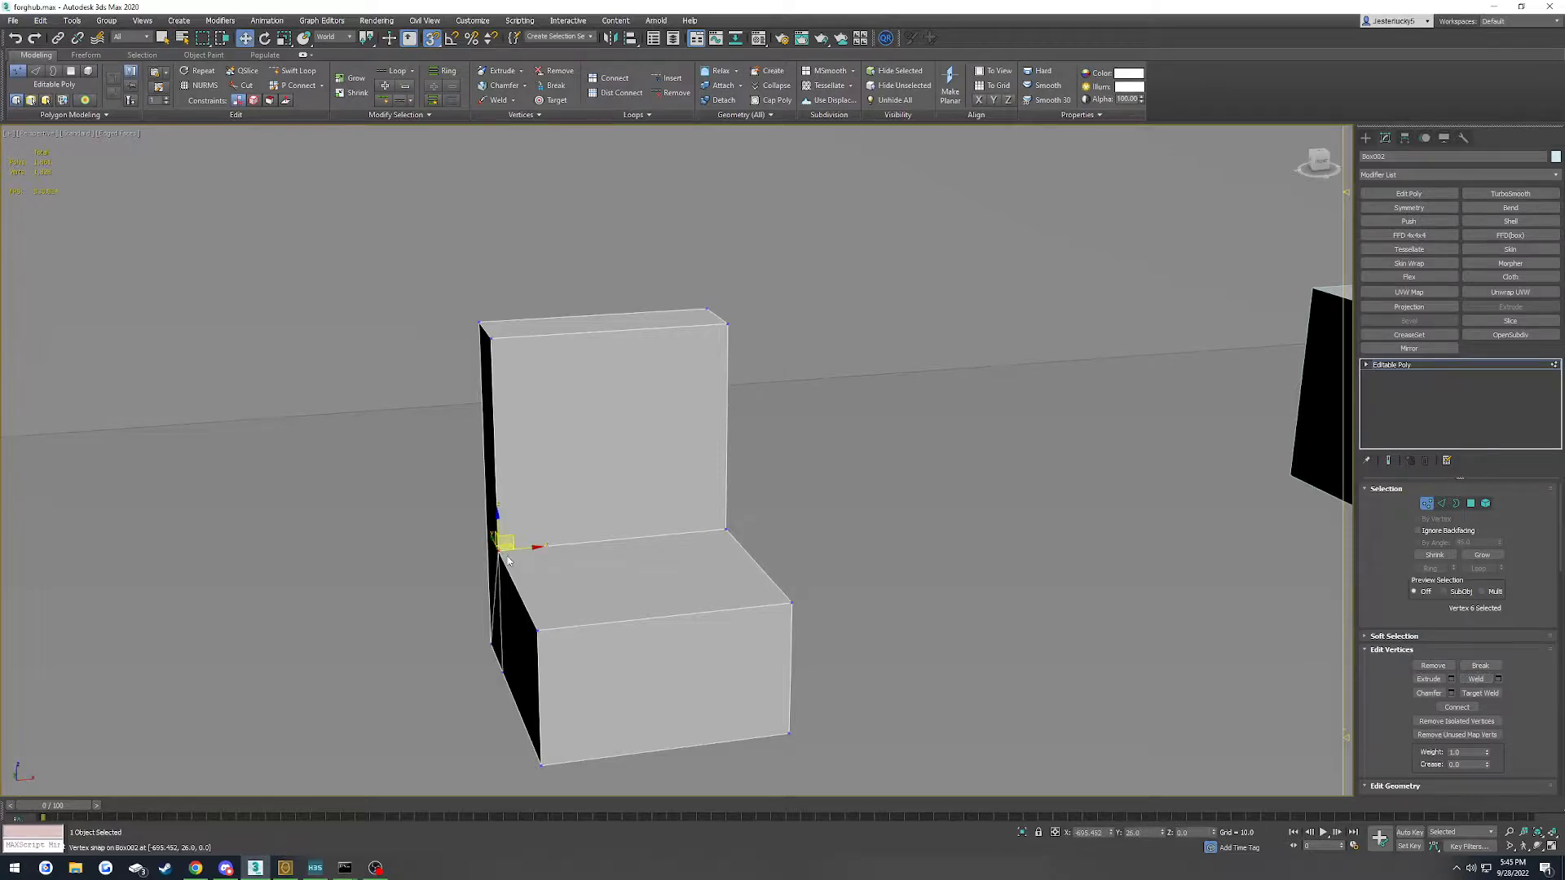
pyautogui.moveTo(532, 571); pyautogui.dragTo(434, 520)
pyautogui.hotkey('ctrl', 'z')
pyautogui.press('q')
pyautogui.click(1463, 679)
# Leave the chair's vertex editing, select the cube, and select its open border at border level
pyautogui.scroll(-5, 929, 629)
pyautogui.scroll(4, 952, 634)
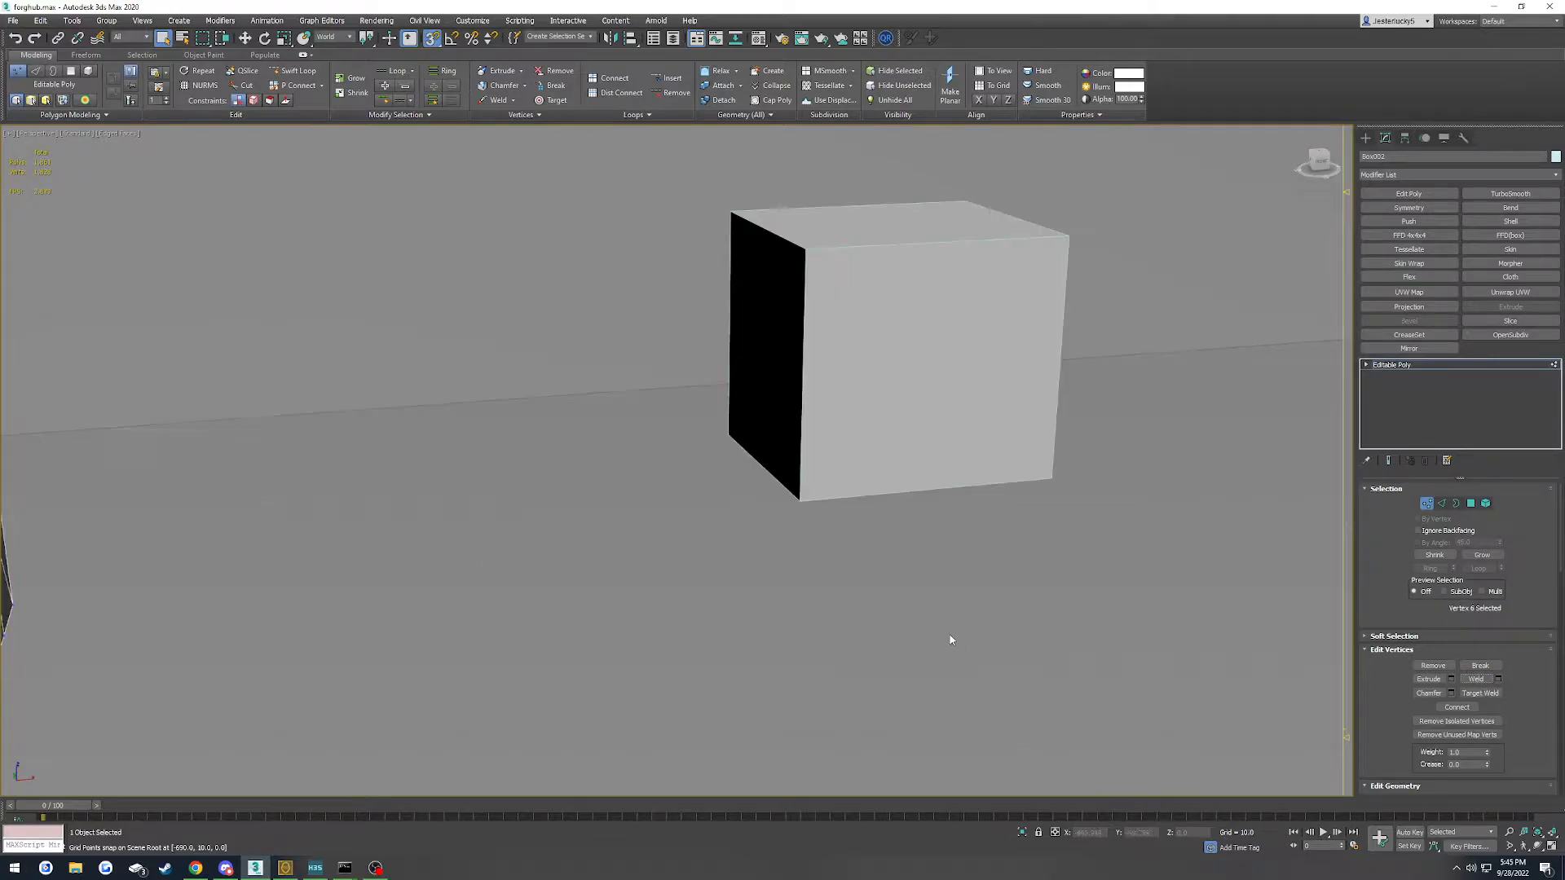
pyautogui.press('z')
pyautogui.keyDown('alt'); pyautogui.moveTo(711, 609); pyautogui.dragTo(632, 549, button='middle'); pyautogui.keyUp('alt')
pyautogui.scroll(-7, 762, 648)
pyautogui.click(1398, 366)
pyautogui.click(1114, 524)
pyautogui.press('z')
pyautogui.scroll(-3, 825, 506)
pyautogui.scroll(-3, 648, 559)
pyautogui.press('3')
pyautogui.moveTo(472, 409); pyautogui.dragTo(701, 633)
# Examine the cube from below to see where its selected open border runs
pyautogui.press('z')
pyautogui.keyDown('alt'); pyautogui.moveTo(702, 634); pyautogui.dragTo(754, 668, button='middle'); pyautogui.keyUp('alt')
pyautogui.scroll(-10, 722, 603)
pyautogui.press('z')
pyautogui.scroll(-8, 776, 661)
pyautogui.press('z')
pyautogui.scroll(-2, 695, 600)
pyautogui.scroll(-3, 837, 543)
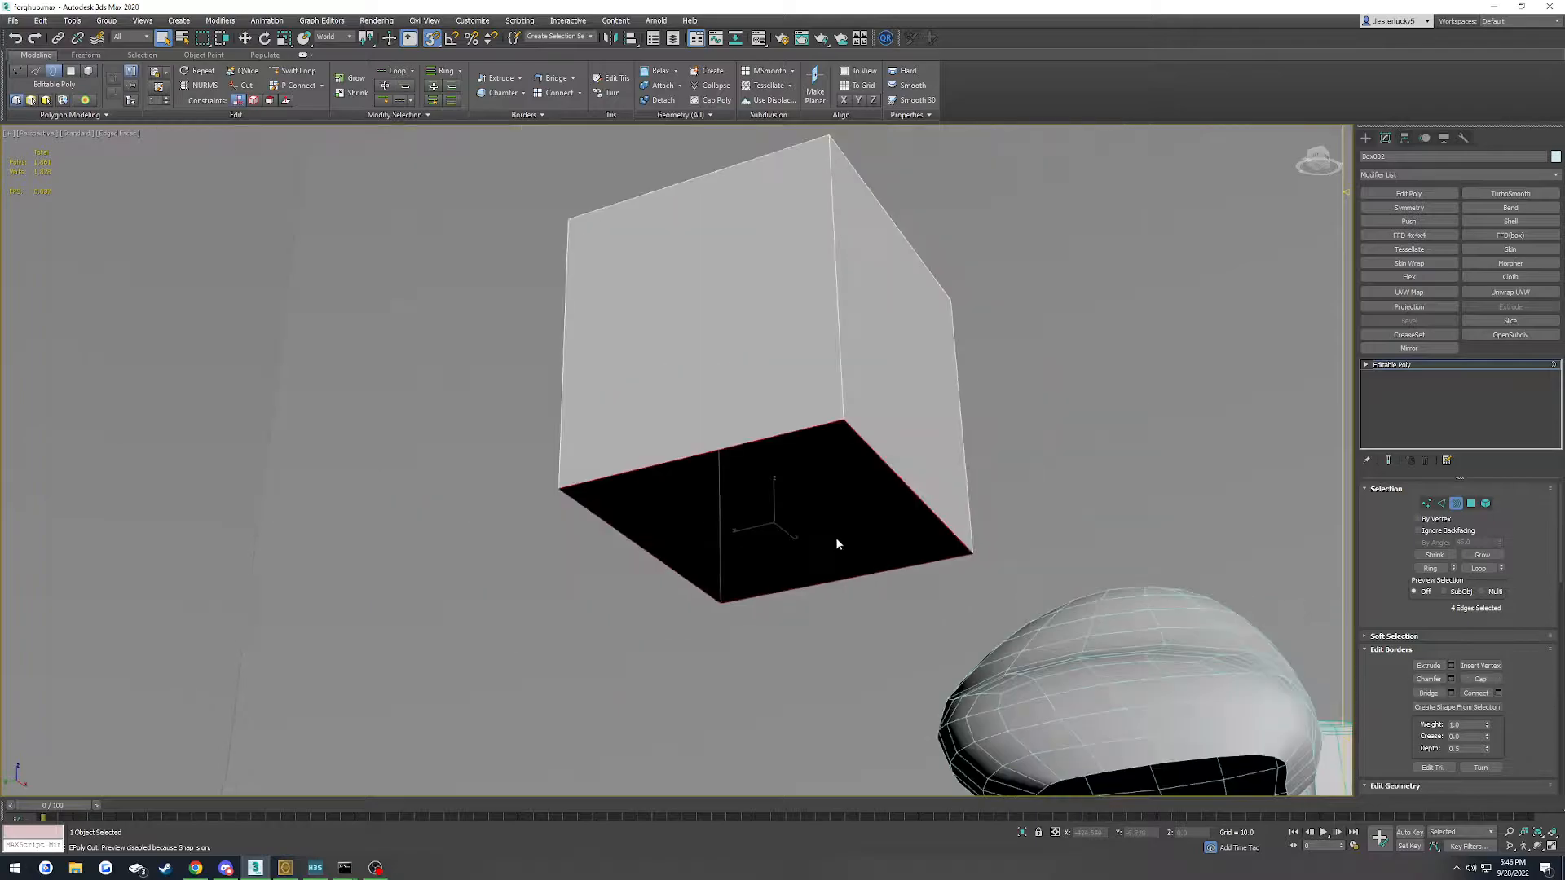
# Change the cube to edge level and select all of its edges for comparison with the open border
pyautogui.press('2')
pyautogui.scroll(-5, 703, 478)
pyautogui.hotkey('ctrl', 'a')
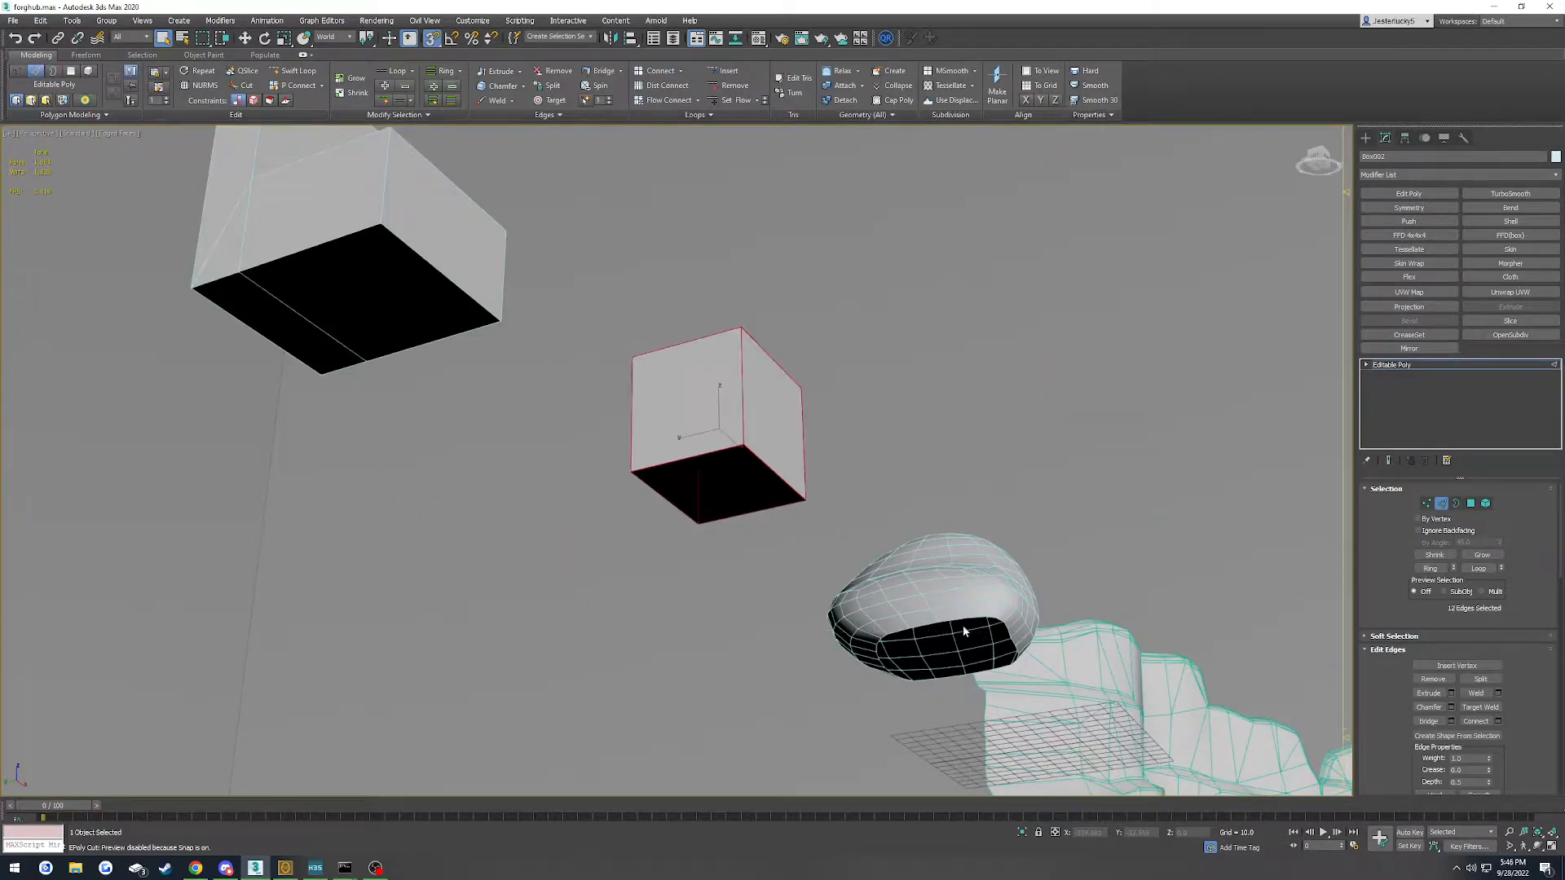
pyautogui.press('z')
pyautogui.scroll(-2, 719, 565)
pyautogui.keyDown('alt'); pyautogui.moveTo(719, 565); pyautogui.dragTo(663, 615, button='middle'); pyautogui.keyUp('alt')
pyautogui.scroll(-5, 664, 612)
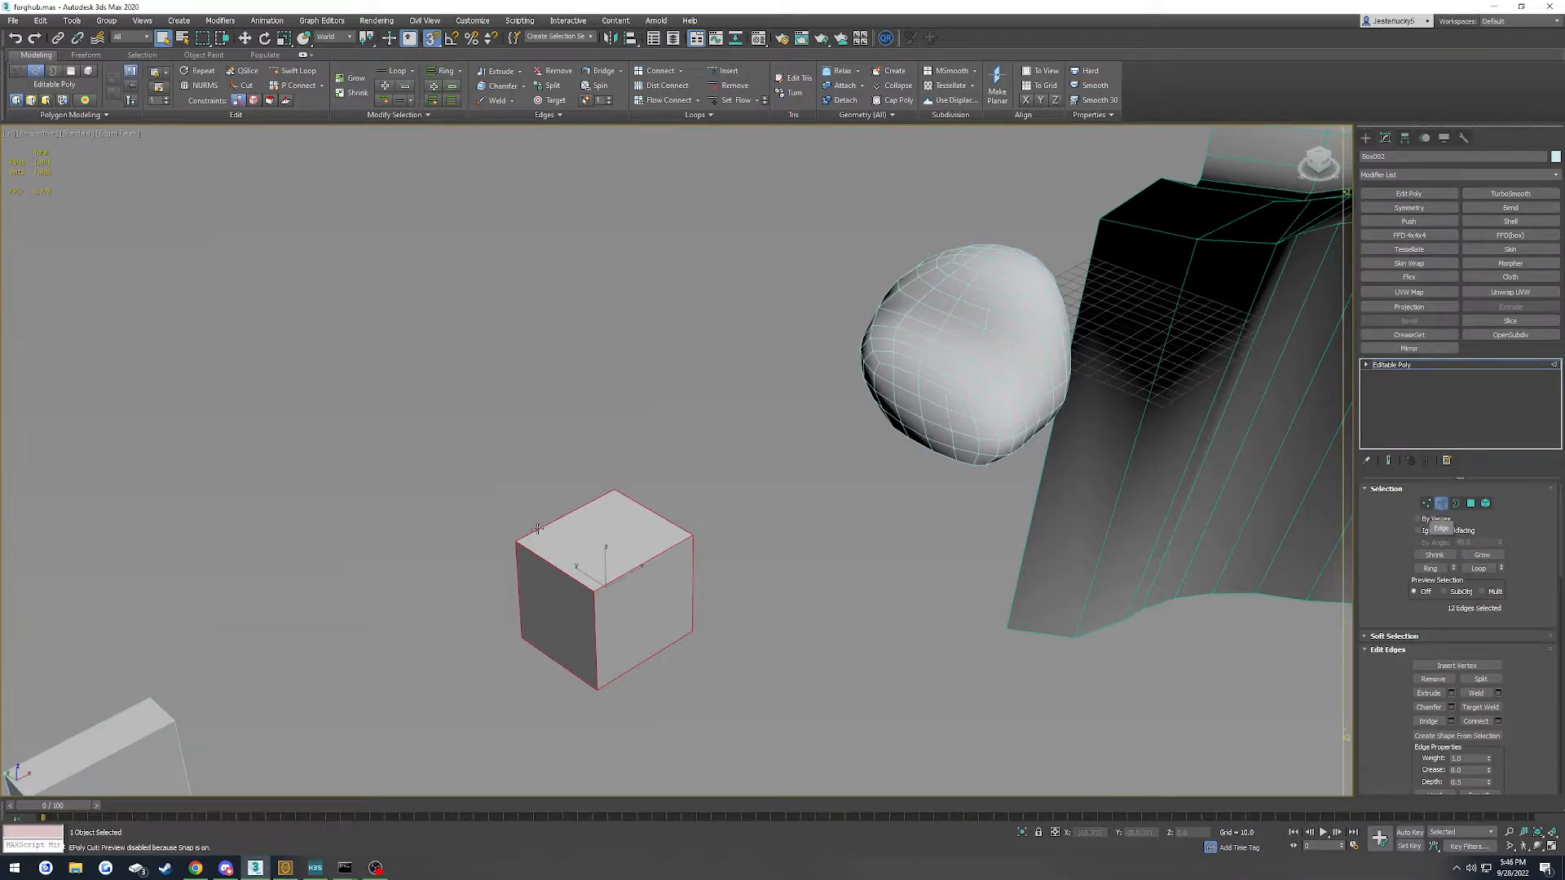
# Select the rounded rock mesh, try polygon and full edge selections on it, and select a small patch of edges on its upper surface
pyautogui.click(1392, 367)
pyautogui.click(962, 314)
pyautogui.press('4')
pyautogui.moveTo(818, 248); pyautogui.dragTo(1177, 536)
pyautogui.press('2')
pyautogui.hotkey('ctrl', 'a')
pyautogui.moveTo(895, 317); pyautogui.dragTo(1025, 353)
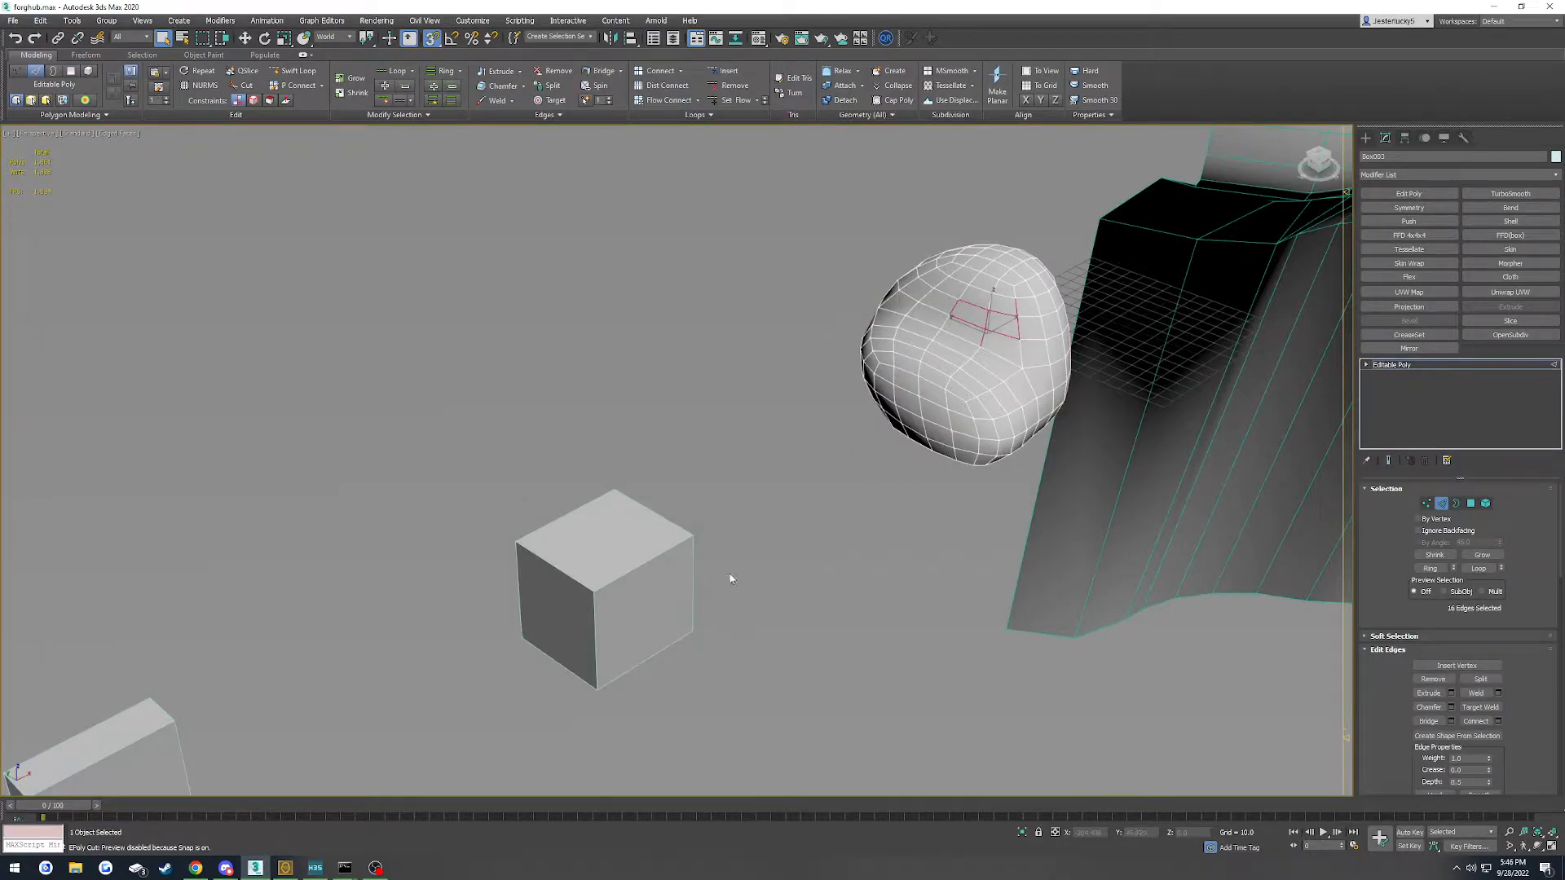
# Return to the cube, select its open border at border level, and view it from below
pyautogui.click(1457, 505)
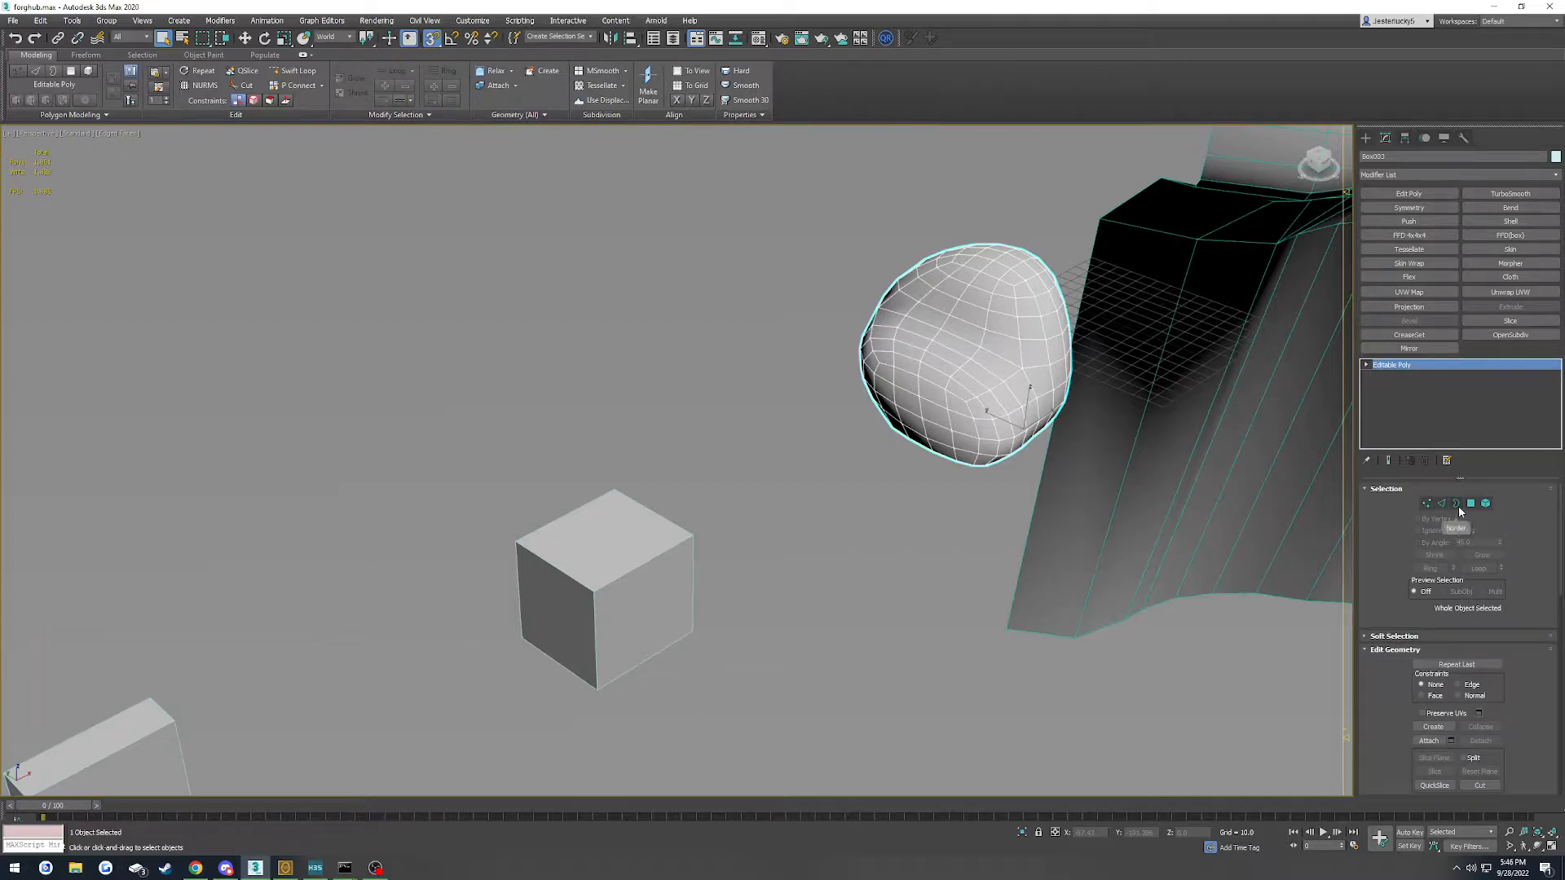
pyautogui.press('3')
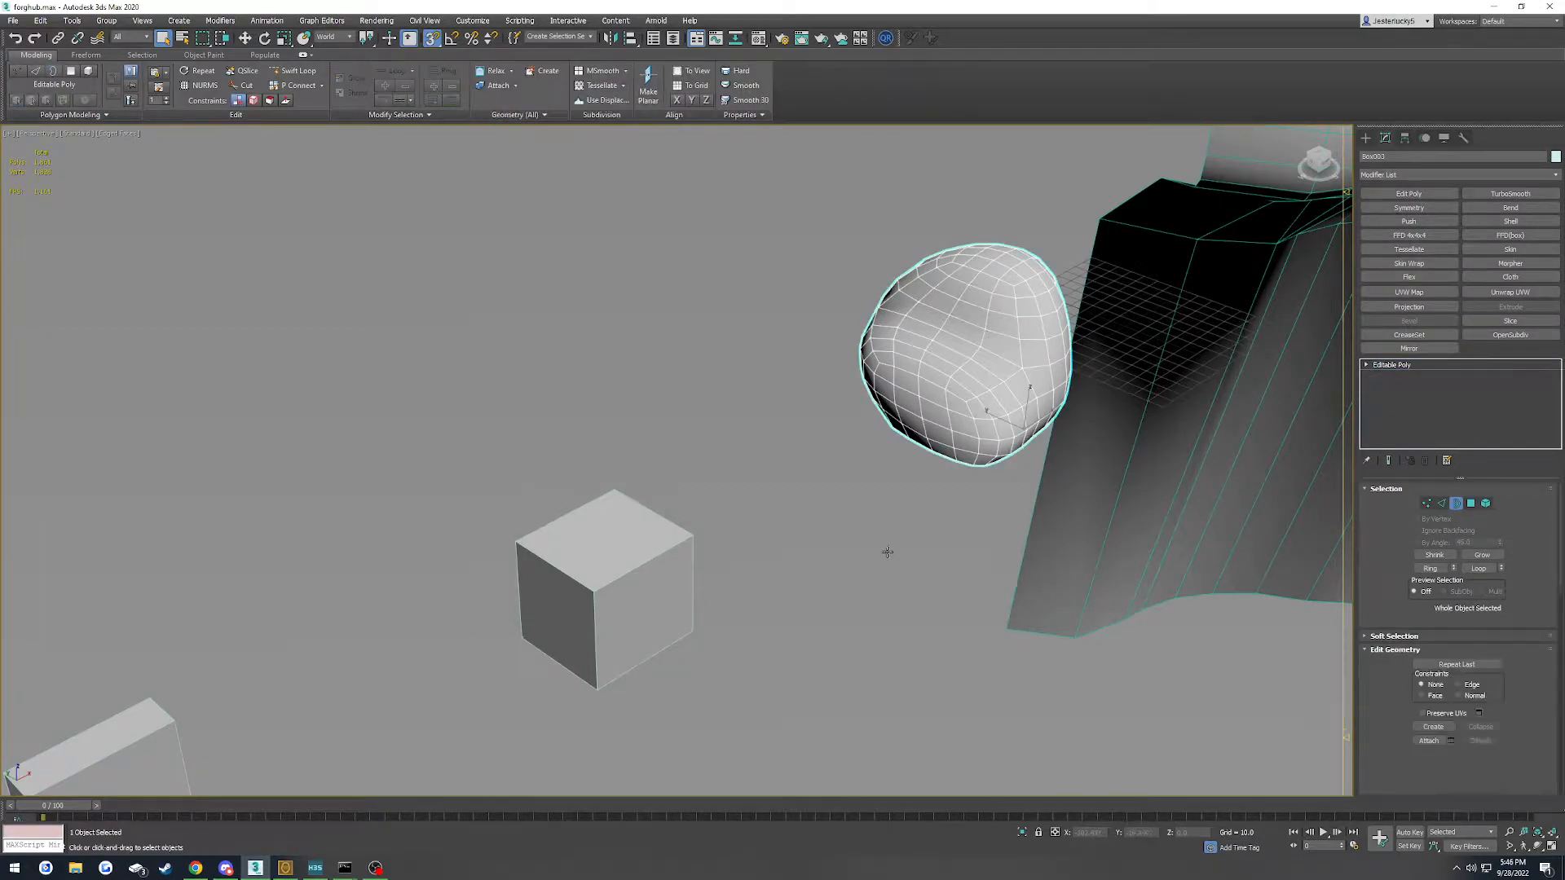
pyautogui.click(617, 579)
pyautogui.press('3')
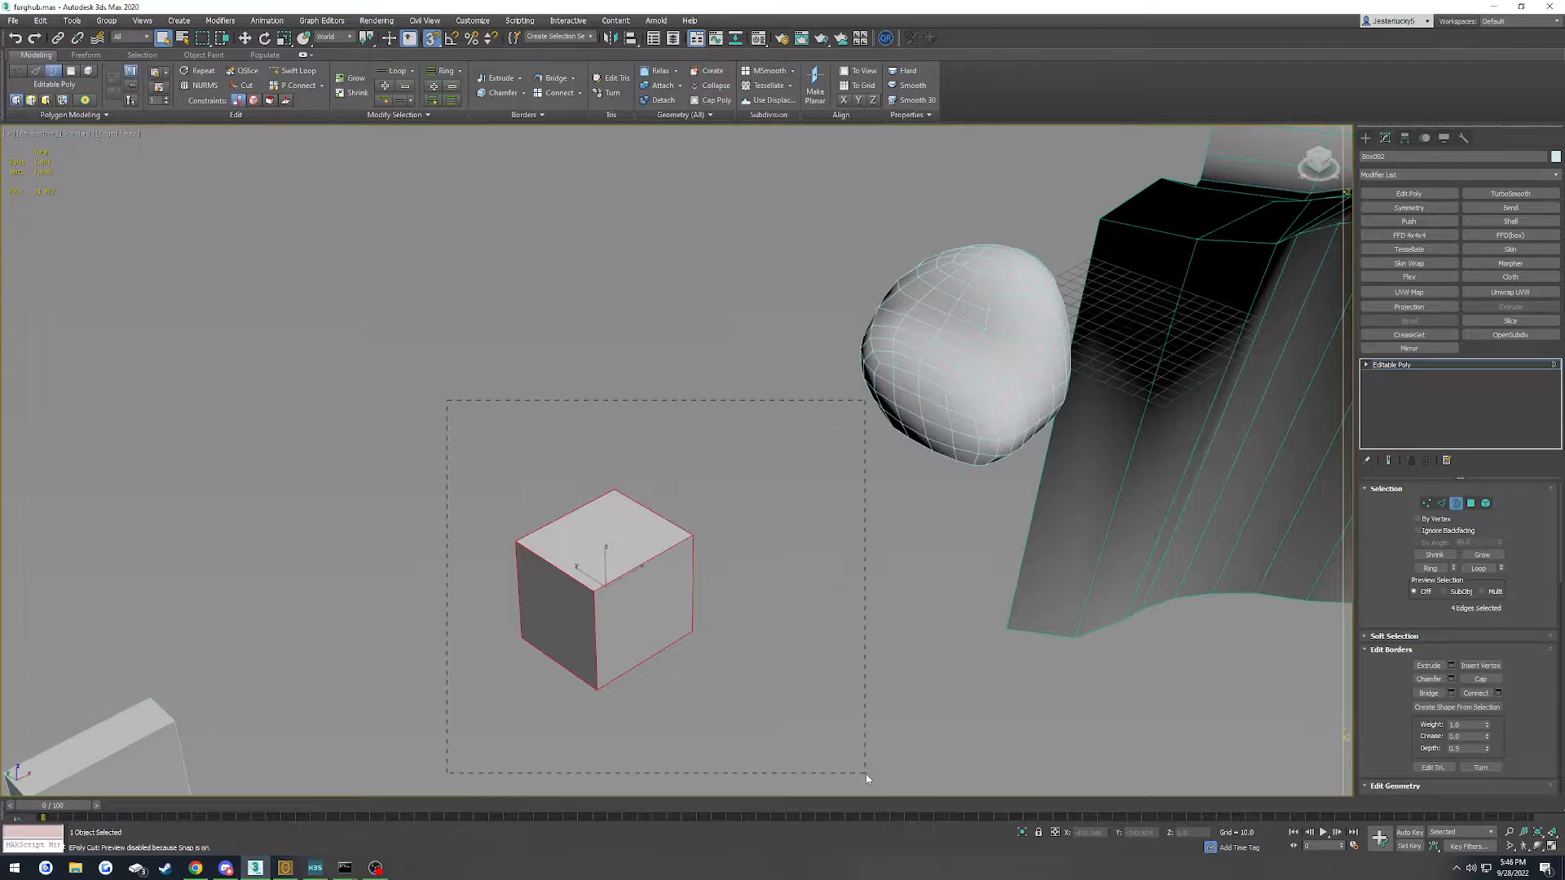
pyautogui.moveTo(865, 775); pyautogui.dragTo(865, 775)
pyautogui.press('z')
pyautogui.keyDown('alt'); pyautogui.moveTo(699, 691); pyautogui.dragTo(681, 563, button='middle'); pyautogui.keyUp('alt')
pyautogui.scroll(-12, 681, 562)
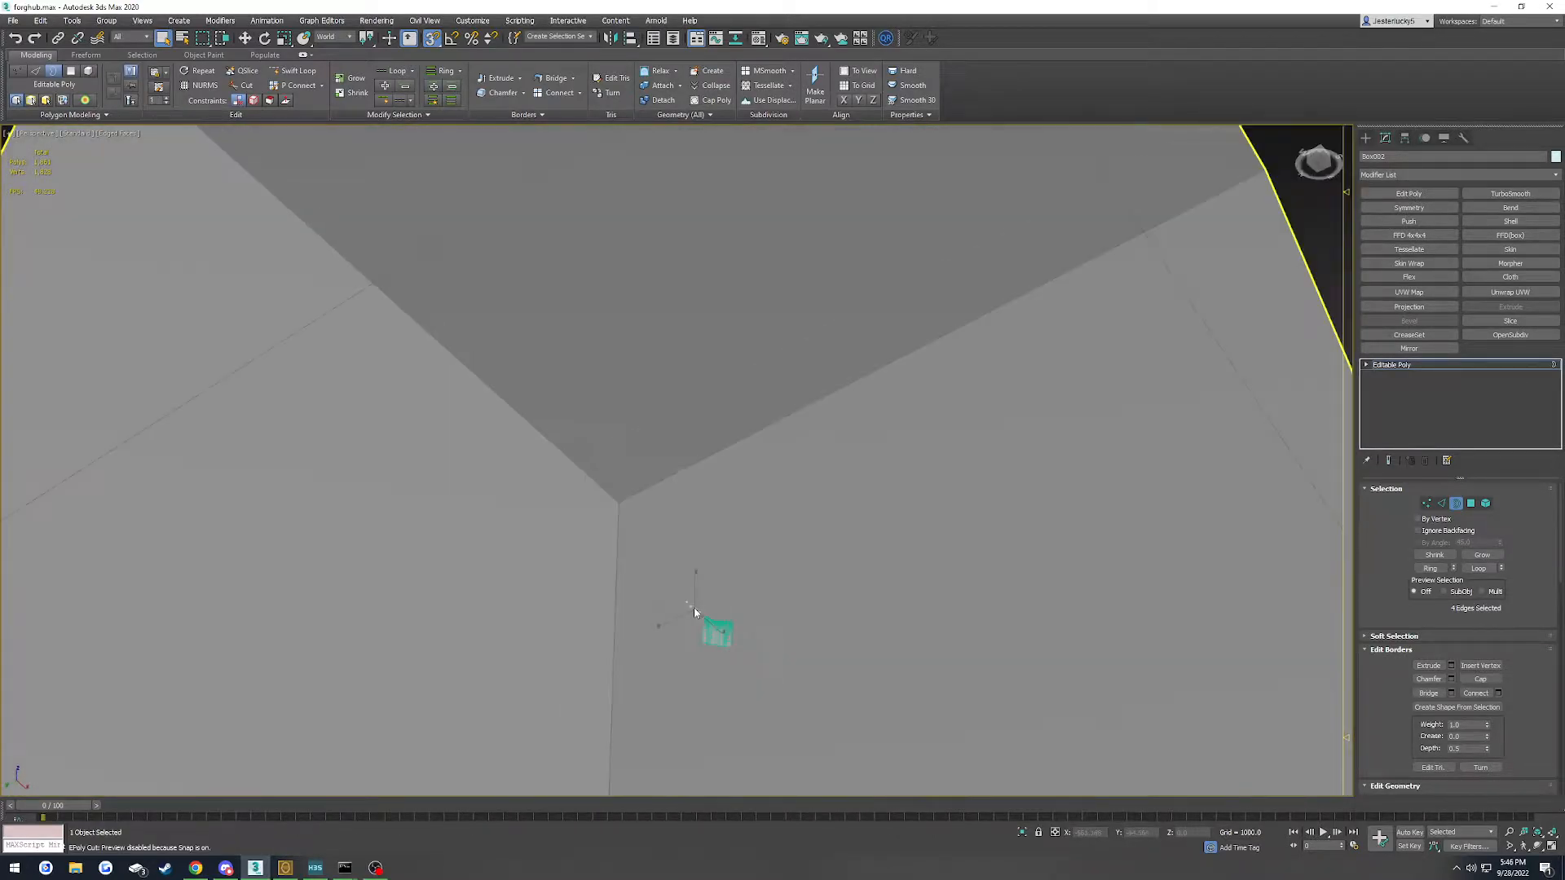
# Examine the cube's selected open border from below and in relation to the surrounding meshes
pyautogui.press('z')
pyautogui.keyDown('alt'); pyautogui.moveTo(652, 624); pyautogui.dragTo(619, 587, button='middle'); pyautogui.keyUp('alt')
pyautogui.scroll(-10, 651, 651)
pyautogui.press('z')
pyautogui.scroll(-10, 636, 632)
pyautogui.press('z')
pyautogui.scroll(-10, 617, 579)
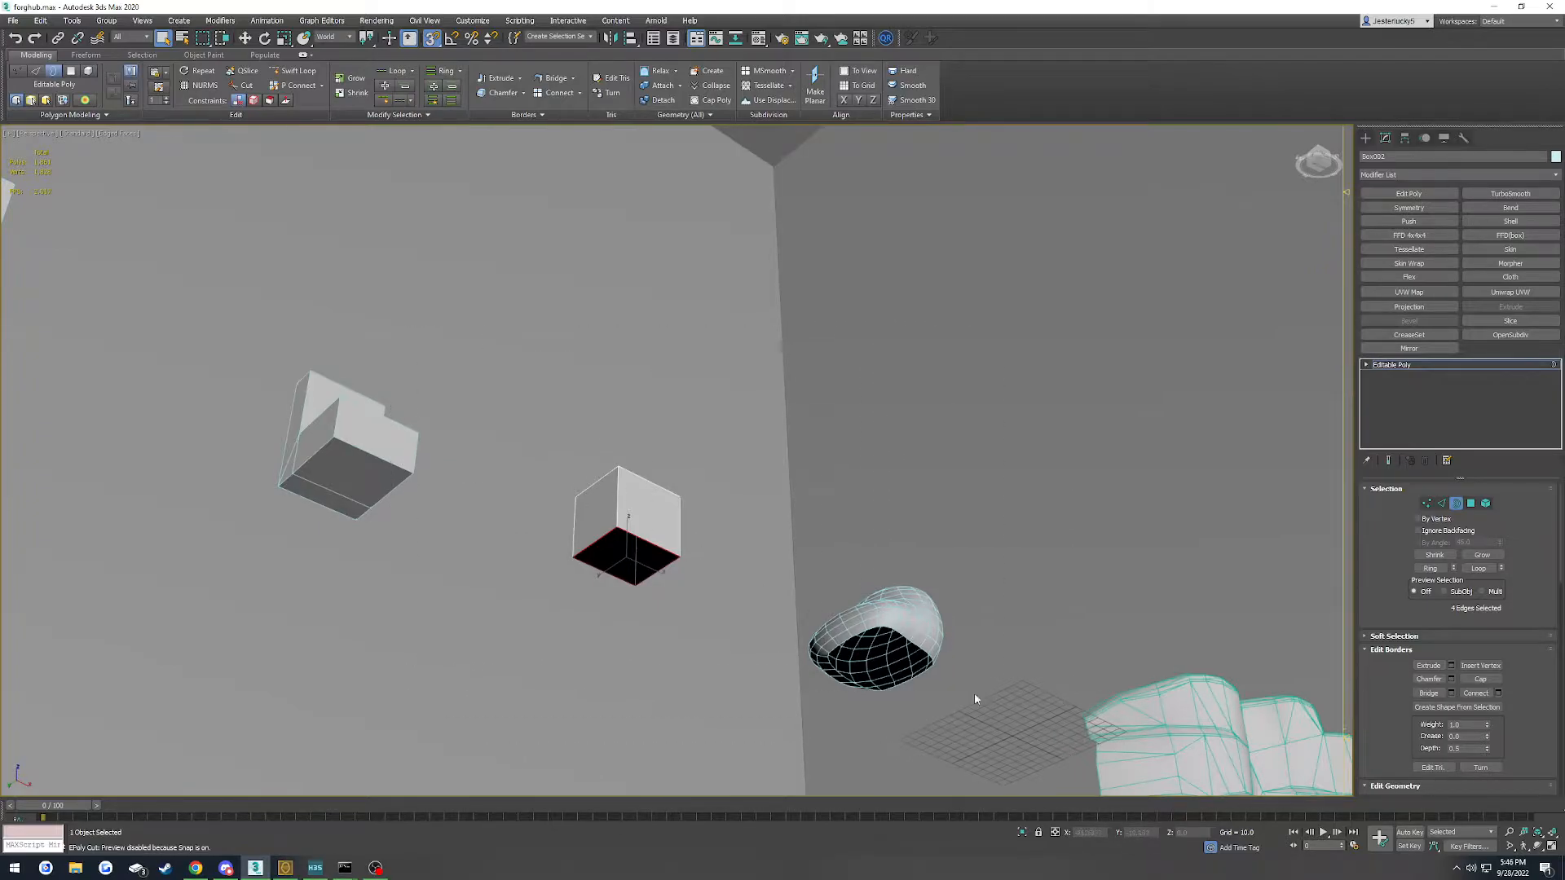
pyautogui.press('z')
pyautogui.keyDown('alt'); pyautogui.moveTo(644, 585); pyautogui.dragTo(685, 628, button='middle'); pyautogui.keyUp('alt')
pyautogui.scroll(-5, 675, 613)
pyautogui.press('z')
pyautogui.press('z')
pyautogui.scroll(-12, 685, 628)
pyautogui.press('z')
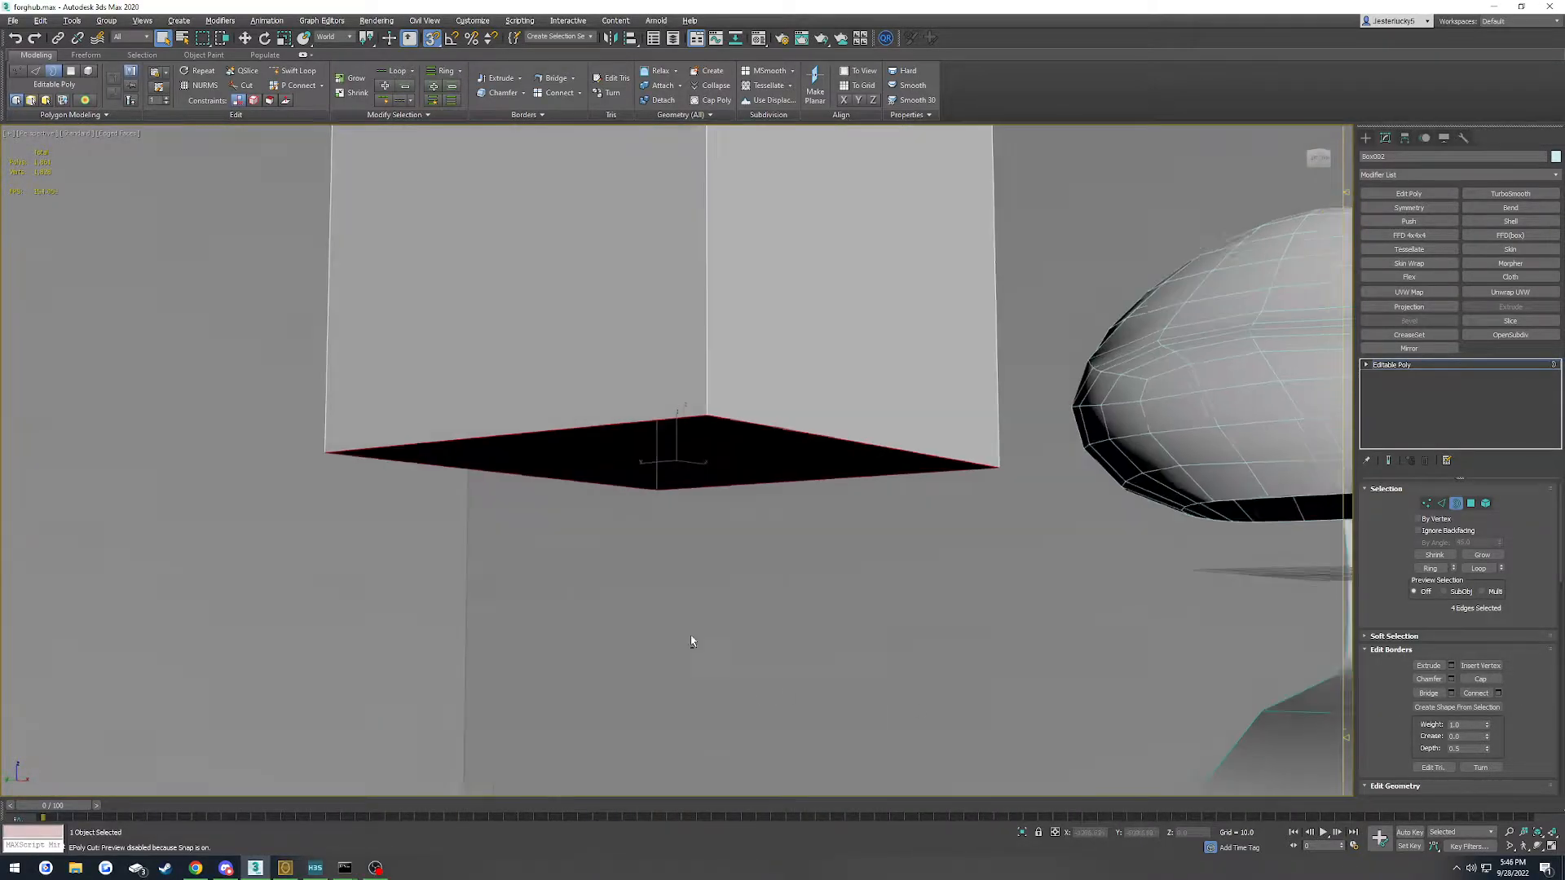
# Cap the cube's open border and leave border level
pyautogui.keyDown('alt'); pyautogui.moveTo(896, 652); pyautogui.dragTo(849, 540, button='middle'); pyautogui.keyUp('alt')
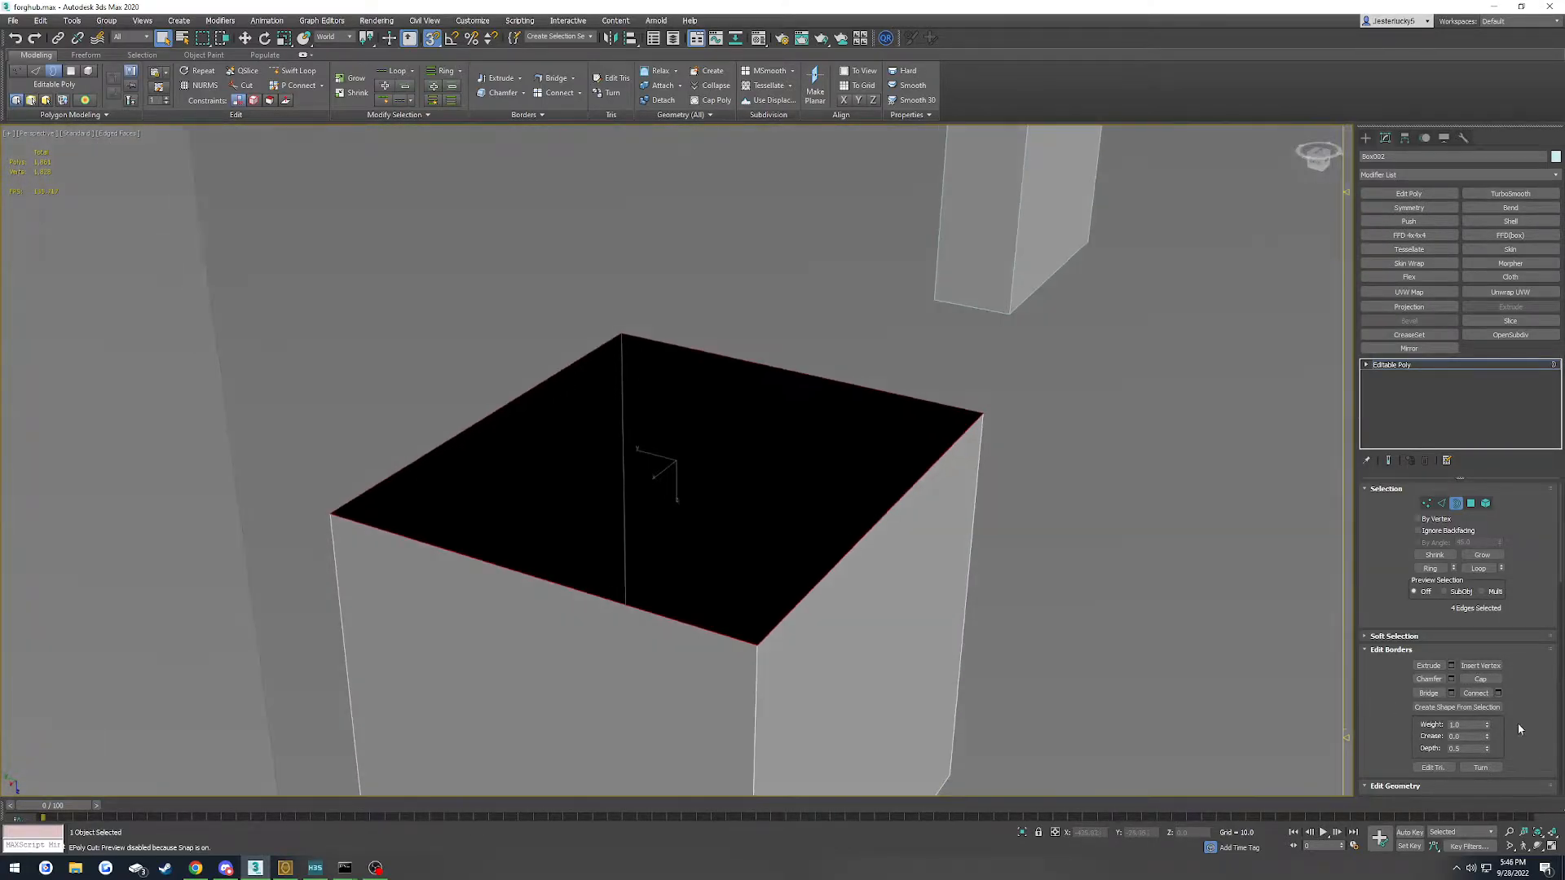
pyautogui.click(1481, 681)
pyautogui.moveTo(815, 619)
pyautogui.keyDown('alt'); pyautogui.mouseDown(button='middle')
pyautogui.moveTo(772, 600)
pyautogui.moveTo(851, 606)
pyautogui.moveTo(798, 635)
pyautogui.mouseUp(button='middle'); pyautogui.keyUp('alt')
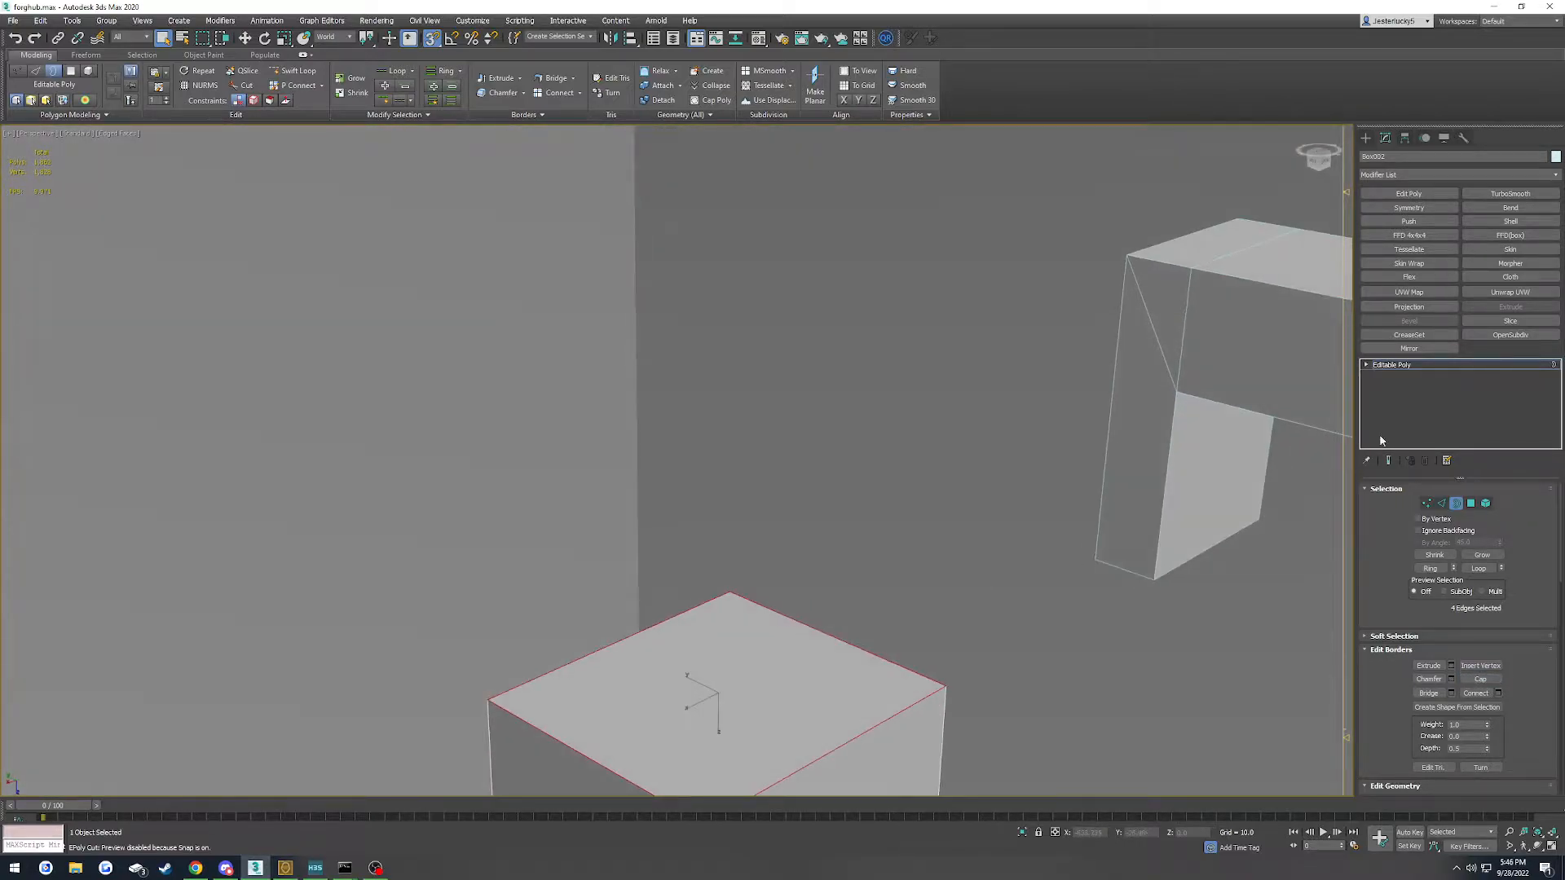
pyautogui.click(1410, 367)
pyautogui.scroll(-5, 758, 552)
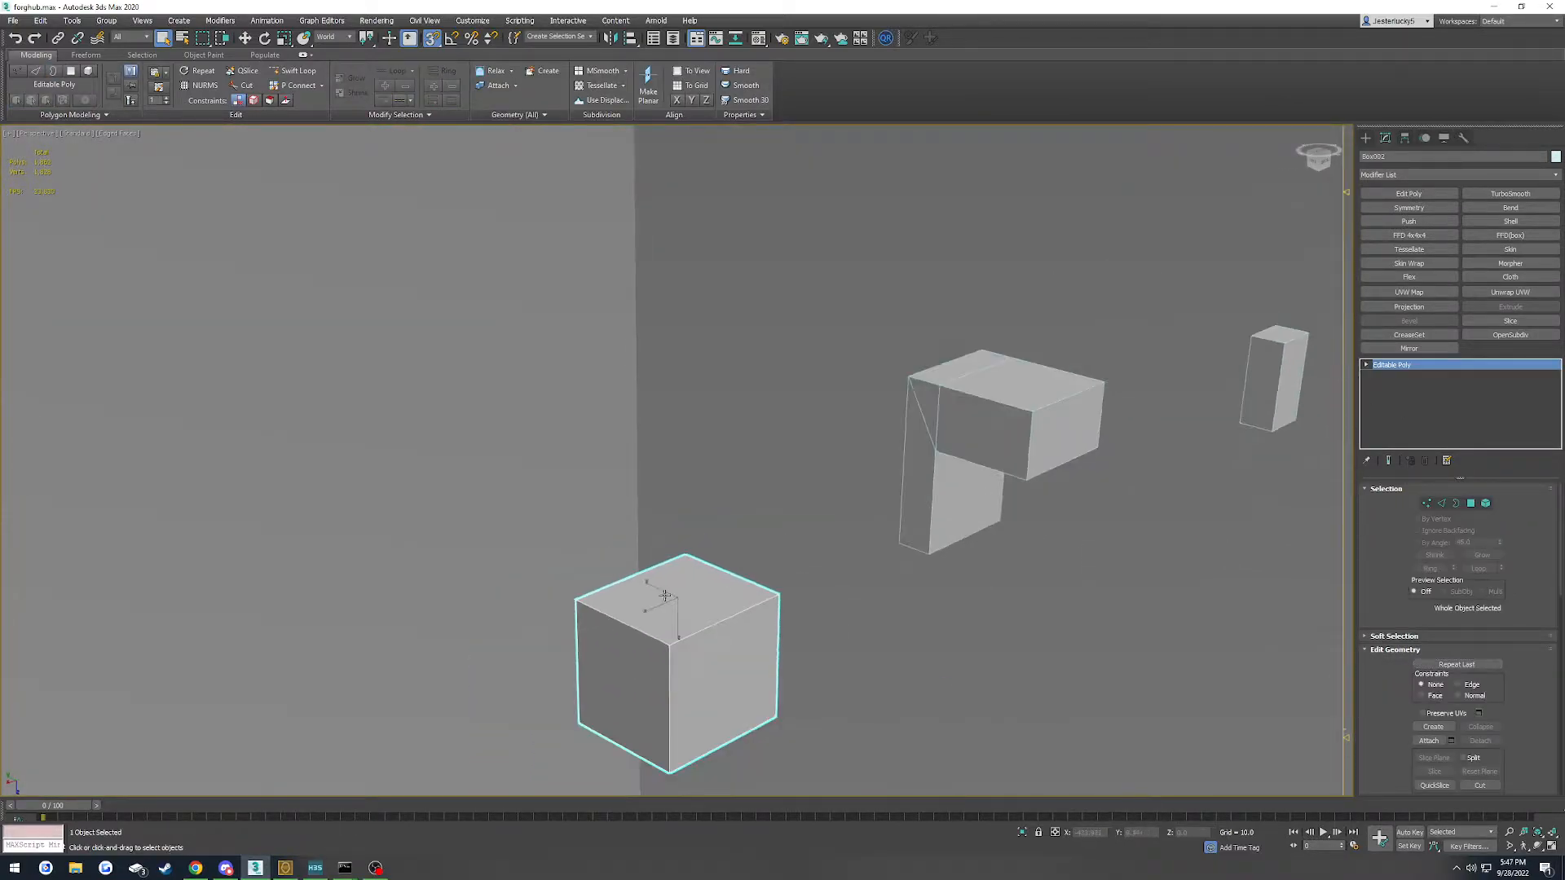
# Select the rounded rock mesh, pick the black polygon patch on its front side and set its material ID to 1
pyautogui.scroll(-10, 640, 595)
pyautogui.scroll(-5, 644, 589)
pyautogui.press('z')
pyautogui.keyDown('alt'); pyautogui.moveTo(653, 580); pyautogui.dragTo(508, 319, button='middle'); pyautogui.keyUp('alt')
pyautogui.scroll(-3, 705, 616)
pyautogui.scroll(-3, 510, 272)
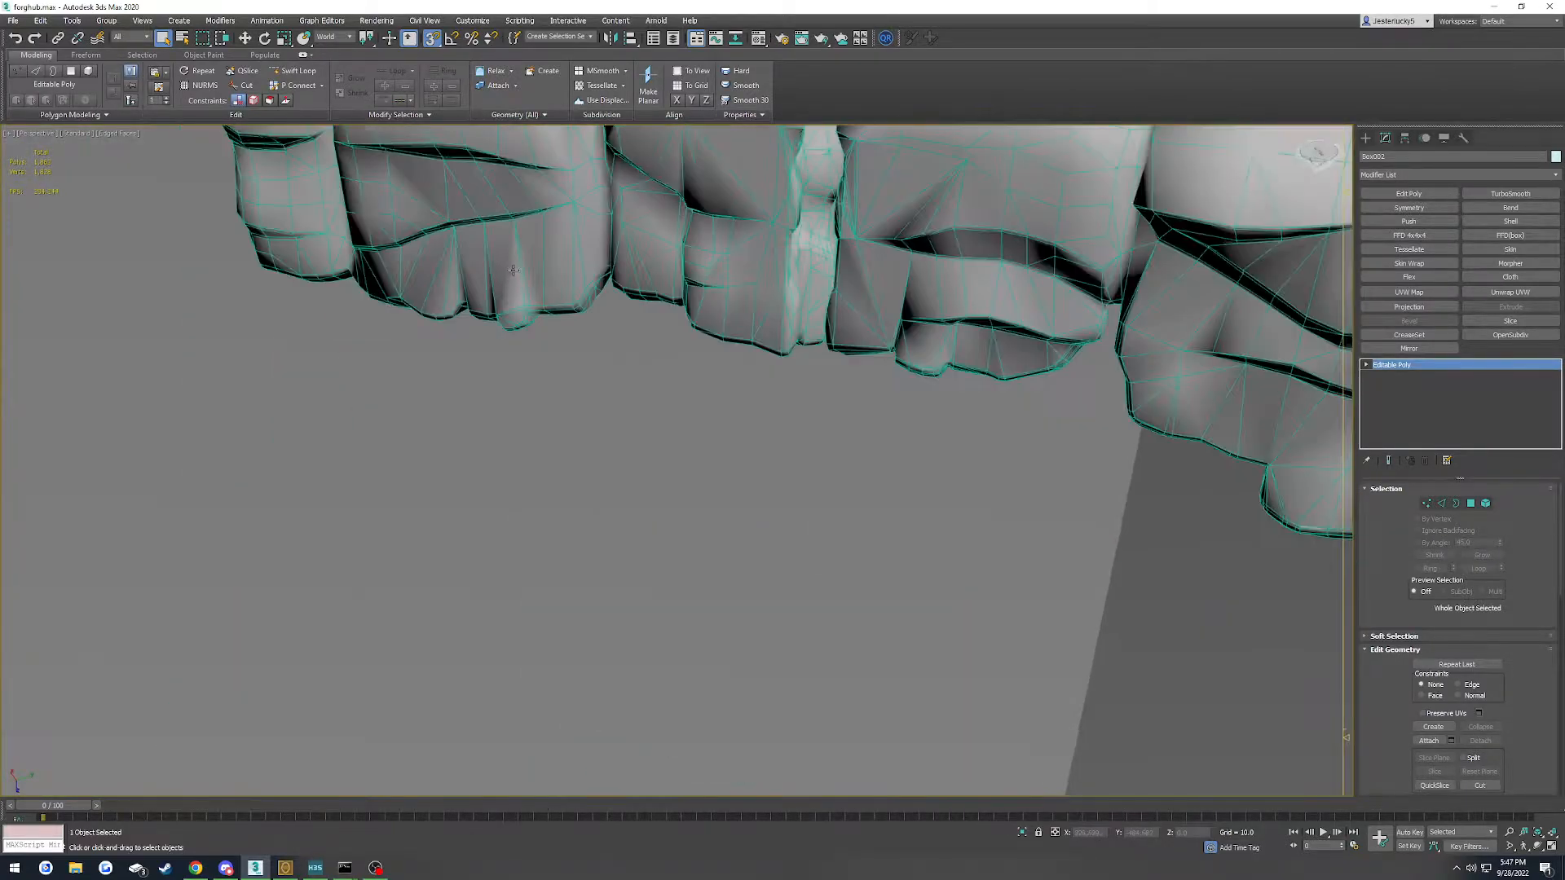
pyautogui.press('z')
pyautogui.scroll(-5, 622, 430)
pyautogui.click(175, 370)
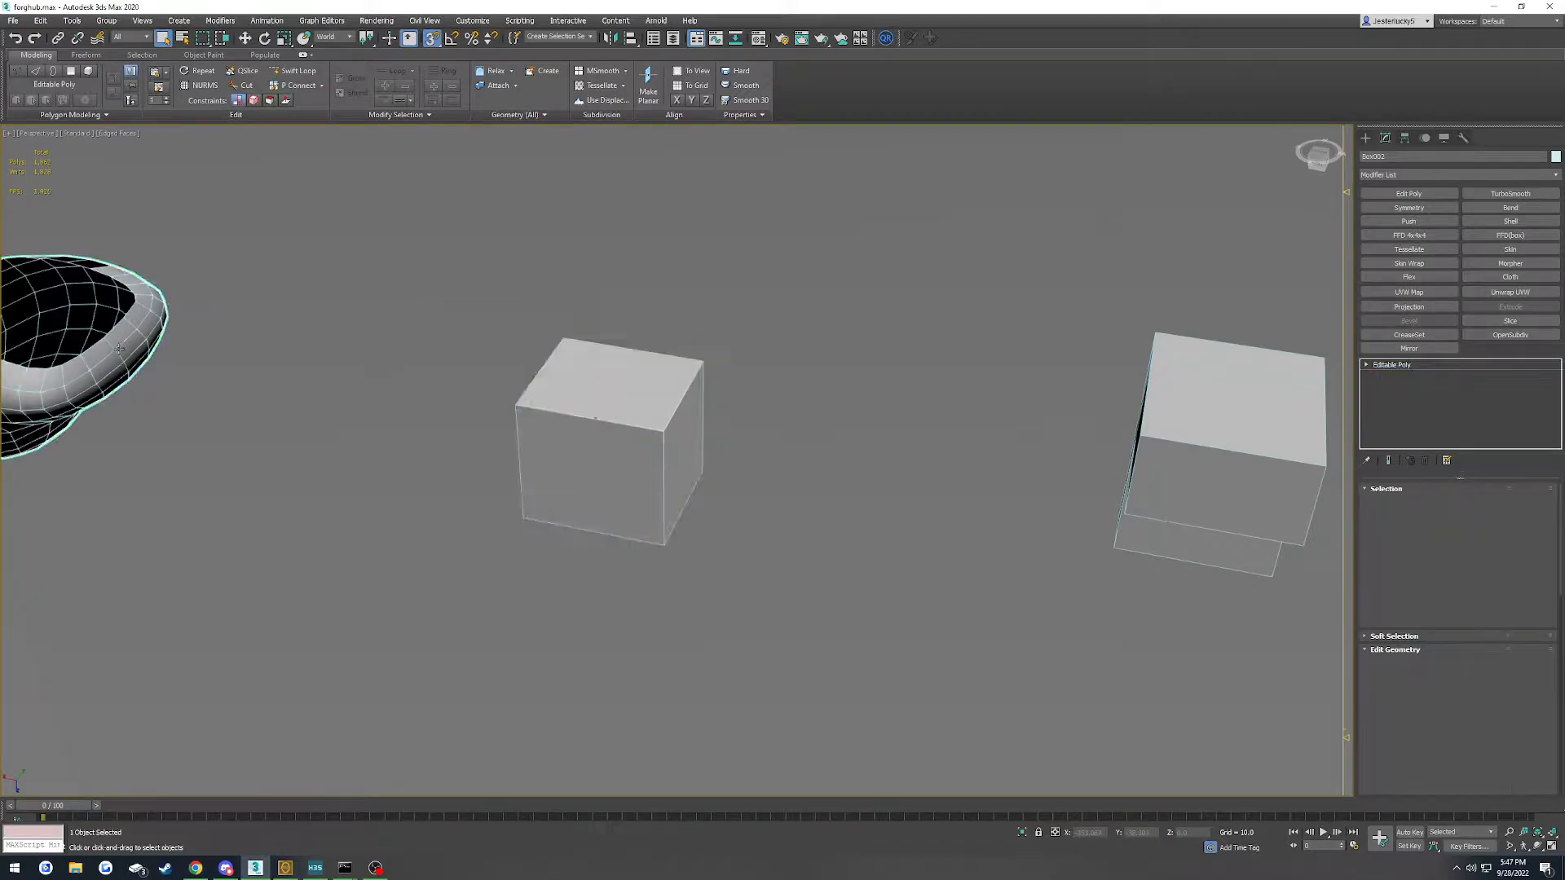
pyautogui.press('z')
pyautogui.keyDown('alt'); pyautogui.moveTo(175, 369); pyautogui.dragTo(678, 429, button='middle'); pyautogui.keyUp('alt')
pyautogui.press('4')
pyautogui.click(678, 425)
pyautogui.scroll(-5, 1516, 701)
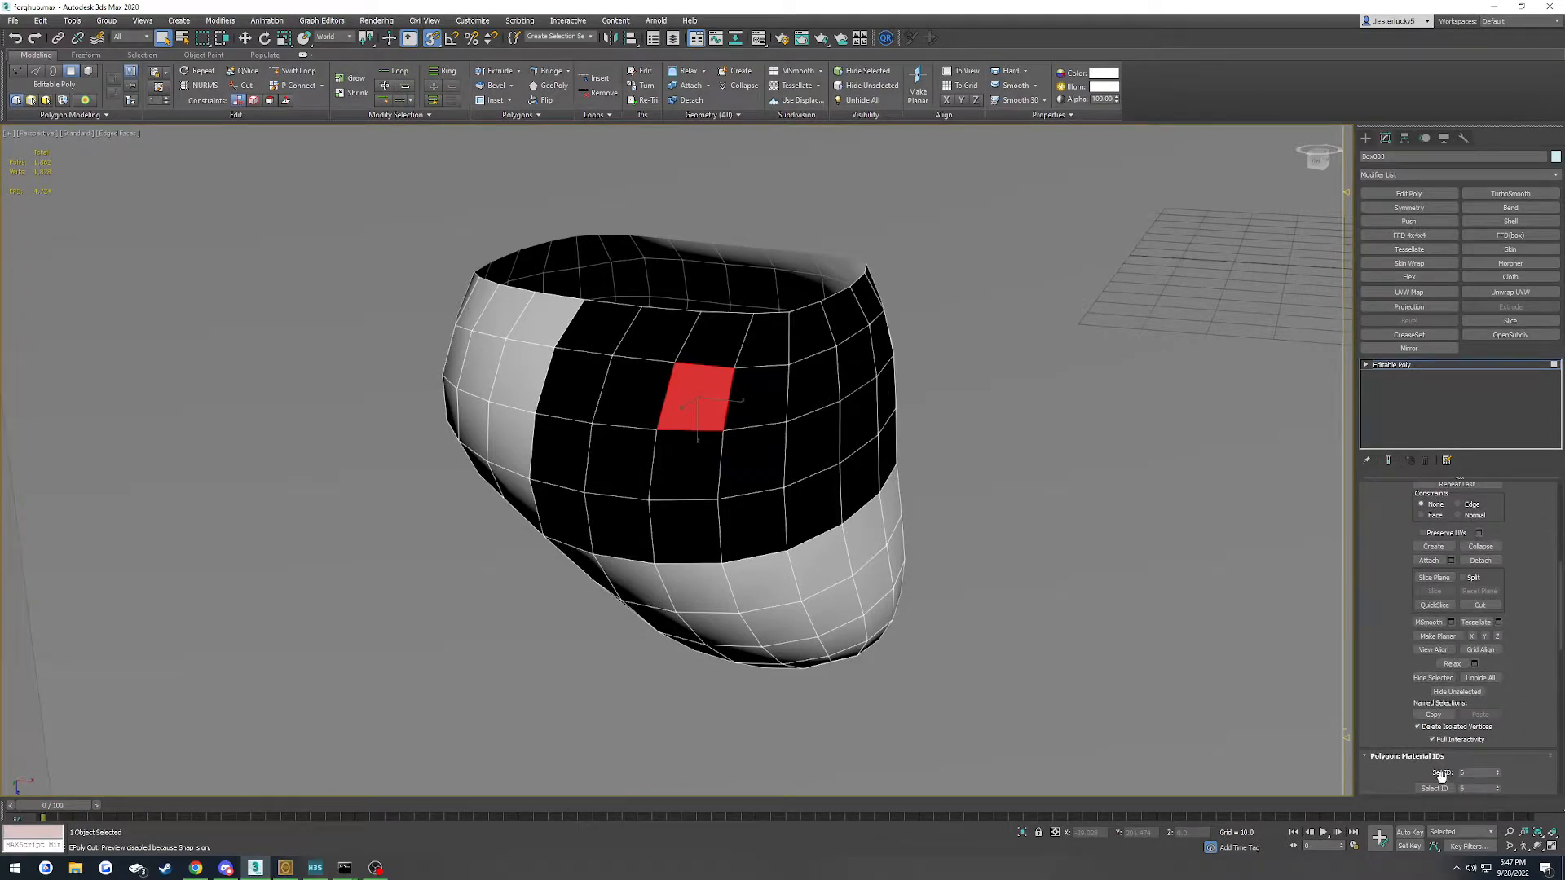
pyautogui.click(1435, 788)
pyautogui.press('Return')
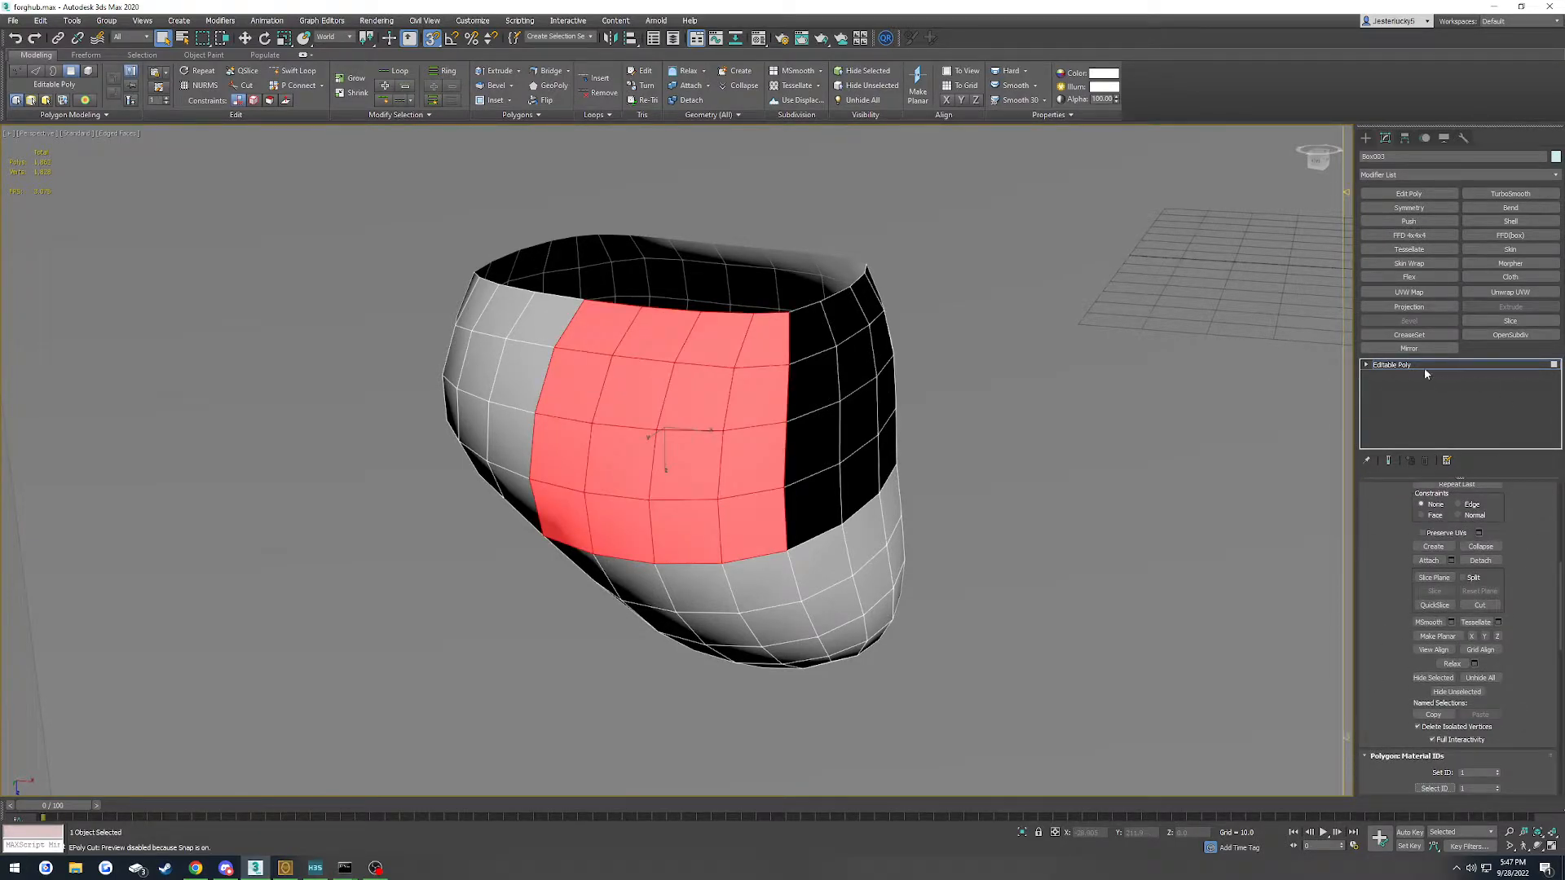
# Select all of the rock's polygons, assign them material ID 1 and return to object level
pyautogui.write('4')
pyautogui.press('Return')
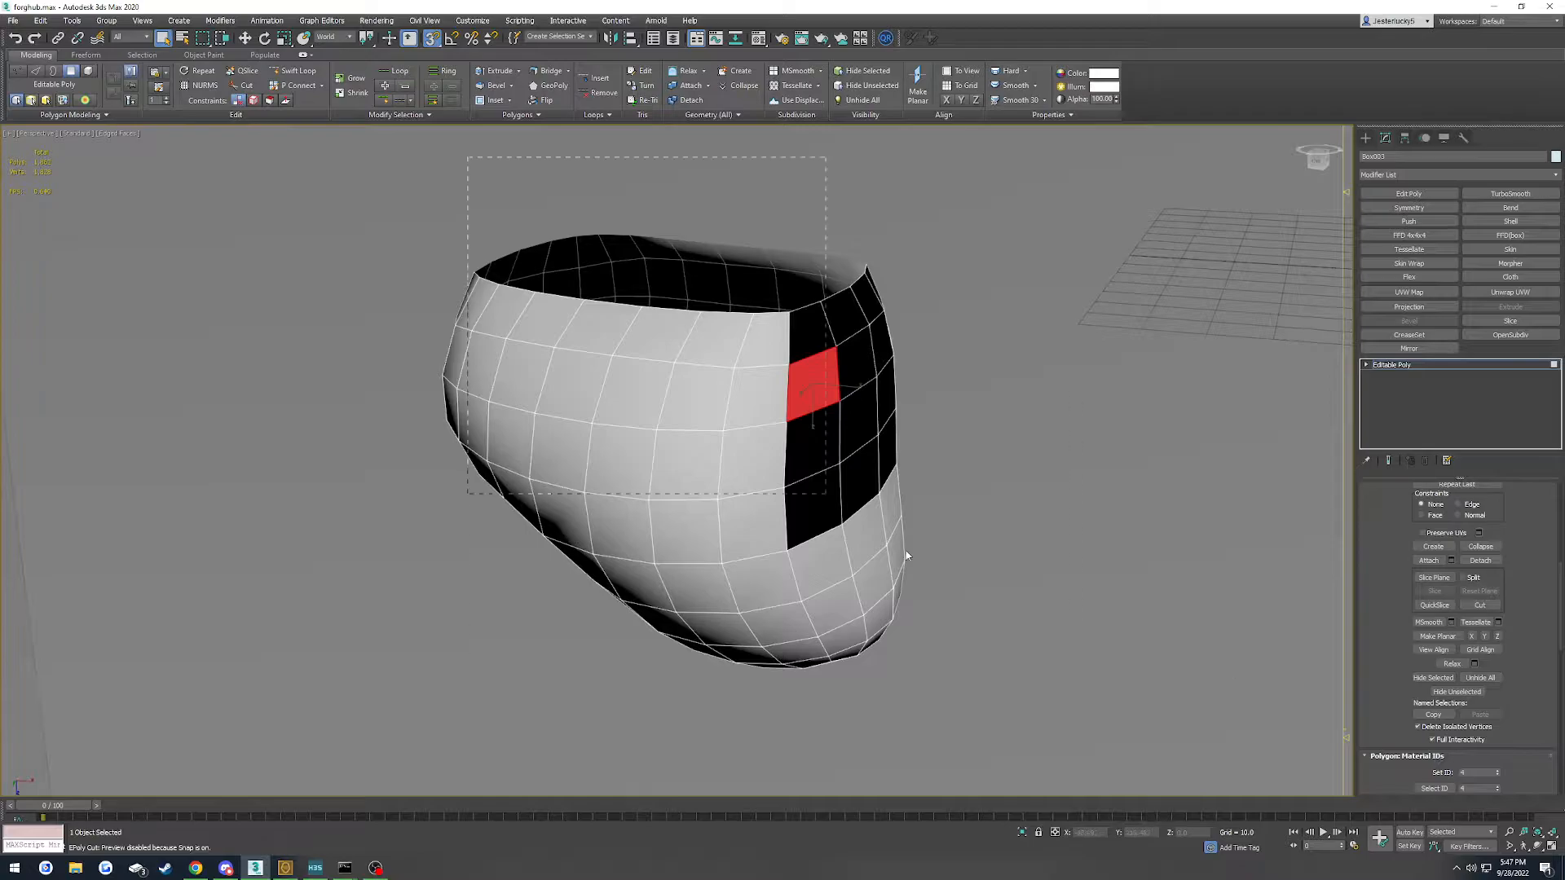
pyautogui.hotkey('ctrl', 'a')
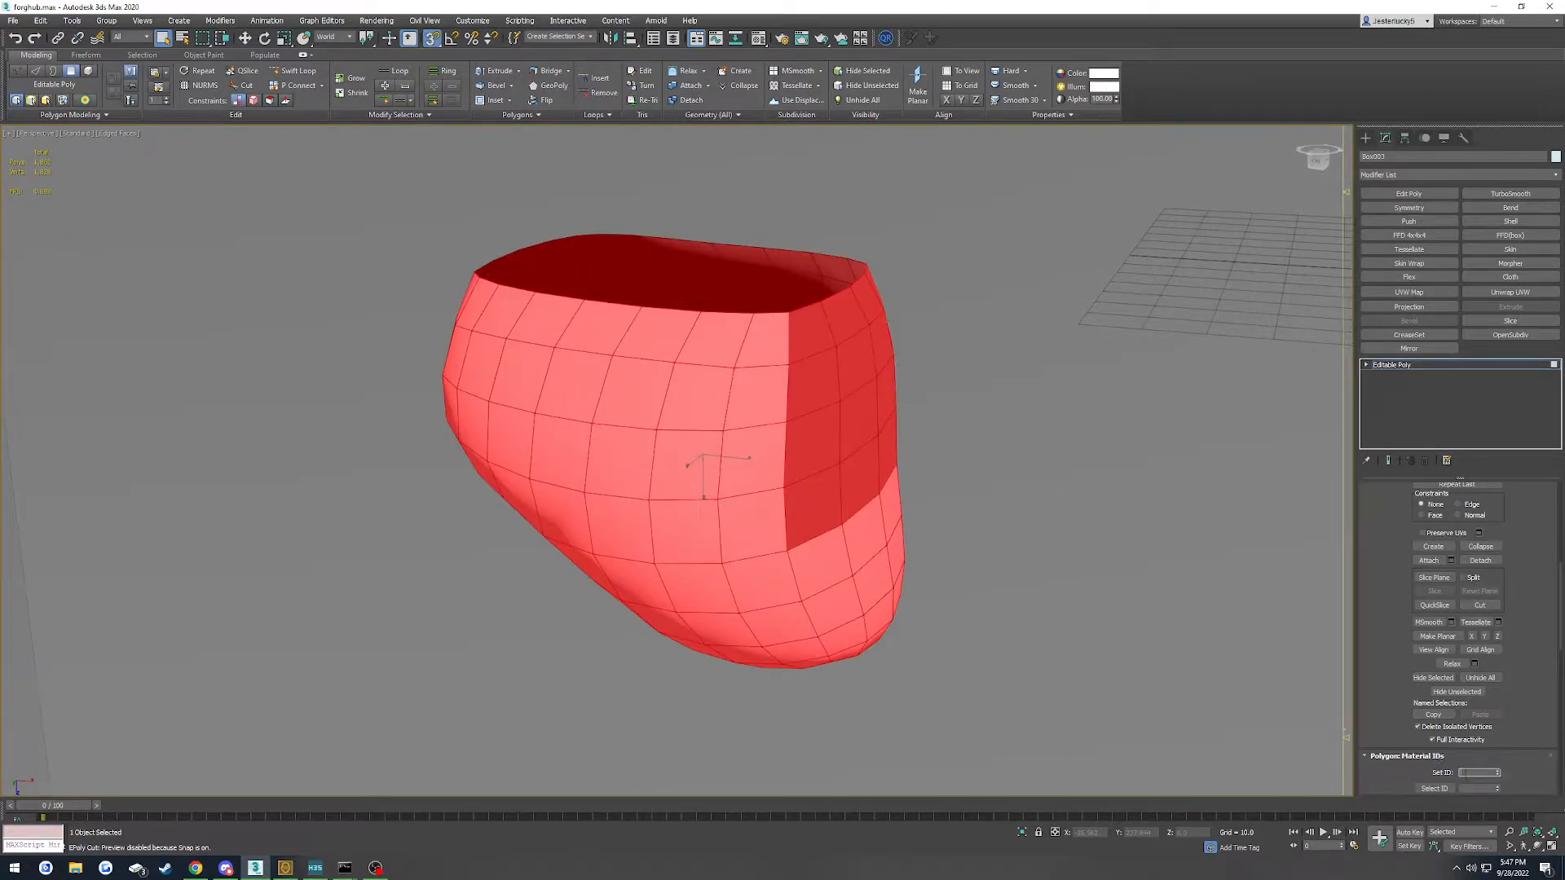
pyautogui.write('1')
pyautogui.press('Return')
pyautogui.click(1017, 622)
pyautogui.click(1390, 366)
pyautogui.keyDown('alt'); pyautogui.moveTo(760, 375); pyautogui.dragTo(513, 440, button='middle'); pyautogui.keyUp('alt')
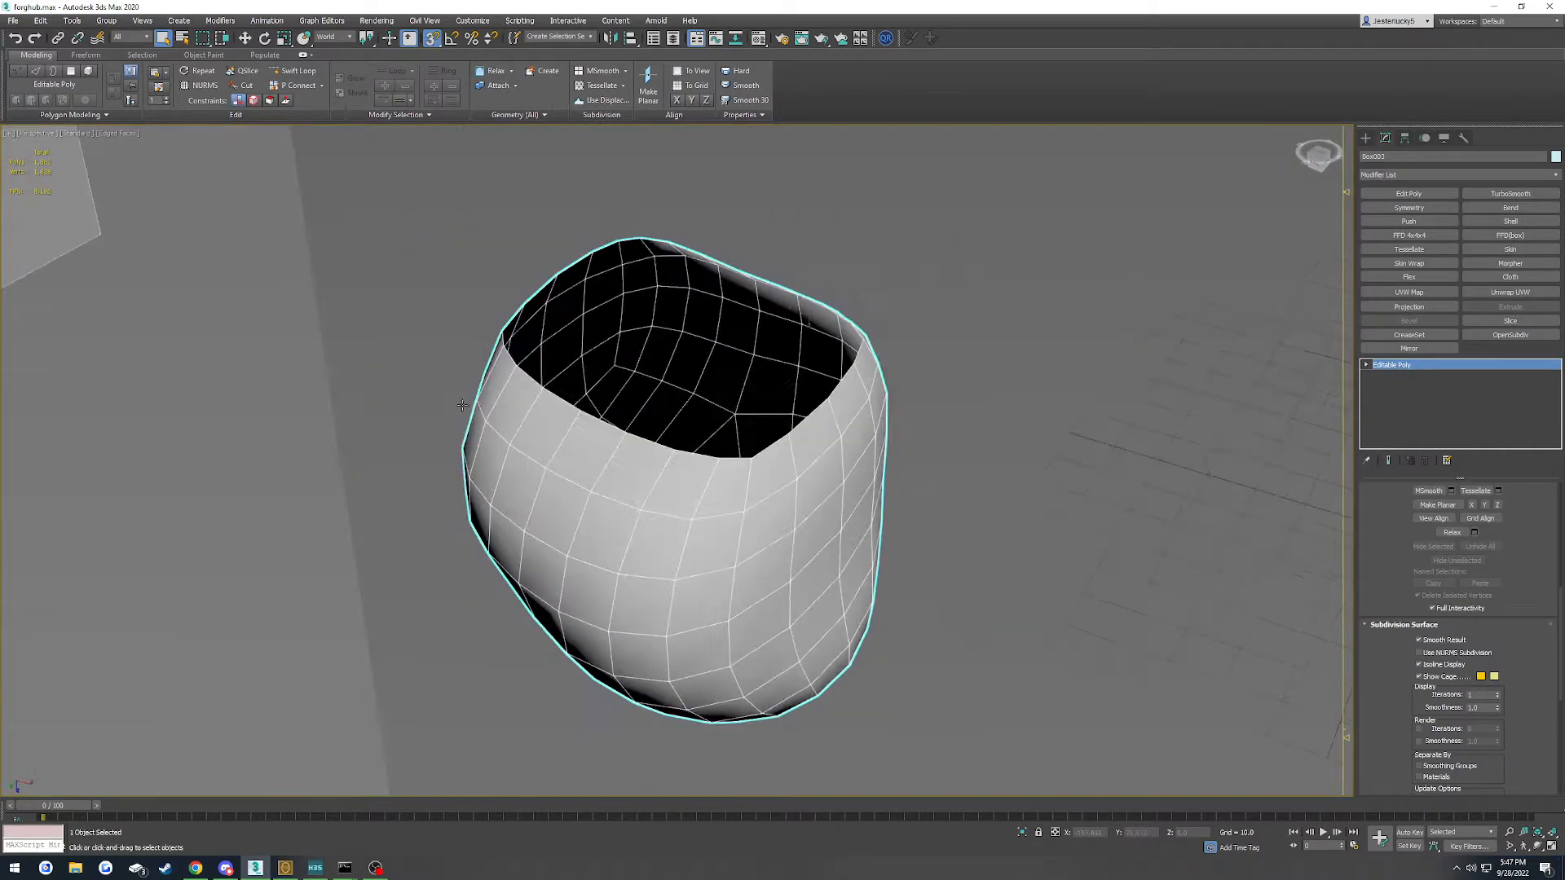
# Select the rock's open border at border level, cap it and view the new face at polygon level
pyautogui.click(89, 217)
pyautogui.press('z')
pyautogui.scroll(-3, 440, 458)
pyautogui.scroll(-8, 978, 640)
pyautogui.scroll(6, 978, 640)
pyautogui.click(744, 605)
pyautogui.press('z')
pyautogui.keyDown('alt'); pyautogui.moveTo(743, 605); pyautogui.dragTo(599, 507, button='middle'); pyautogui.keyUp('alt')
pyautogui.press('3')
pyautogui.moveTo(395, 209); pyautogui.dragTo(1092, 656)
pyautogui.scroll(5, 1522, 574)
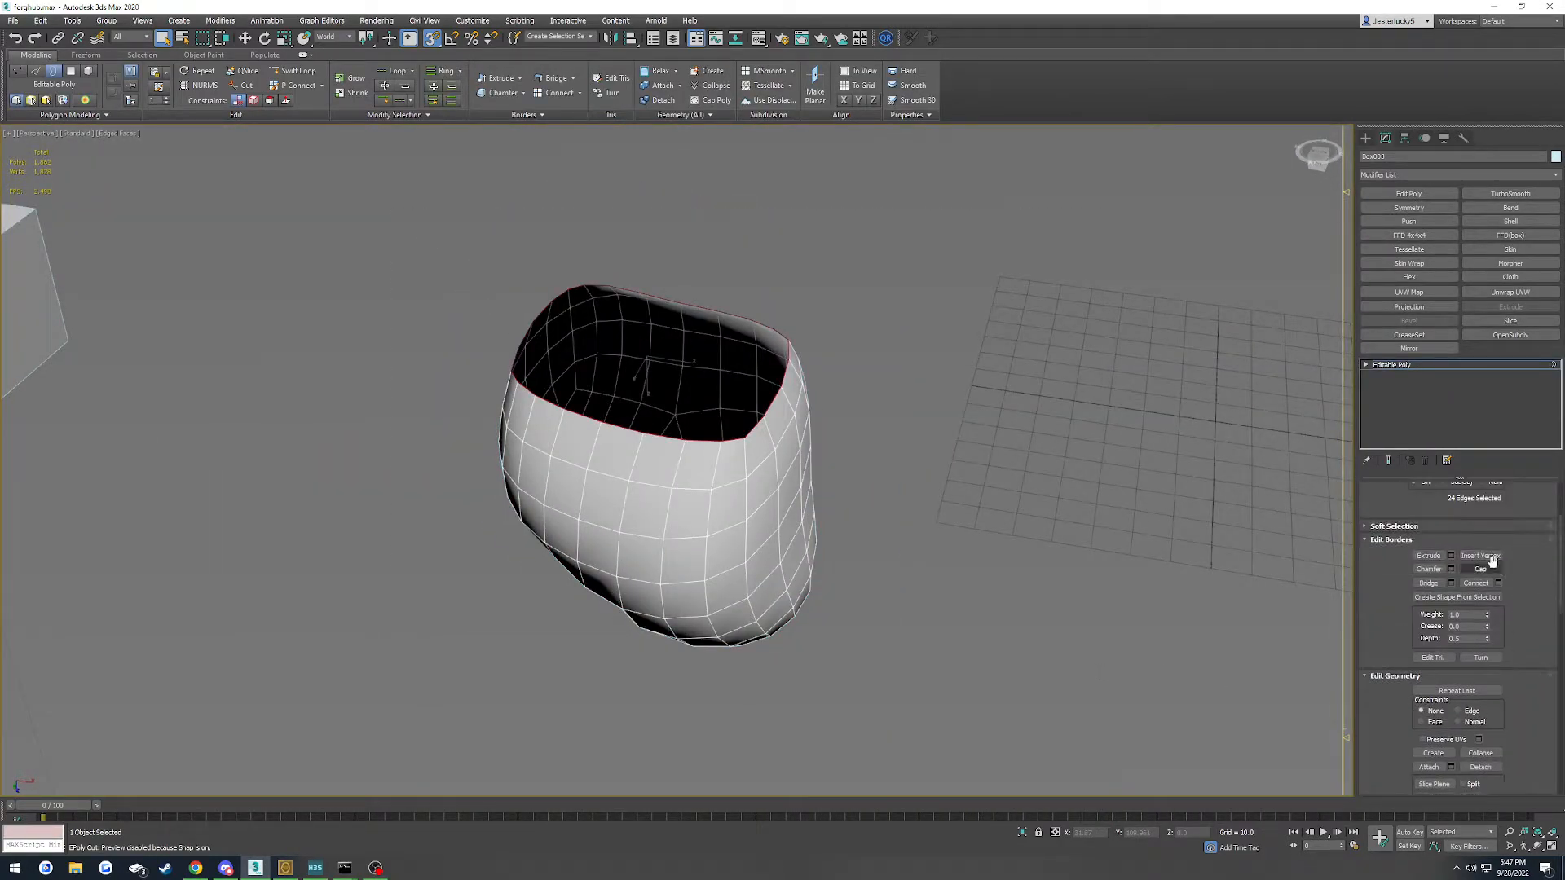
pyautogui.click(1482, 569)
pyautogui.keyDown('alt'); pyautogui.moveTo(717, 461); pyautogui.dragTo(708, 510, button='middle'); pyautogui.keyUp('alt')
pyautogui.press('4')
pyautogui.scroll(5, 594, 489)
# Try splitting the rock's cap by connecting opposite rim vertices, and select one of the resulting strips at polygon level
pyautogui.press('1')
pyautogui.scroll(-3, 650, 621)
pyautogui.click(637, 653)
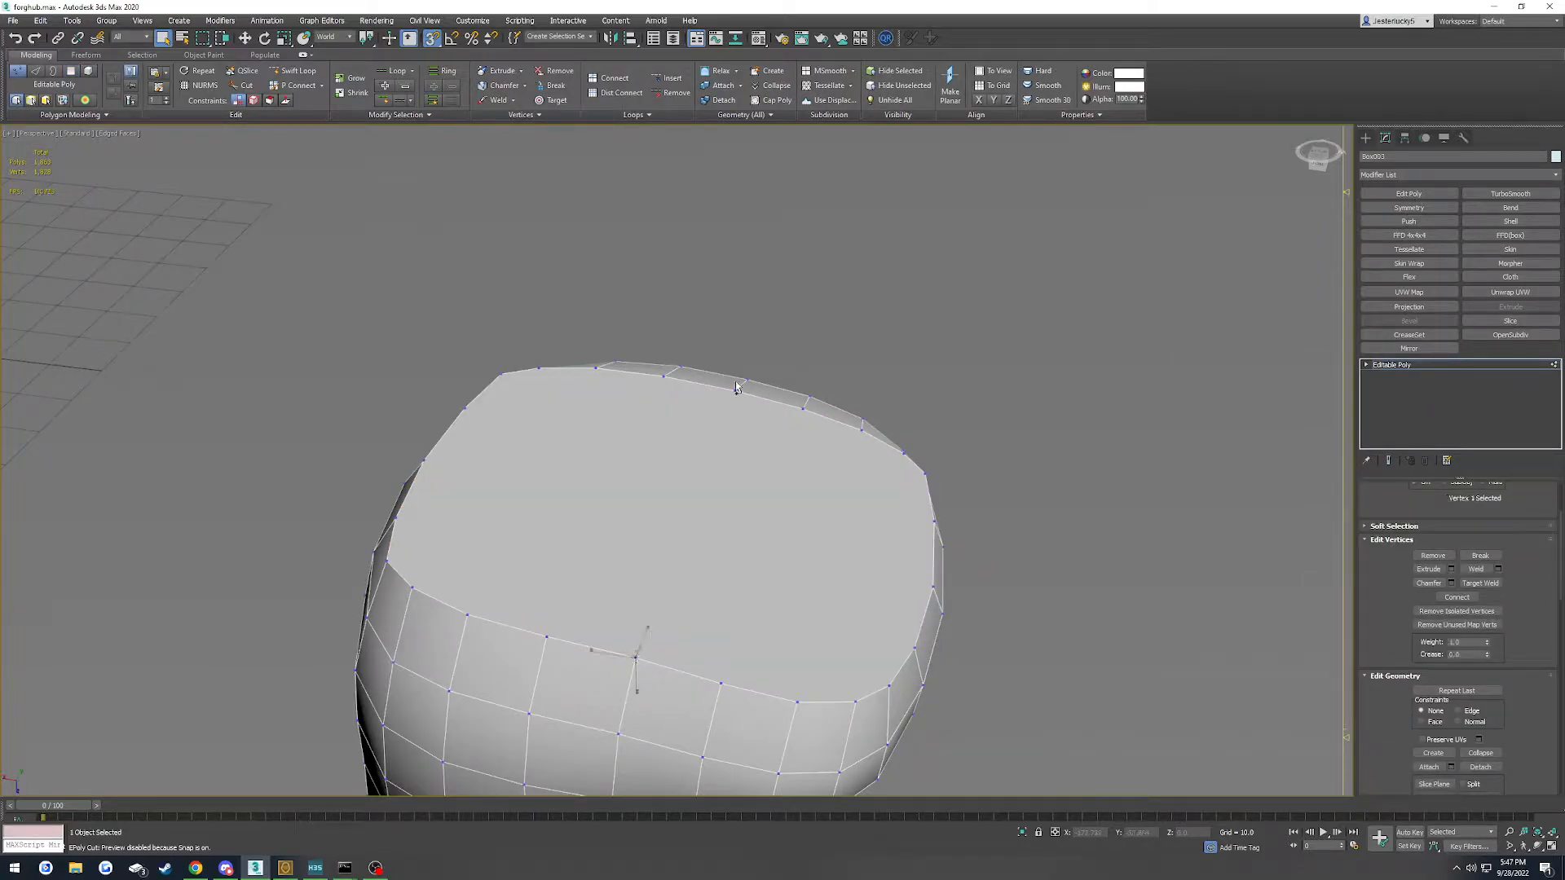
pyautogui.hotkey('ctrl', 'a')
pyautogui.hotkey('ctrl', 'shift', 'e')
pyautogui.hotkey('ctrl', 'z')
pyautogui.click(859, 434)
pyautogui.press('4')
pyautogui.click(828, 485)
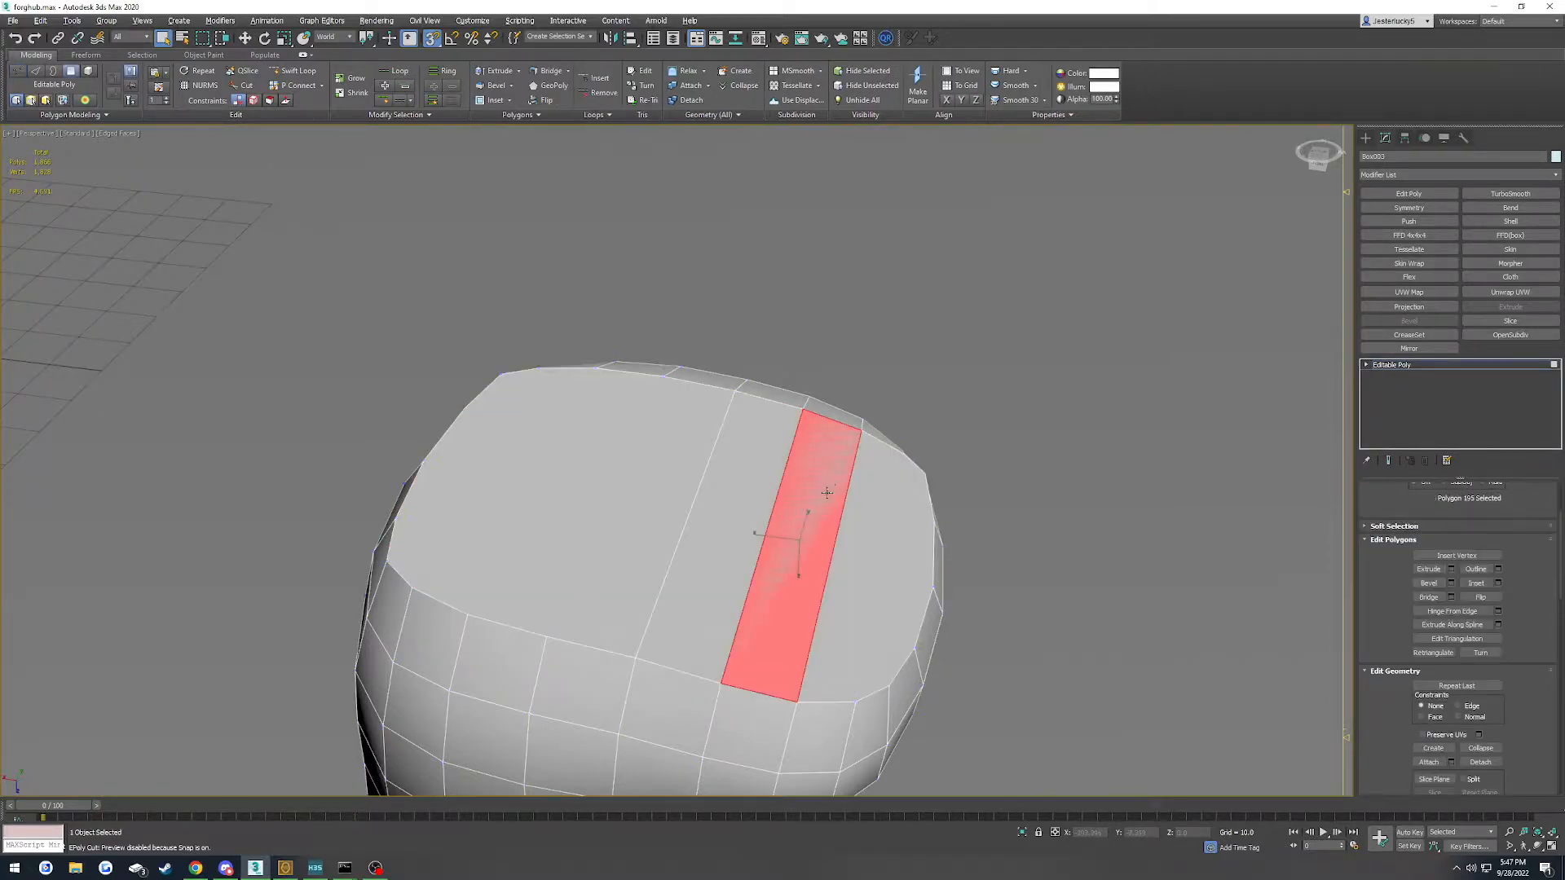
# Undo the vertex connections across the rock's cap and return to object level
pyautogui.hotkey('ctrl', 'z')
pyautogui.hotkey('ctrl', 'z')
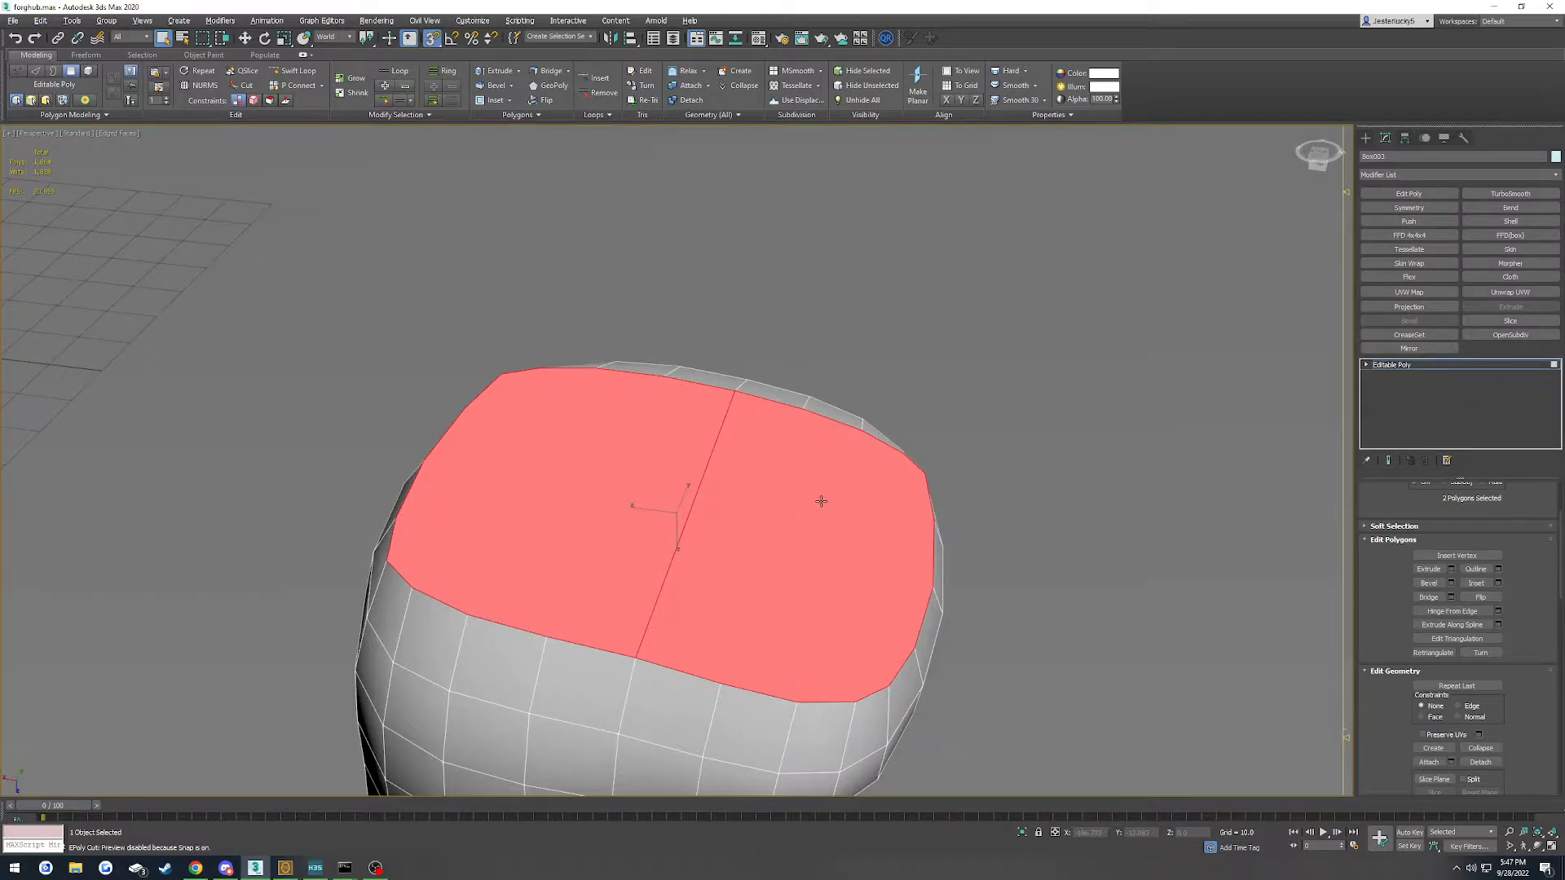
pyautogui.hotkey('ctrl', 'z')
pyautogui.click(1389, 365)
# Select all the level objects and export the selection to the existing FBX file, overwriting it with the current export options
pyautogui.scroll(-15, 762, 548)
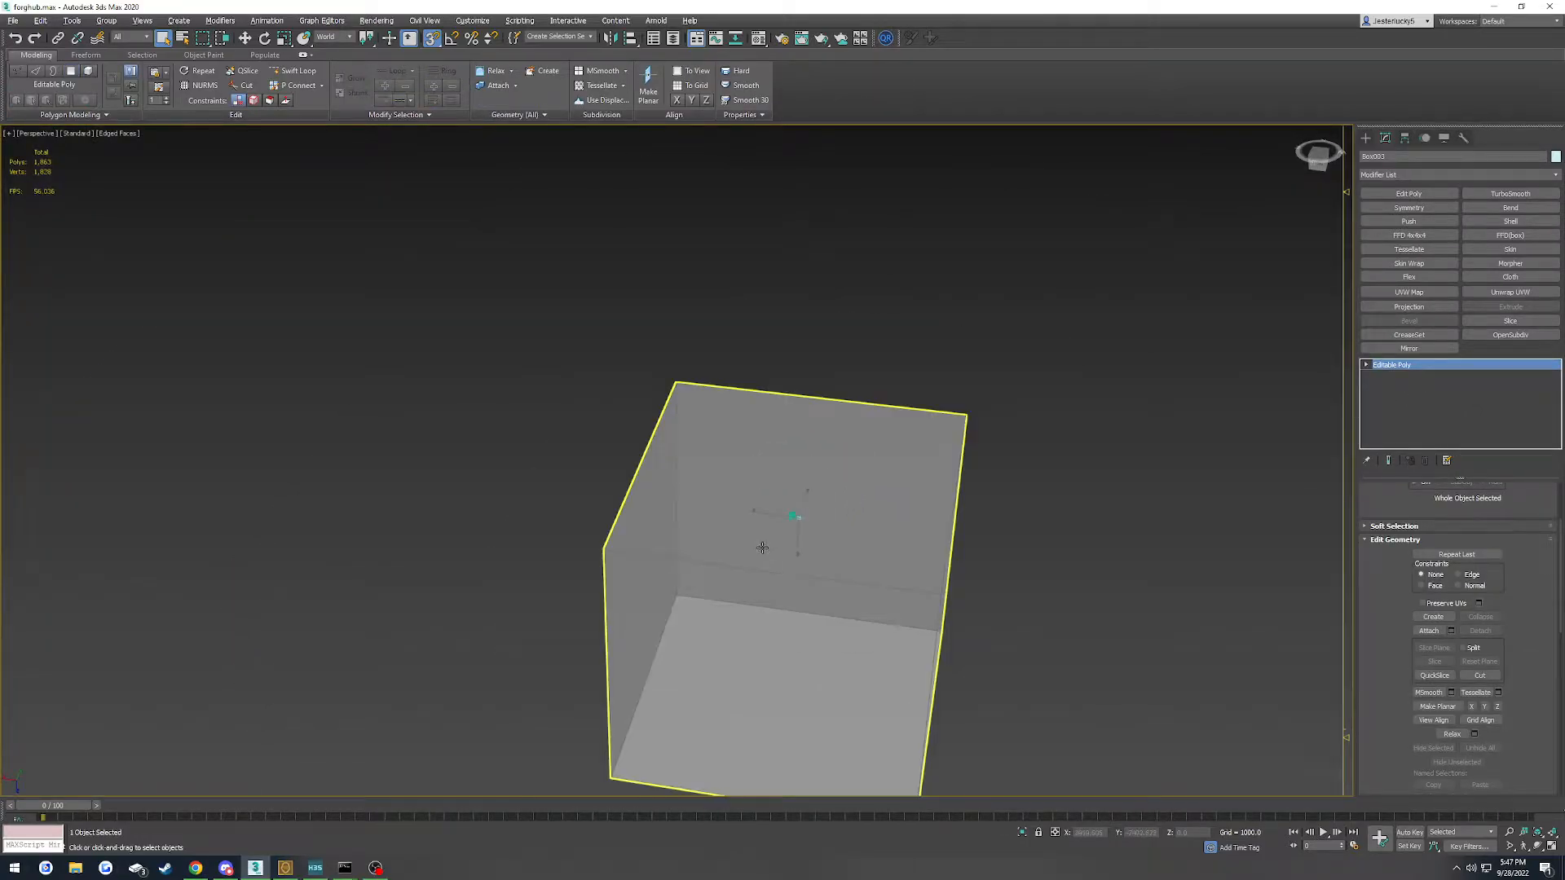
pyautogui.keyDown('alt'); pyautogui.moveTo(762, 548); pyautogui.dragTo(732, 501, button='middle'); pyautogui.keyUp('alt')
pyautogui.scroll(-4, 732, 501)
pyautogui.moveTo(591, 368); pyautogui.dragTo(1119, 838)
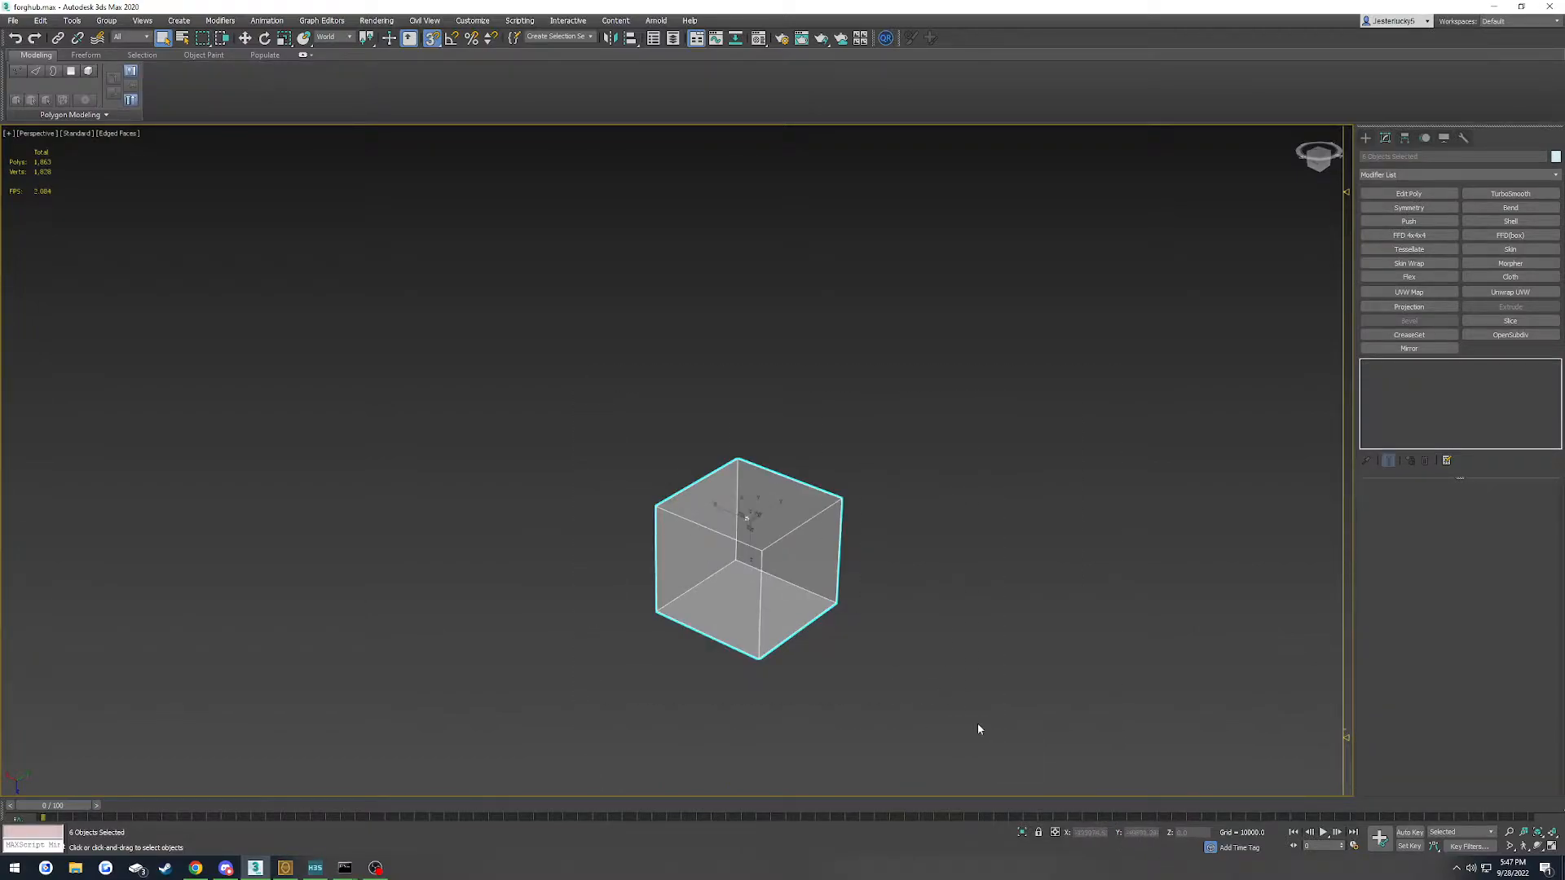
pyautogui.click(13, 21)
pyautogui.moveTo(111, 185)
pyautogui.click(196, 215)
pyautogui.click(34, 98)
pyautogui.doubleClick(151, 162)
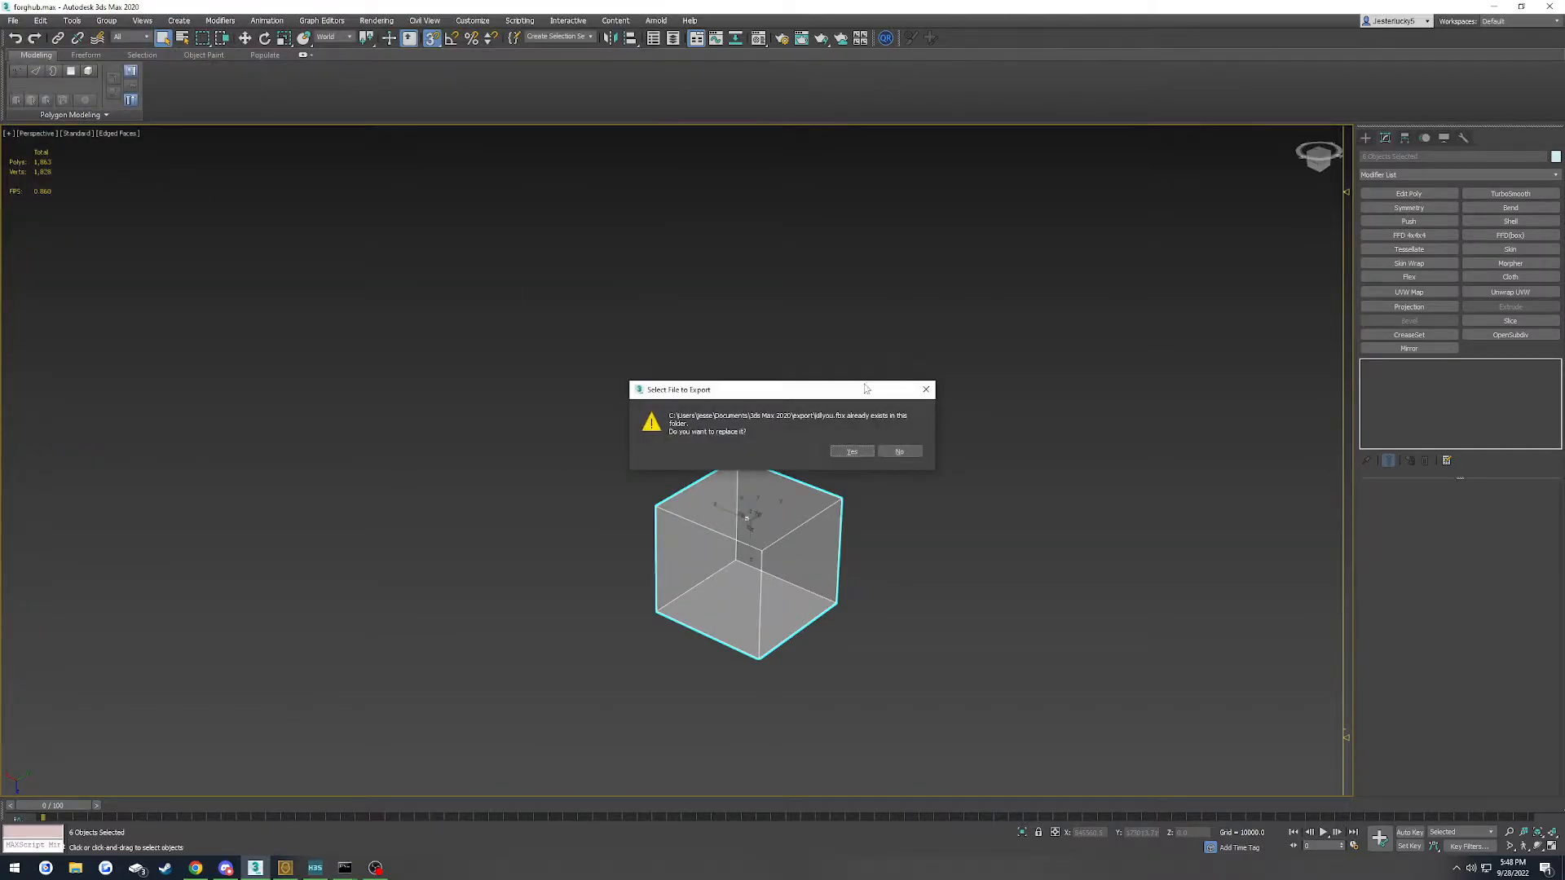
pyautogui.click(851, 449)
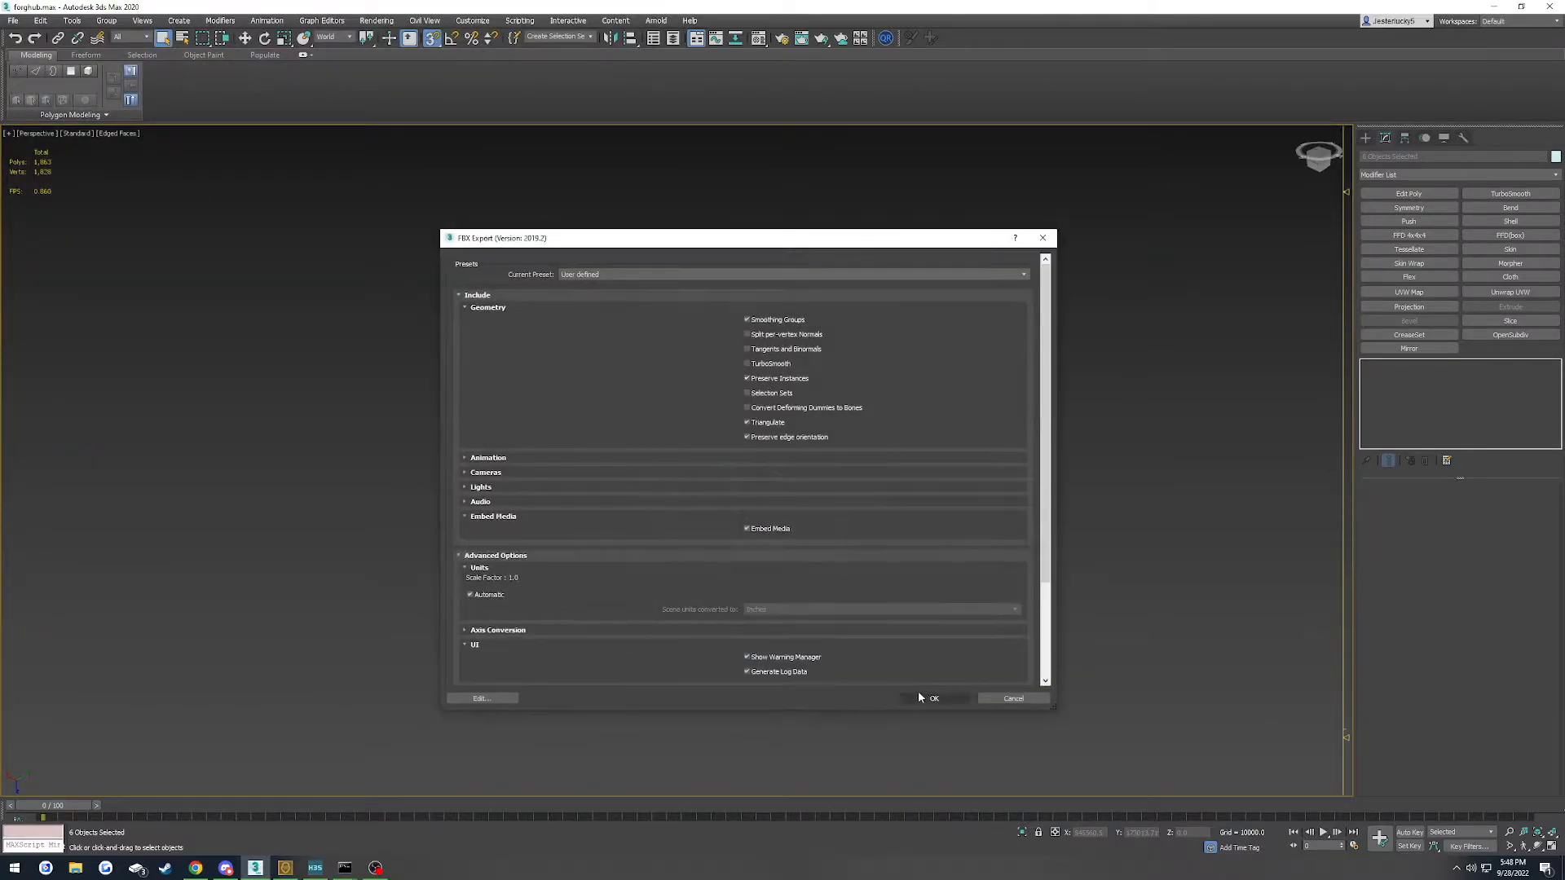
pyautogui.click(935, 699)
# Switch to Osoyoos and convert the exported FBX to an Amalgam scene specification, replacing blackheart.ASS in the level's structure folder
pyautogui.moveTo(315, 868)
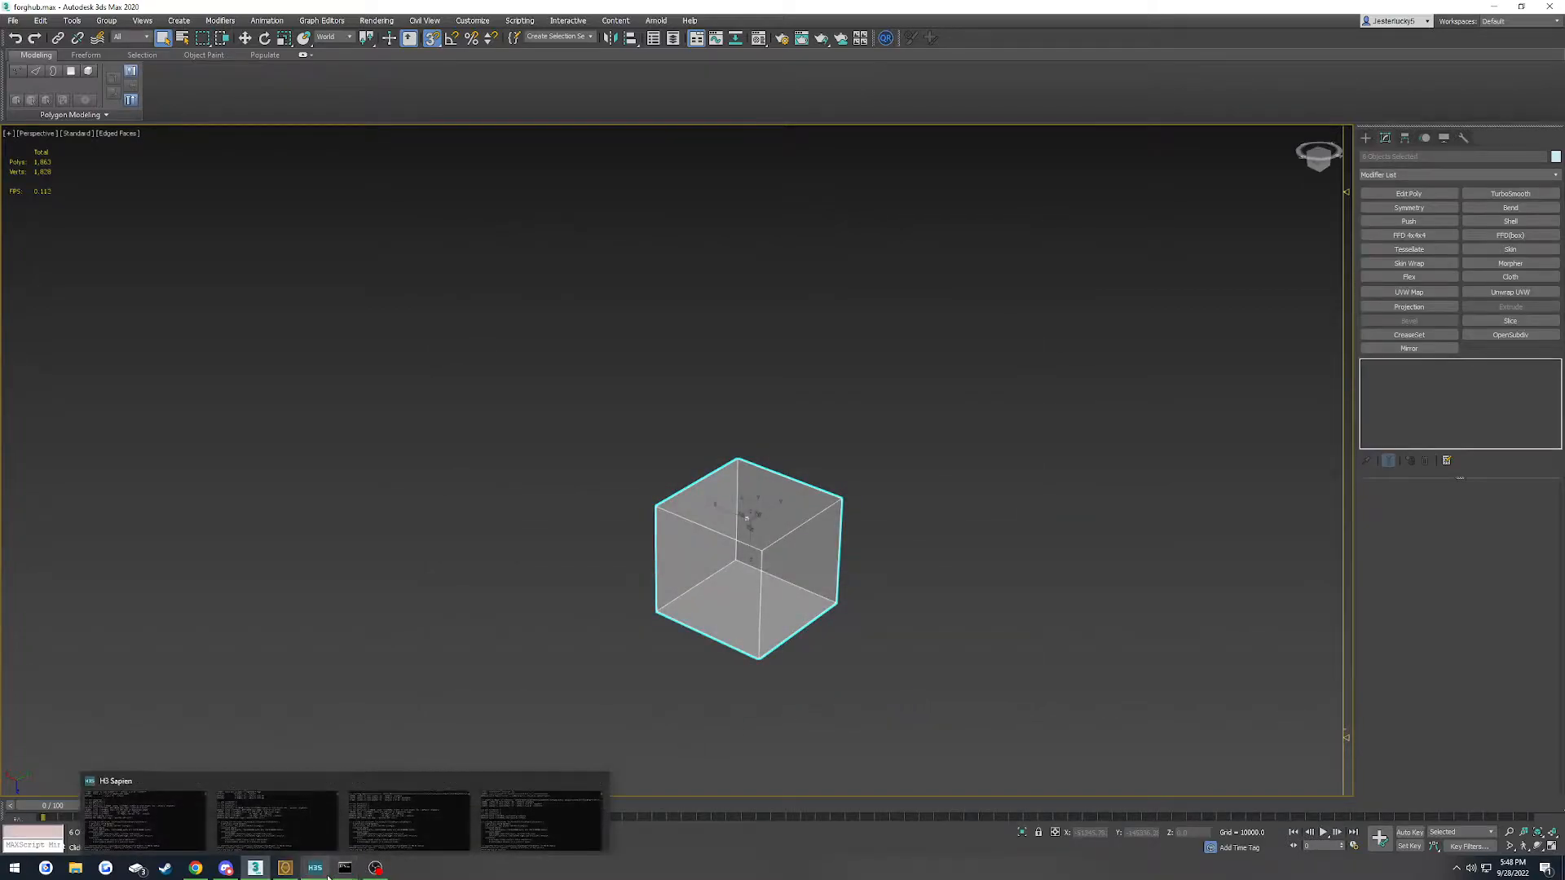
pyautogui.click(450, 788)
pyautogui.click(286, 868)
pyautogui.click(253, 259)
pyautogui.doubleClick(290, 277)
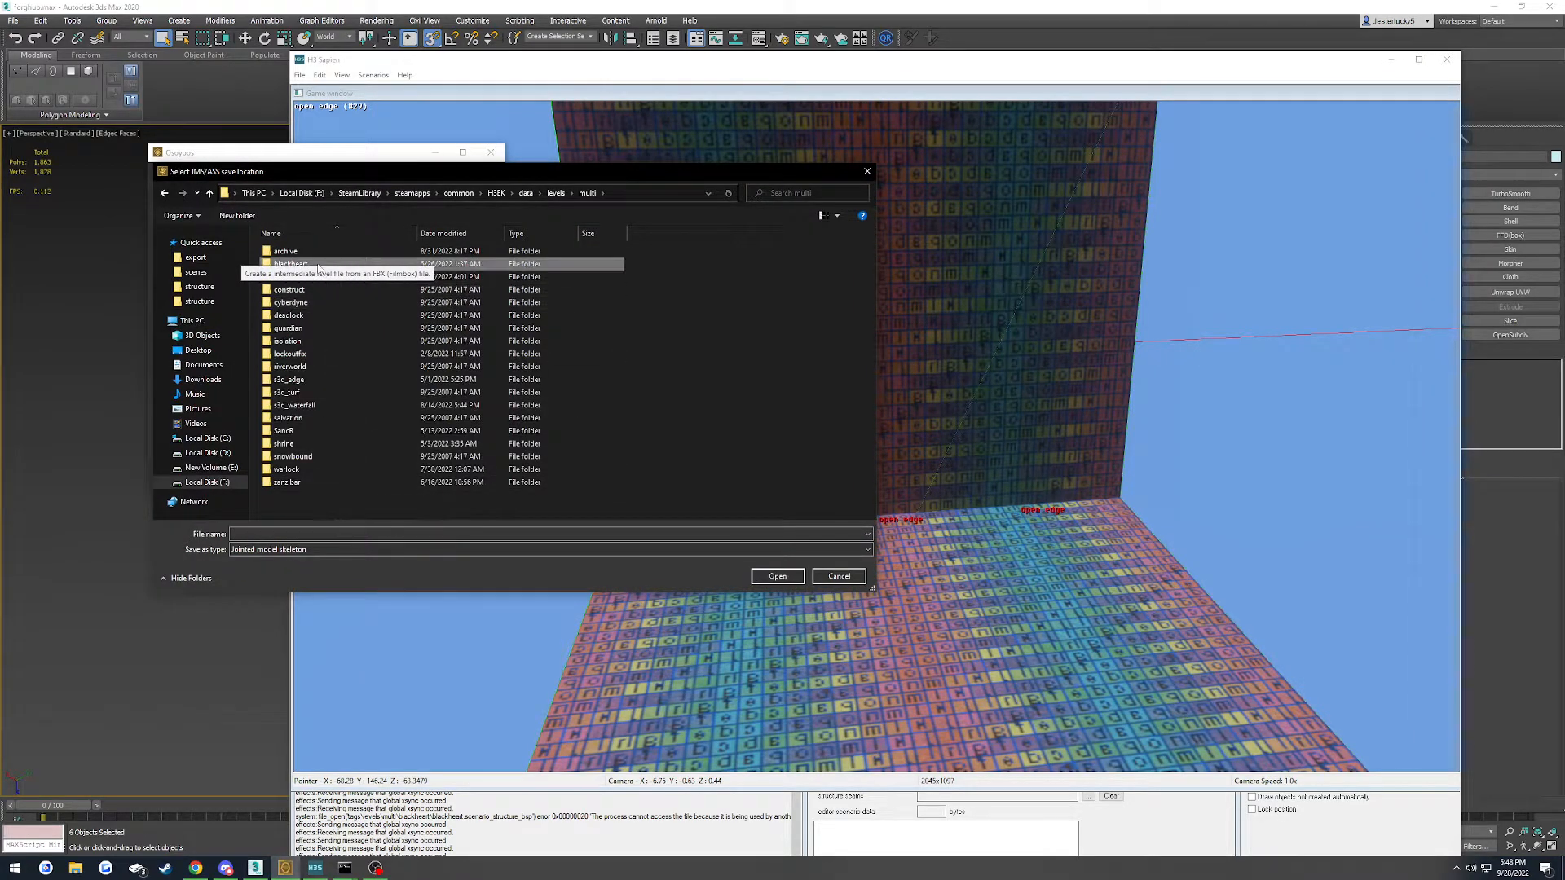
pyautogui.doubleClick(290, 264)
pyautogui.click(353, 549)
pyautogui.click(350, 571)
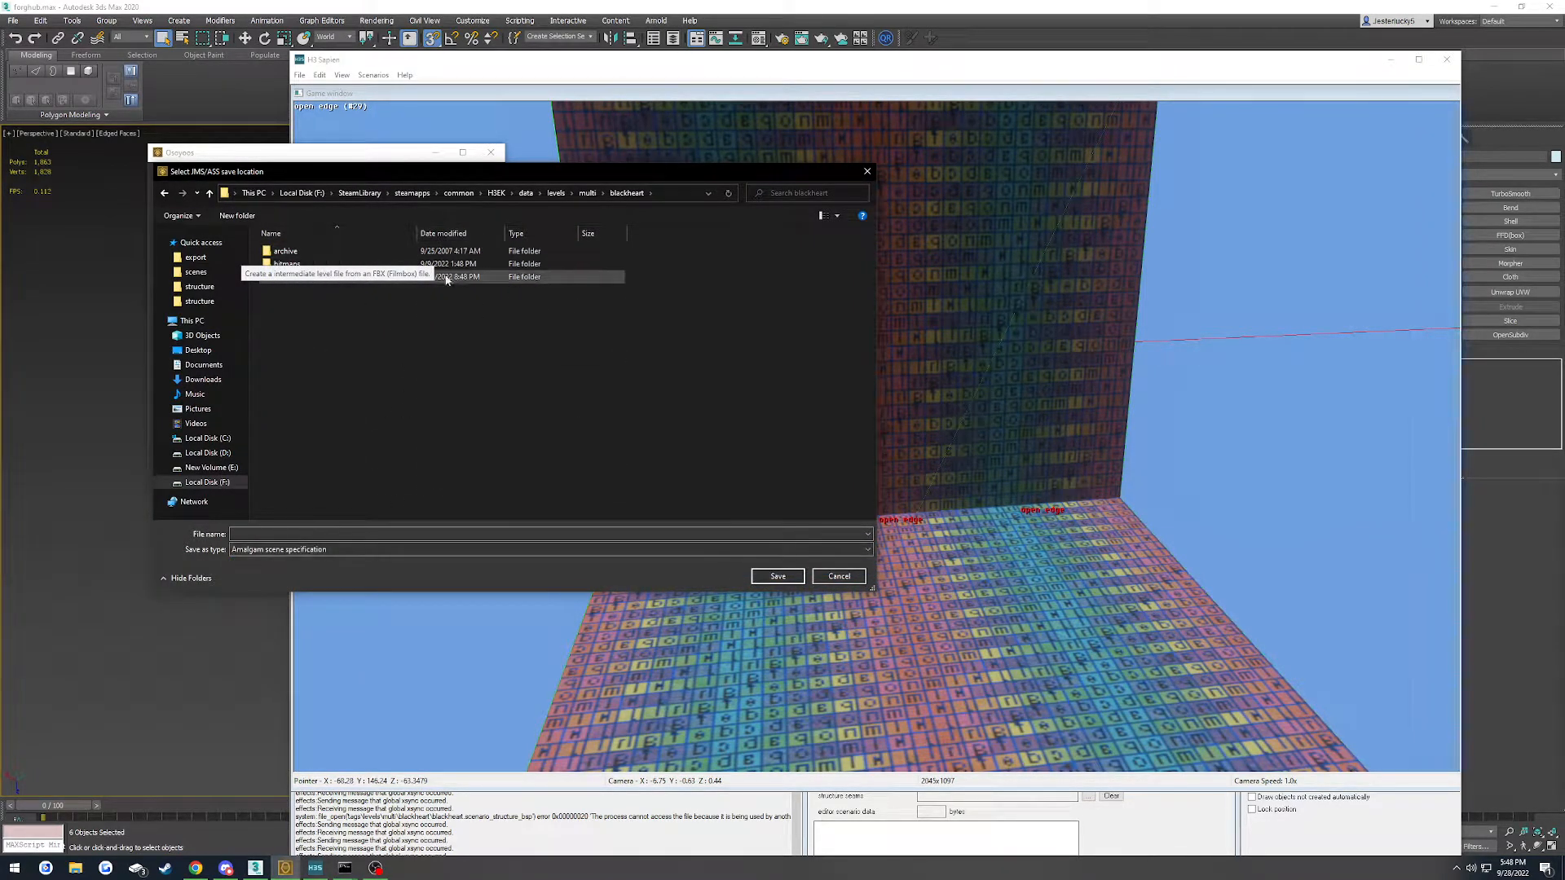
pyautogui.doubleClick(447, 278)
pyautogui.doubleClick(512, 265)
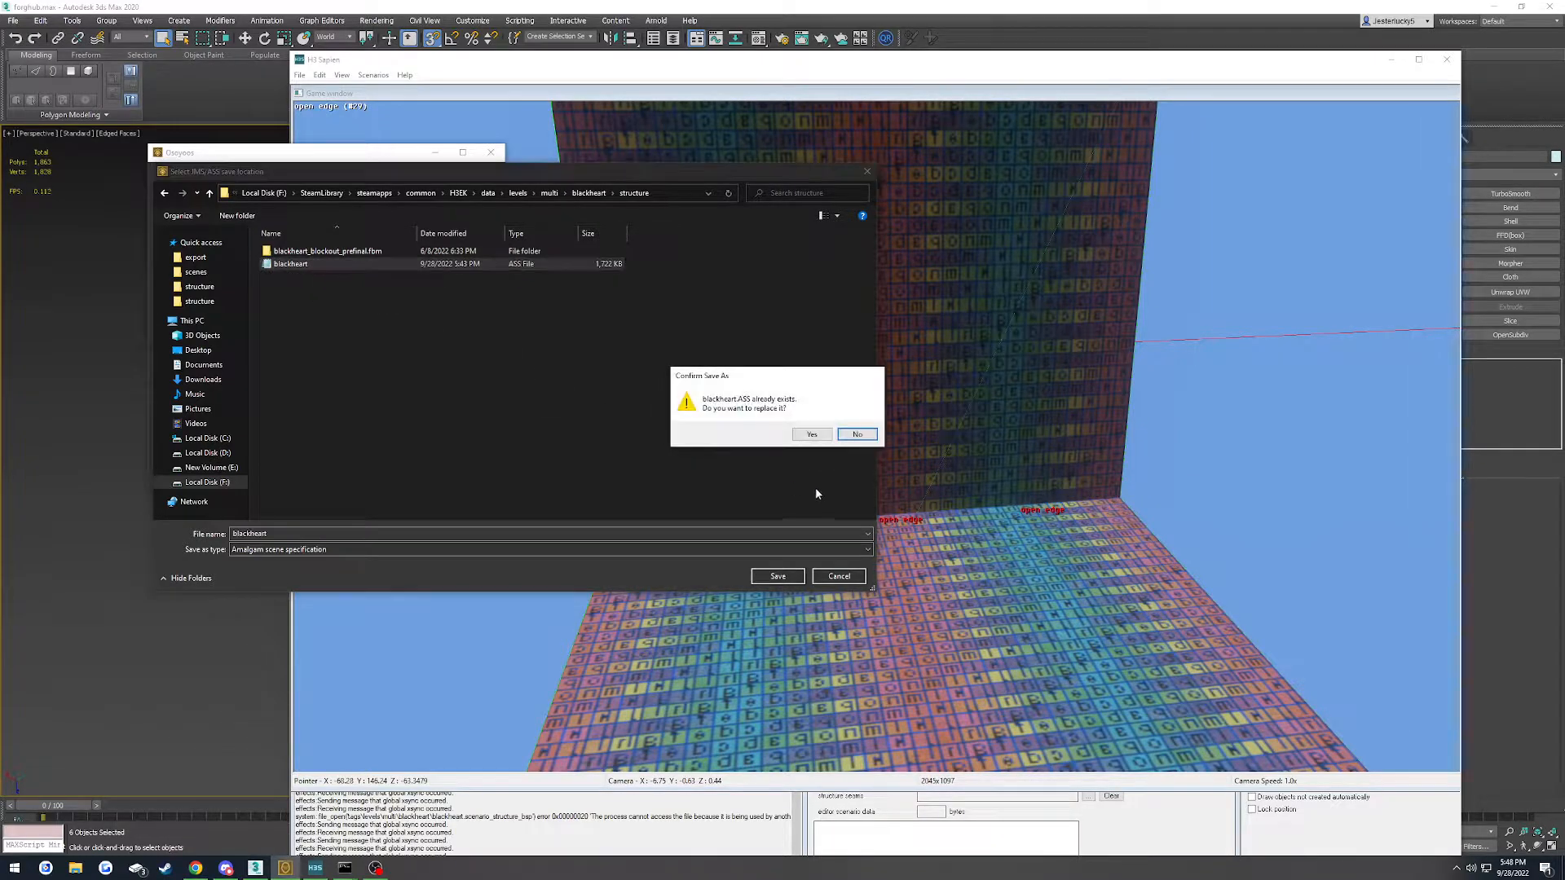
pyautogui.click(809, 434)
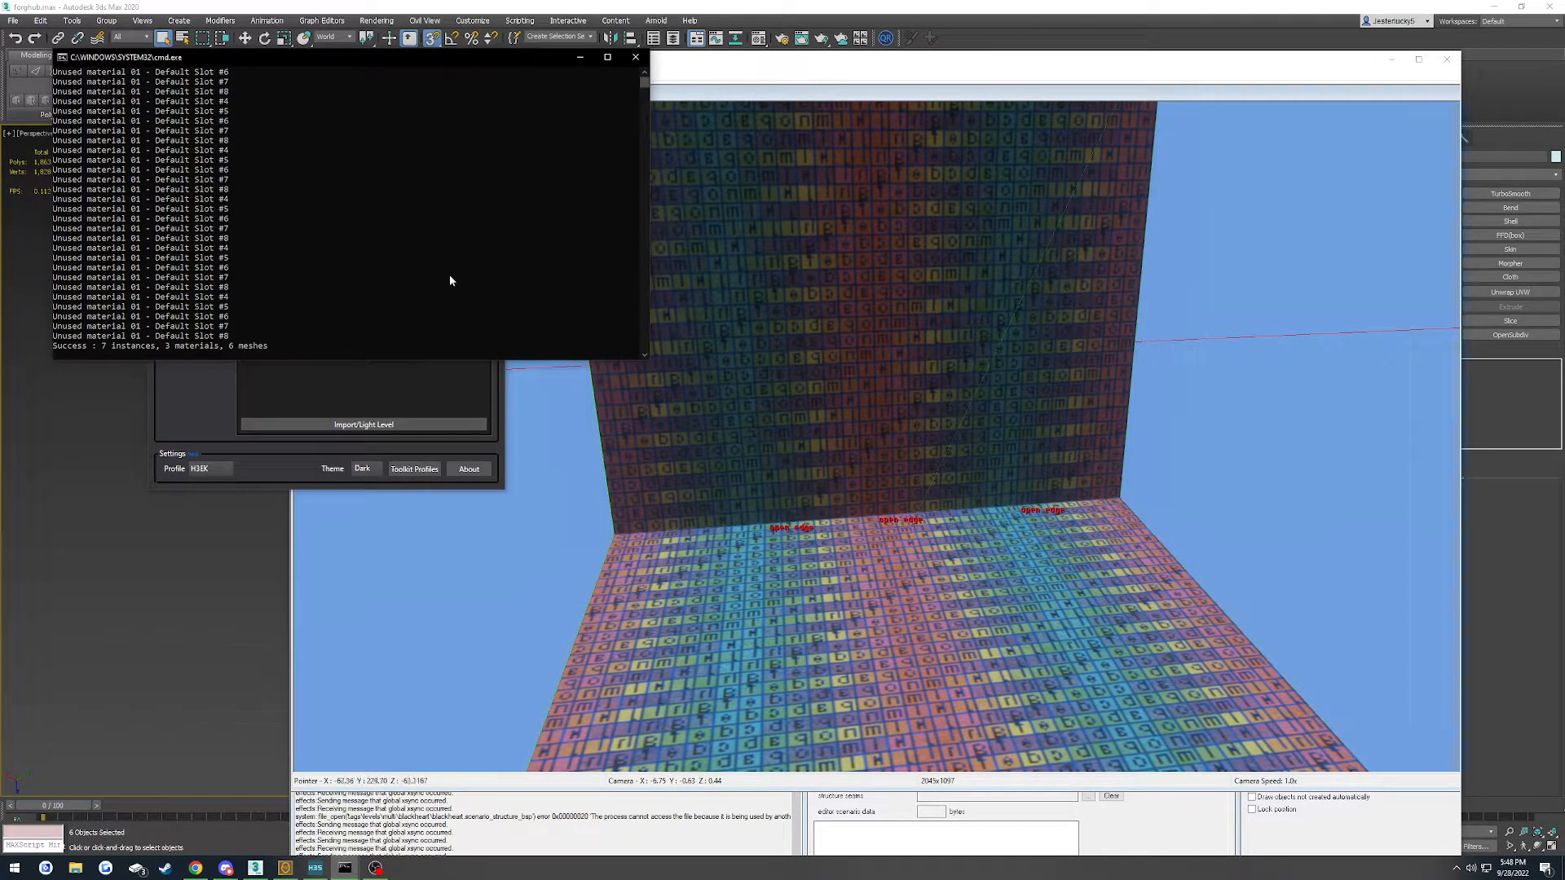
# Choose blackheart.ASS from the structure folder as the level, run an import-only structure import and dismiss the finished console windows
pyautogui.click(291, 260)
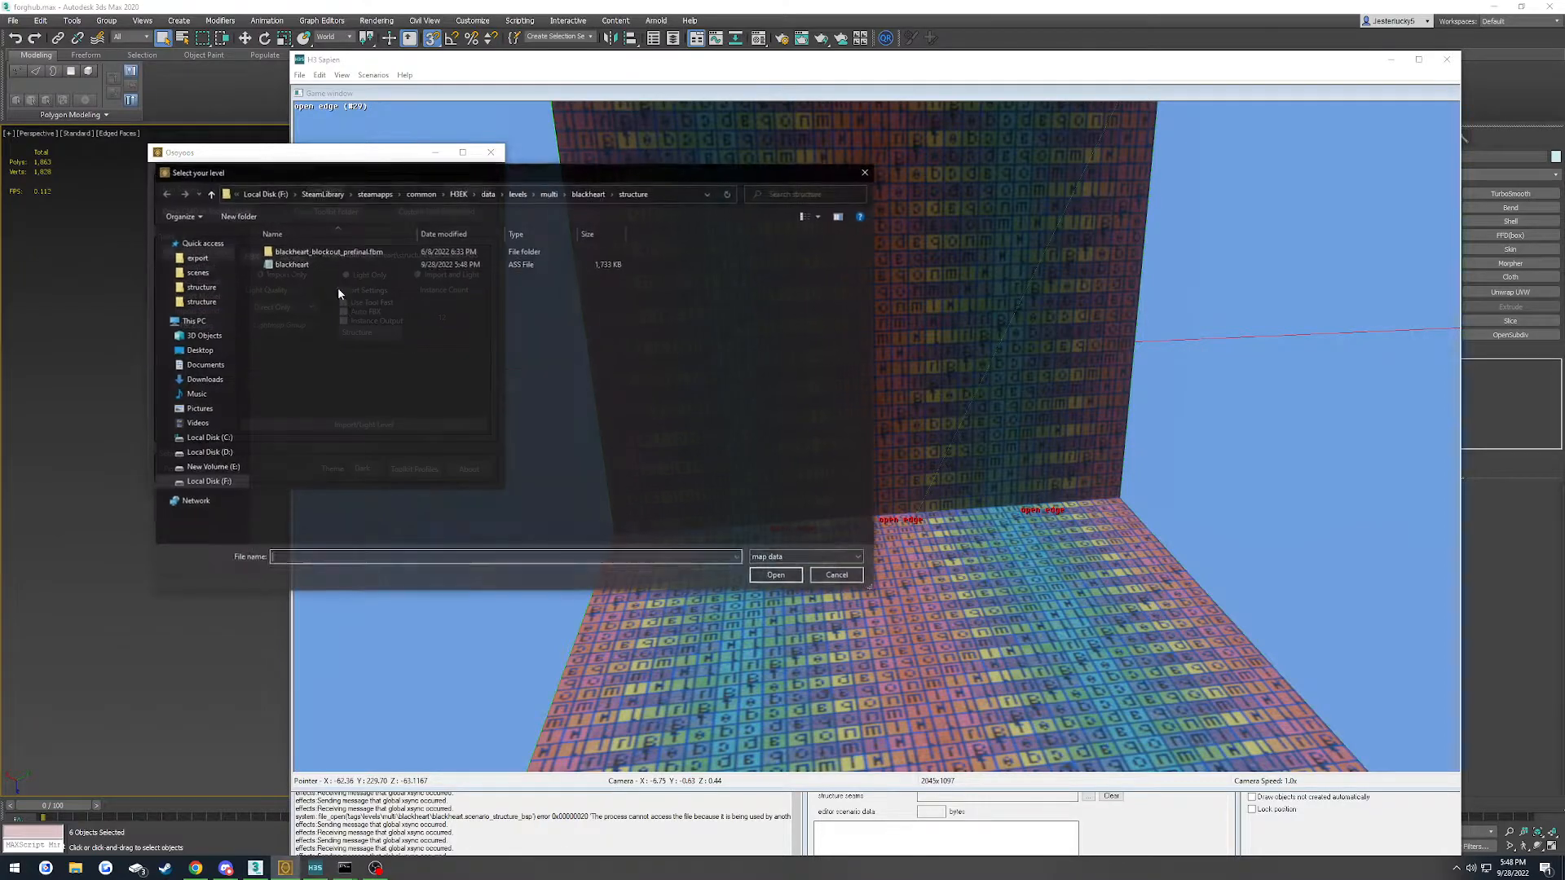
pyautogui.doubleClick(291, 263)
pyautogui.click(394, 425)
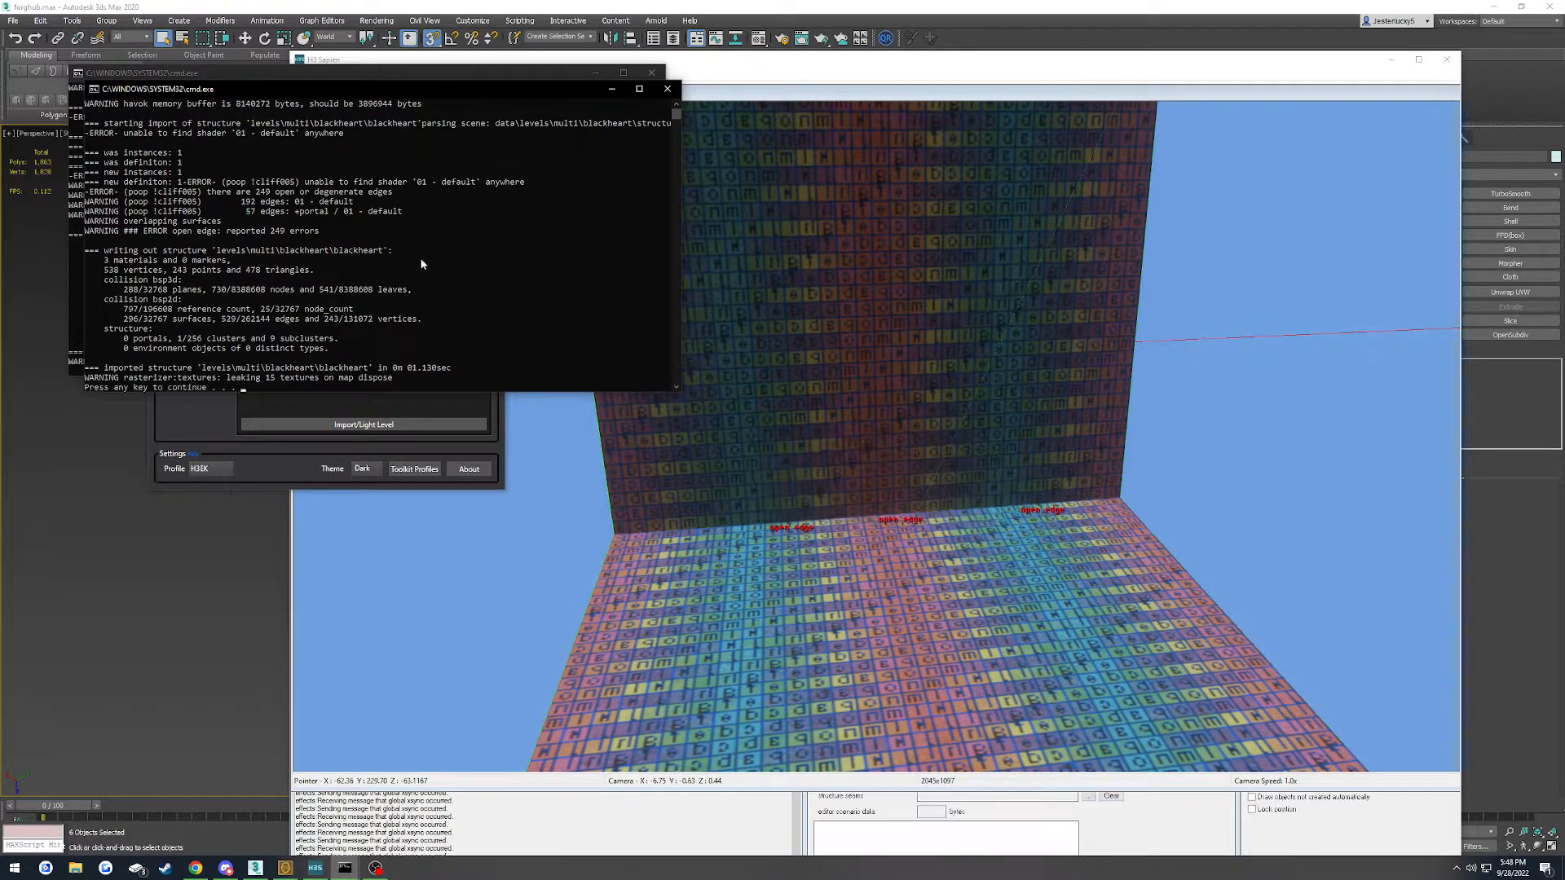
pyautogui.click(323, 277)
pyautogui.press('space')
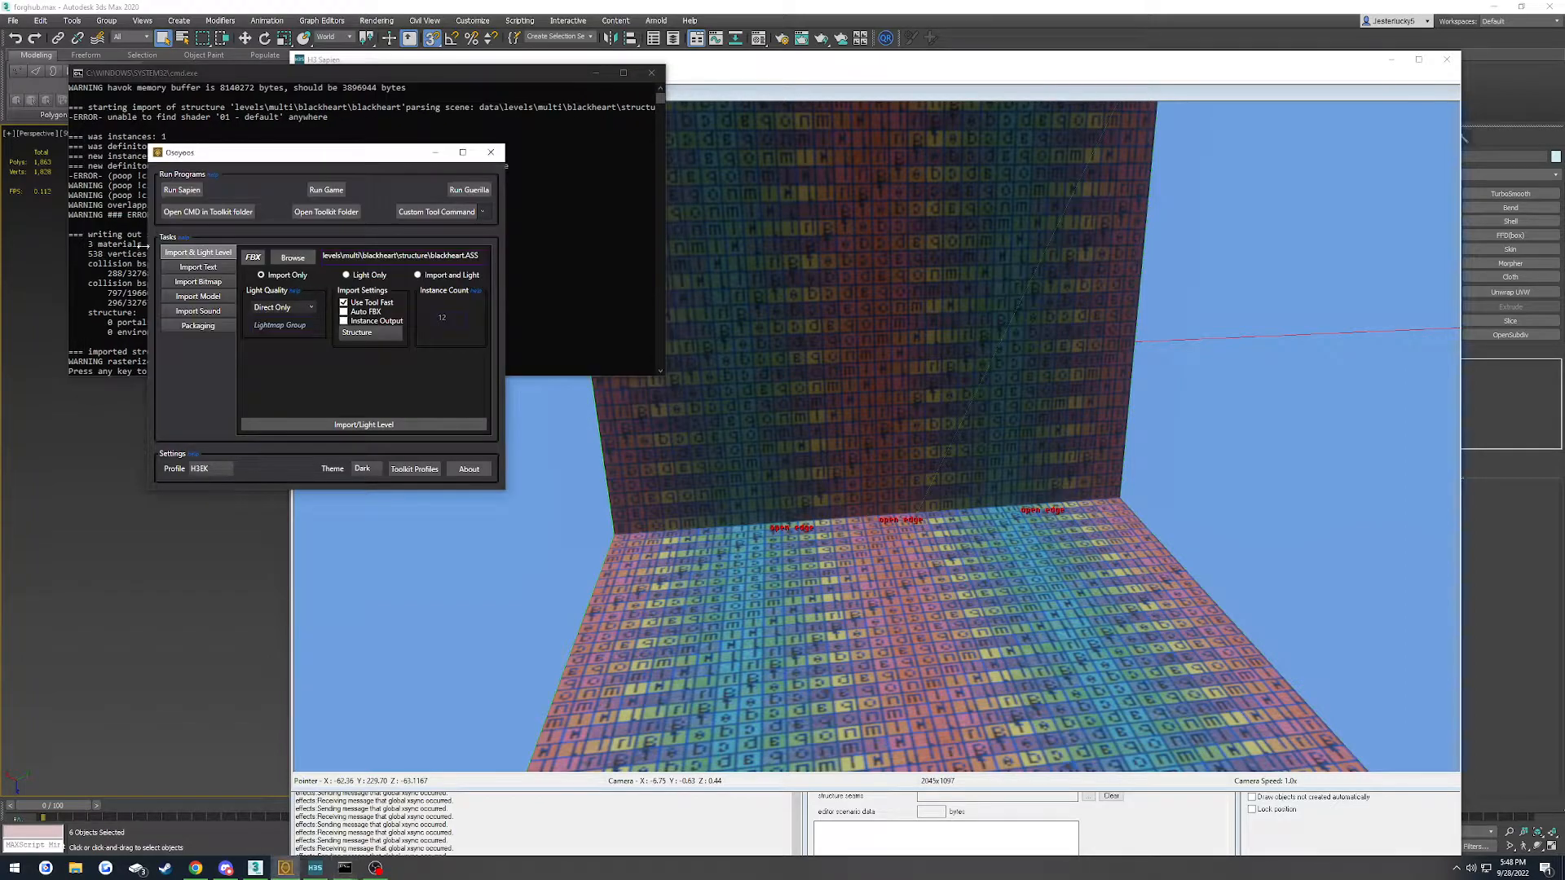
pyautogui.click(122, 246)
pyautogui.press('space')
# Switch to Sapien, fly the camera to the rounded rock and examine the edge error markers on its surface
pyautogui.click(751, 438)
pyautogui.moveTo(752, 438); pyautogui.dragTo(791, 431, button='middle')
pyautogui.press('w')
pyautogui.press('w')
pyautogui.press('w')
pyautogui.press('d')
pyautogui.press('f')
pyautogui.press('f')
pyautogui.press('shift')
pyautogui.press('w')
pyautogui.press('s')
pyautogui.press('shift')
pyautogui.press('shift')
pyautogui.press('w')
pyautogui.press('r')
pyautogui.press('f')
pyautogui.press('r')
pyautogui.press('f')
pyautogui.press('r')
pyautogui.press('a')
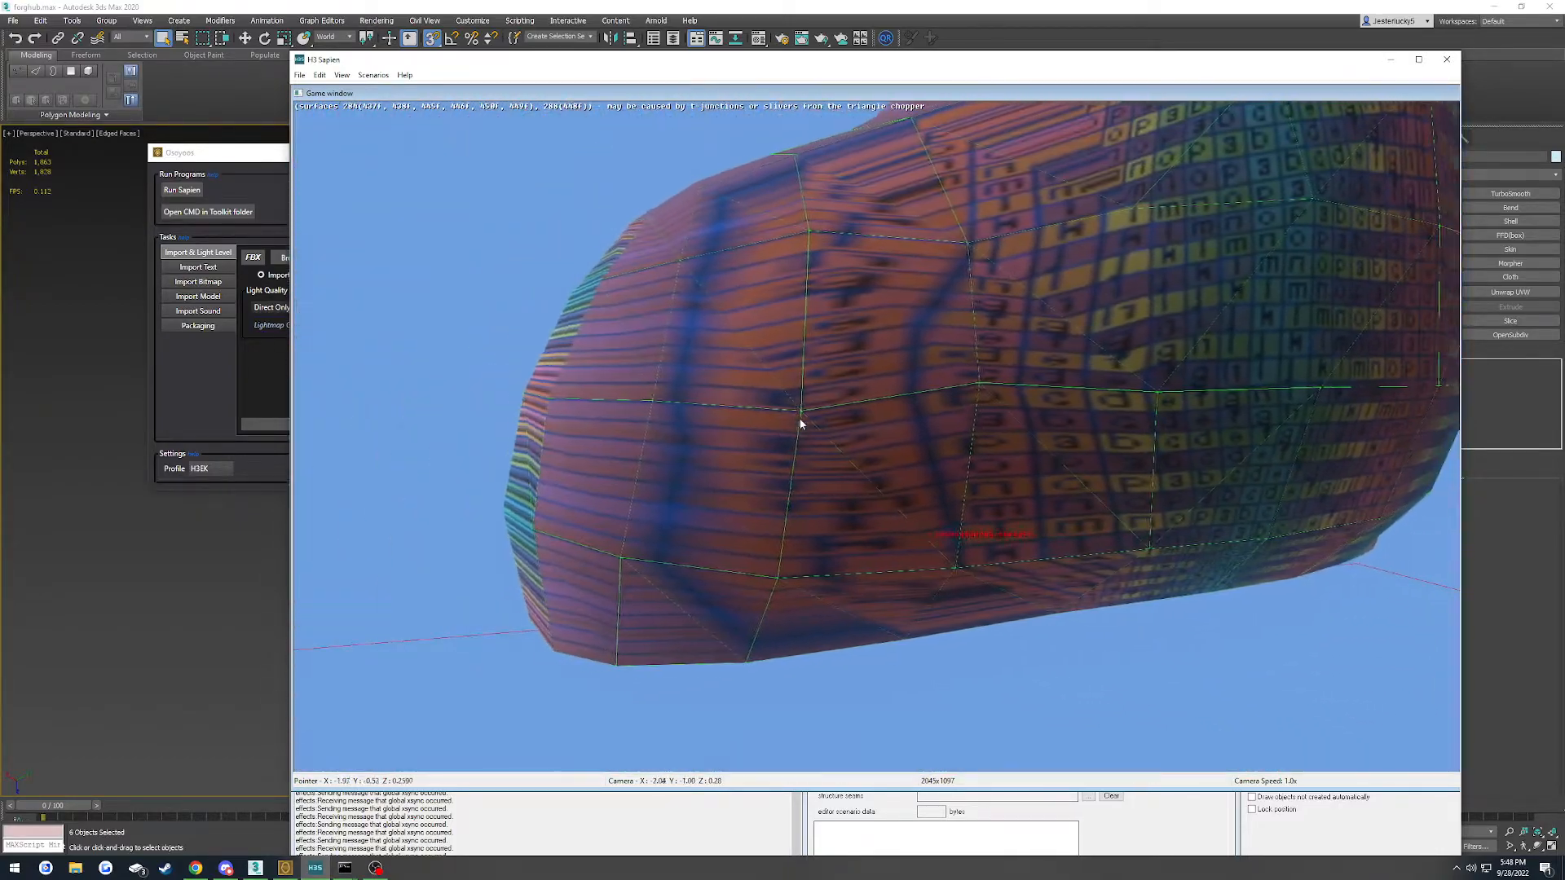
pyautogui.press('d')
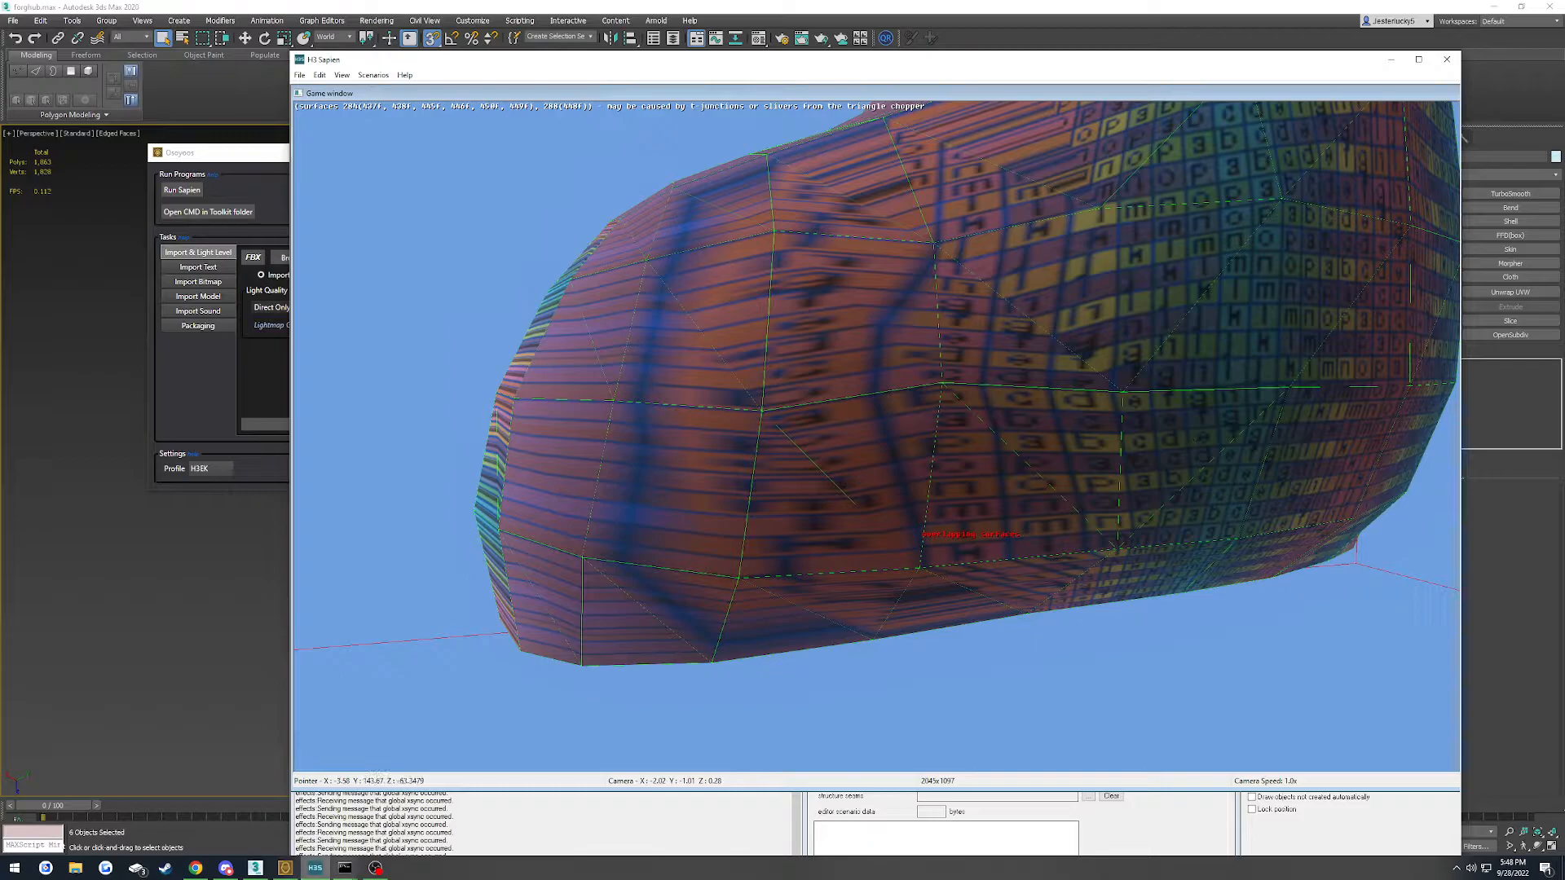
# Switch to 3ds Max, convert the rounded rock to an Editable Patch and inspect the triangulation across its cap
pyautogui.click(256, 868)
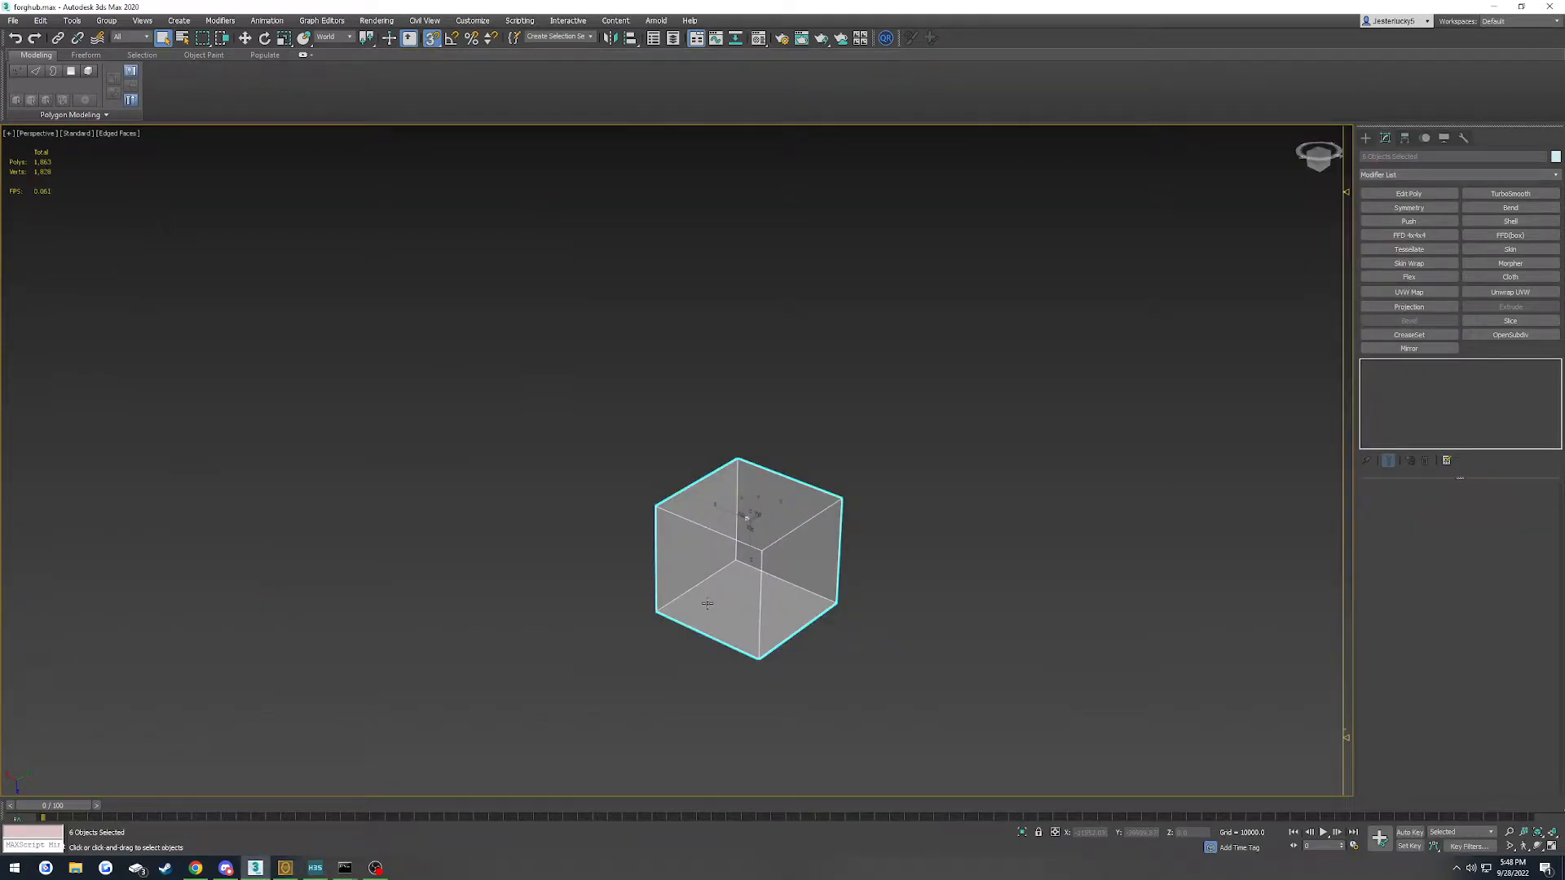
pyautogui.click(706, 603)
pyautogui.press('z')
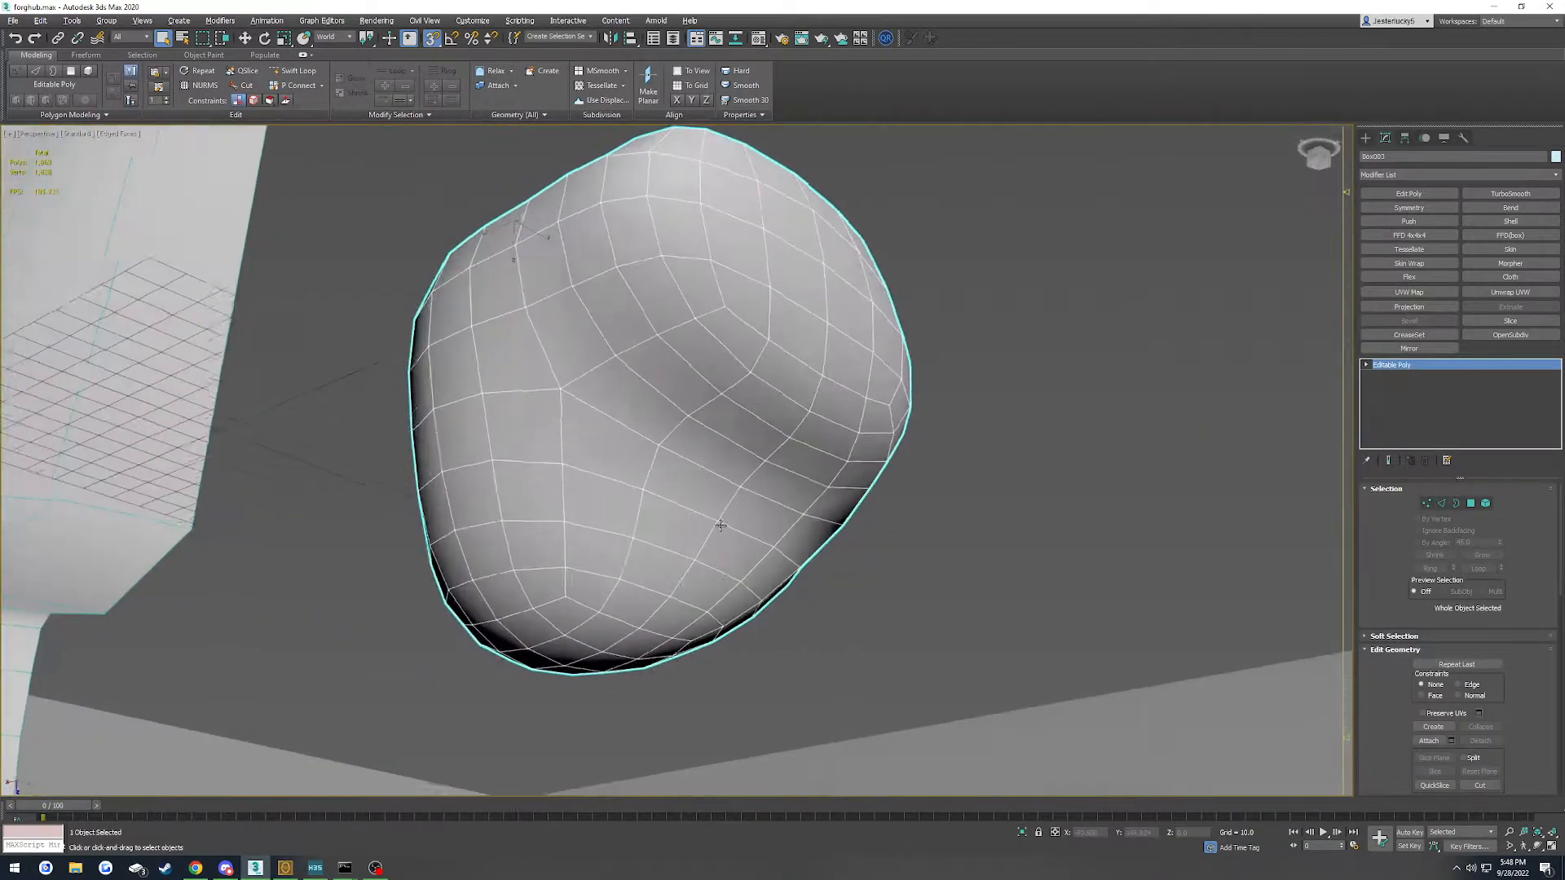
pyautogui.keyDown('alt'); pyautogui.moveTo(721, 525); pyautogui.dragTo(831, 589, button='middle'); pyautogui.keyUp('alt')
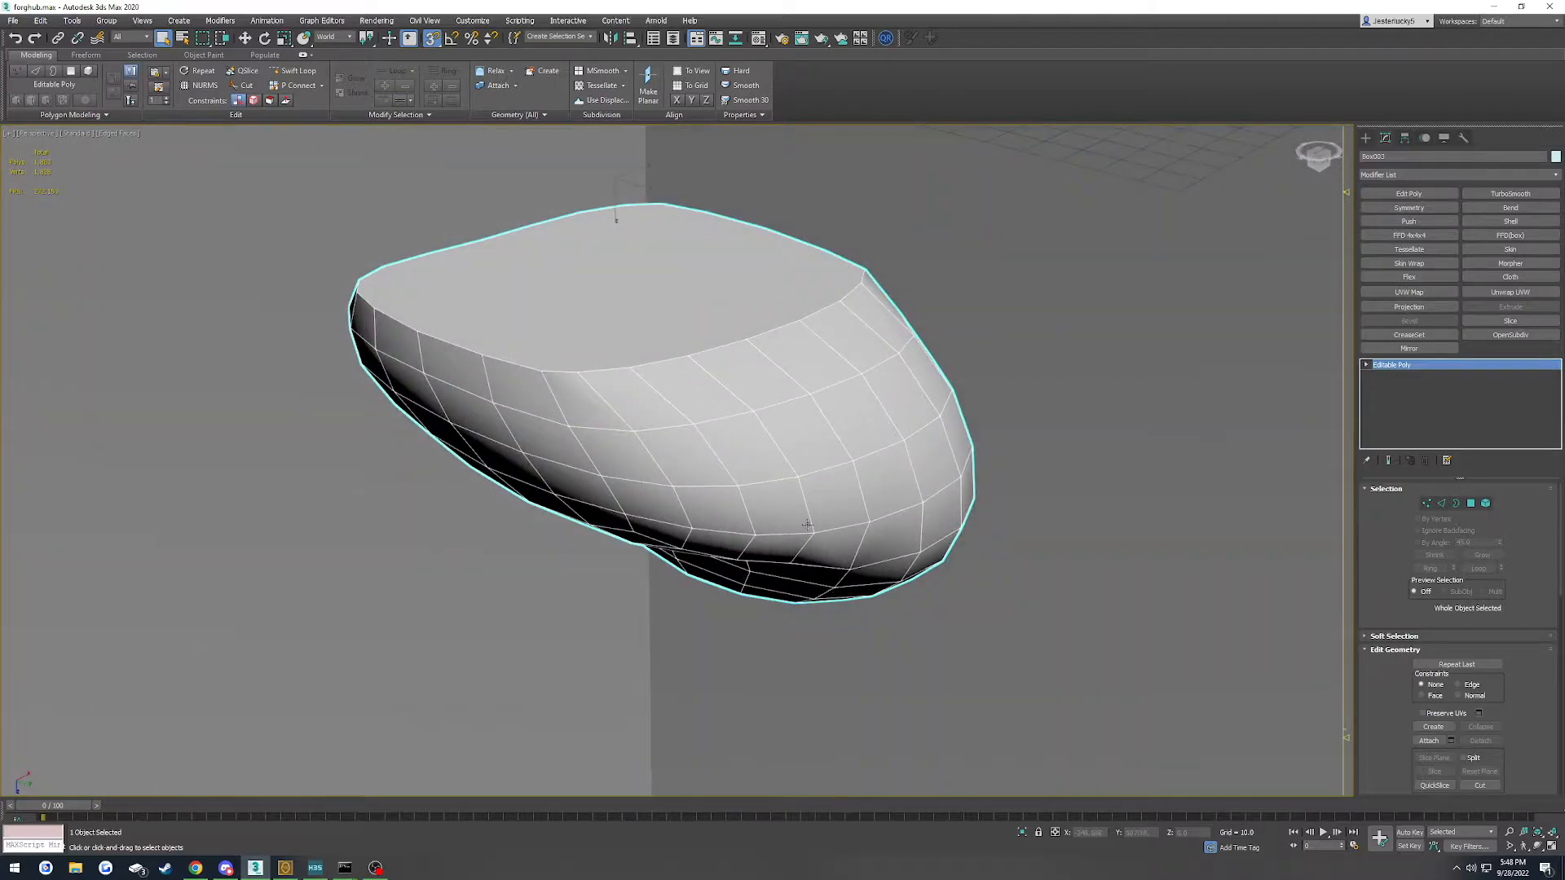
pyautogui.rightClick(790, 493)
pyautogui.click(956, 641)
pyautogui.keyDown('alt'); pyautogui.moveTo(956, 641); pyautogui.dragTo(739, 572, button='middle'); pyautogui.keyUp('alt')
pyautogui.scroll(3, 724, 479)
pyautogui.keyDown('alt'); pyautogui.moveTo(748, 510); pyautogui.dragTo(646, 489, button='middle'); pyautogui.keyUp('alt')
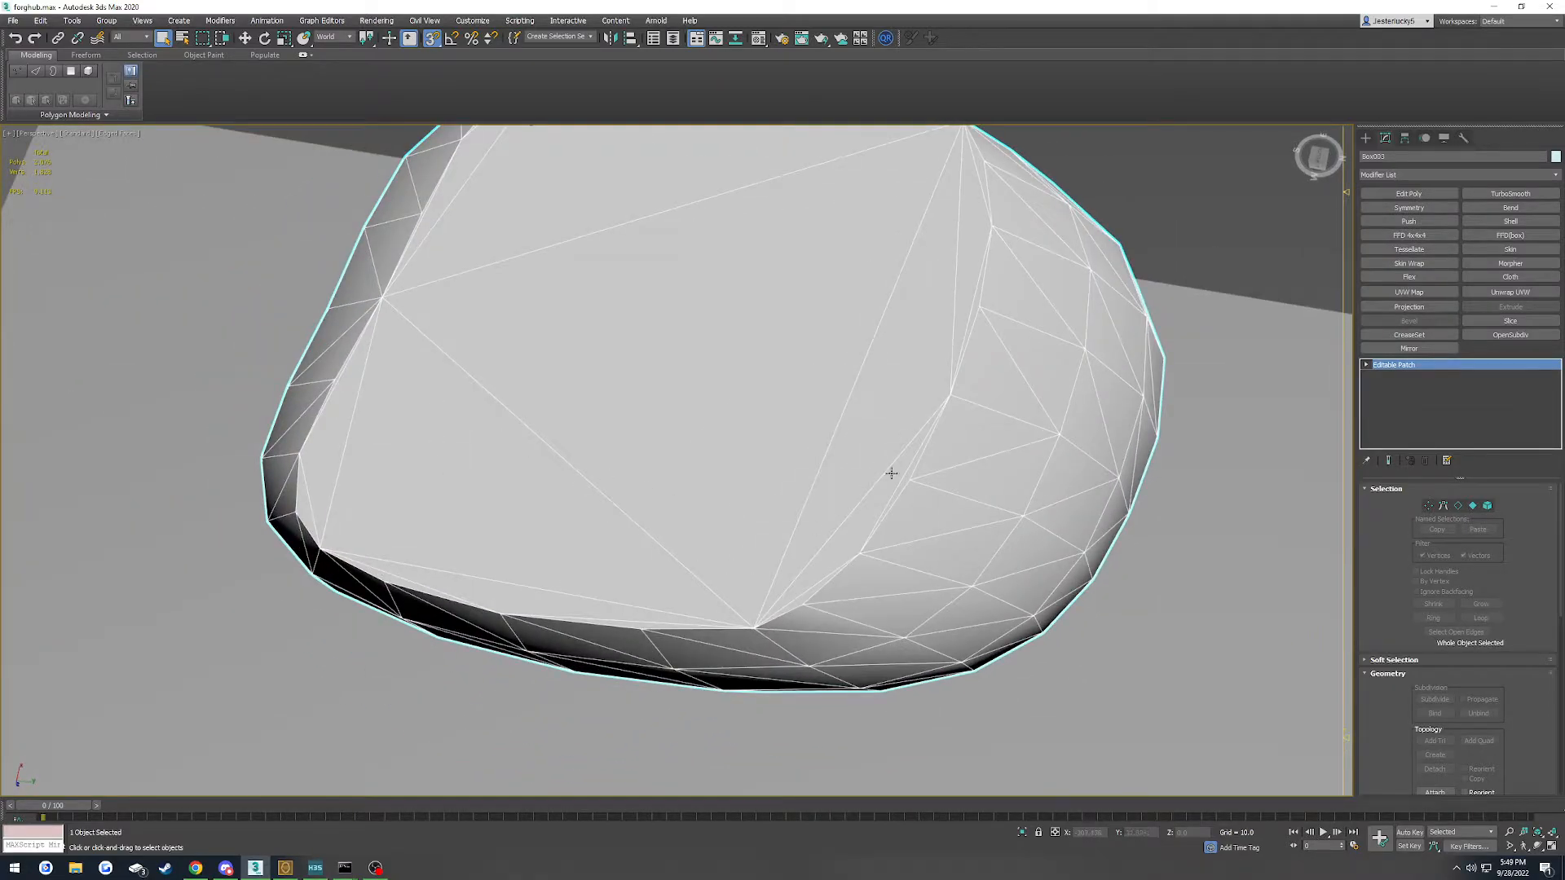
pyautogui.keyDown('alt'); pyautogui.moveTo(931, 390); pyautogui.dragTo(999, 550, button='middle'); pyautogui.keyUp('alt')
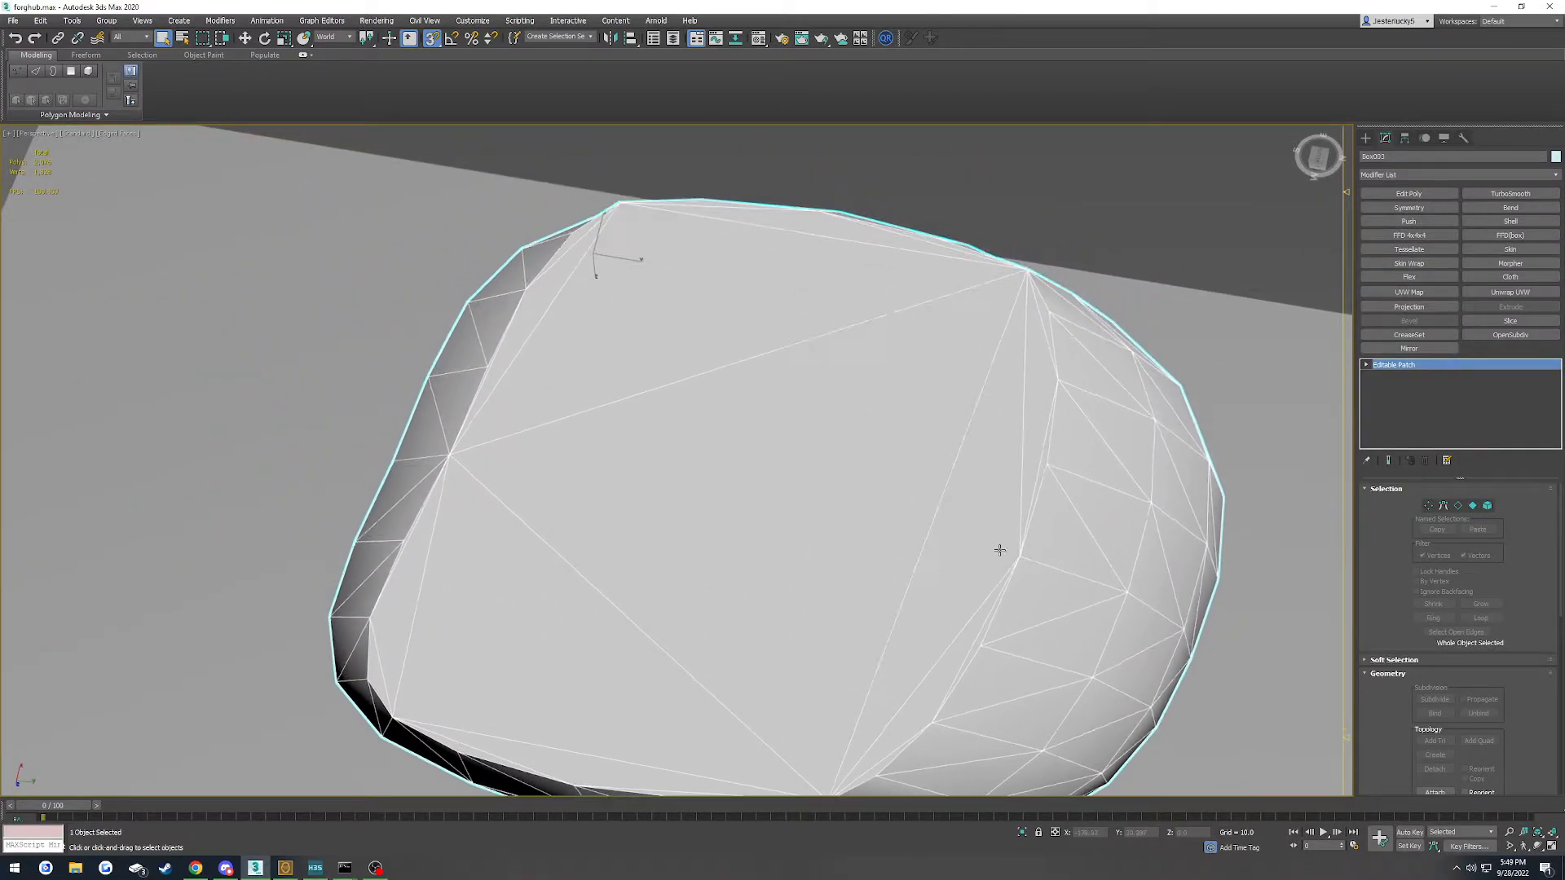
# Switch to Sapien and fly the camera beneath the rounded rock to examine the overlapping surfaces on its flat cap
pyautogui.click(315, 868)
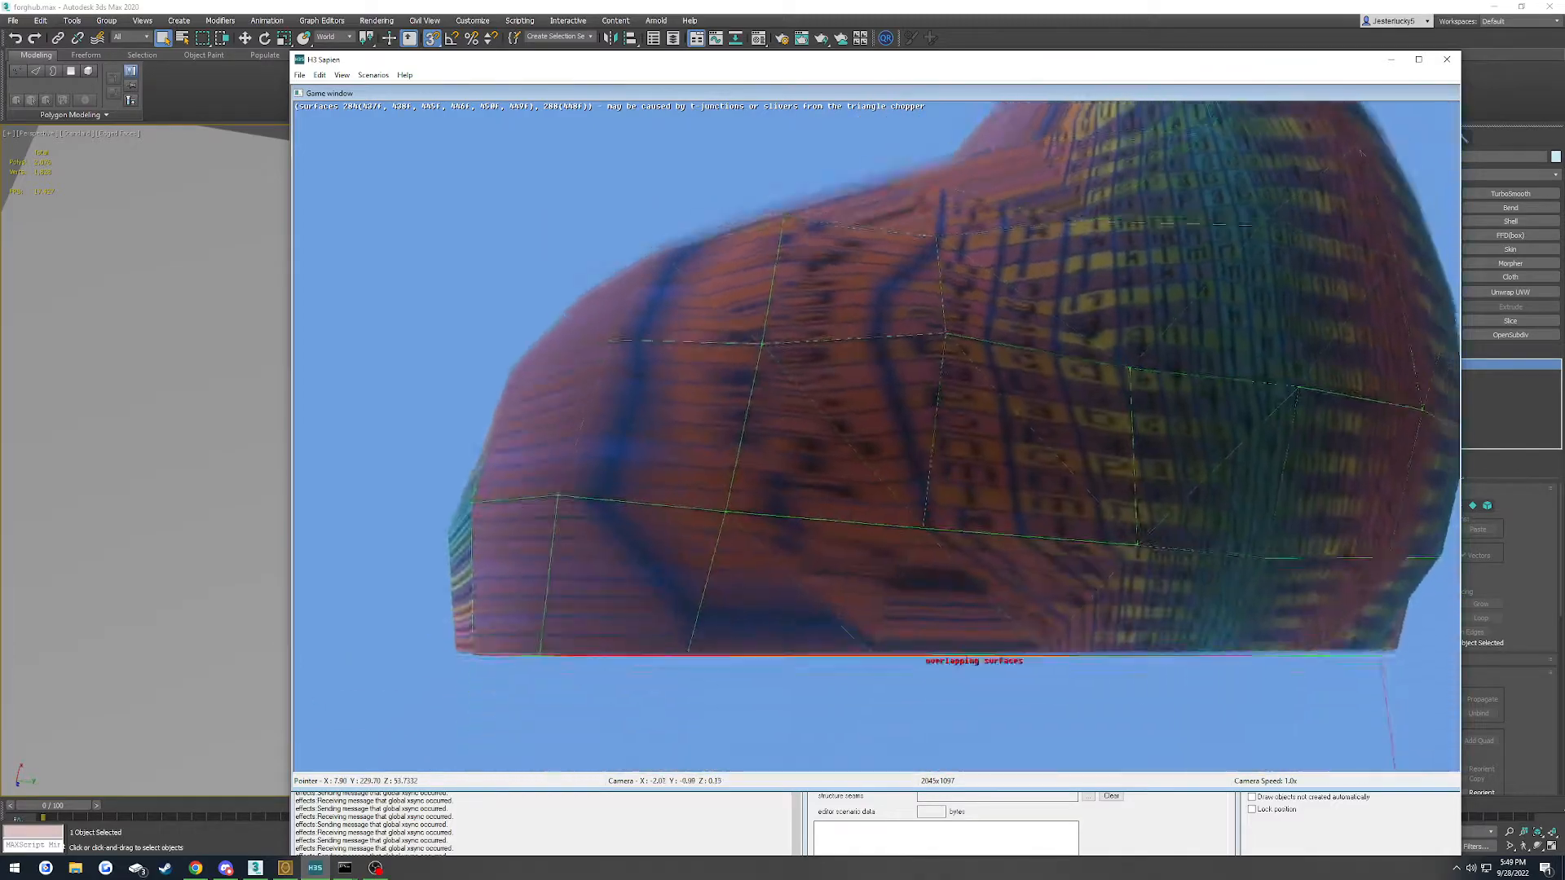
pyautogui.press('f')
pyautogui.press('w')
pyautogui.press('a')
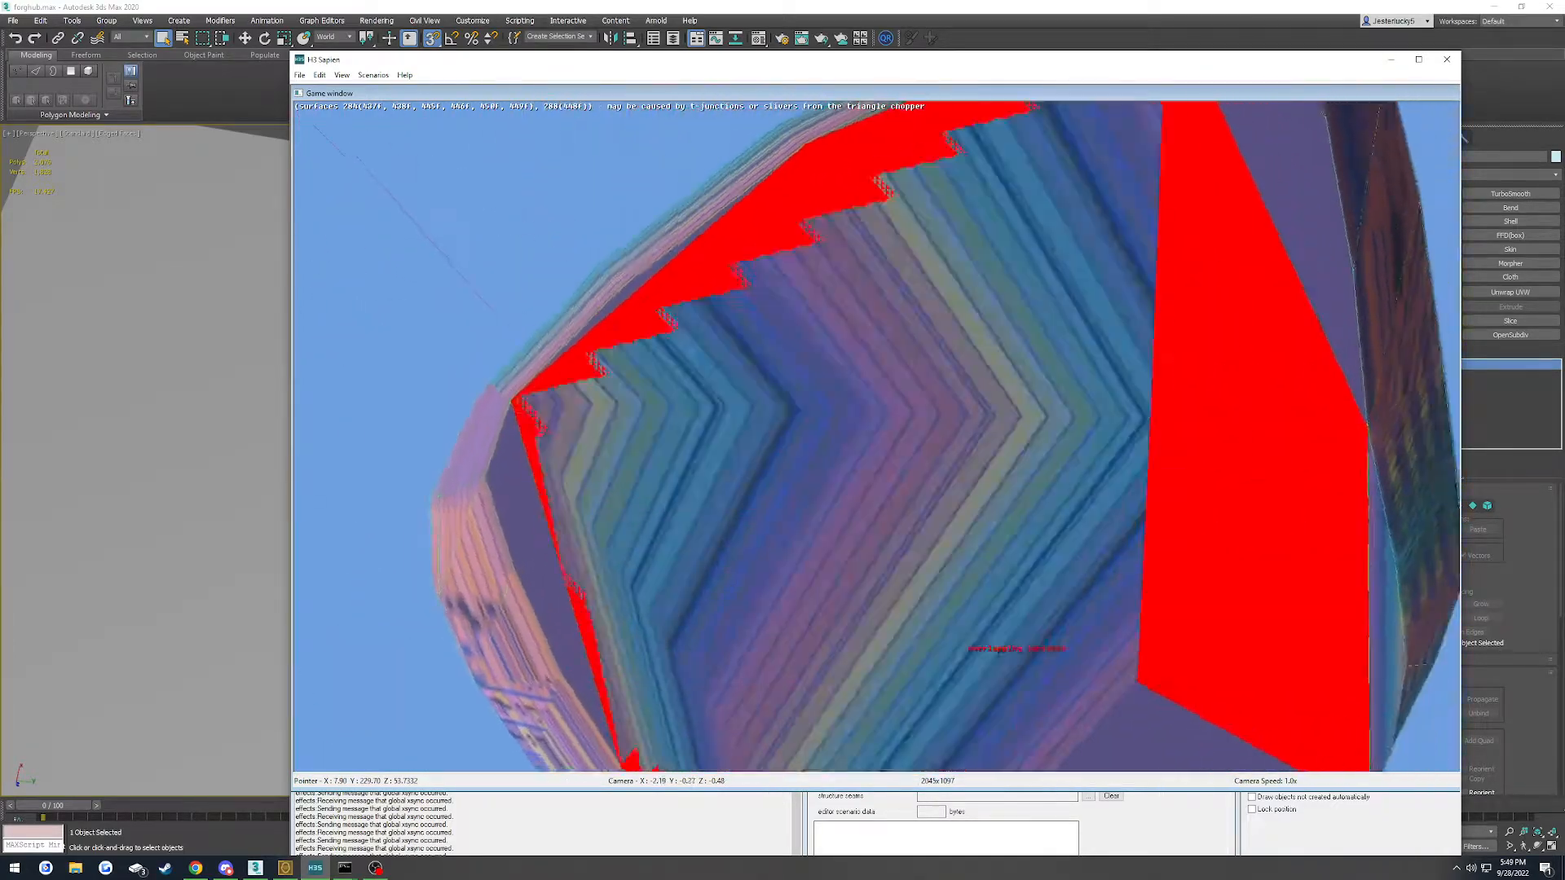
pyautogui.press('d')
pyautogui.press('s')
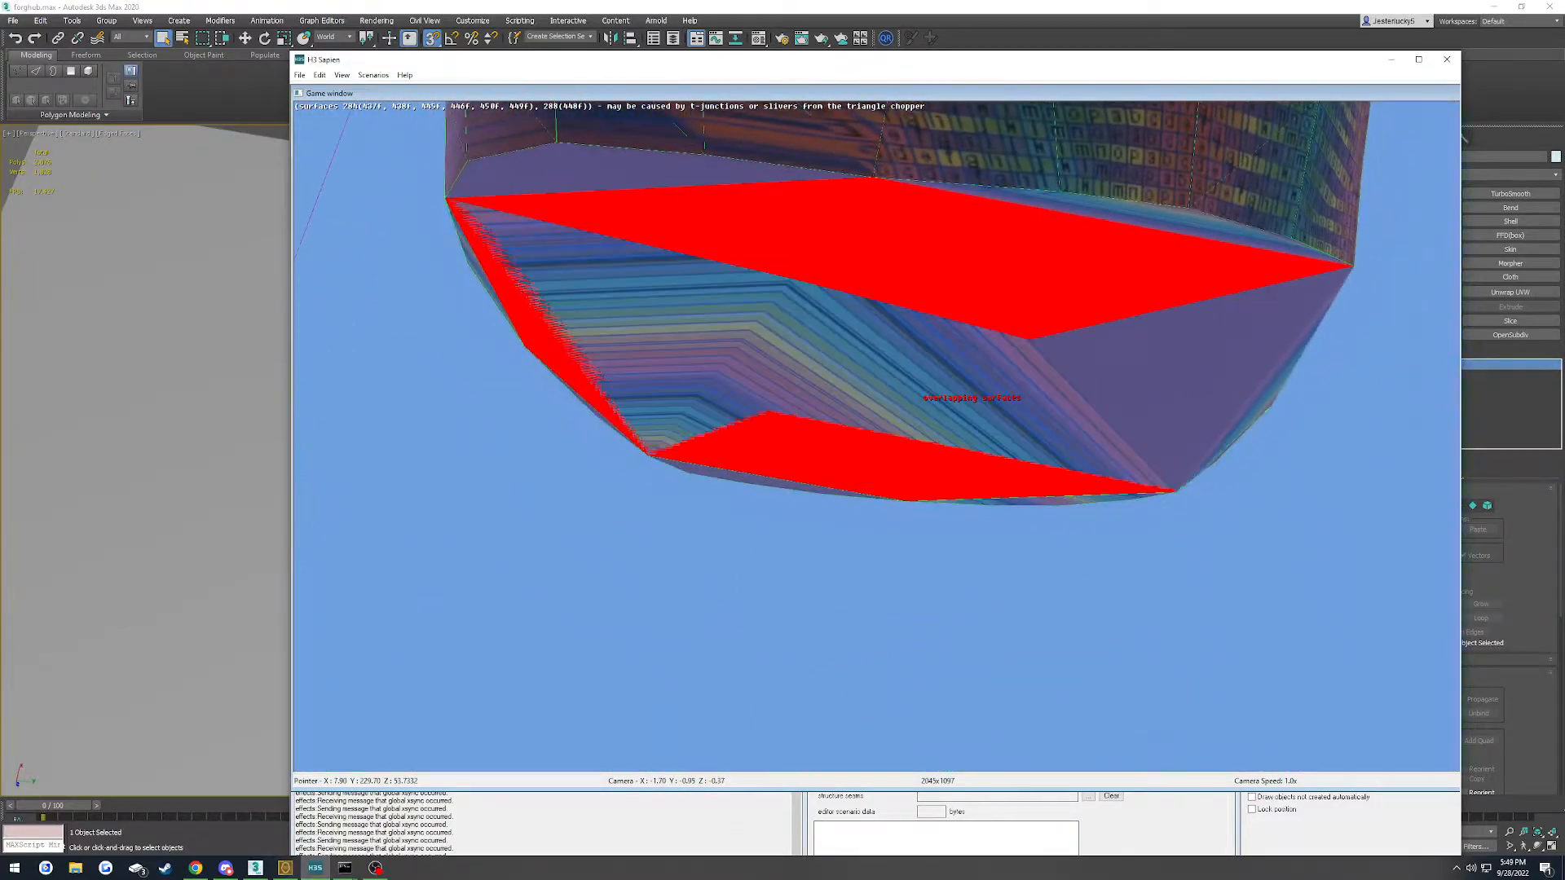
pyautogui.press('w')
pyautogui.press('s')
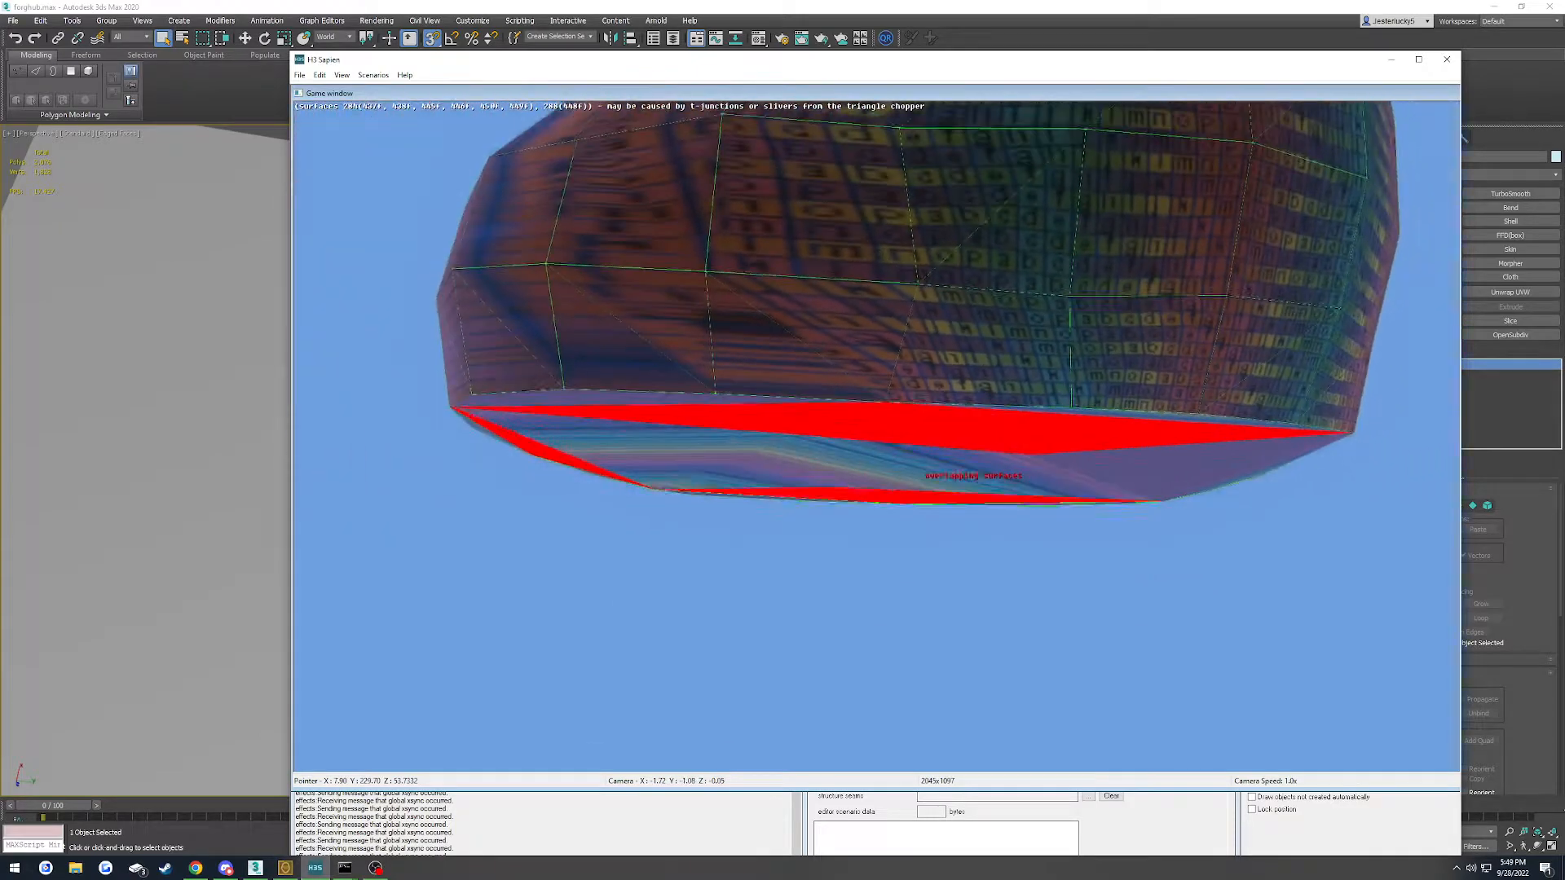
pyautogui.moveTo(576, 683); pyautogui.dragTo(573, 691, button='middle')
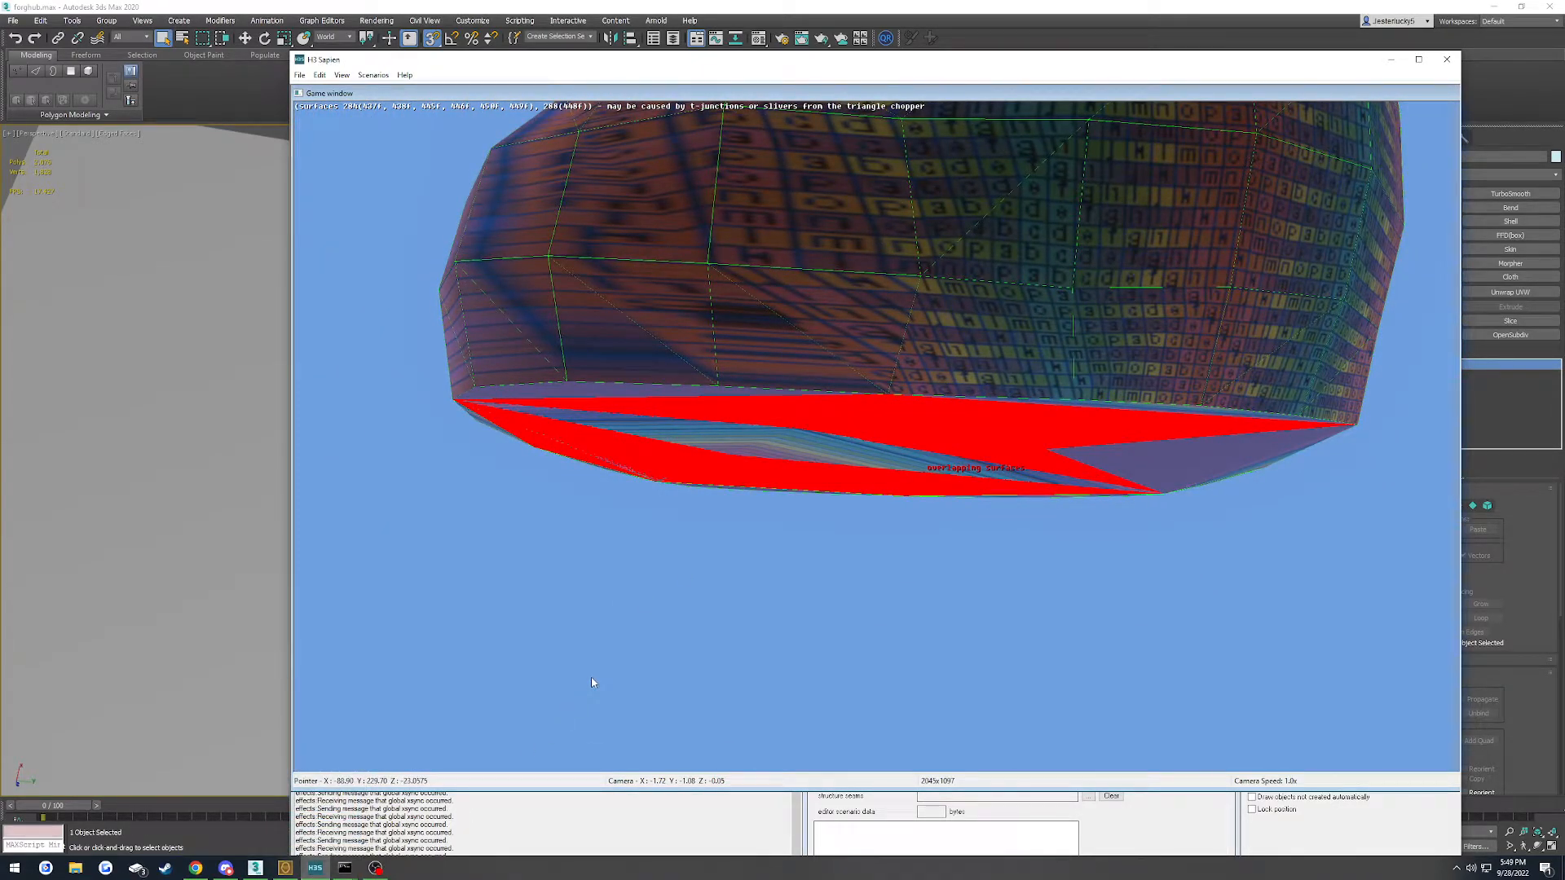
# Switch to 3ds Max, undo the rock's Editable Patch conversion and select its flat cap polygon
pyautogui.click(268, 866)
pyautogui.hotkey('ctrl', 'z')
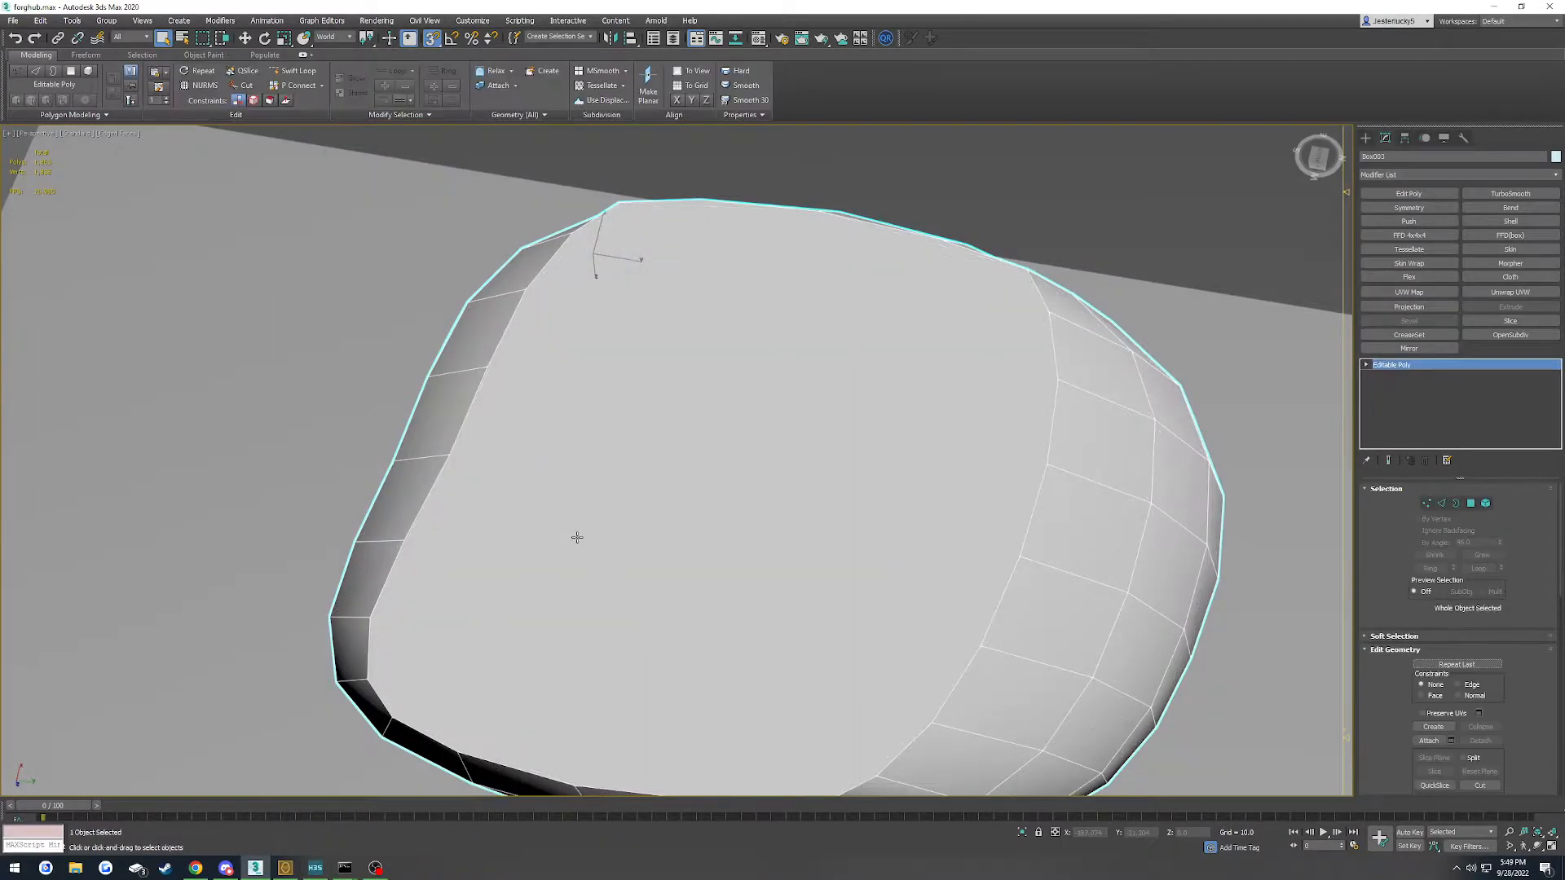
pyautogui.press('4')
pyautogui.hotkey('alt', 'c')
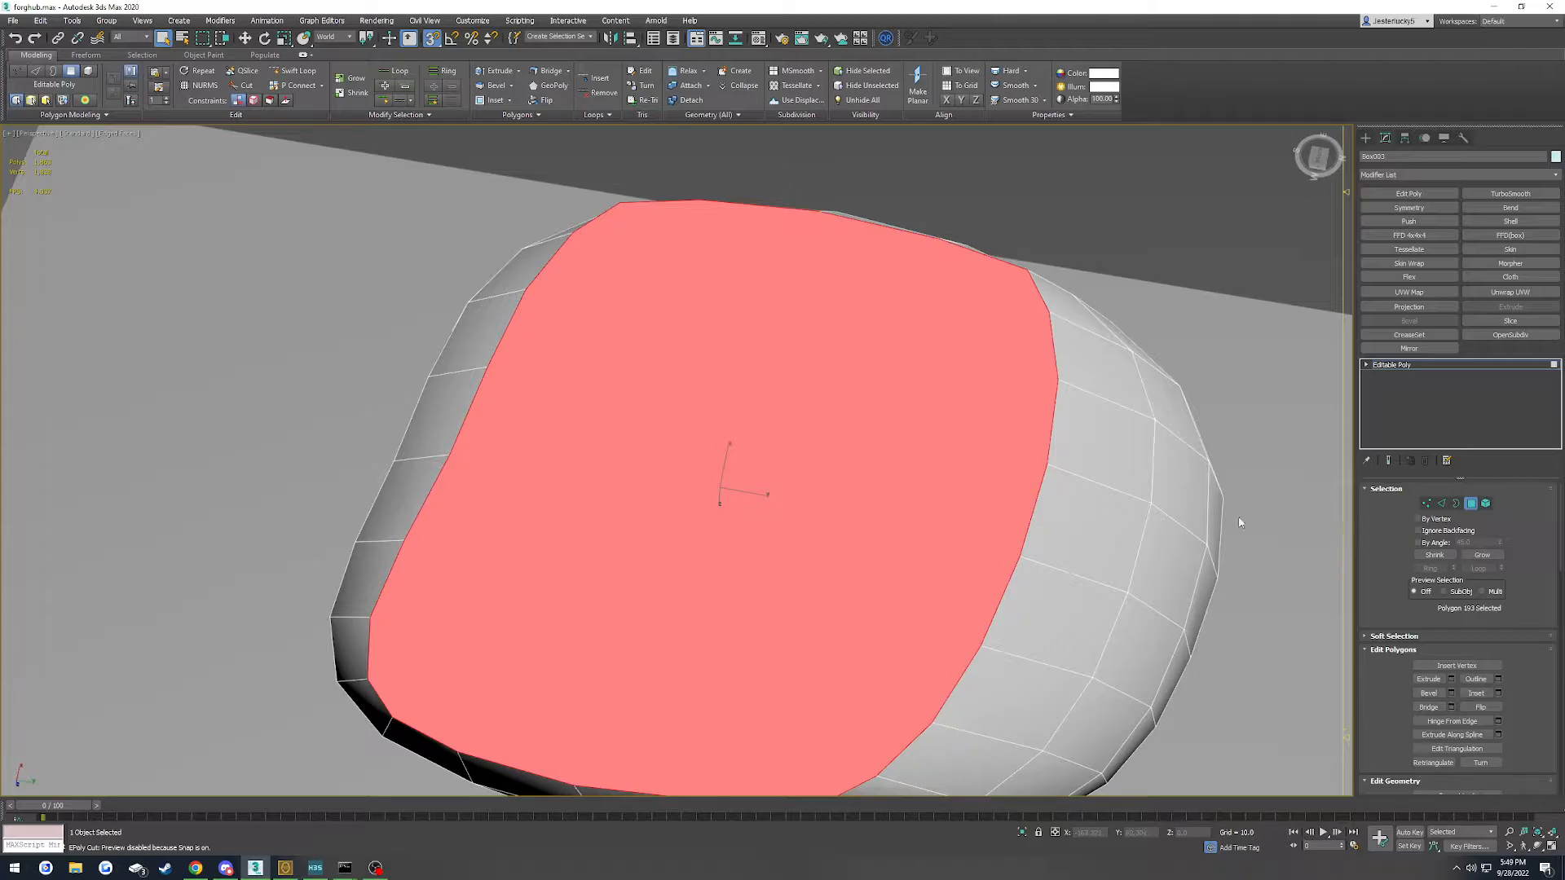
# Try cutting edges across one corner of the cap between rim vertices, and undo the cuts
pyautogui.press('1')
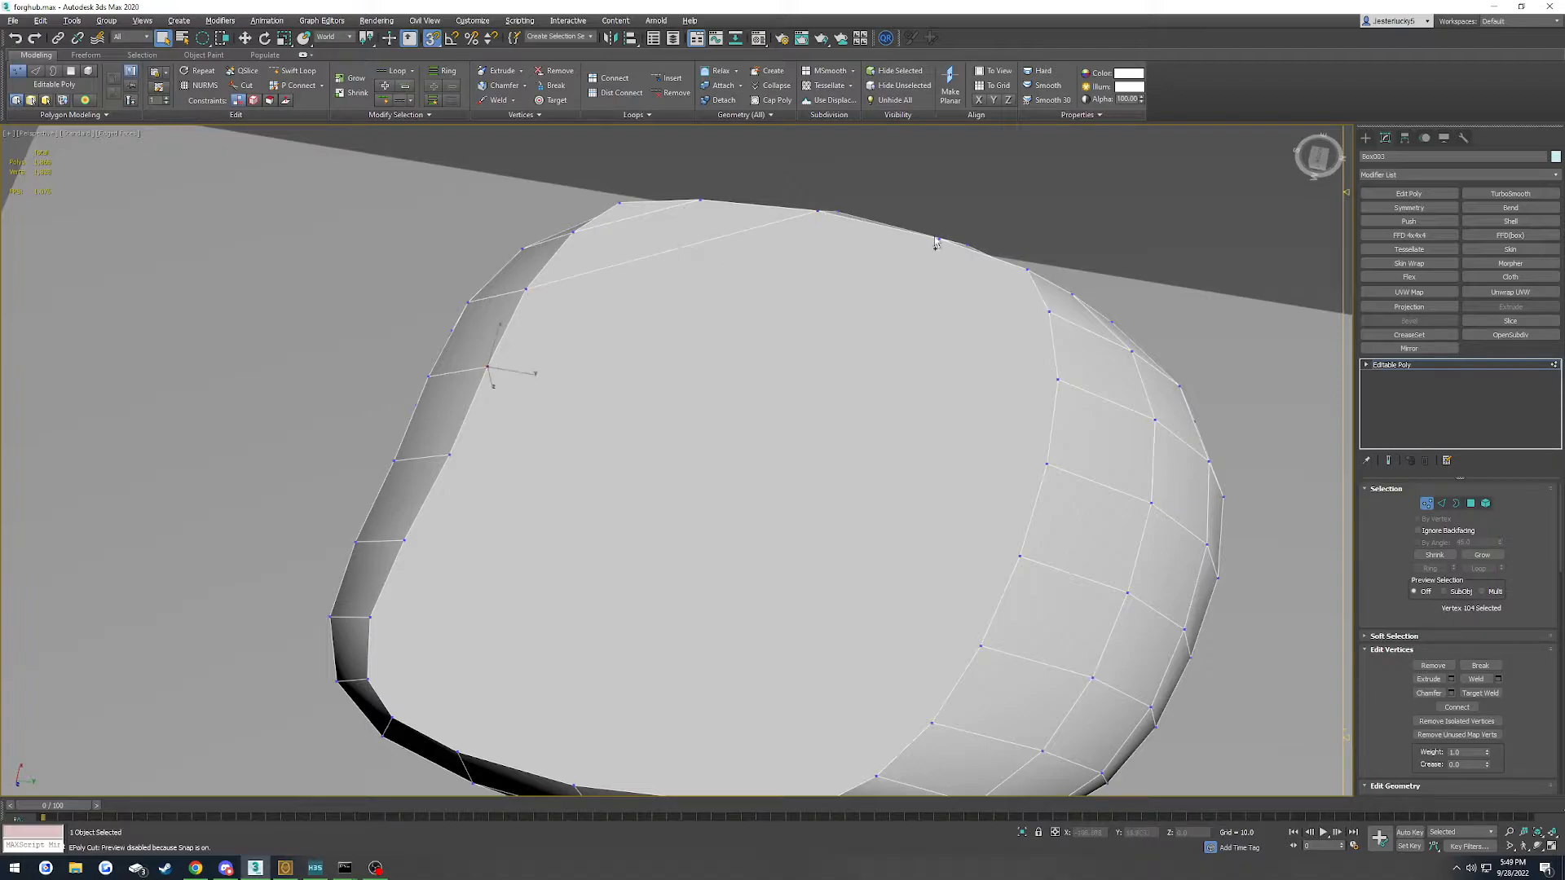
pyautogui.hotkey('ctrl', 'z')
pyautogui.hotkey('ctrl', 'z')
pyautogui.hotkey('ctrl', 'z')
pyautogui.hotkey('ctrl', 'z')
# Try cutting a fan of edges from the cap's upper rim vertices to the vertices along its side, and undo it
pyautogui.click(246, 85)
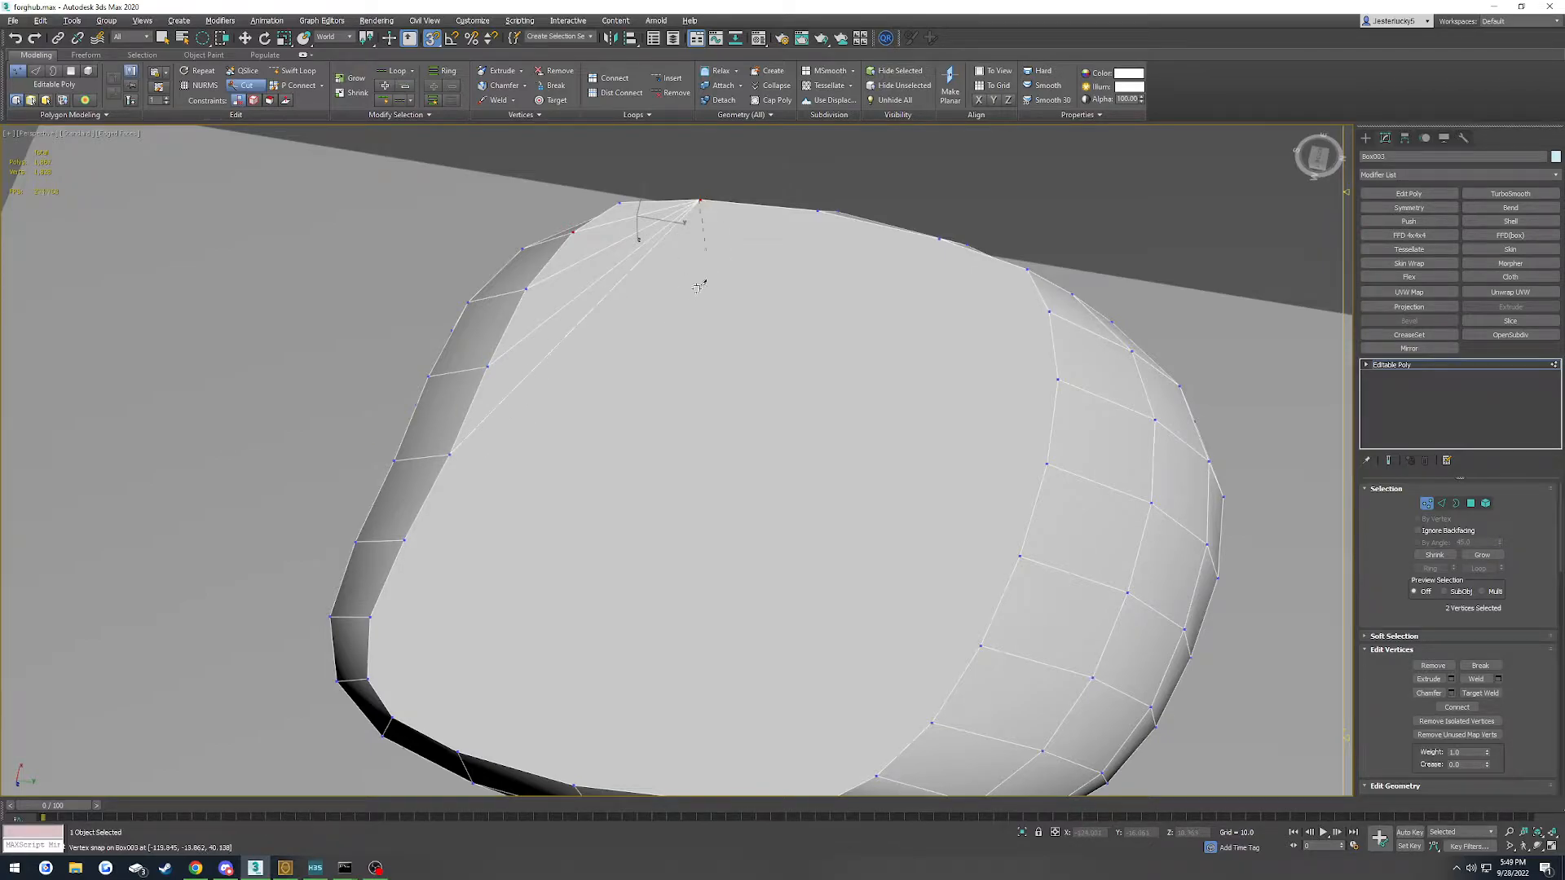
pyautogui.click(698, 199)
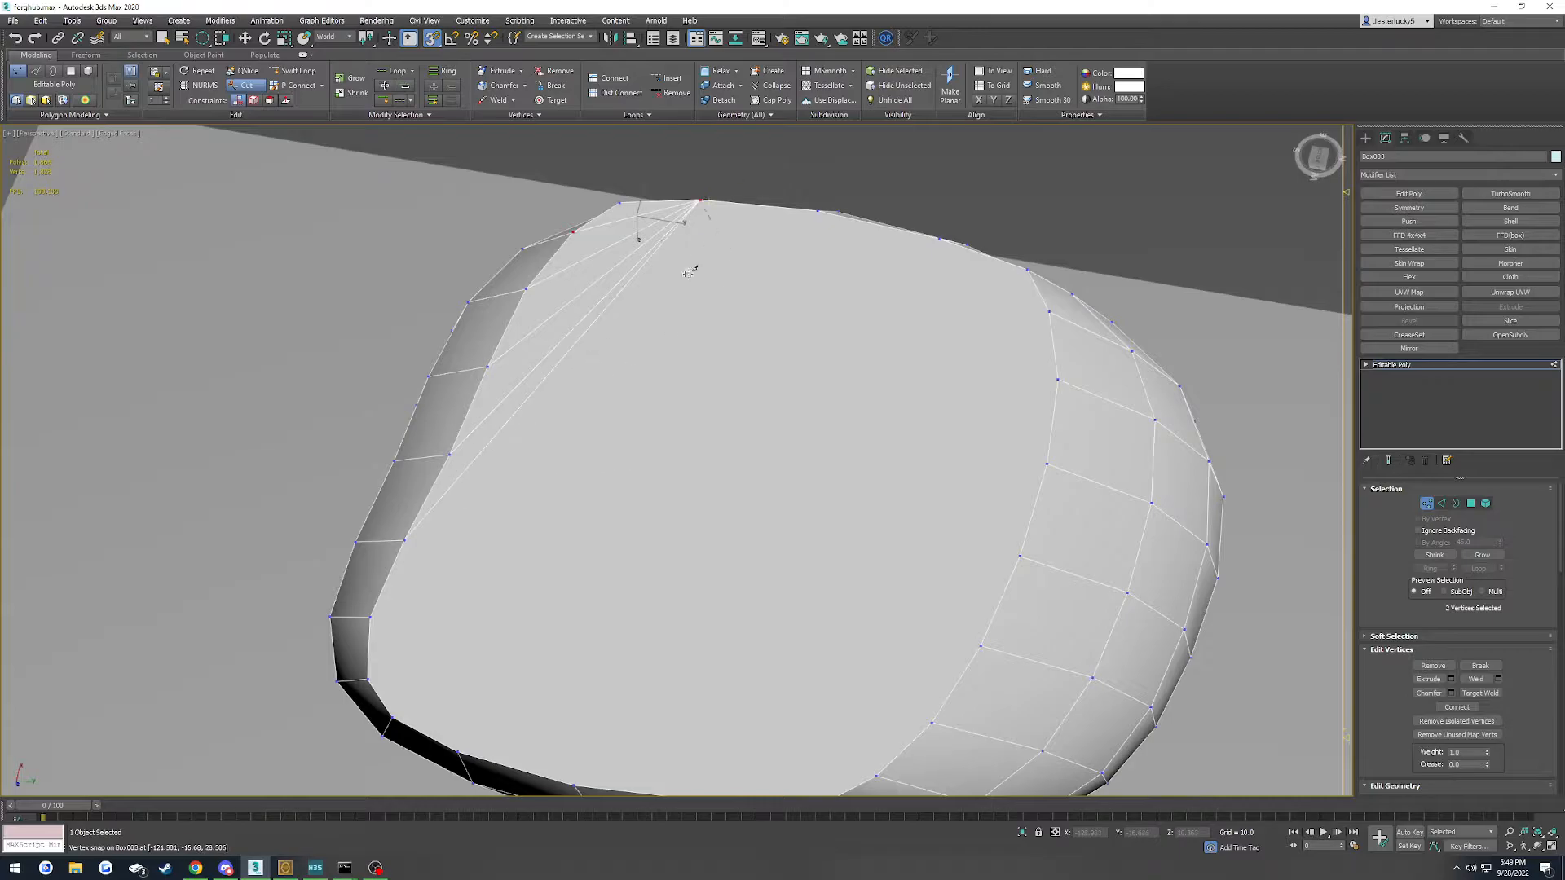
pyautogui.click(819, 208)
pyautogui.click(405, 541)
pyautogui.click(371, 615)
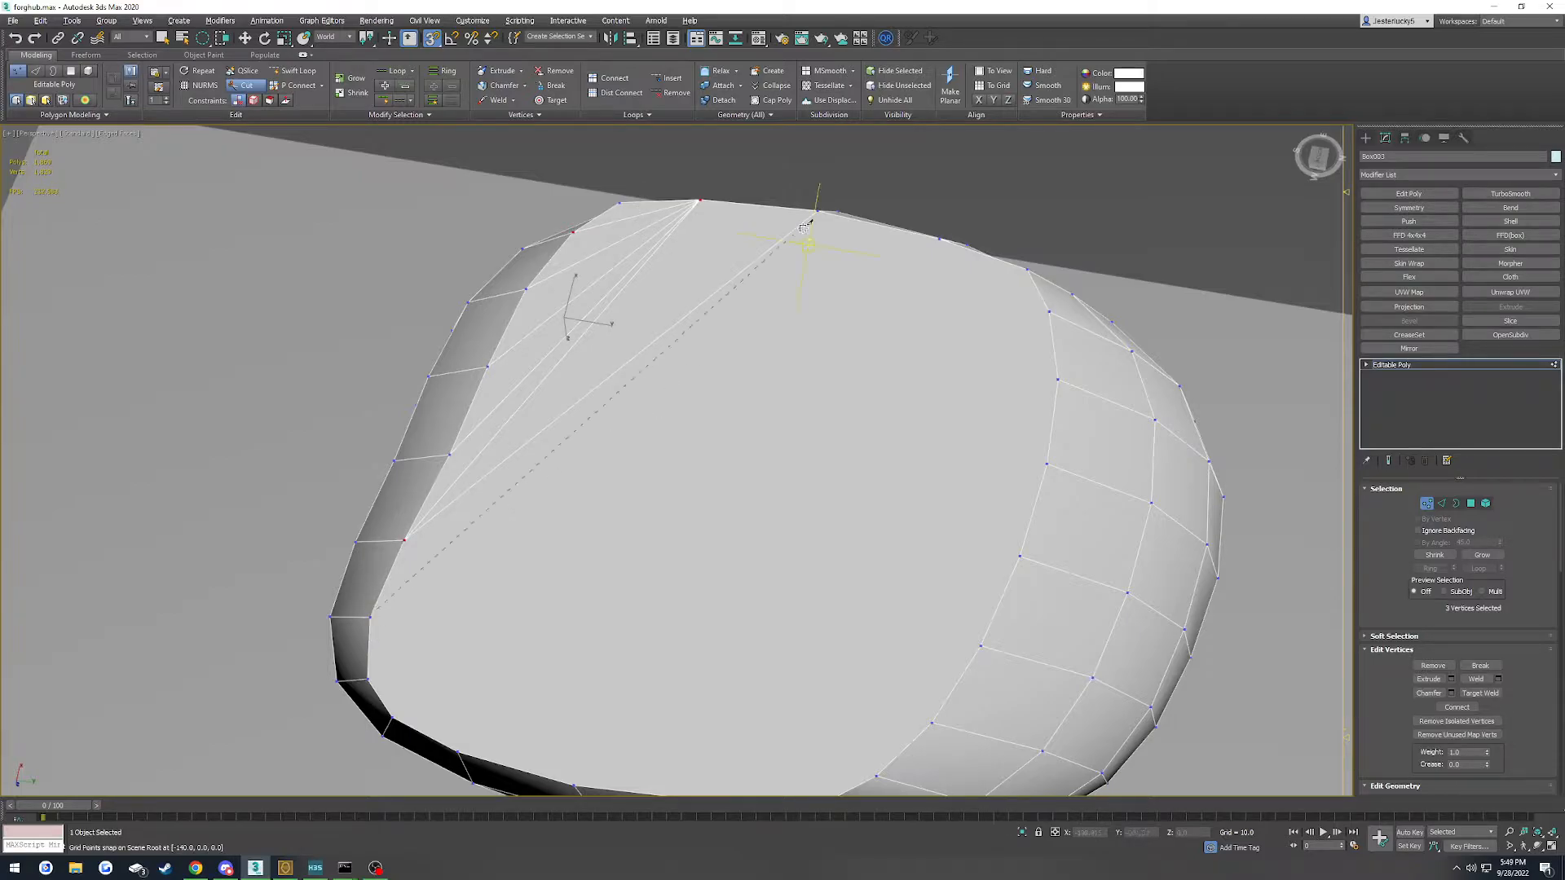
pyautogui.click(817, 211)
pyautogui.press('4')
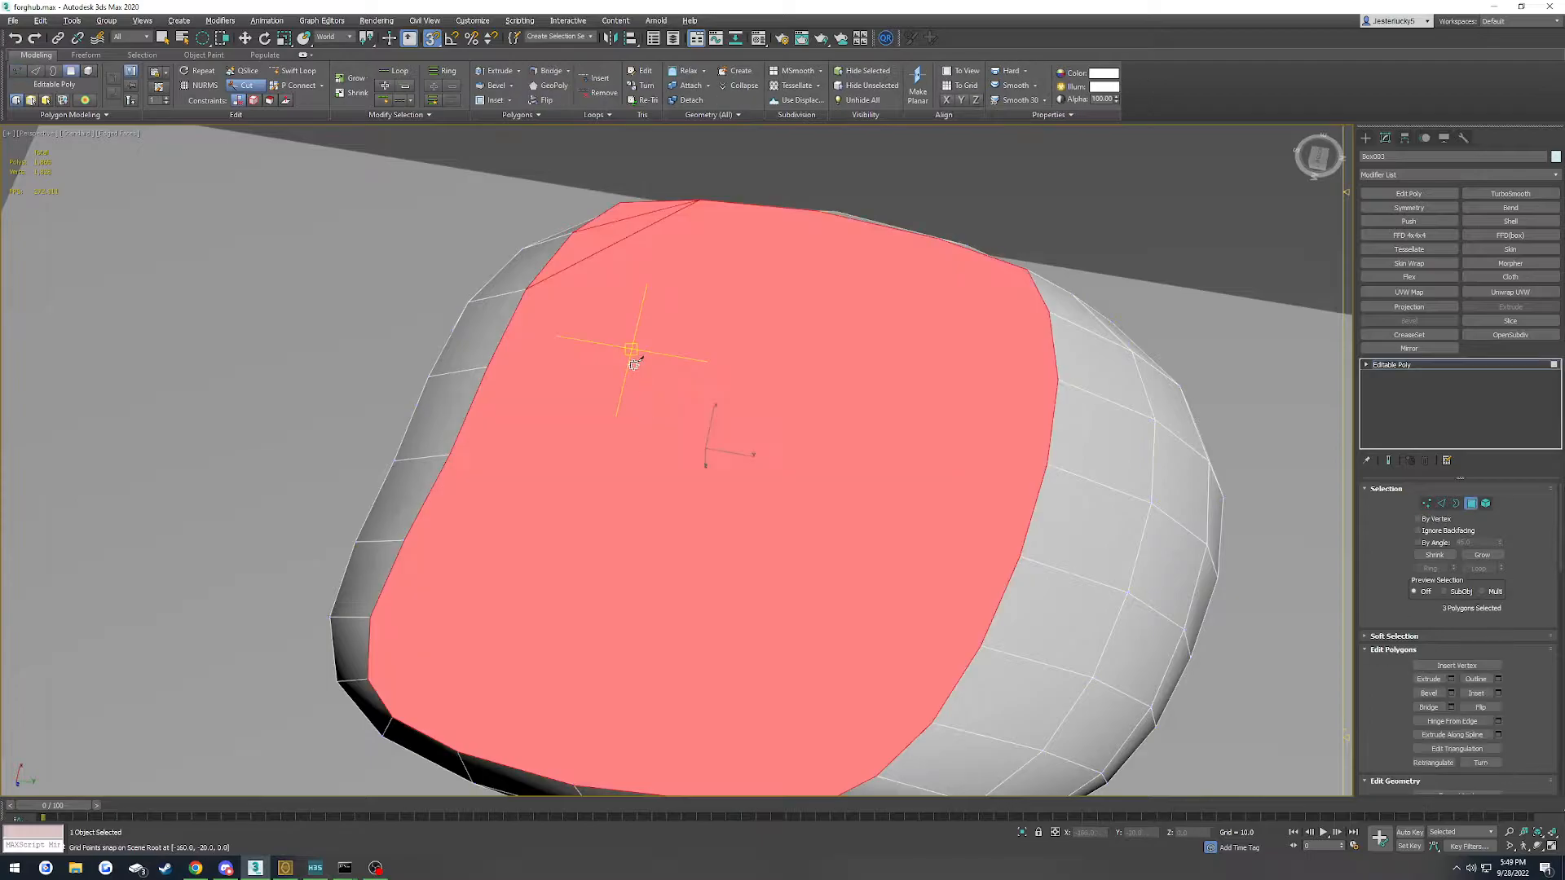
pyautogui.press('r')
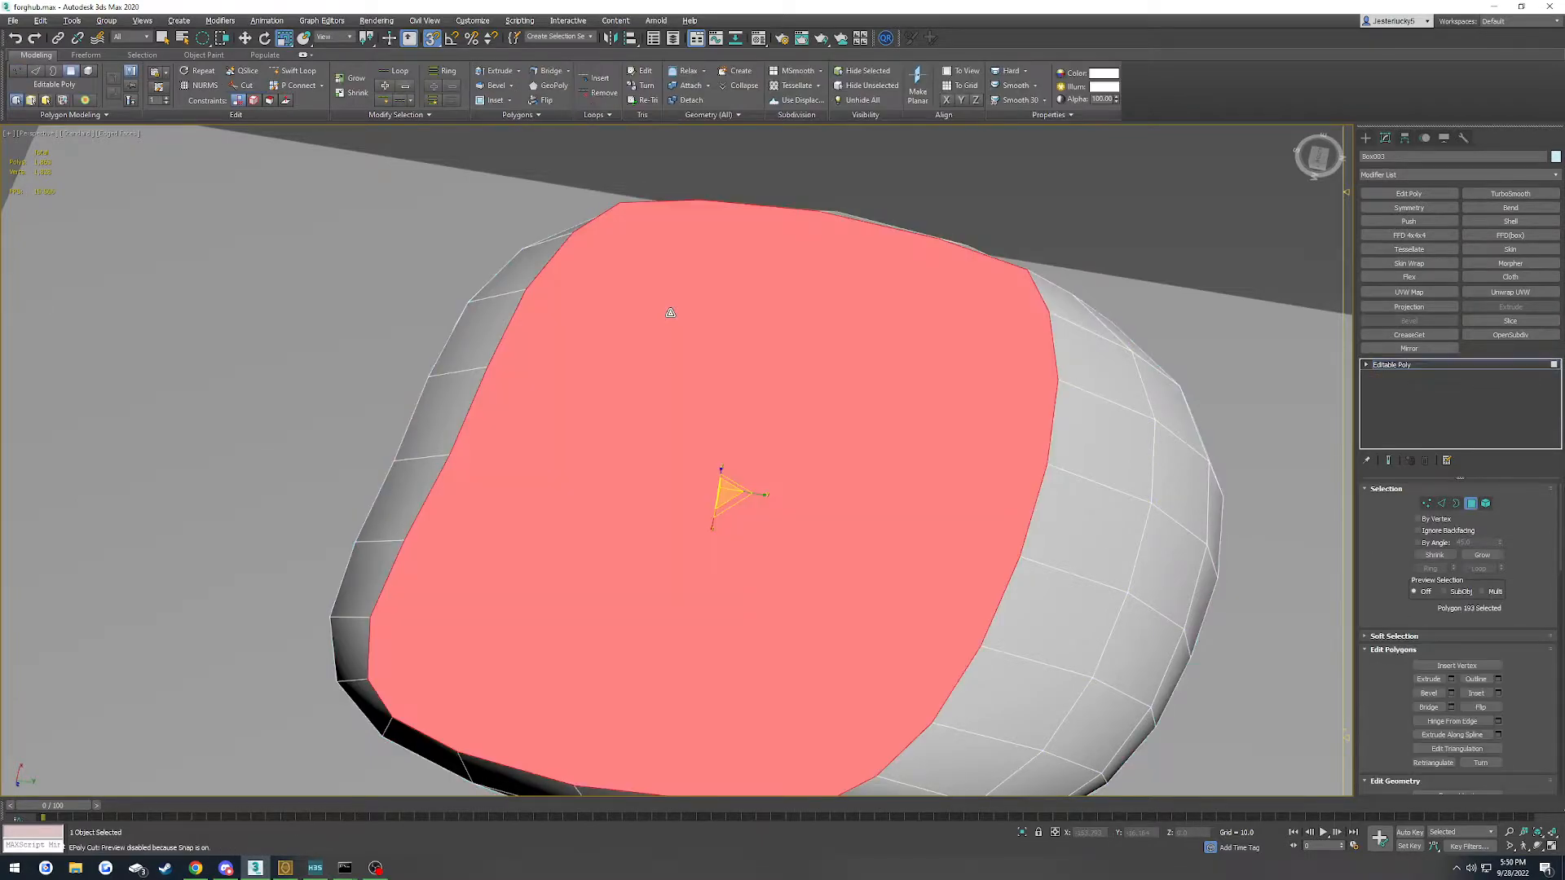
pyautogui.press('q')
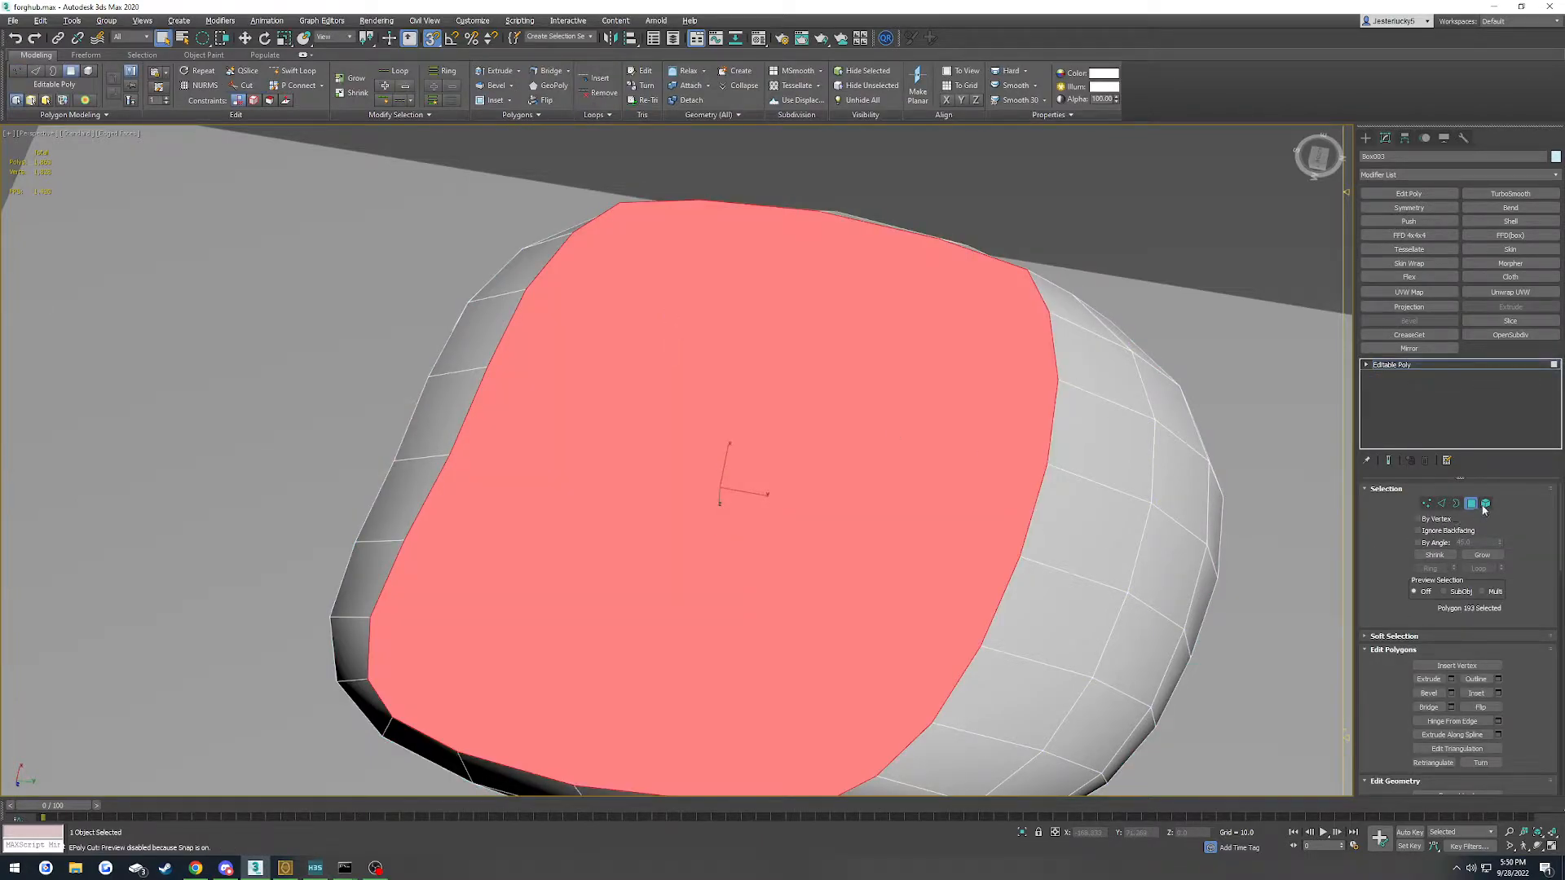
# Select all rim vertices of the cap polygon and connect them to triangulate the cap
pyautogui.click(1425, 505)
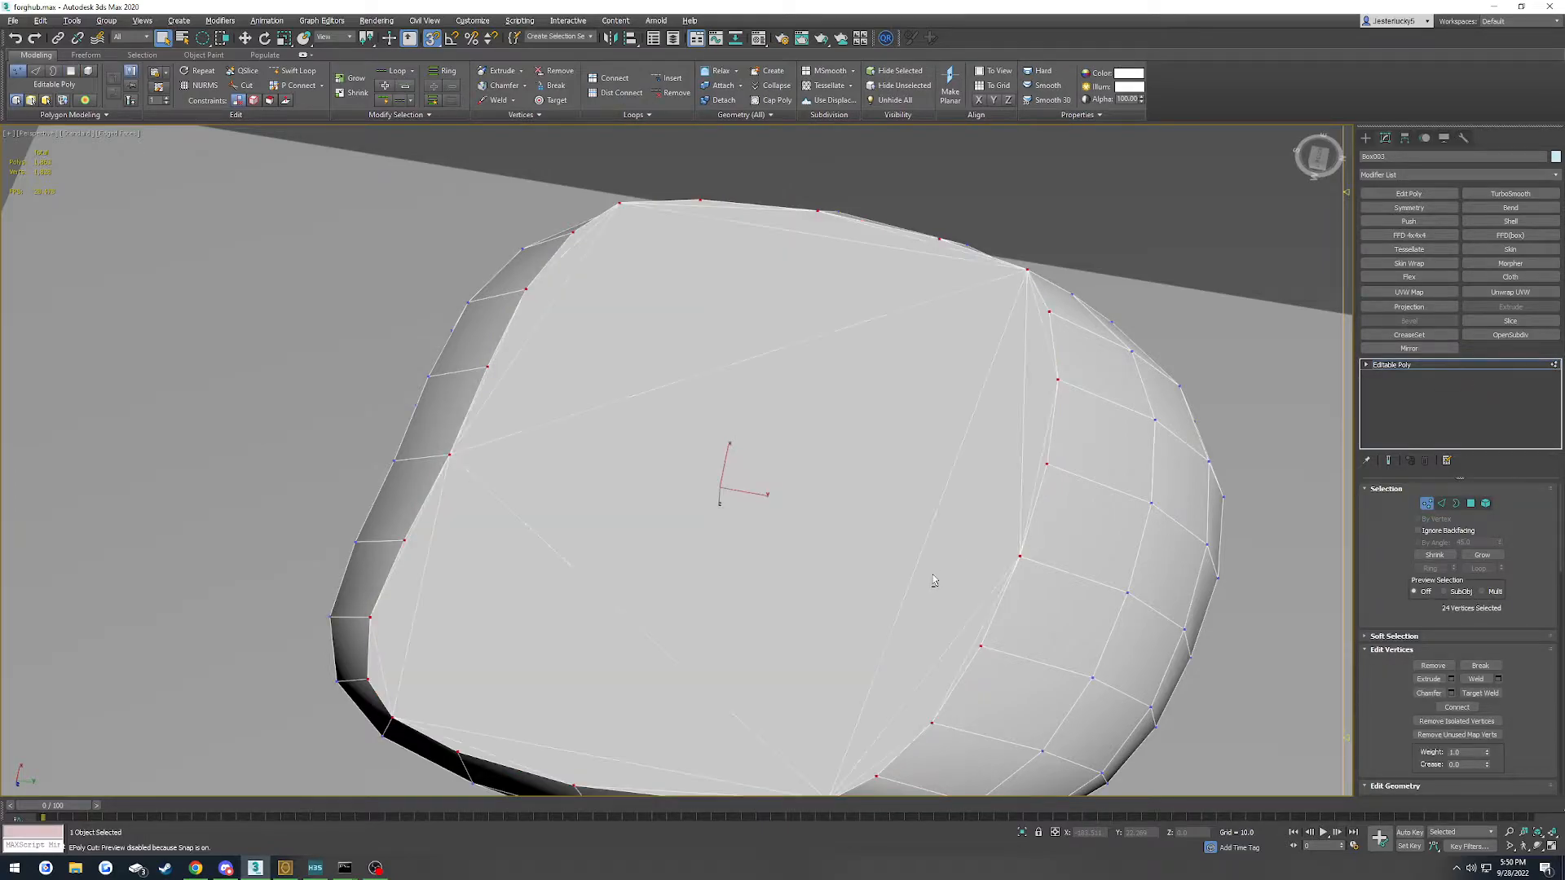
pyautogui.keyDown('alt'); pyautogui.moveTo(735, 560); pyautogui.dragTo(733, 568, button='middle'); pyautogui.keyUp('alt')
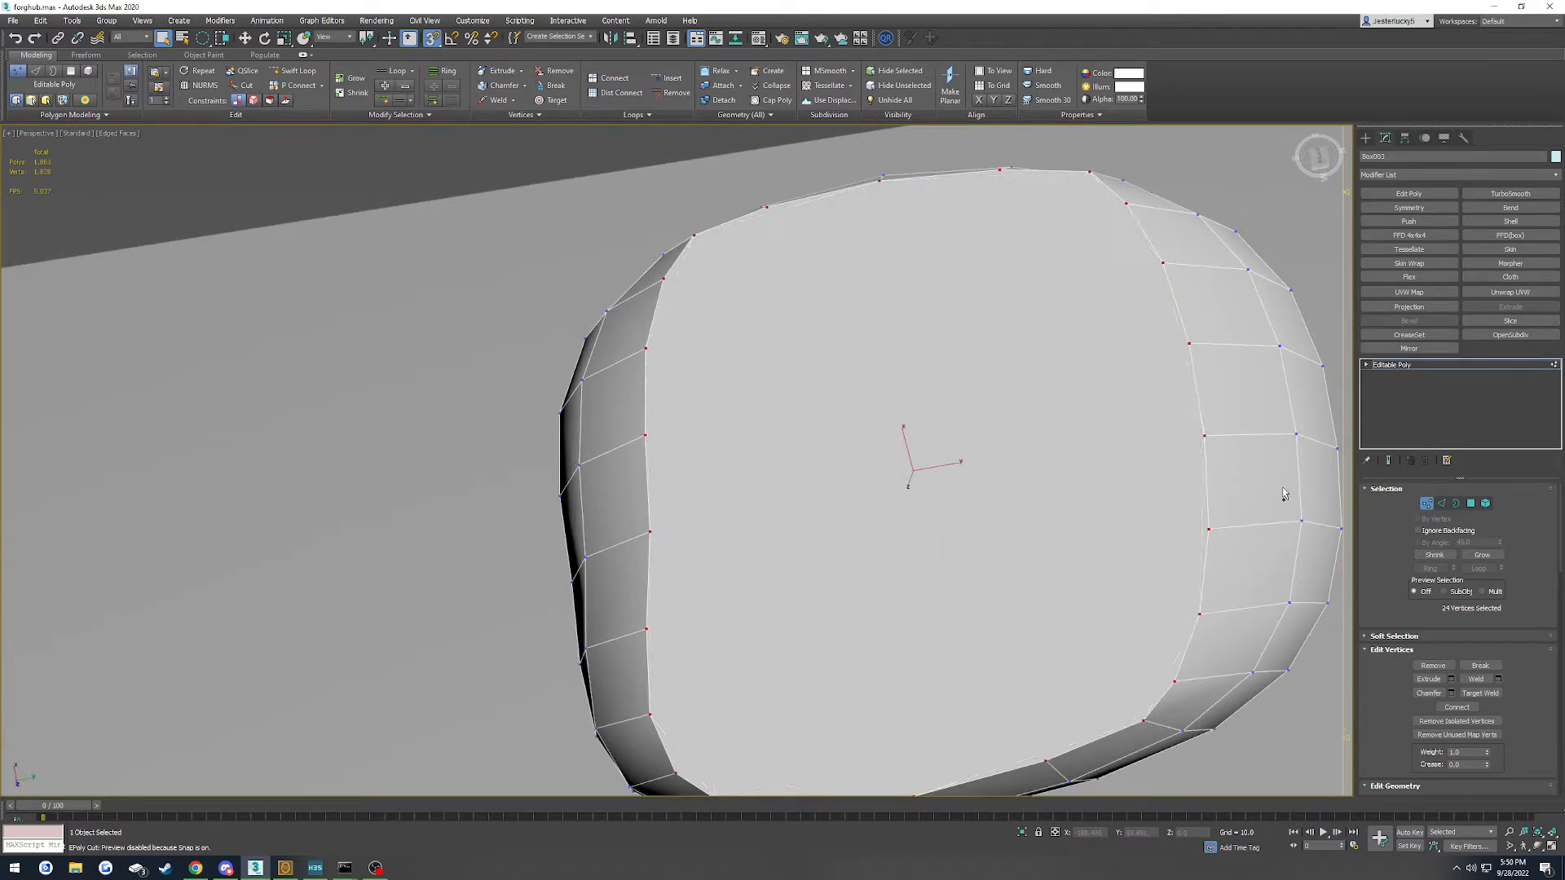
pyautogui.click(1472, 504)
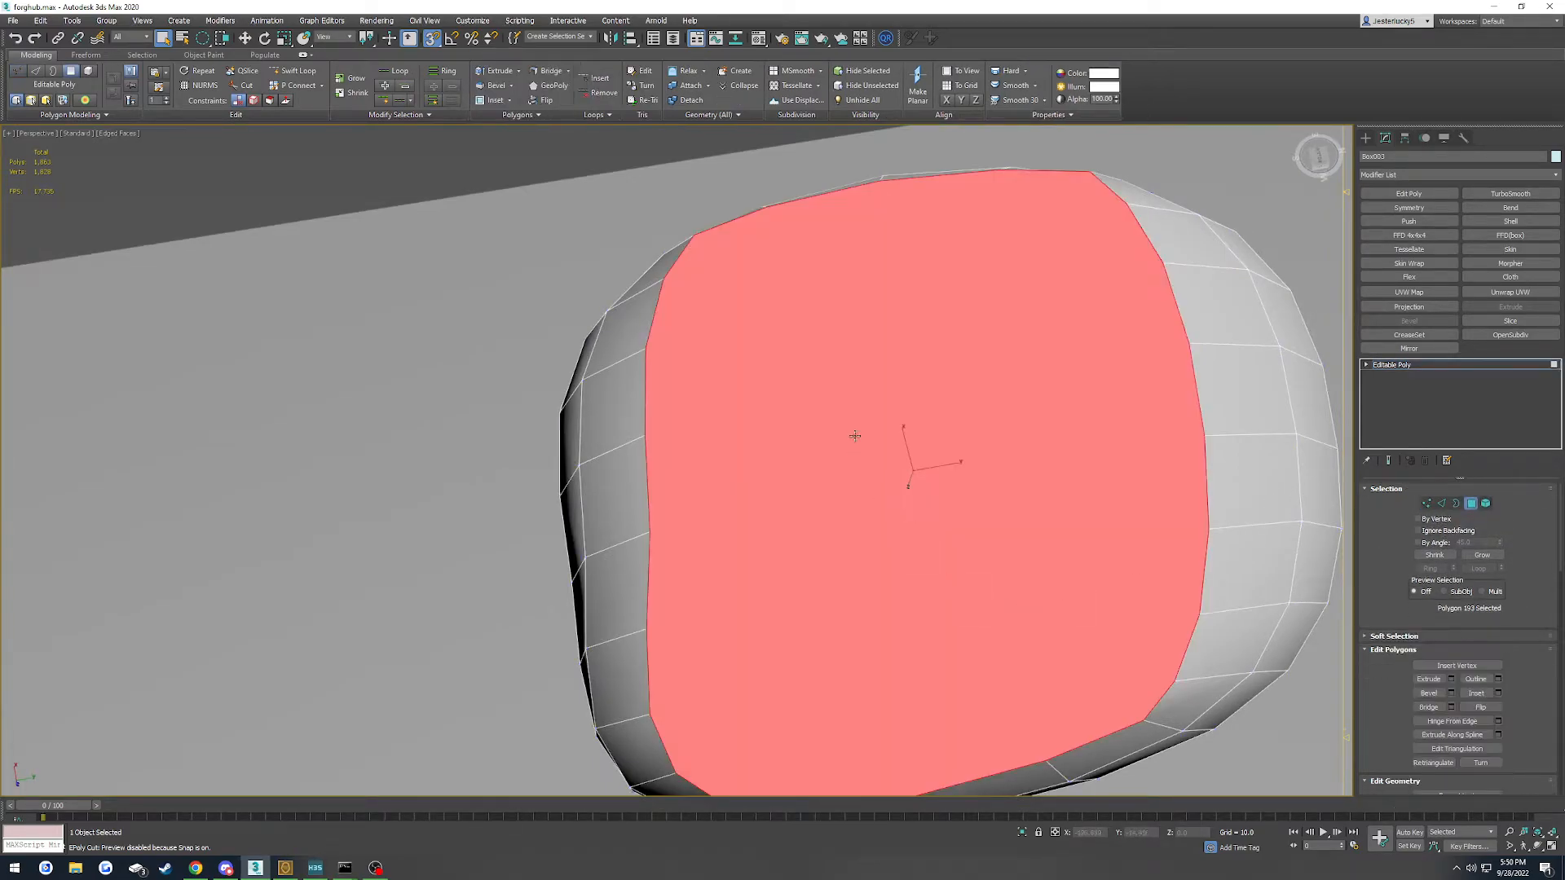
pyautogui.click(1427, 504)
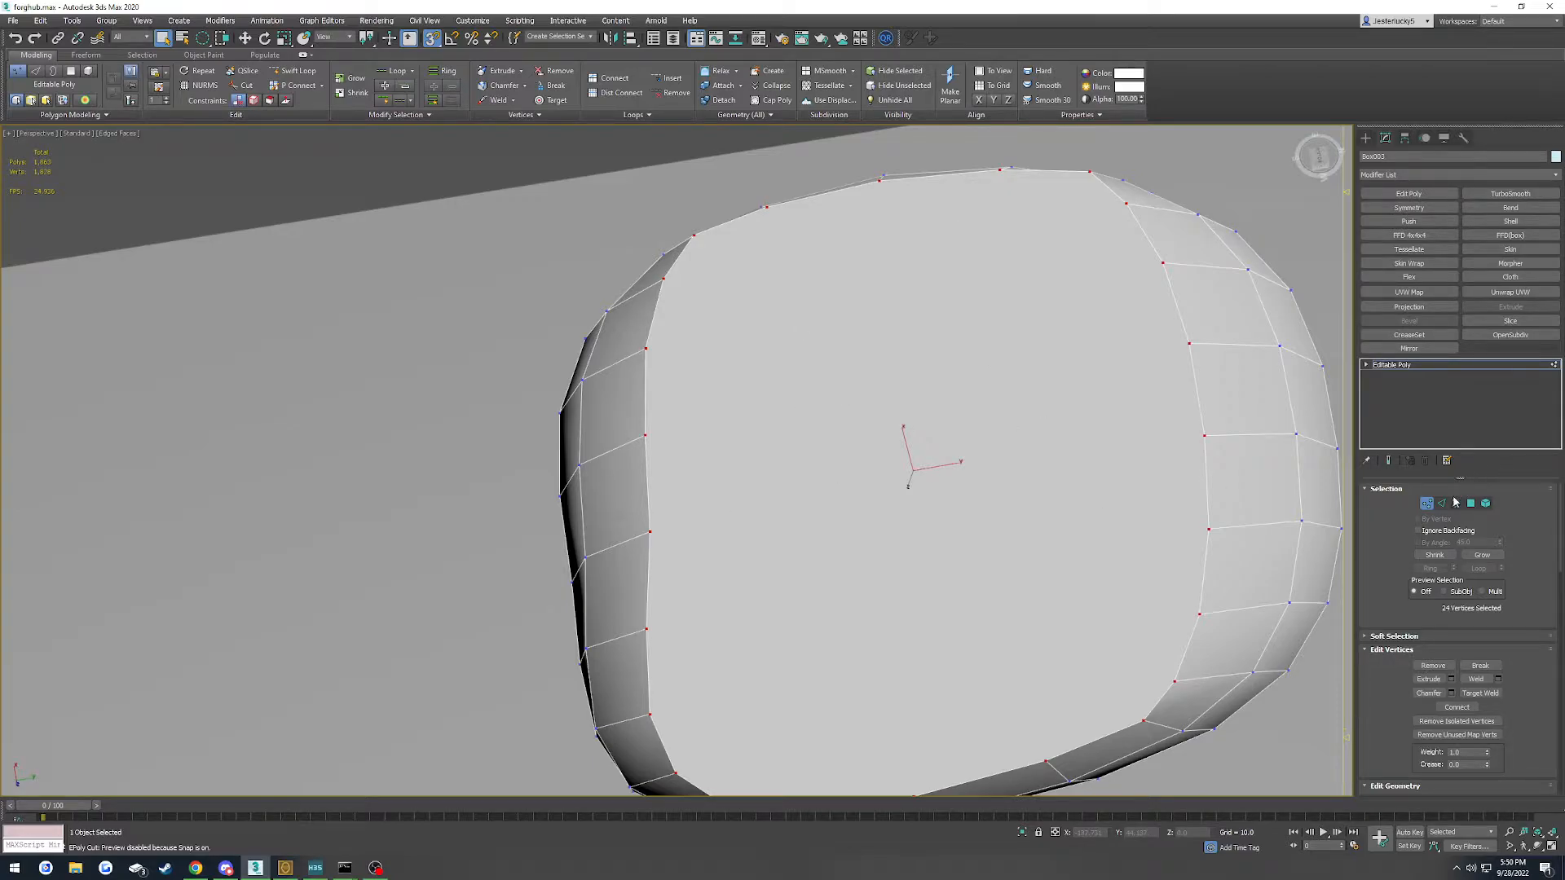
pyautogui.hotkey('ctrl', 'shift', 'e')
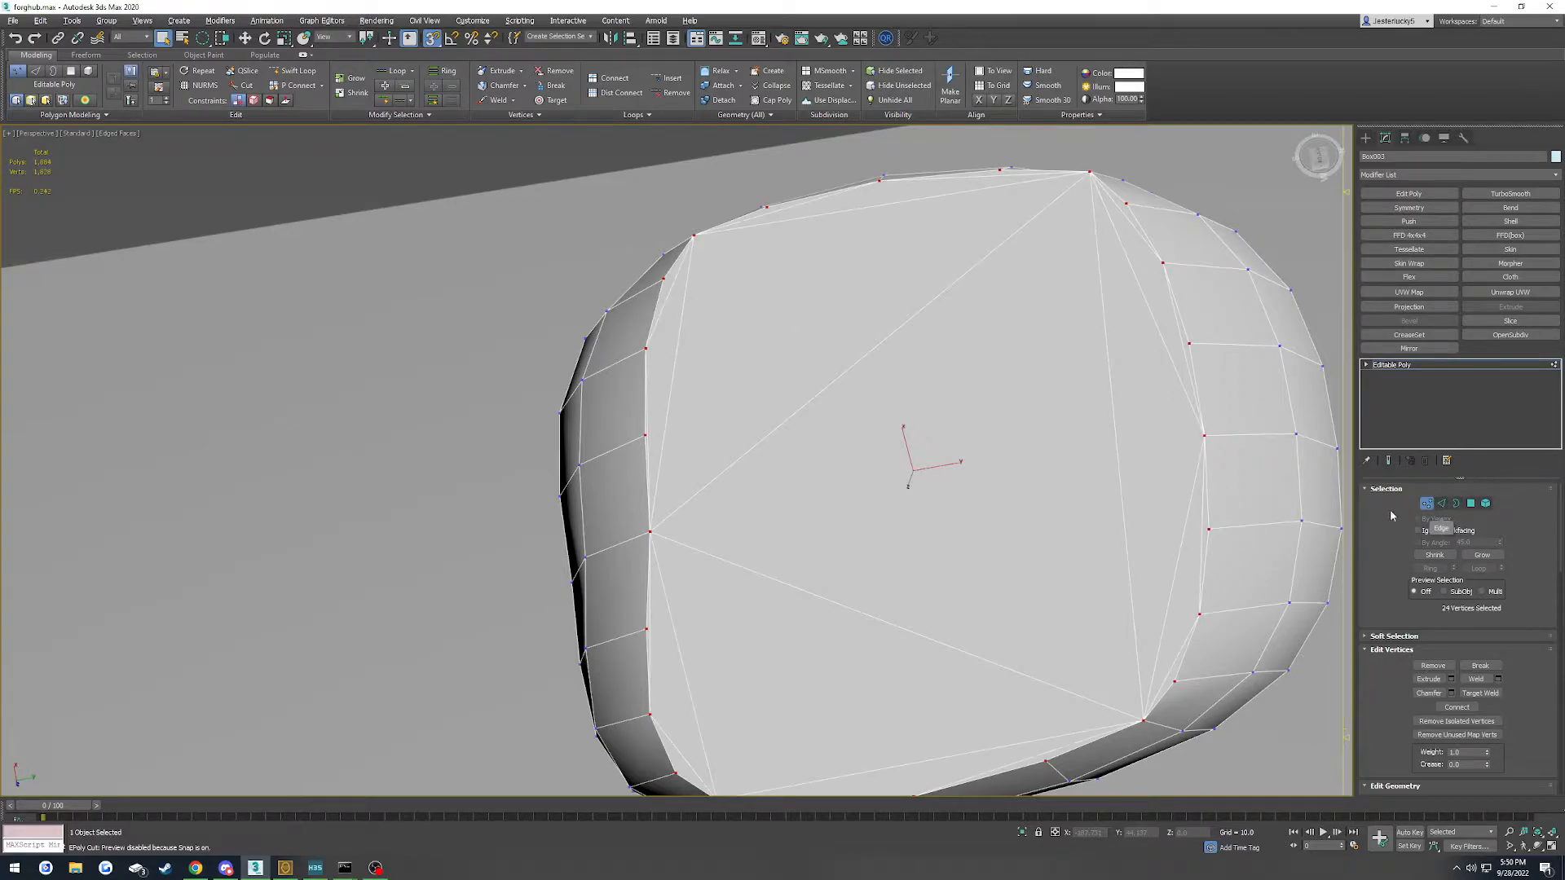
# Leave vertex editing and inspect the triangulated edges around the cap's rim up close
pyautogui.click(1420, 375)
pyautogui.scroll(-3, 926, 481)
pyautogui.scroll(5, 887, 458)
pyautogui.keyDown('alt'); pyautogui.moveTo(809, 503); pyautogui.dragTo(711, 693, button='middle'); pyautogui.keyUp('alt')
pyautogui.keyDown('alt'); pyautogui.moveTo(718, 560); pyautogui.dragTo(1111, 507, button='middle'); pyautogui.keyUp('alt')
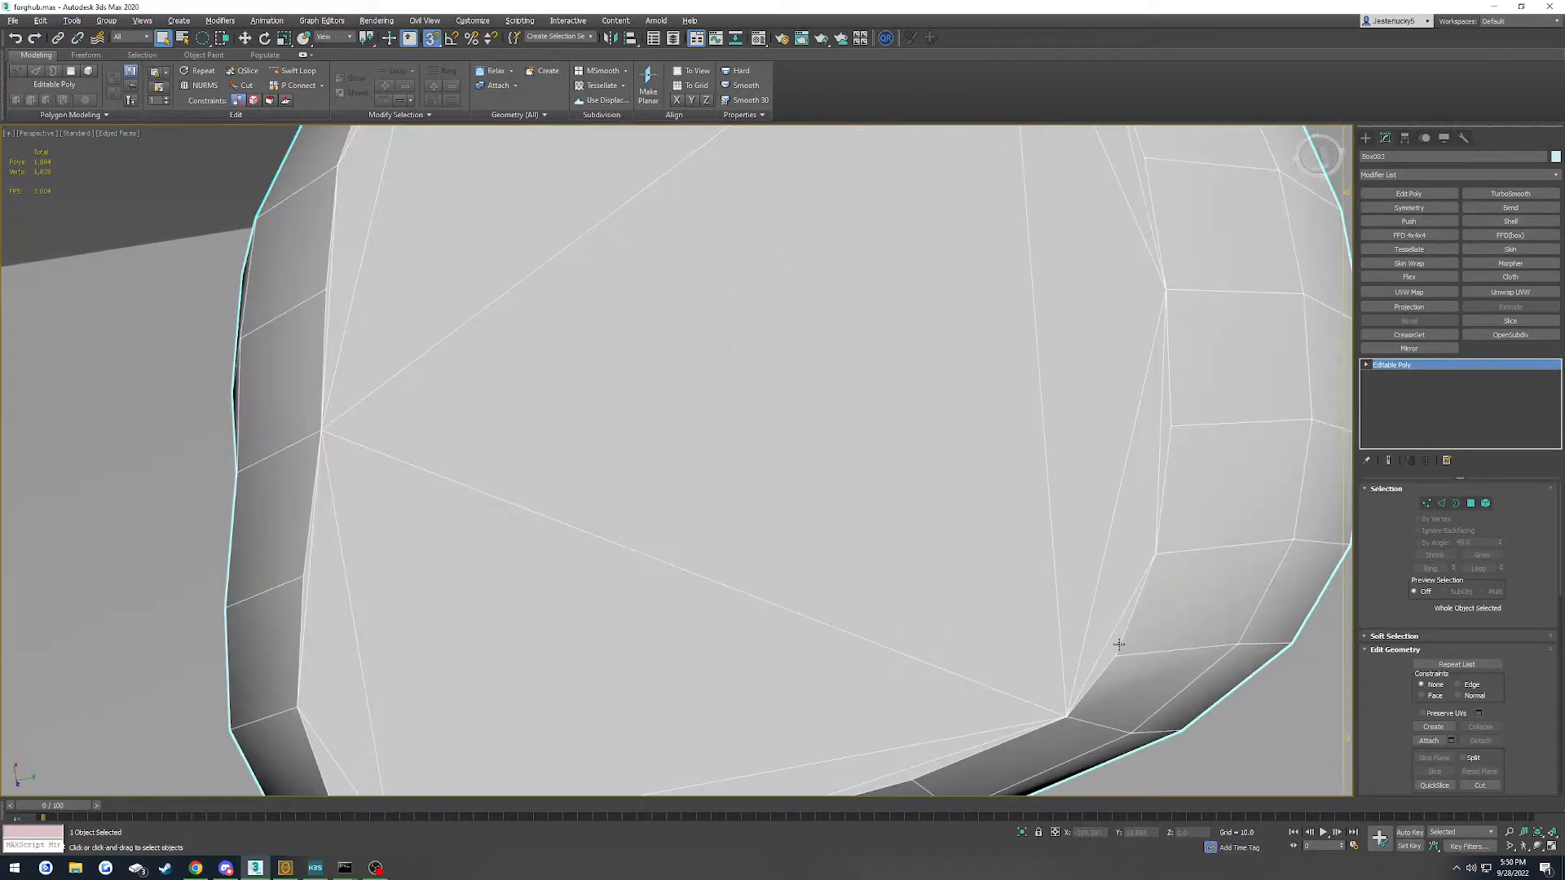
pyautogui.scroll(2, 1136, 448)
pyautogui.scroll(-5, 1149, 413)
pyautogui.scroll(6, 1152, 311)
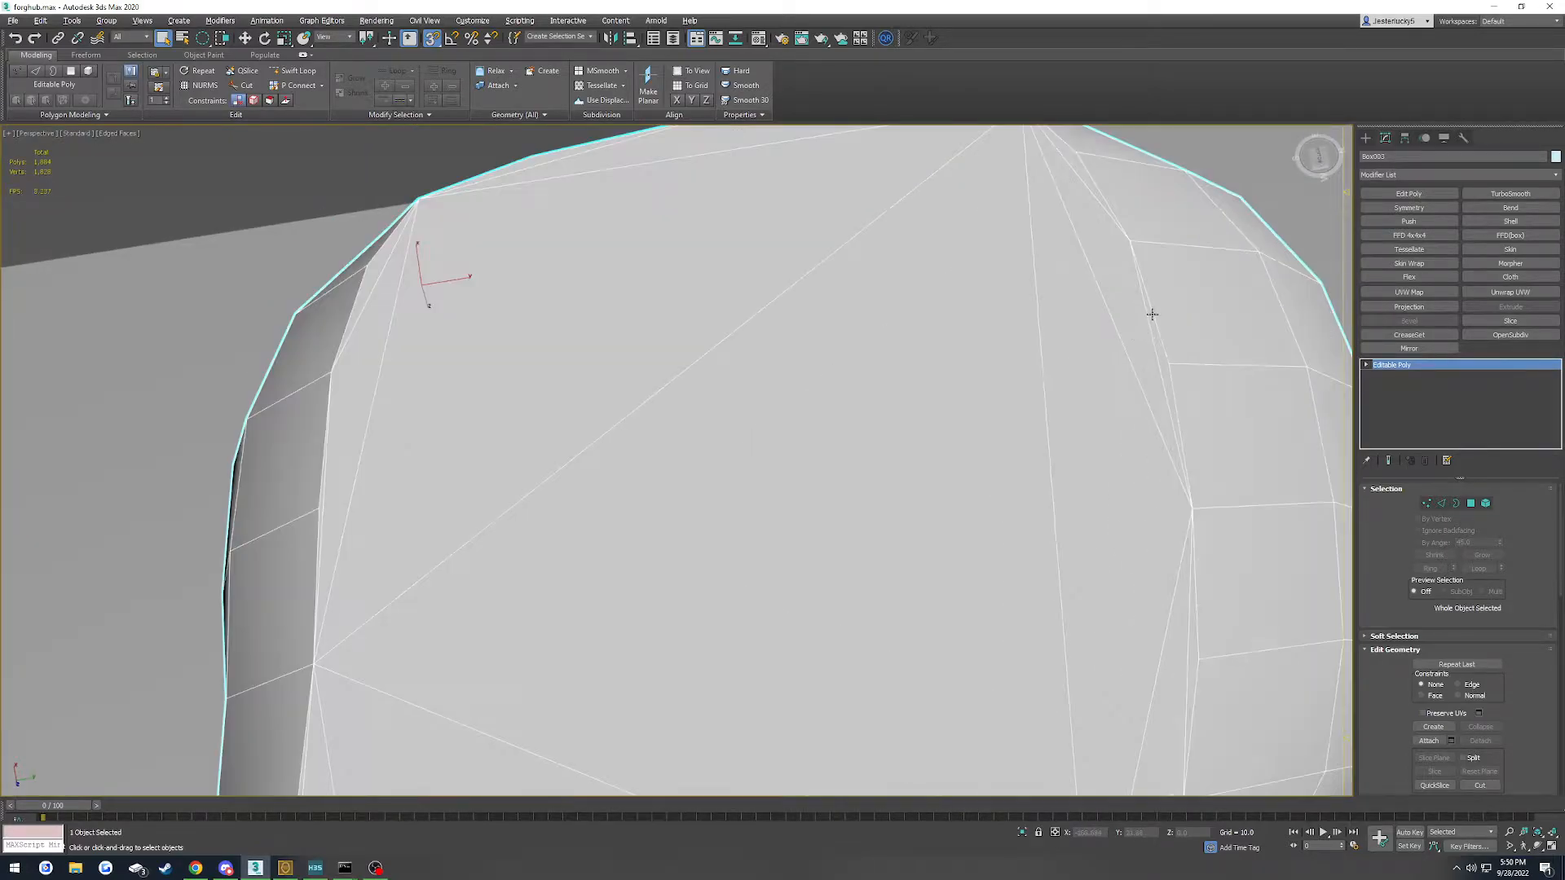
# Select all objects in the scene and export them over the existing FBX file
pyautogui.scroll(-12, 1111, 332)
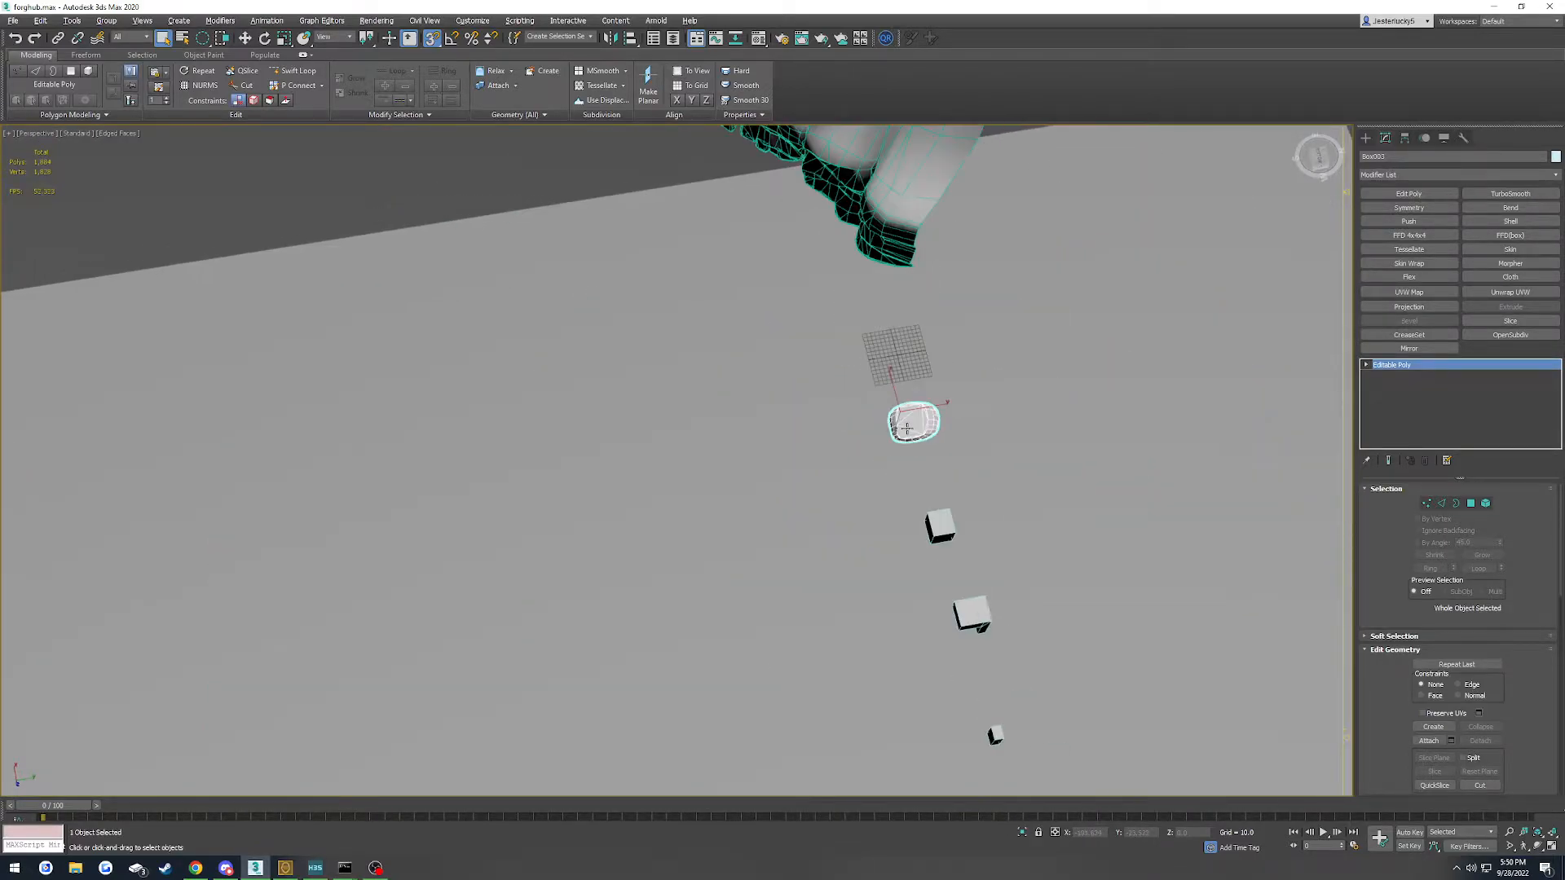
pyautogui.scroll(-4, 908, 441)
pyautogui.hotkey('ctrl', 'a')
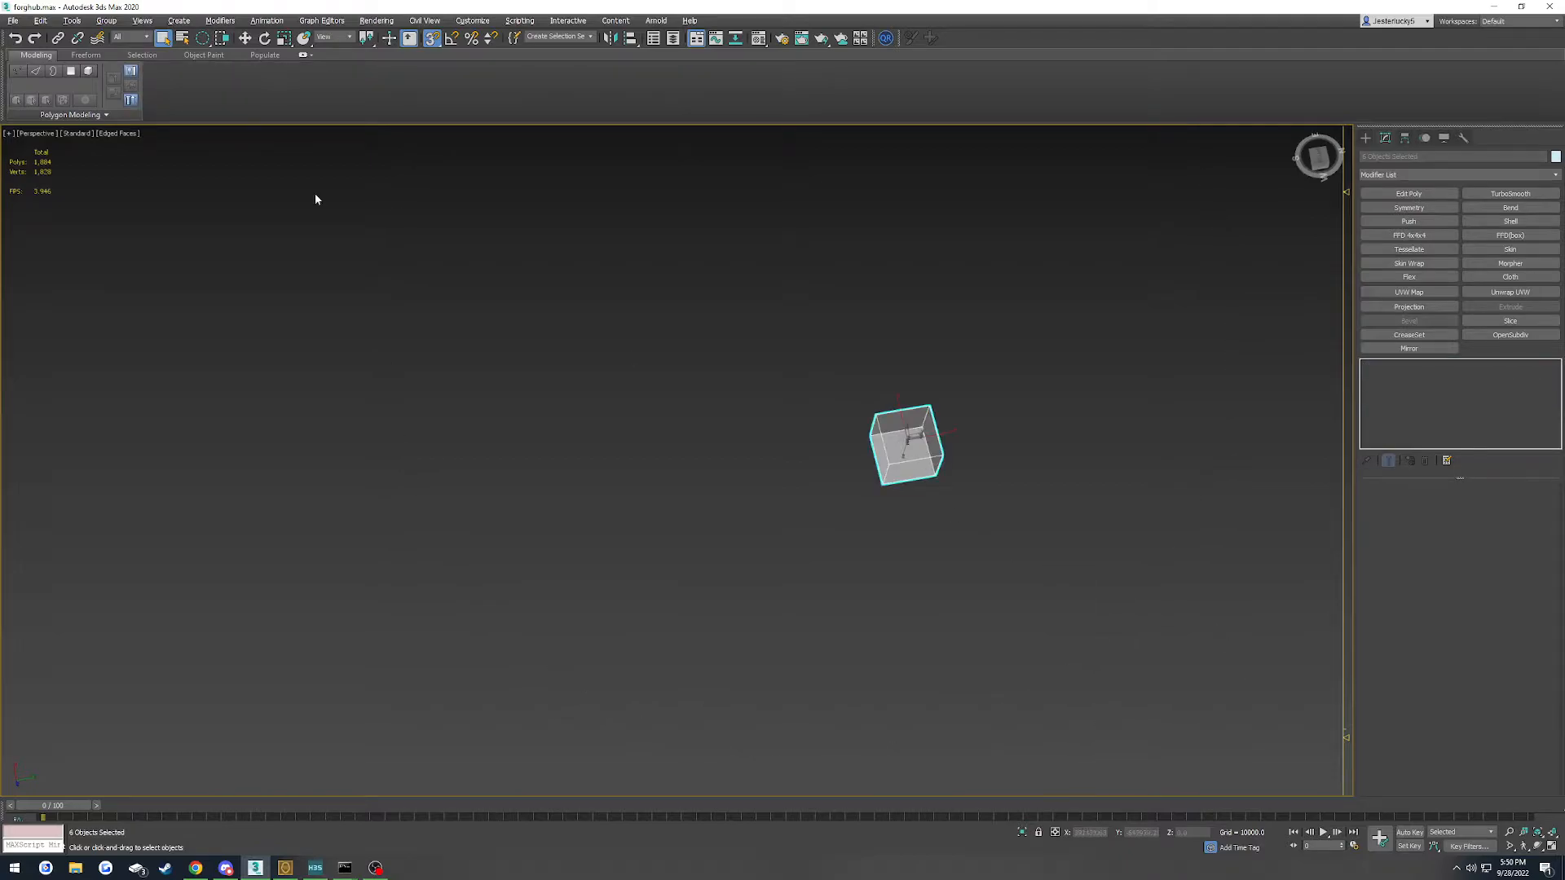
pyautogui.click(10, 20)
pyautogui.moveTo(49, 203)
pyautogui.click(204, 238)
pyautogui.click(52, 95)
pyautogui.doubleClick(110, 151)
pyautogui.click(853, 455)
pyautogui.click(927, 697)
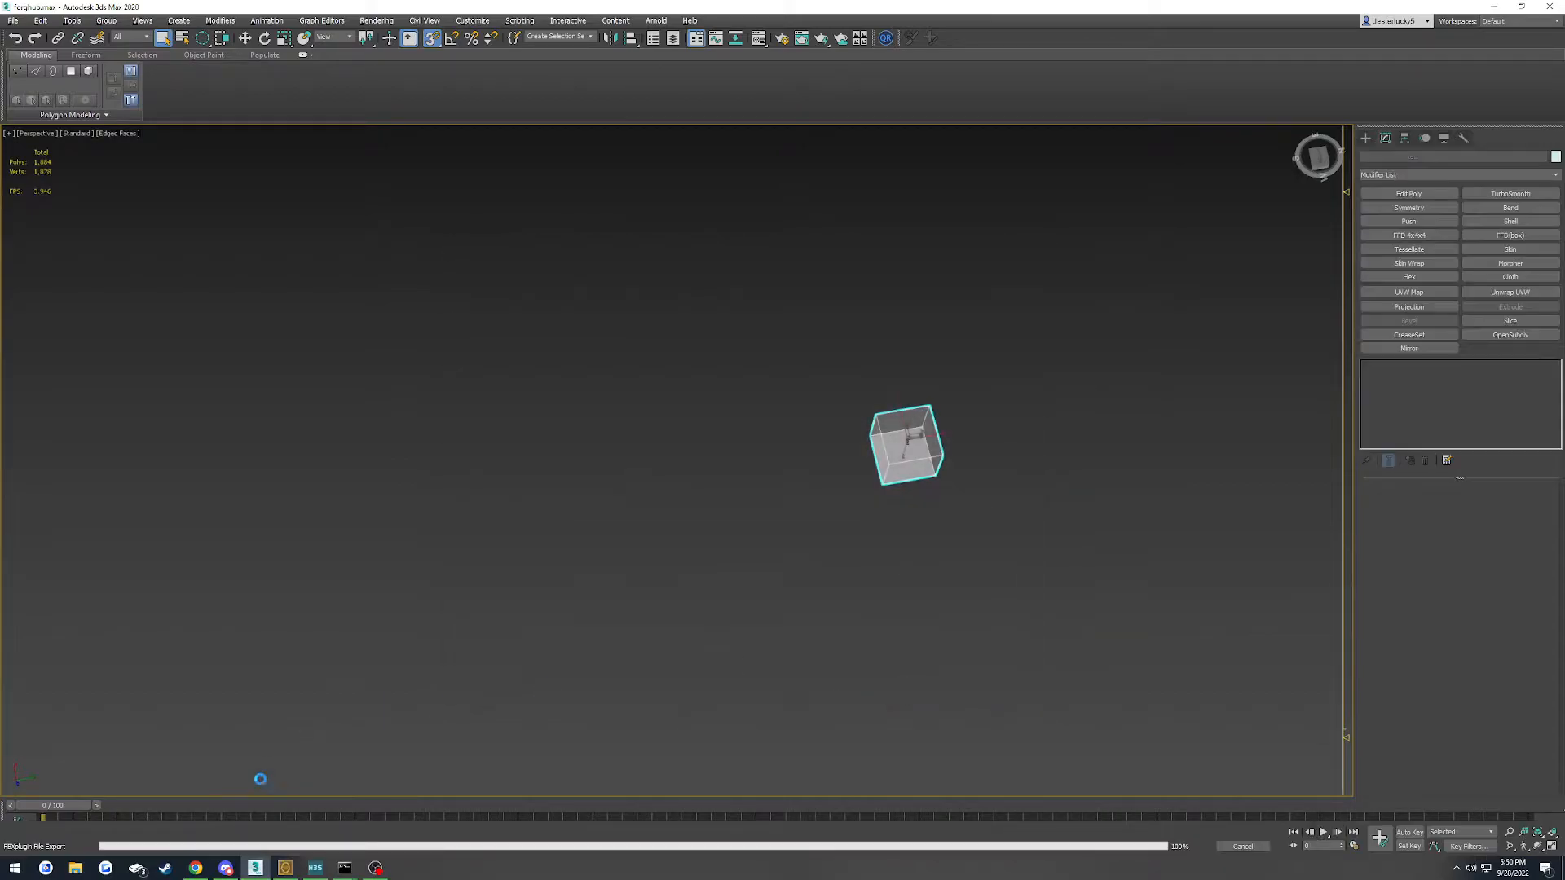
# Switch to Osoyoos and convert the new FBX to an Amalgam scene specification, overwriting blackheart.ASS in the structure folder
pyautogui.click(285, 868)
pyautogui.click(258, 259)
pyautogui.doubleClick(298, 254)
pyautogui.click(320, 264)
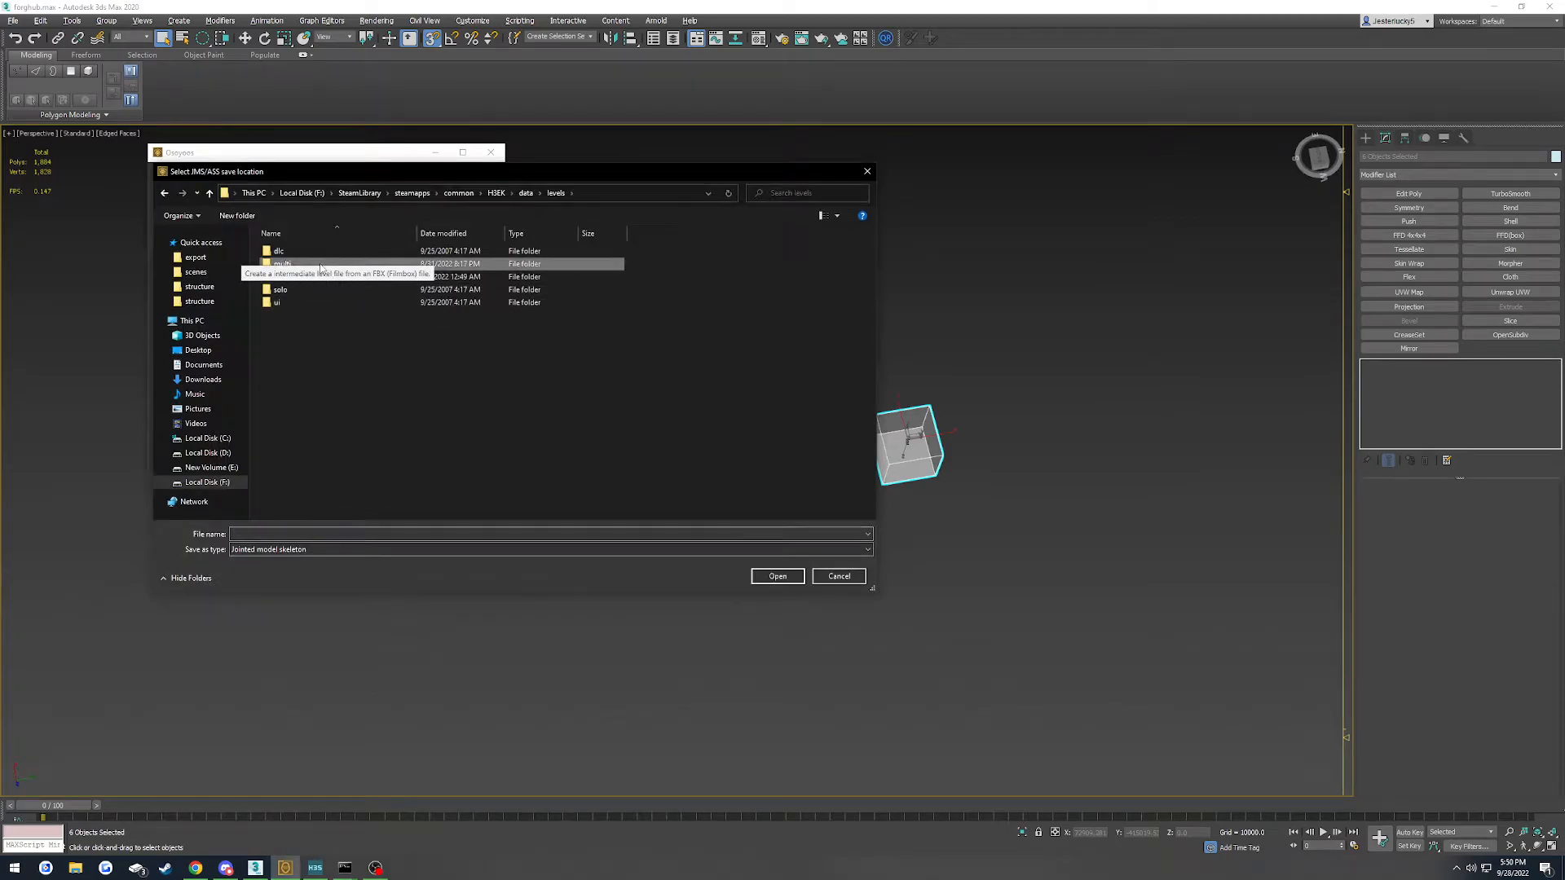
pyautogui.doubleClick(320, 265)
pyautogui.doubleClick(321, 265)
pyautogui.click(302, 549)
pyautogui.click(315, 571)
pyautogui.doubleClick(378, 277)
pyautogui.doubleClick(355, 264)
pyautogui.click(811, 433)
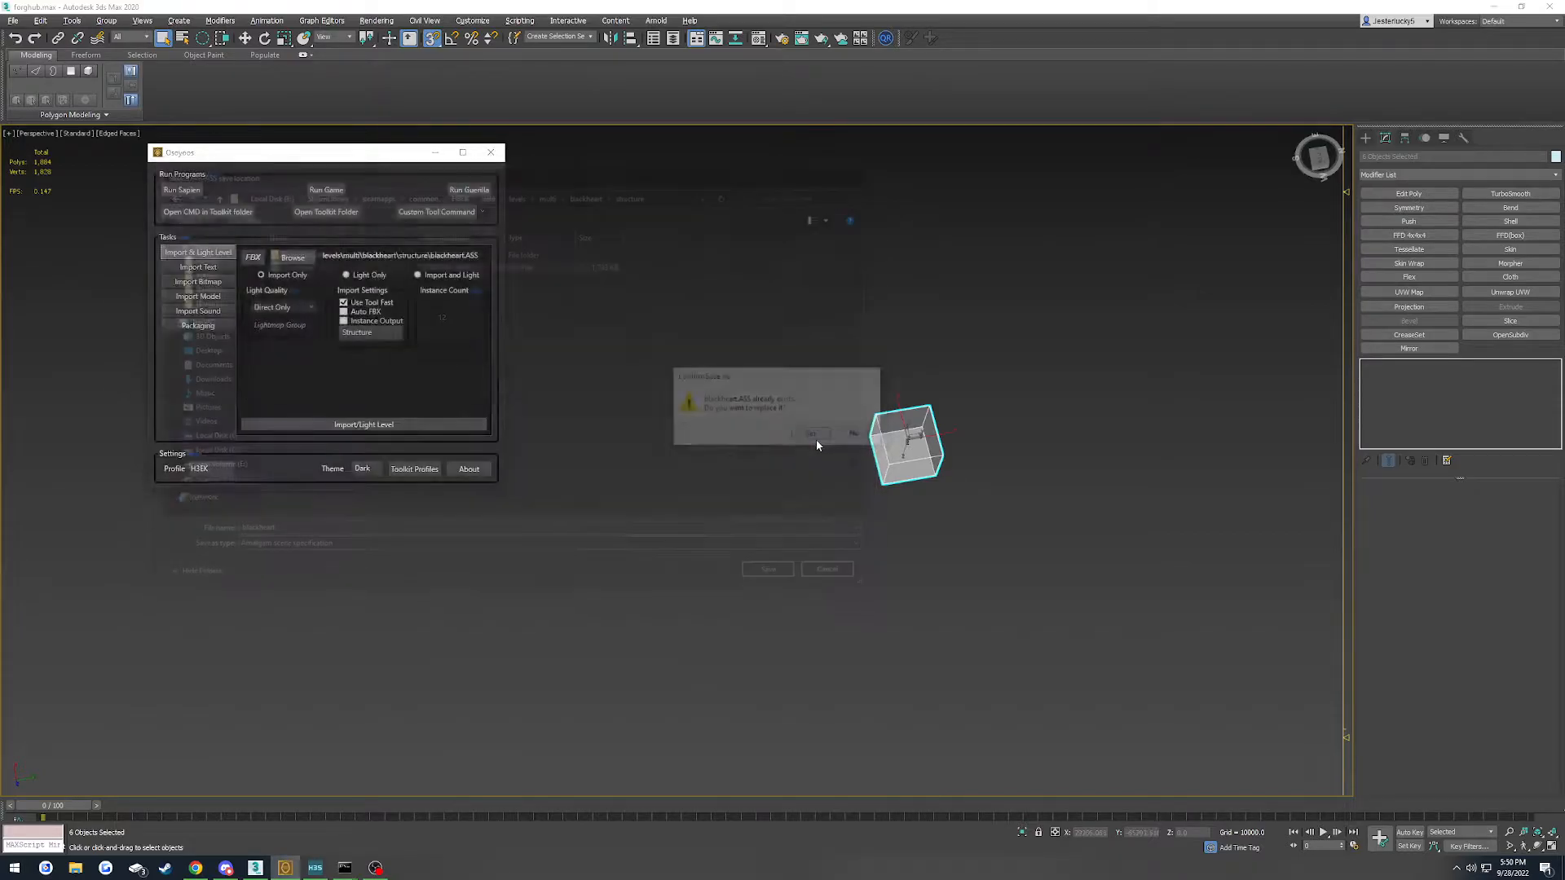
# Choose blackheart.ASS as the level file and run an import-only structure import
pyautogui.click(283, 259)
pyautogui.doubleClick(312, 269)
pyautogui.click(363, 424)
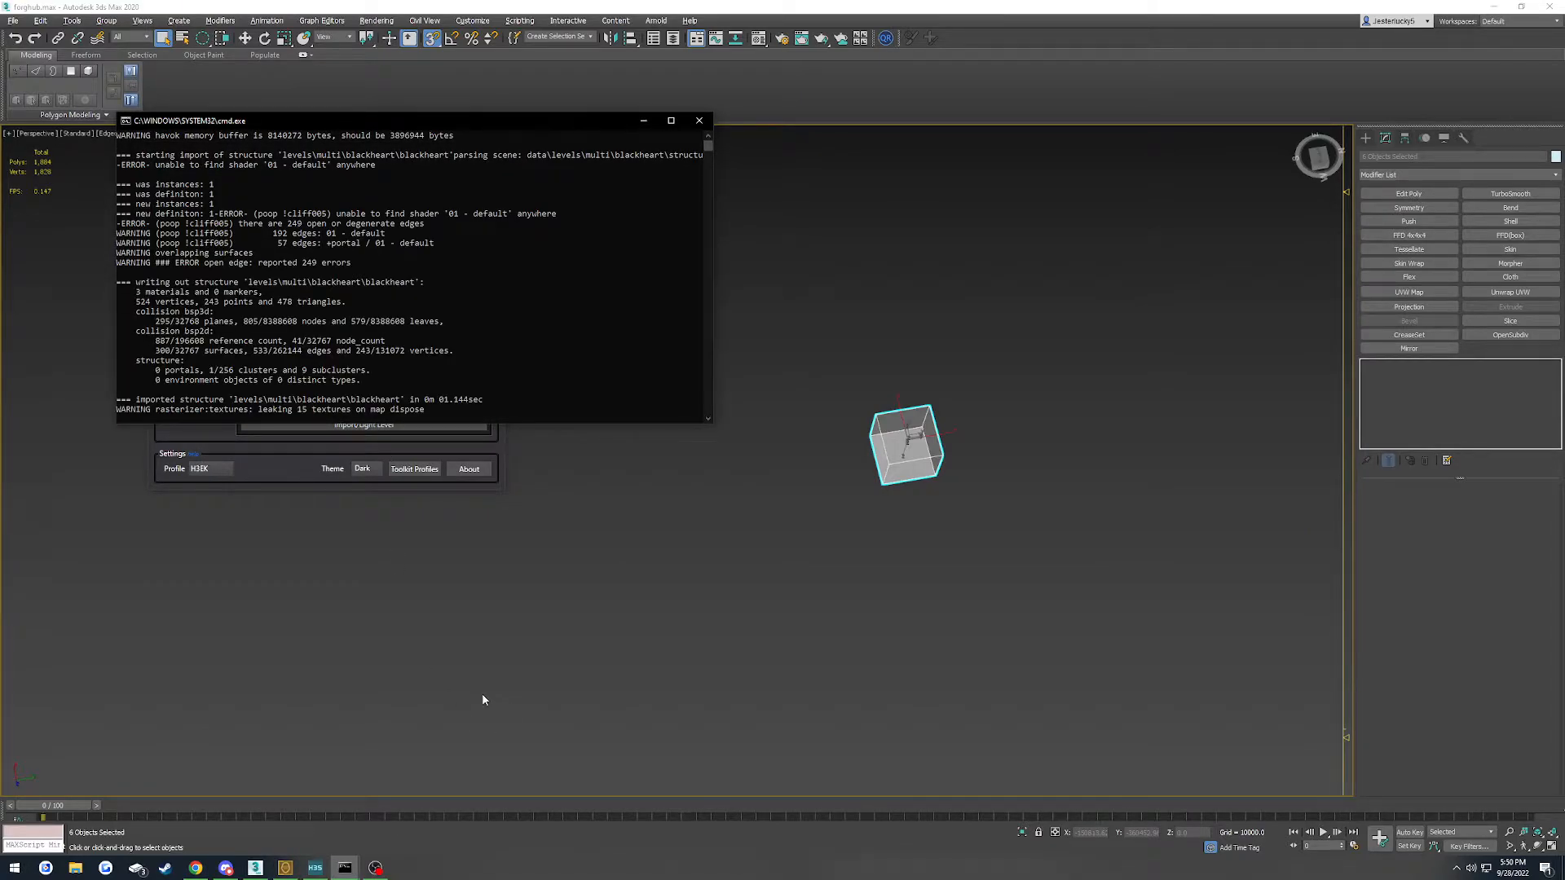
# Compare the overlapping surfaces on the rock's cap in Sapien with the cap's triangulation in 3ds Max
pyautogui.click(325, 869)
pyautogui.moveTo(776, 546); pyautogui.dragTo(782, 542, button='middle')
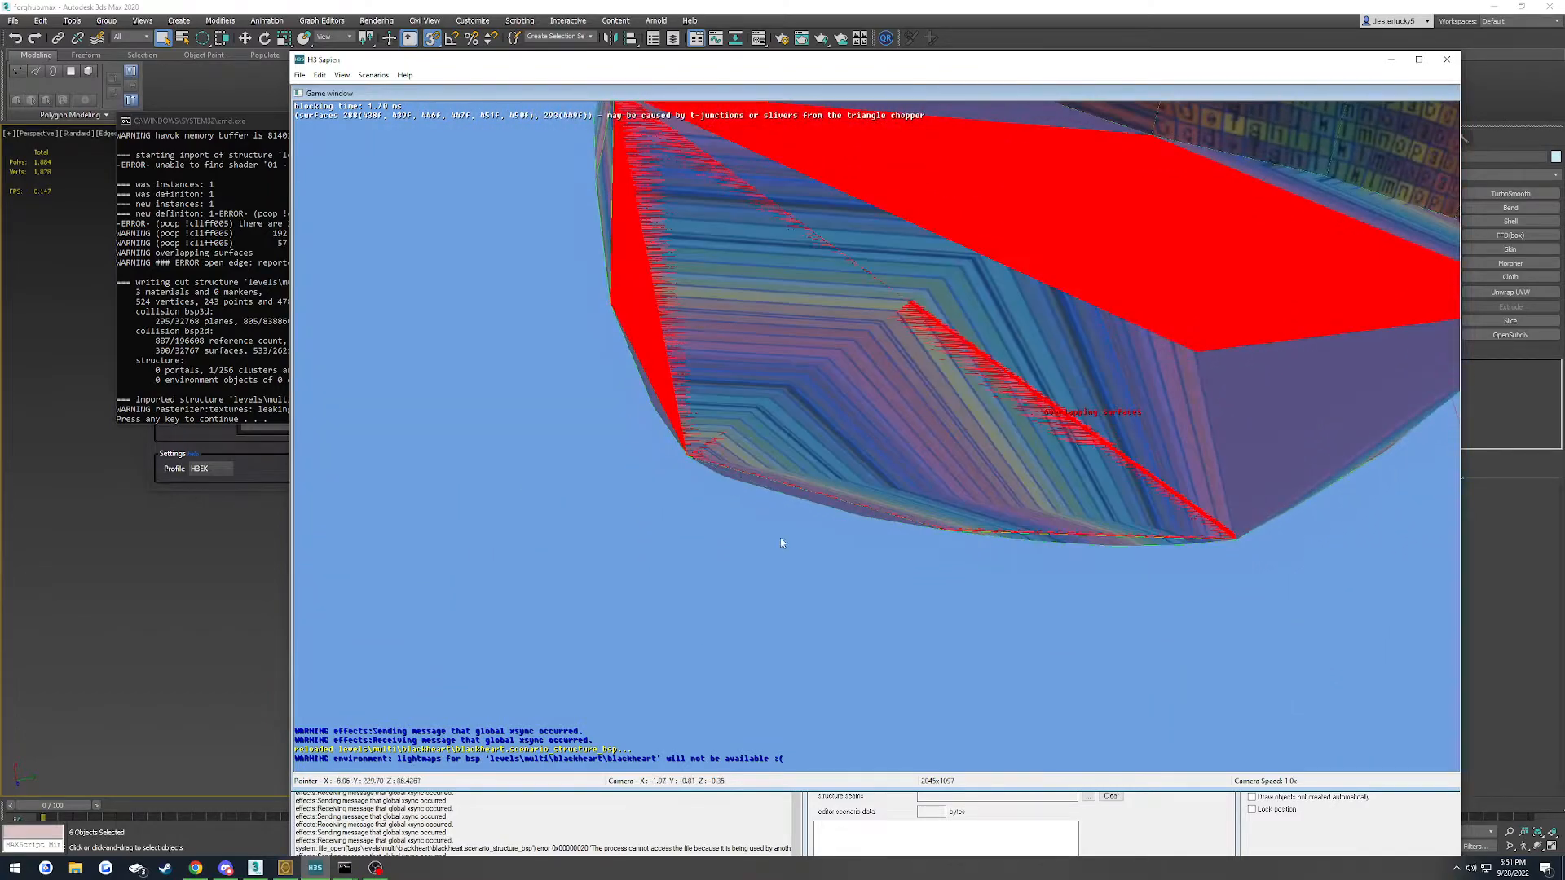
pyautogui.click(255, 868)
pyautogui.click(906, 448)
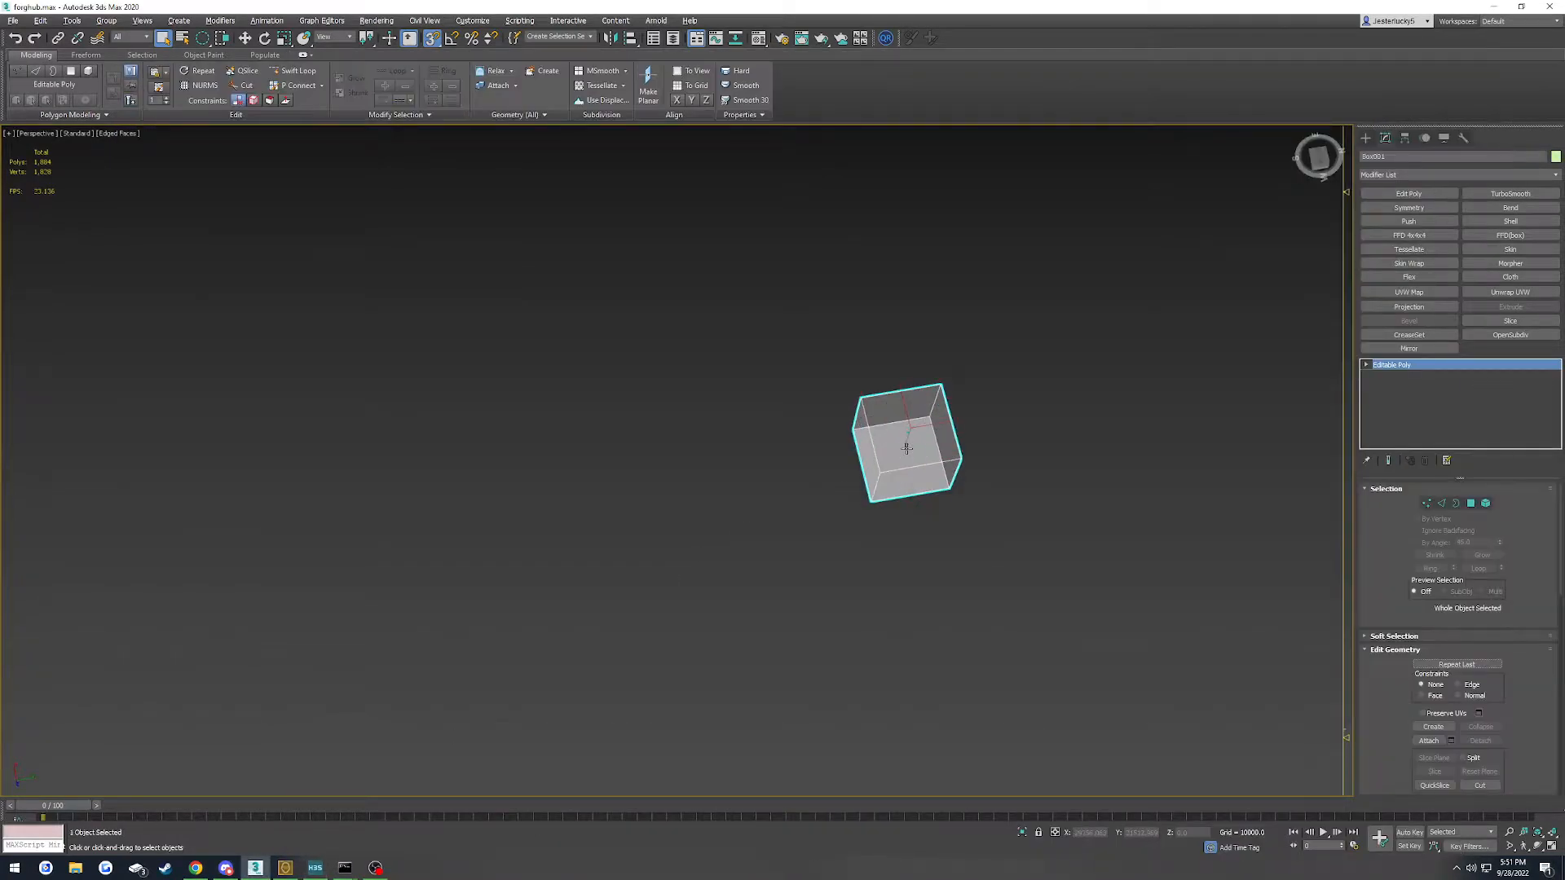
pyautogui.click(907, 448)
pyautogui.press('z')
pyautogui.click(709, 483)
pyautogui.press('z')
pyautogui.keyDown('alt'); pyautogui.moveTo(701, 482); pyautogui.dragTo(679, 458, button='middle'); pyautogui.keyUp('alt')
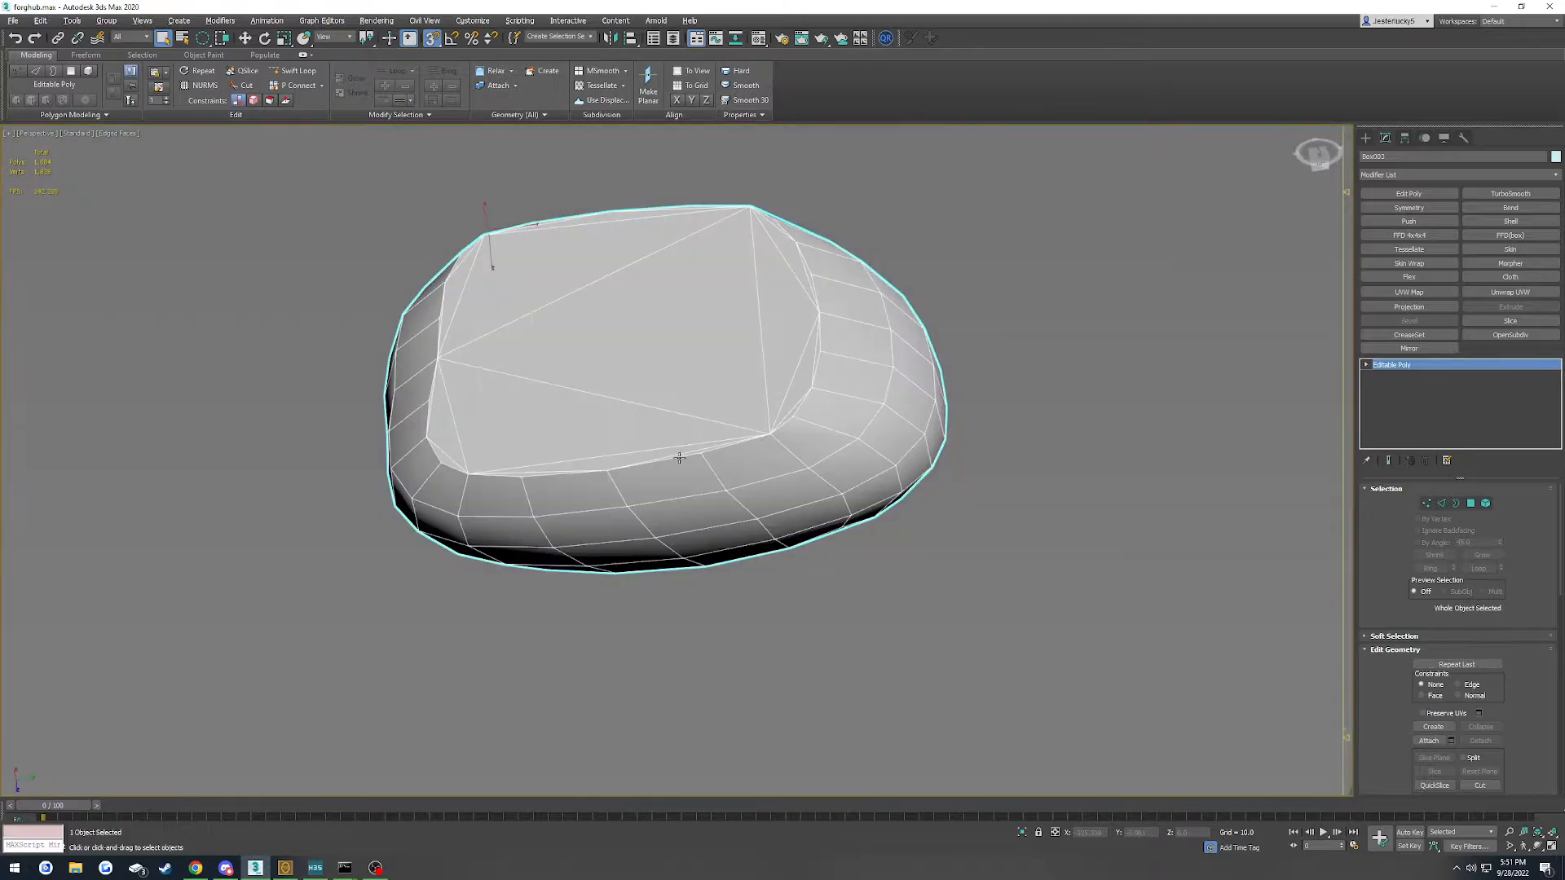
pyautogui.click(315, 868)
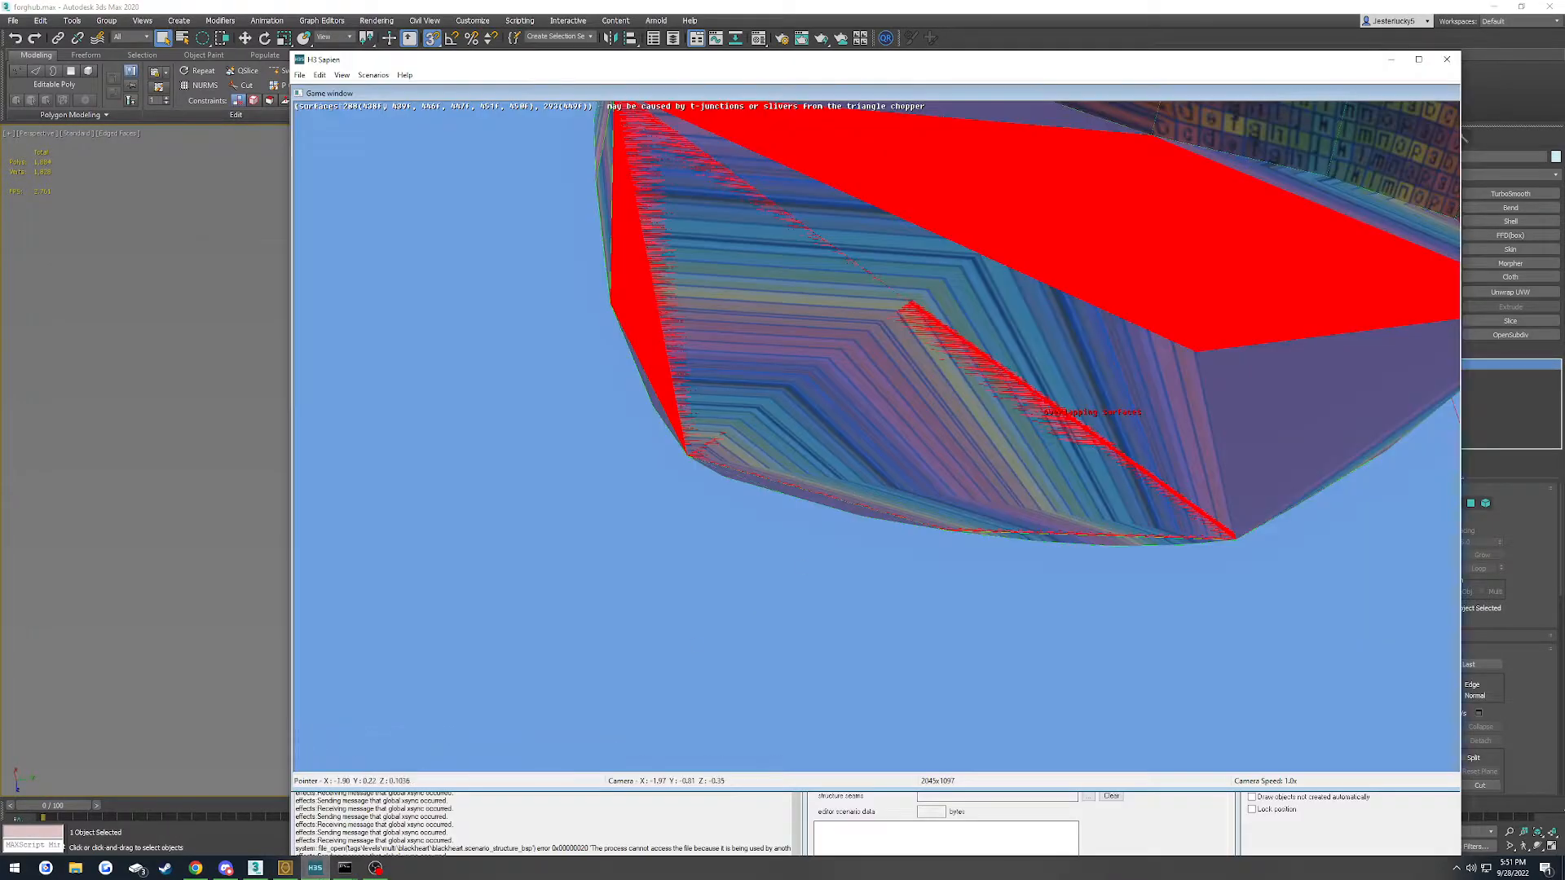
pyautogui.press('w')
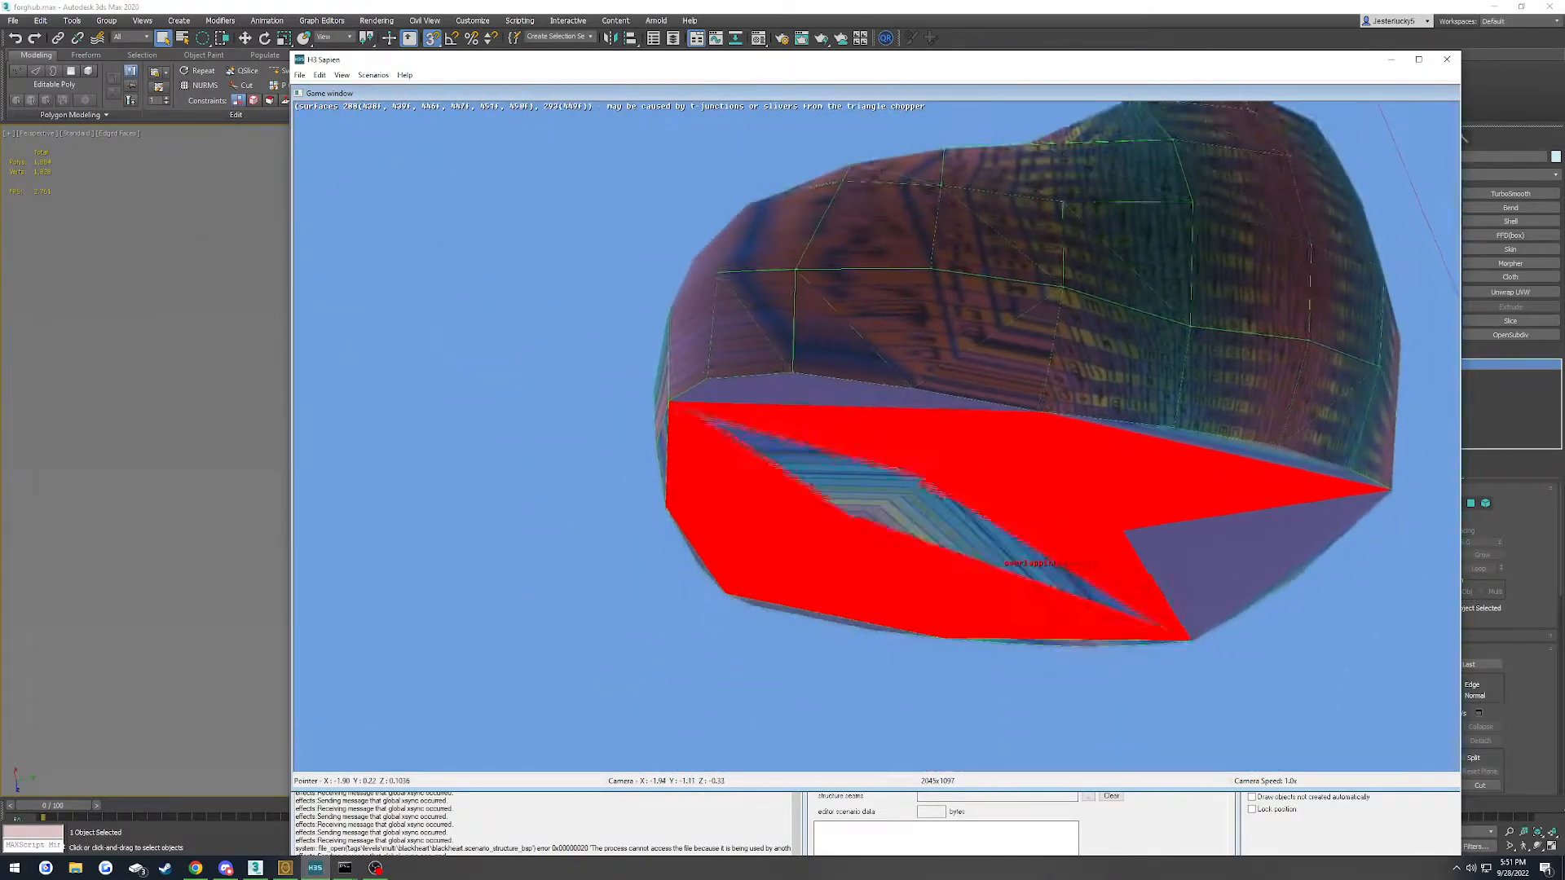
pyautogui.press('s')
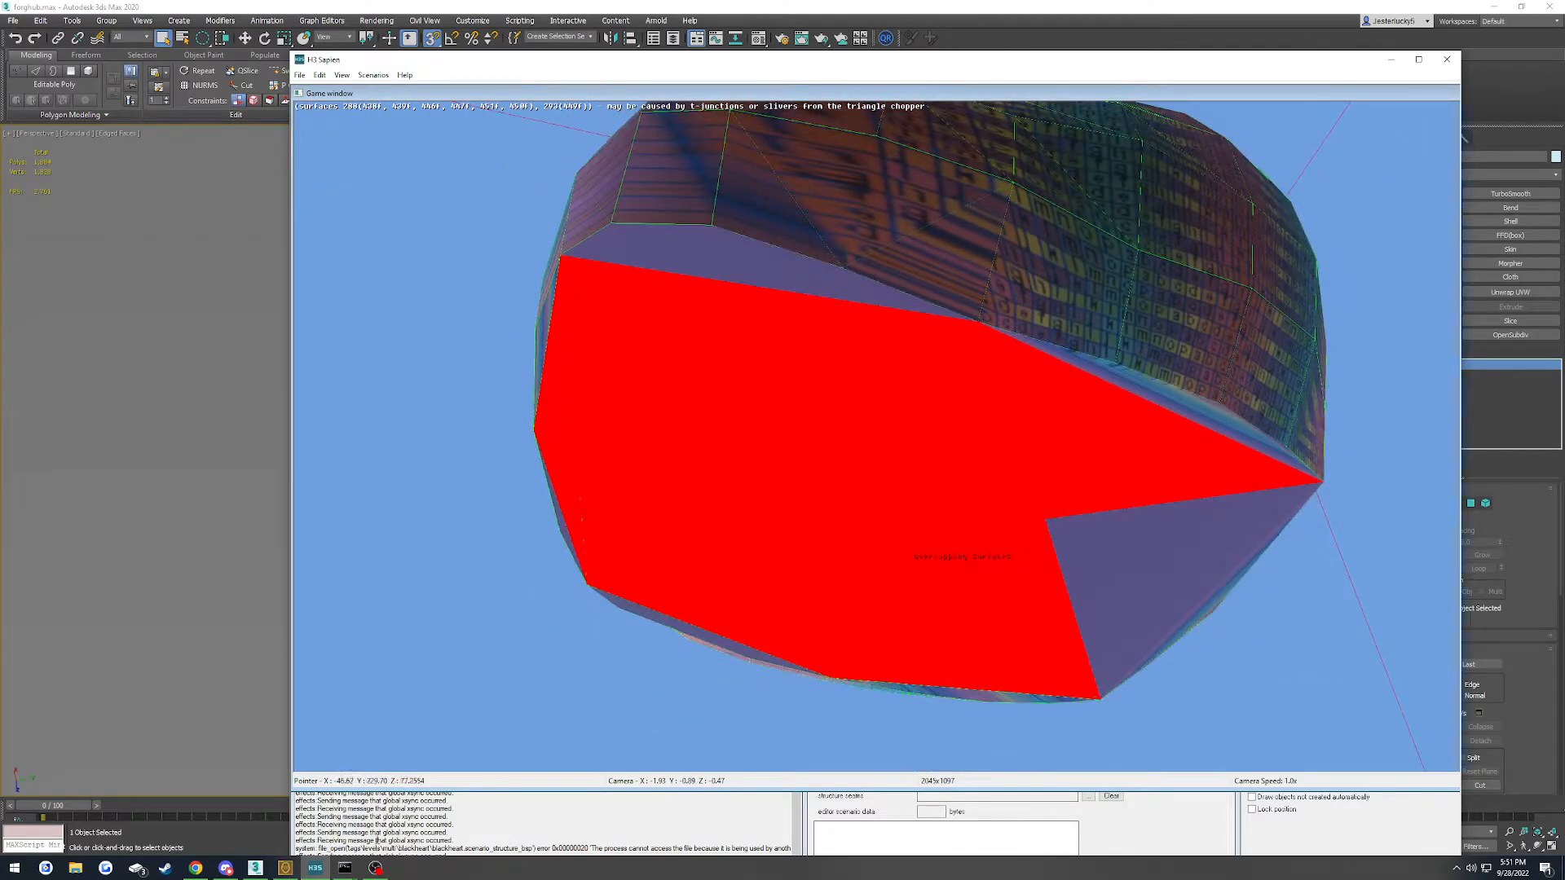
# Switch to 3ds Max, undo the connected edges on the rock's cap and return to editing its vertices
pyautogui.click(257, 868)
pyautogui.hotkey('ctrl', 'z')
pyautogui.press('4')
pyautogui.hotkey('alt', 'c')
pyautogui.moveTo(485, 423); pyautogui.dragTo(580, 420, button='middle')
pyautogui.press('1')
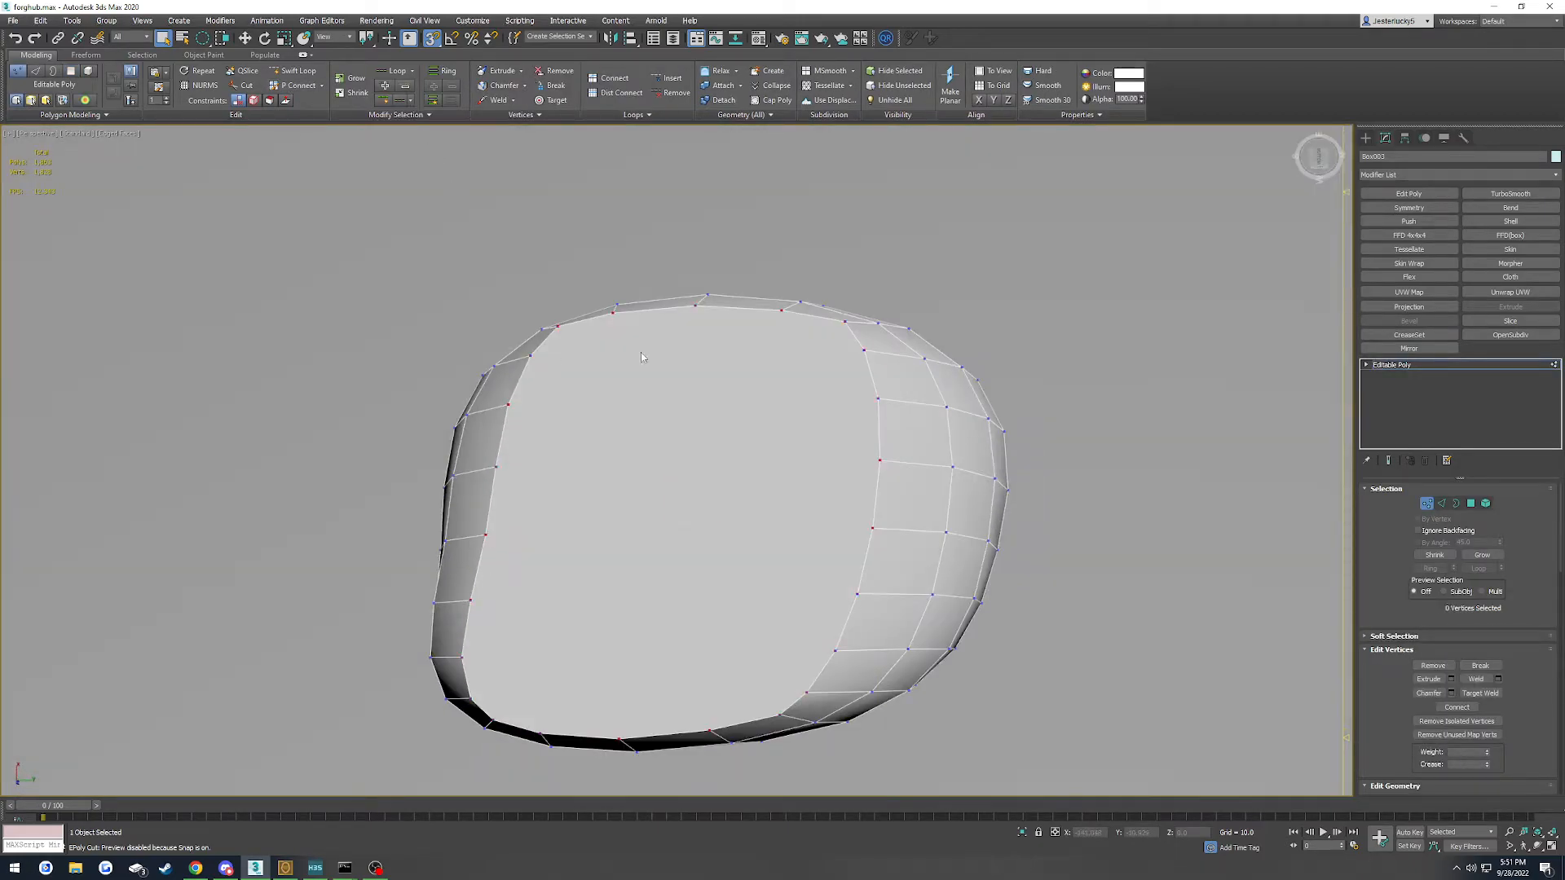
# Cut diagonal edges across the whole cap between opposite rim vertices and select the resulting polygons
pyautogui.rightClick(546, 383)
pyautogui.keyDown('ctrl'); pyautogui.click(611, 313); pyautogui.keyUp('ctrl')
pyautogui.click(466, 655)
pyautogui.keyDown('ctrl'); pyautogui.click(877, 399); pyautogui.keyUp('ctrl')
pyautogui.click(870, 530)
pyautogui.press('4')
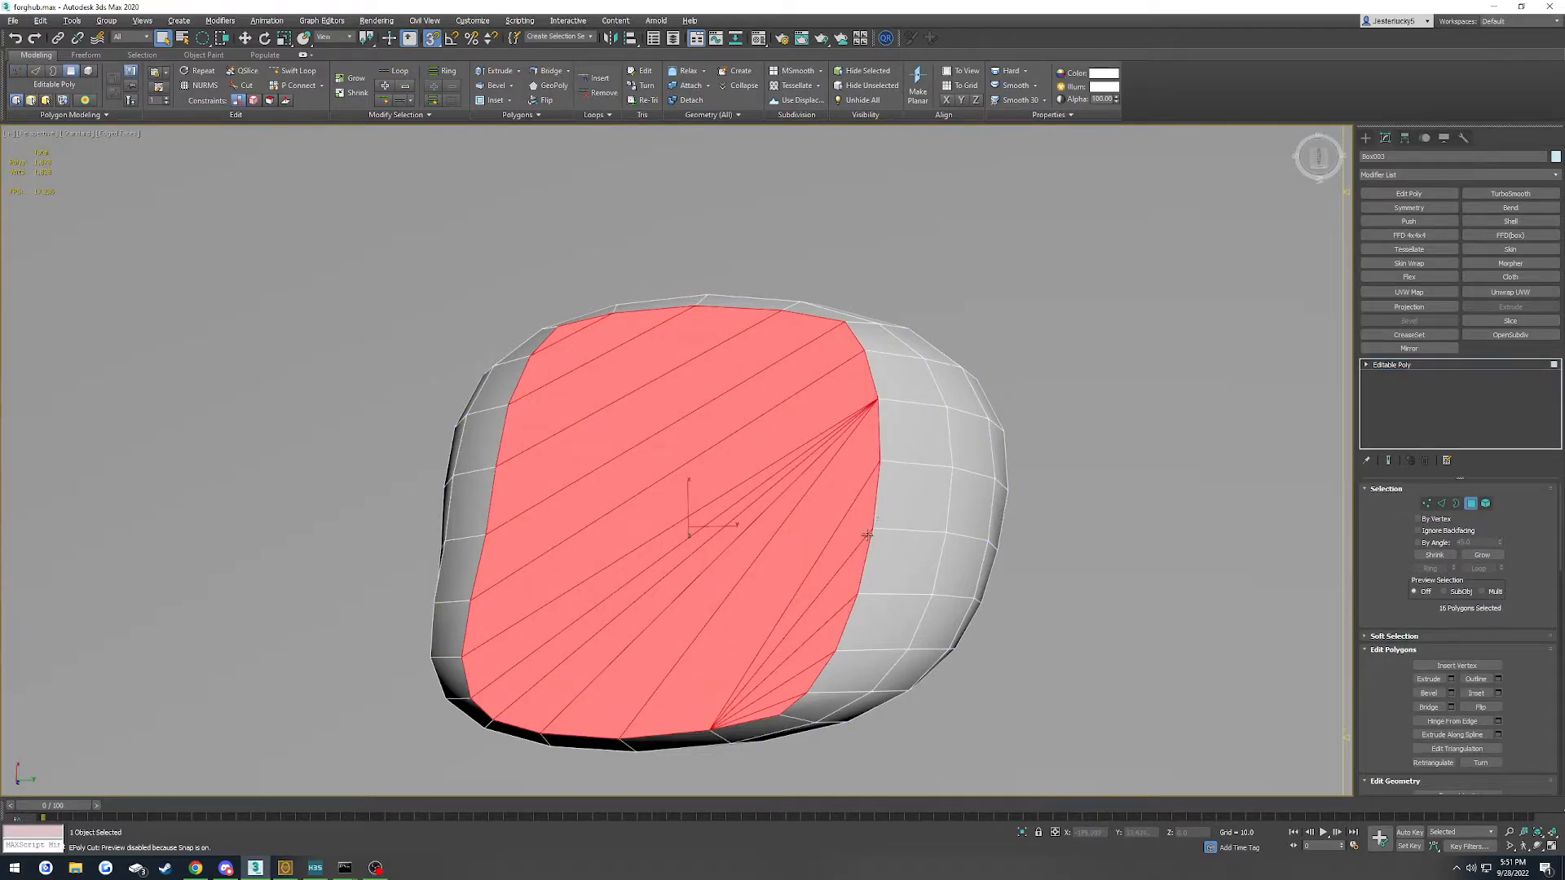
# Leave polygon editing on the rock and select all of the level's objects
pyautogui.scroll(-15, 869, 531)
pyautogui.press('z')
pyautogui.keyDown('alt'); pyautogui.moveTo(769, 528); pyautogui.dragTo(764, 497, button='middle'); pyautogui.keyUp('alt')
pyautogui.scroll(-15, 765, 497)
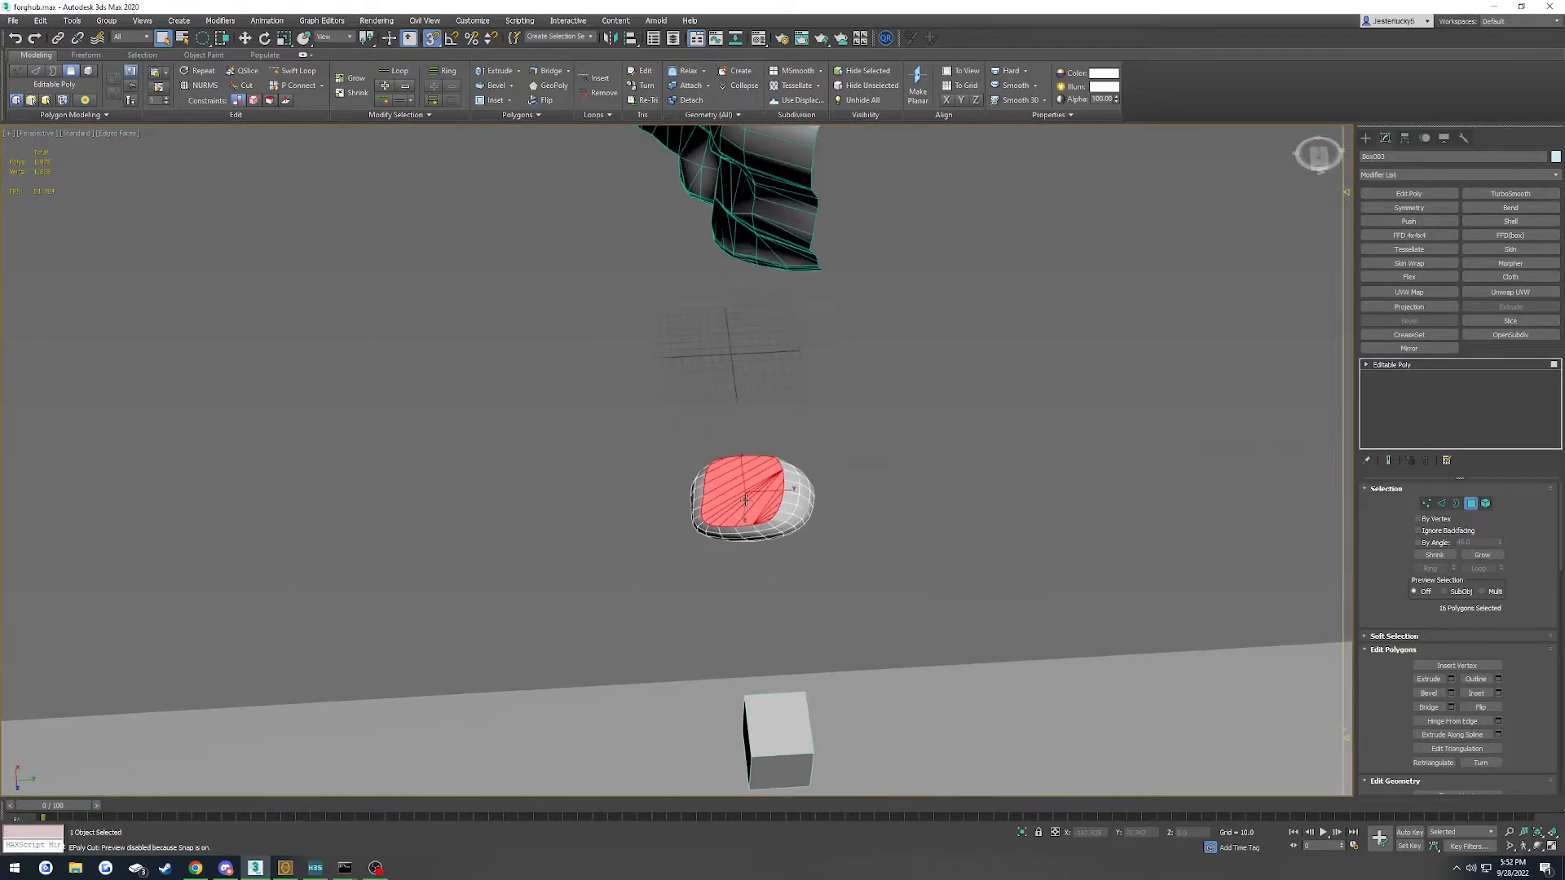
pyautogui.click(1390, 366)
pyautogui.scroll(-10, 950, 511)
pyautogui.moveTo(774, 375); pyautogui.dragTo(1255, 786)
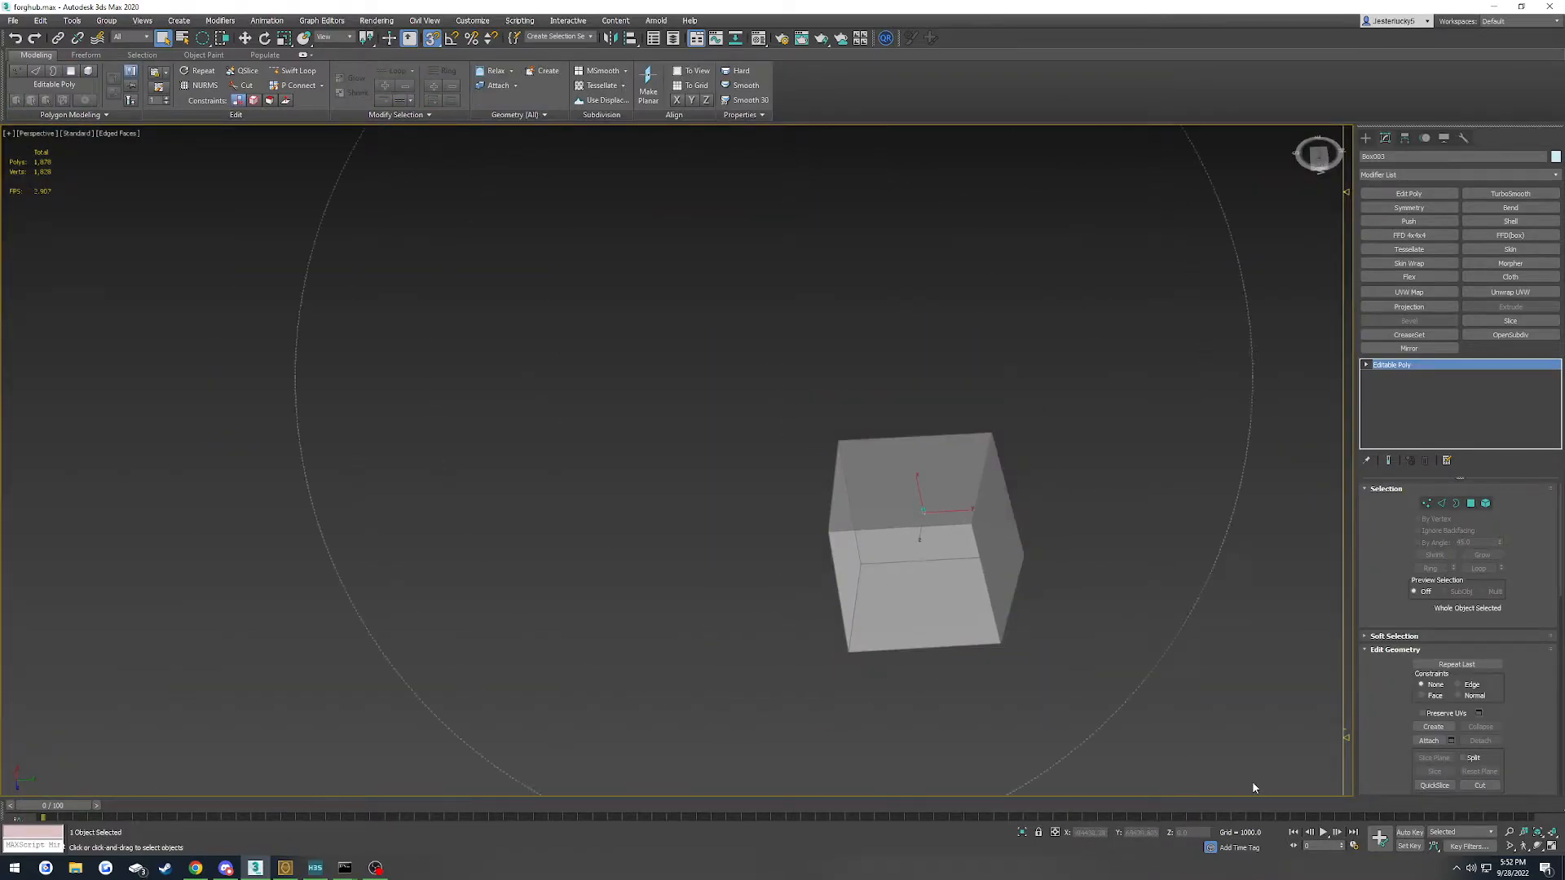
# Export the selected objects as FBX over the existing killyou file, keeping the current export options
pyautogui.click(39, 17)
pyautogui.moveTo(49, 206)
pyautogui.click(172, 212)
pyautogui.doubleClick(107, 97)
pyautogui.click(851, 452)
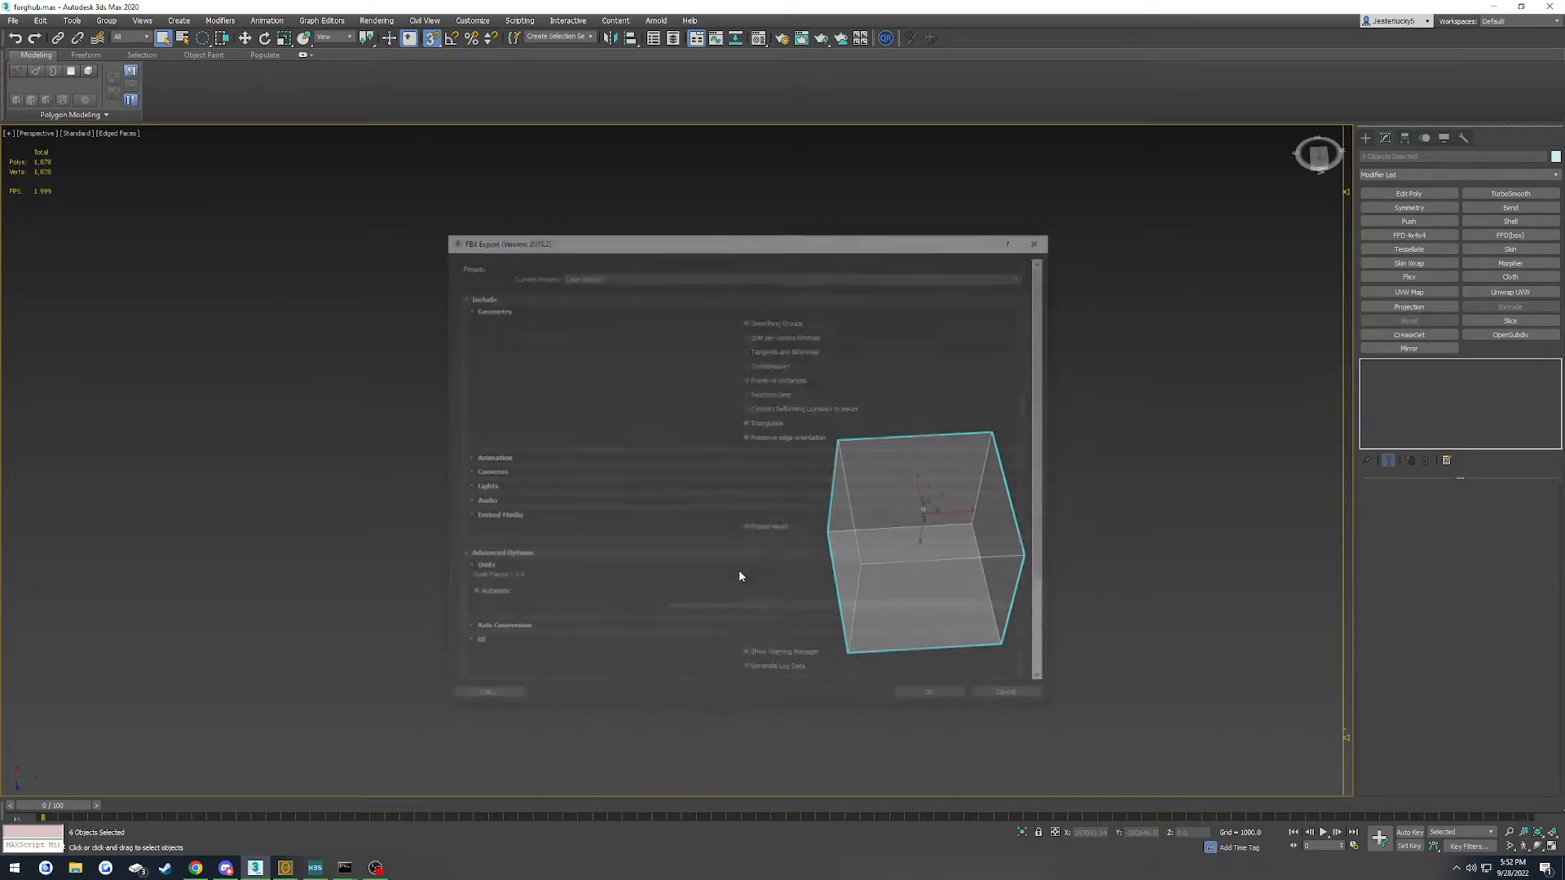
pyautogui.click(908, 699)
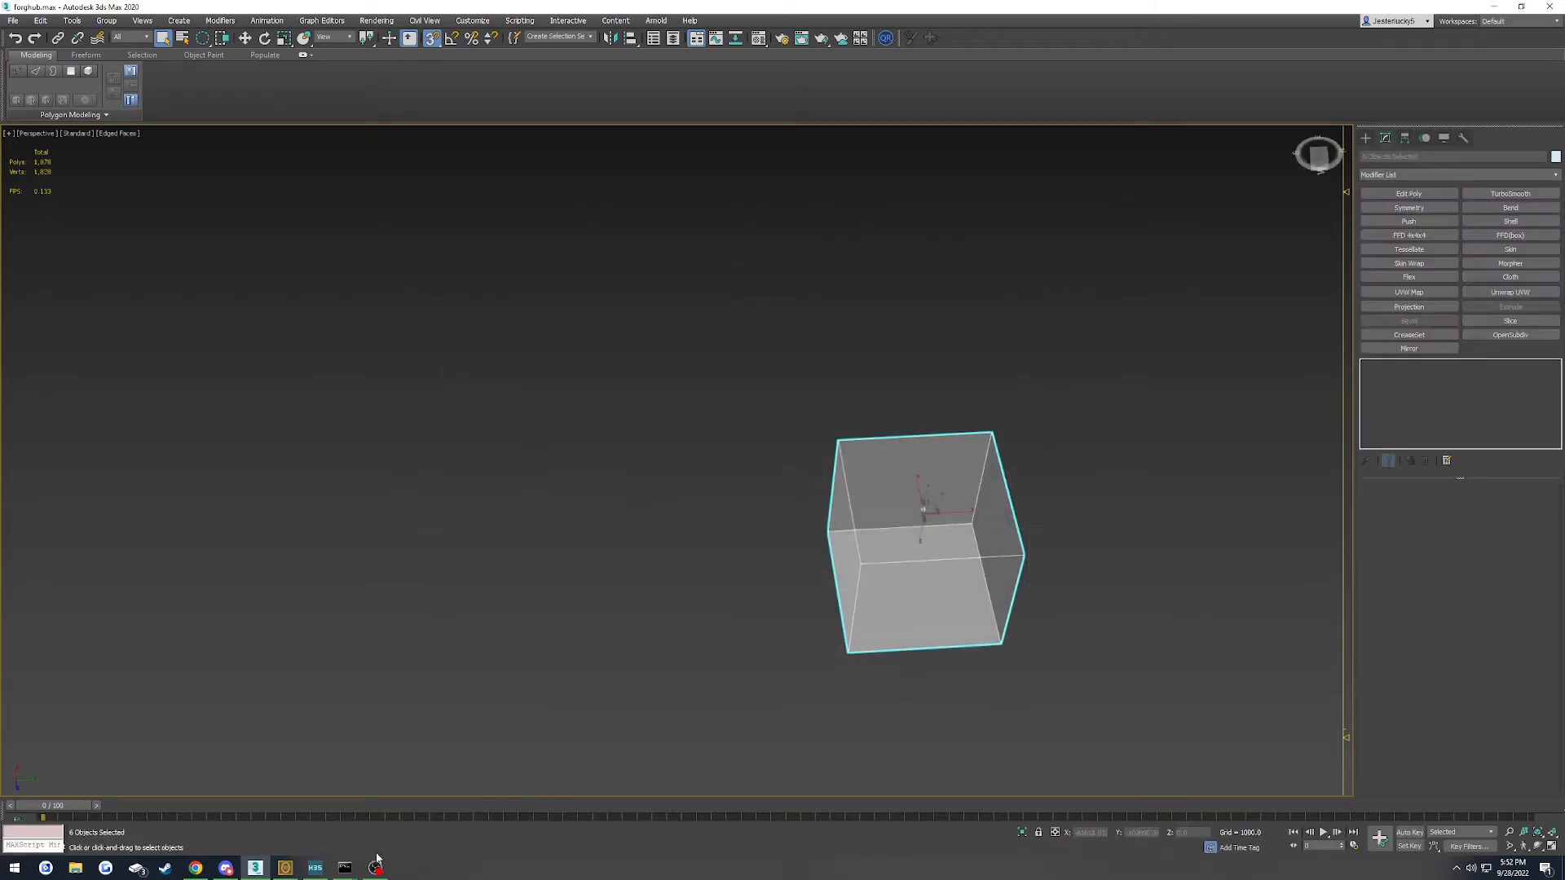
# Switch to Osoyoos, pick the killyou FBX for conversion and browse to data\levels\multi\blackheart as the save location
pyautogui.click(291, 869)
pyautogui.click(258, 261)
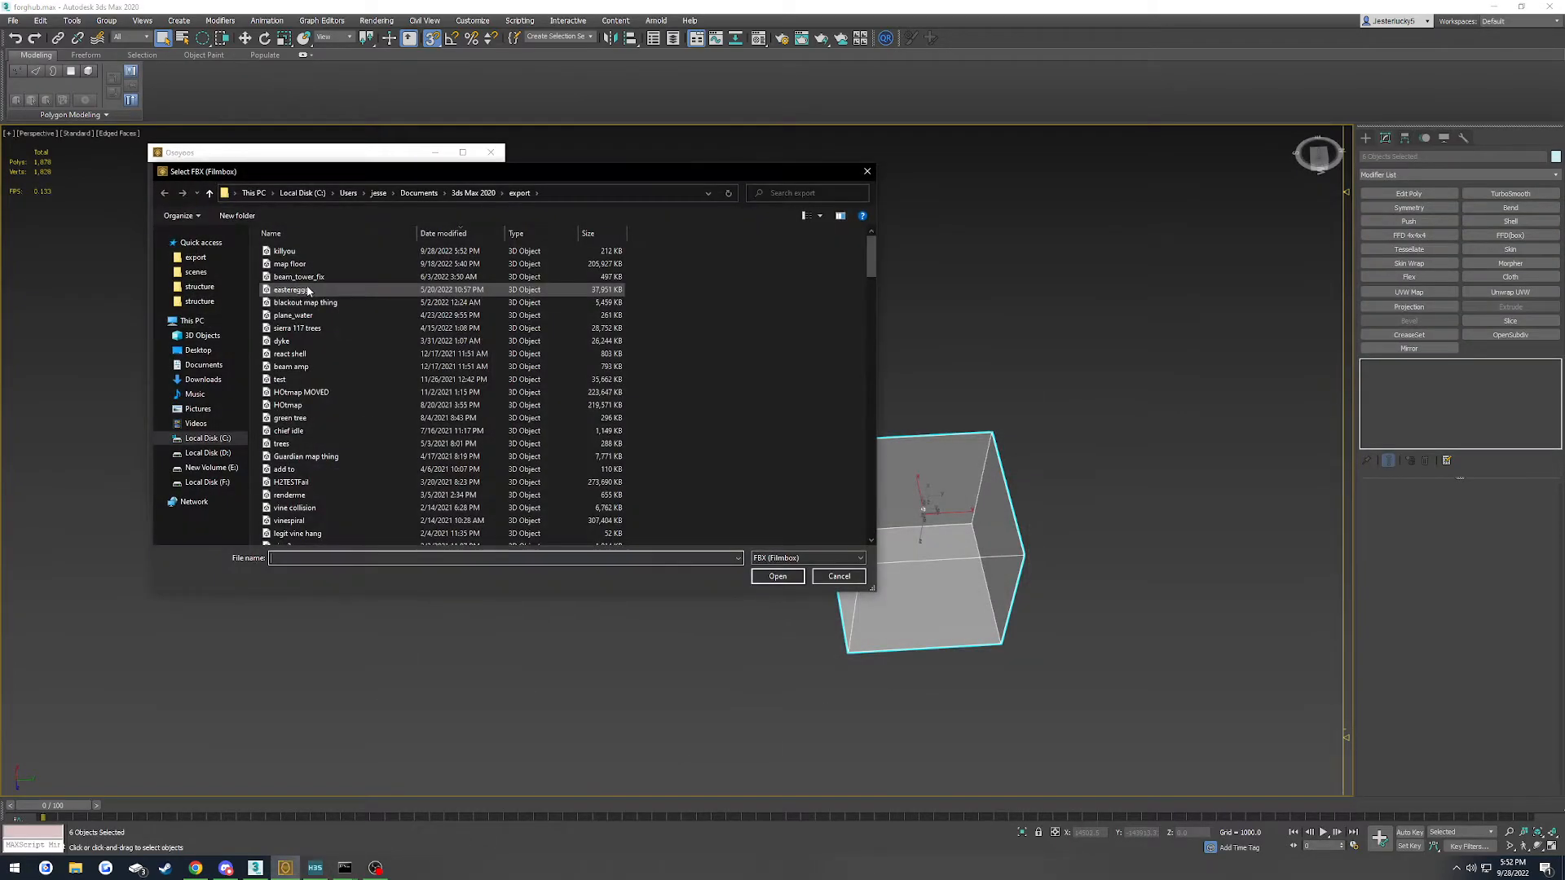
pyautogui.doubleClick(359, 265)
pyautogui.doubleClick(359, 280)
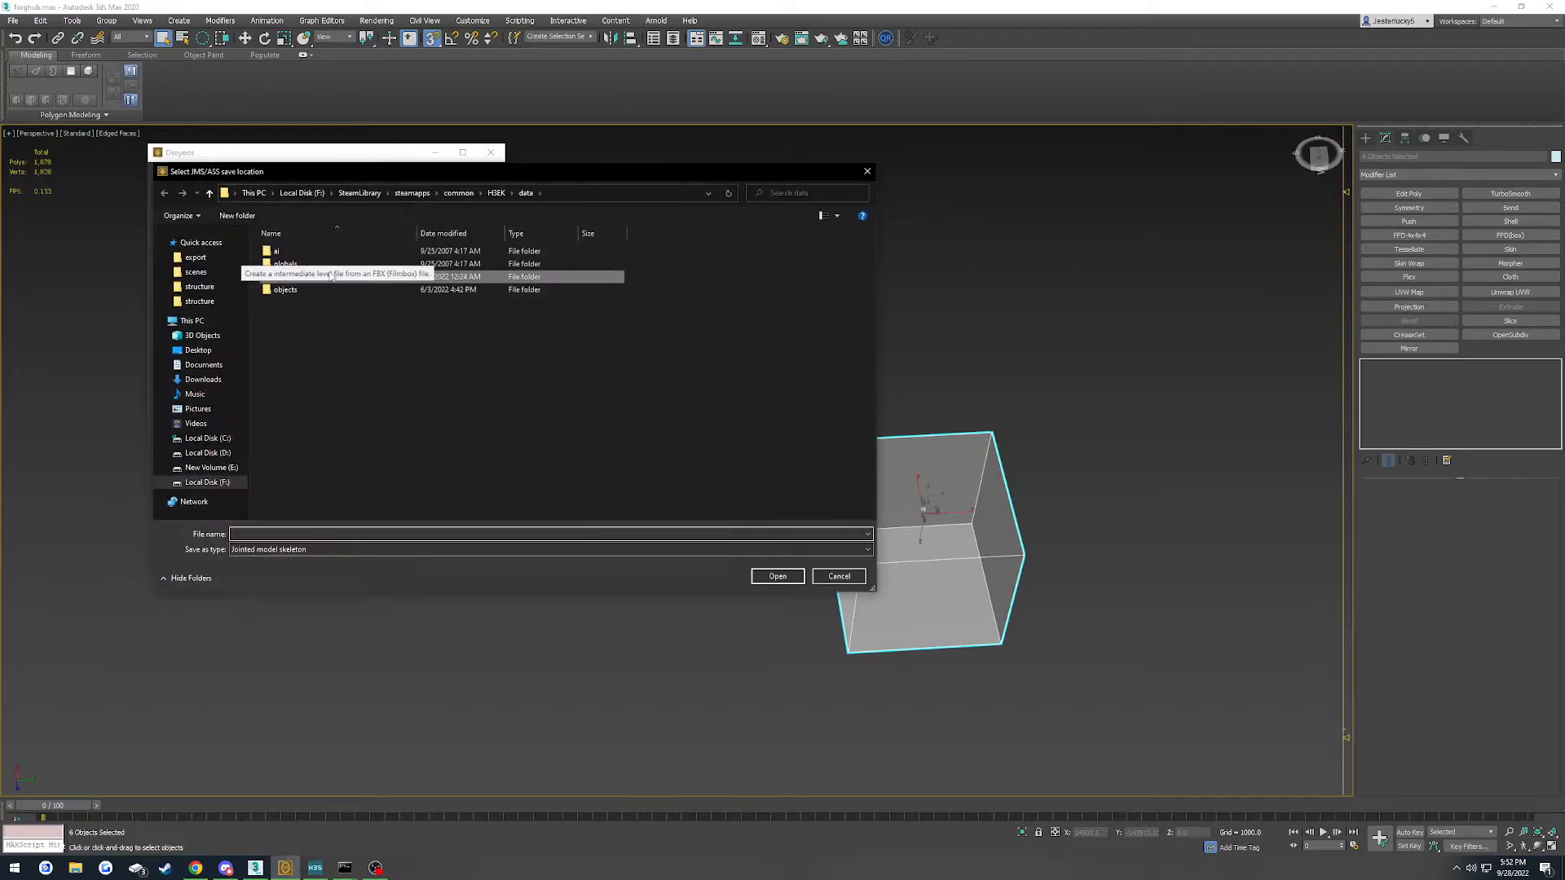
pyautogui.doubleClick(308, 264)
pyautogui.doubleClick(306, 265)
# Save the conversion as an Amalgam scene specification over blackheart.ASS in the structure folder and dismiss the conversion console
pyautogui.click(351, 550)
pyautogui.click(300, 573)
pyautogui.click(309, 550)
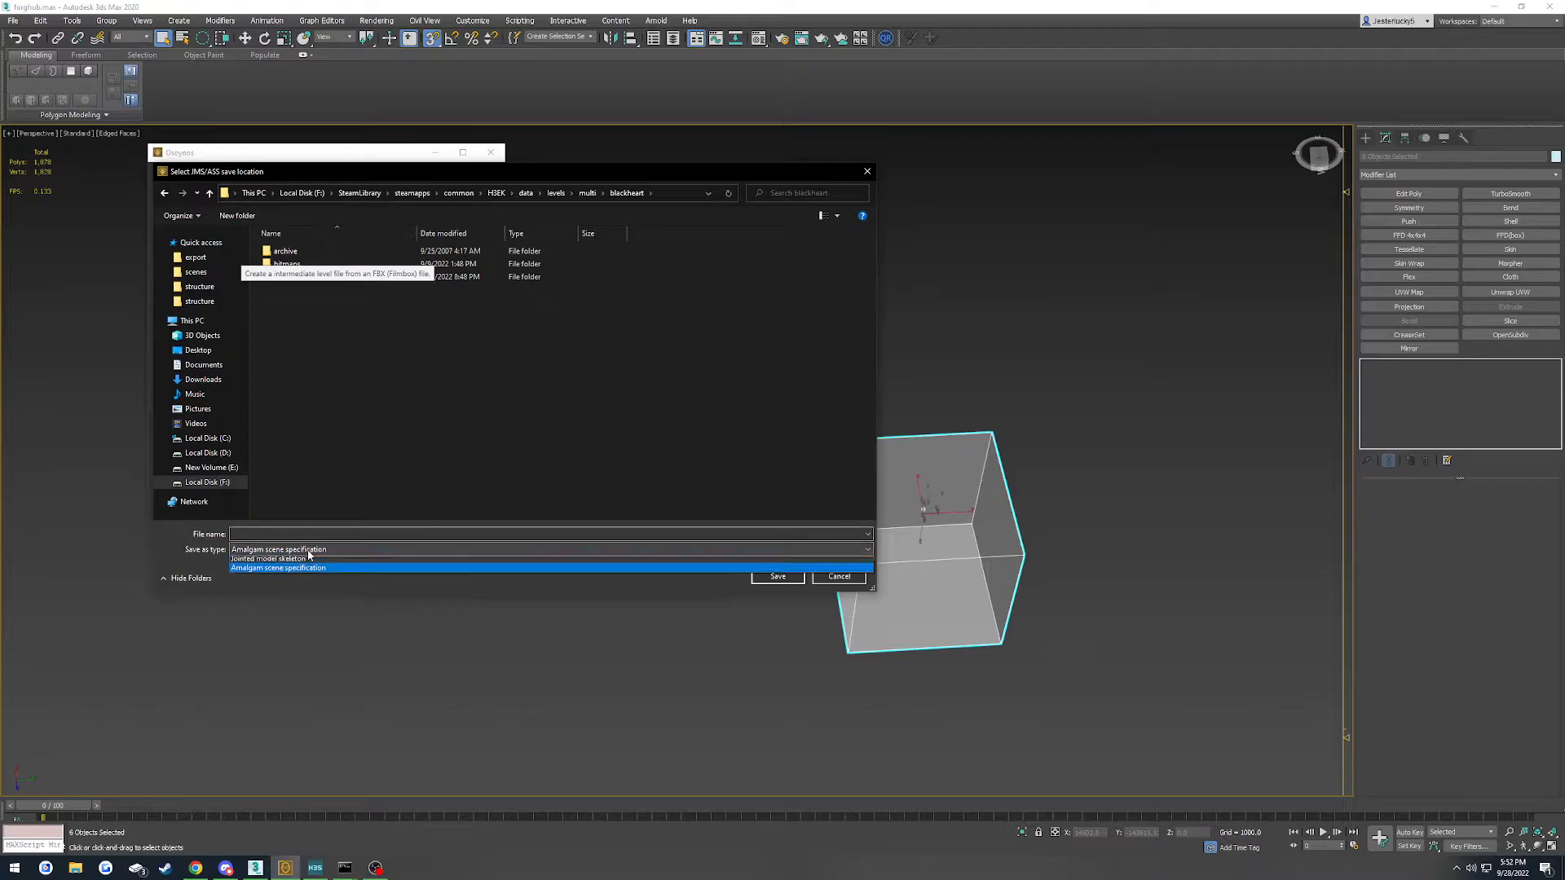
pyautogui.click(299, 572)
pyautogui.doubleClick(346, 266)
pyautogui.hotkey('alt', 'Left')
pyautogui.doubleClick(350, 280)
pyautogui.doubleClick(311, 265)
pyautogui.click(809, 434)
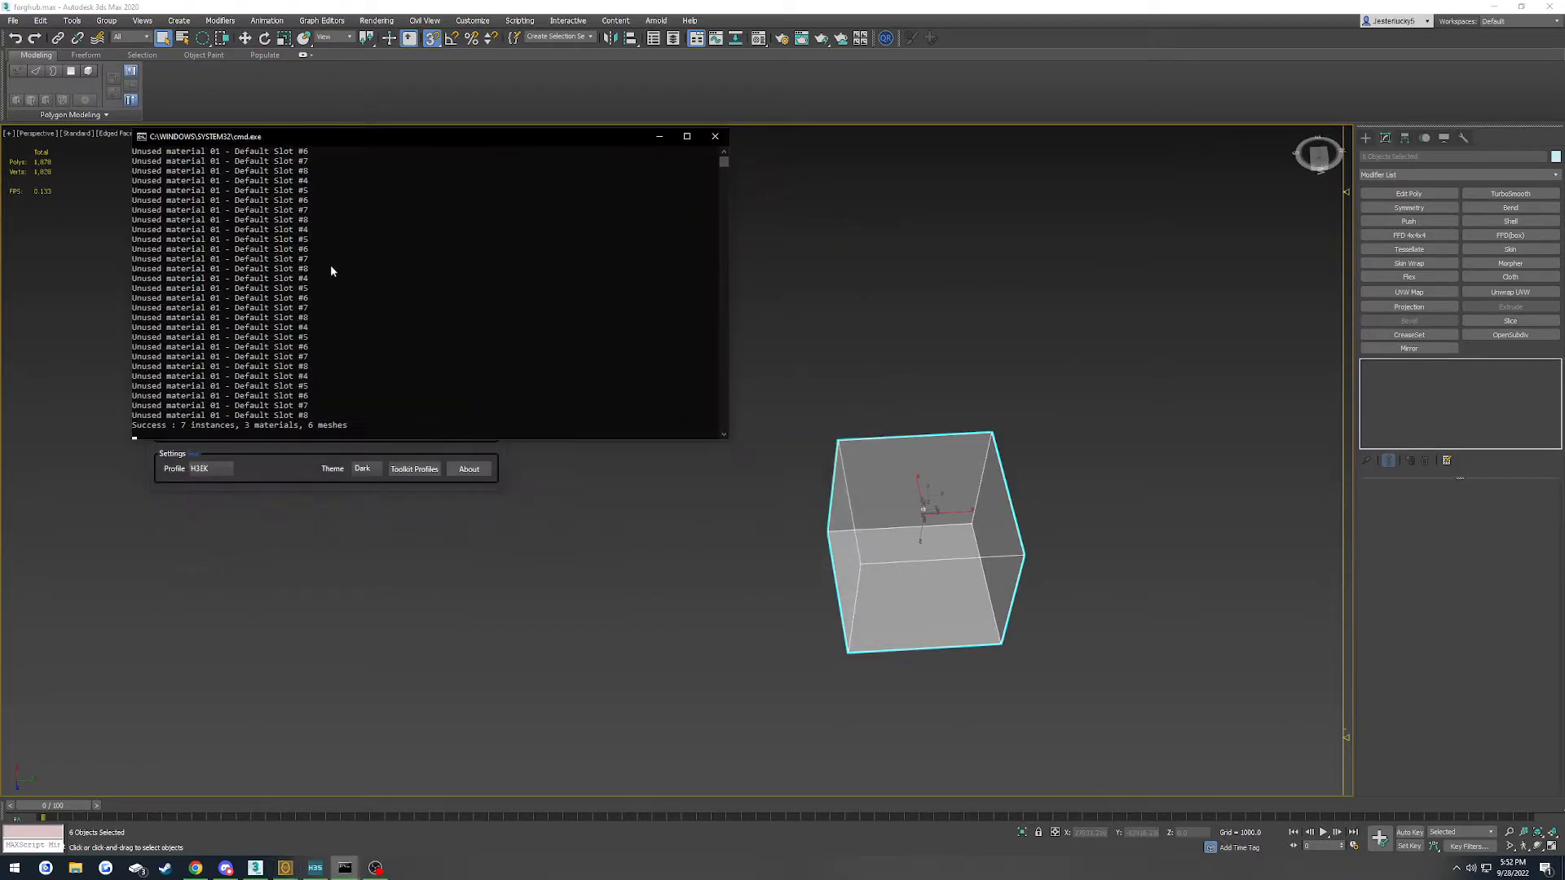
pyautogui.press('Return')
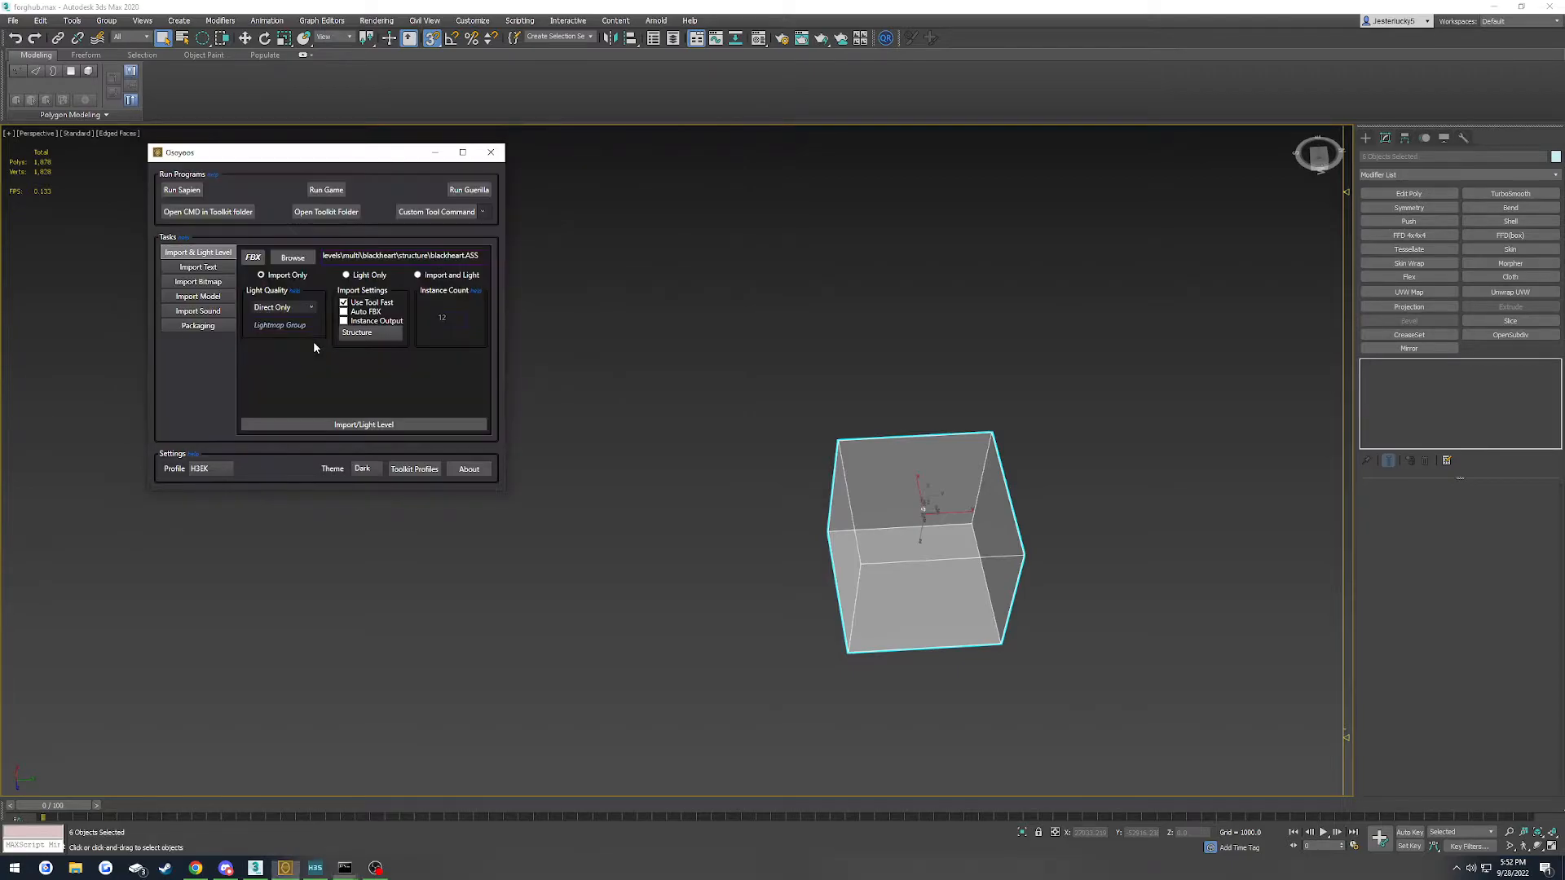
# Choose the updated blackheart.ASS as the level file and run the import-only structure import again
pyautogui.click(302, 258)
pyautogui.doubleClick(325, 267)
pyautogui.click(364, 424)
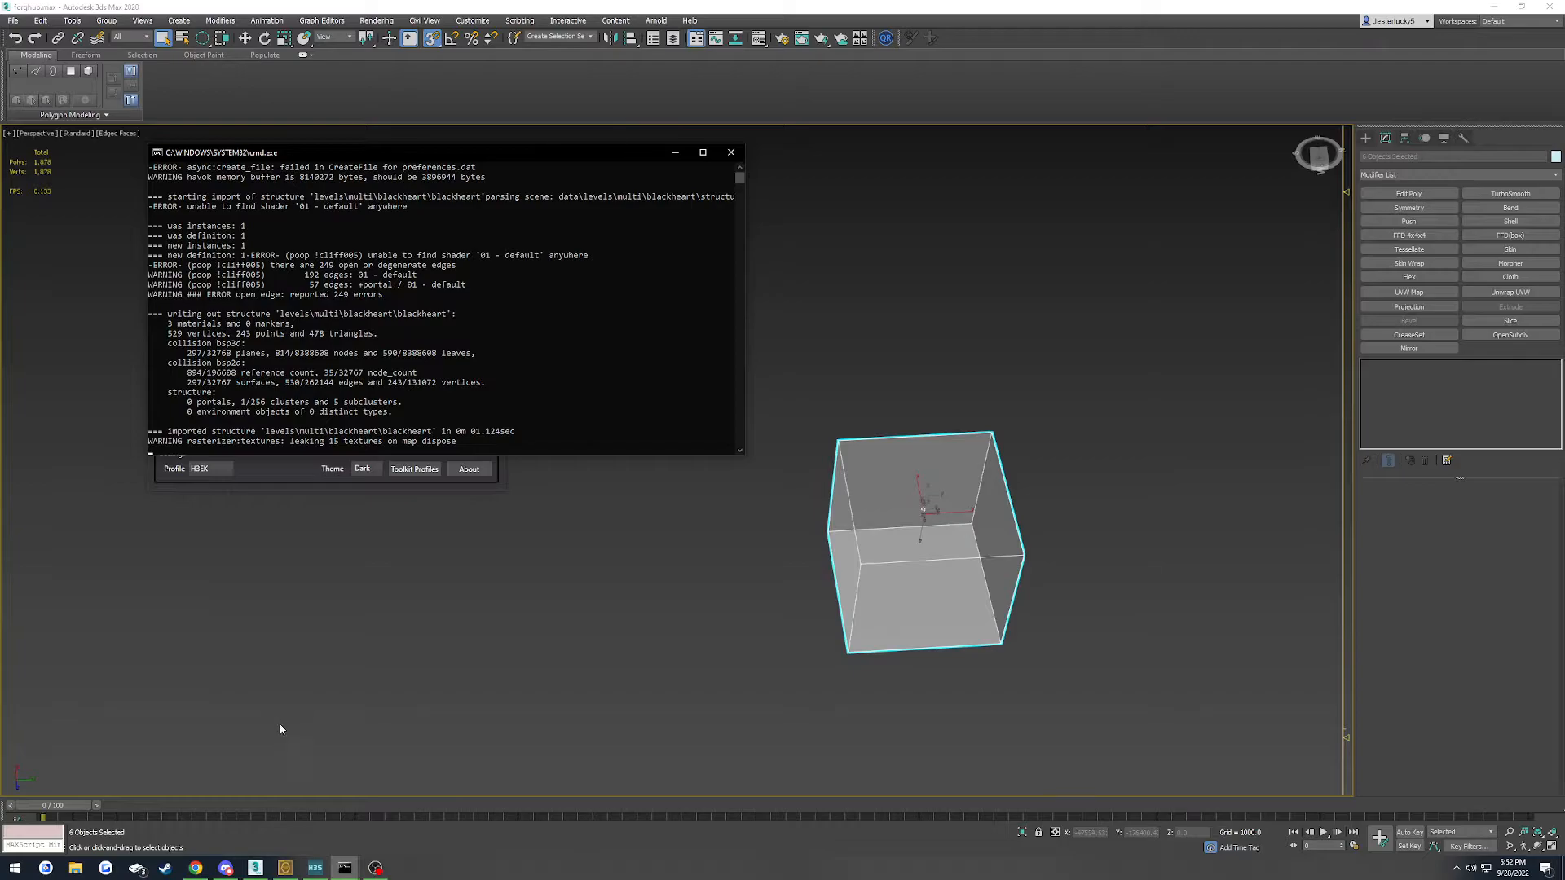
# Switch to Sapien and fly around the re-imported level to examine it for remaining open edges
pyautogui.click(316, 868)
pyautogui.moveTo(734, 530); pyautogui.dragTo(1223, 530, button='middle')
pyautogui.press('w')
pyautogui.press('w')
pyautogui.press('shift')
pyautogui.moveTo(877, 436); pyautogui.dragTo(774, 358, button='middle')
pyautogui.press('w')
pyautogui.press('s')
pyautogui.press('w')
pyautogui.press('s')
pyautogui.press('w')
pyautogui.press('s')
pyautogui.press('w')
pyautogui.press('s')
pyautogui.press('s')
pyautogui.press('w')
pyautogui.press('s')
pyautogui.press('s')
# Switch to 3ds Max, select the cliff object and isolate it
pyautogui.click(255, 868)
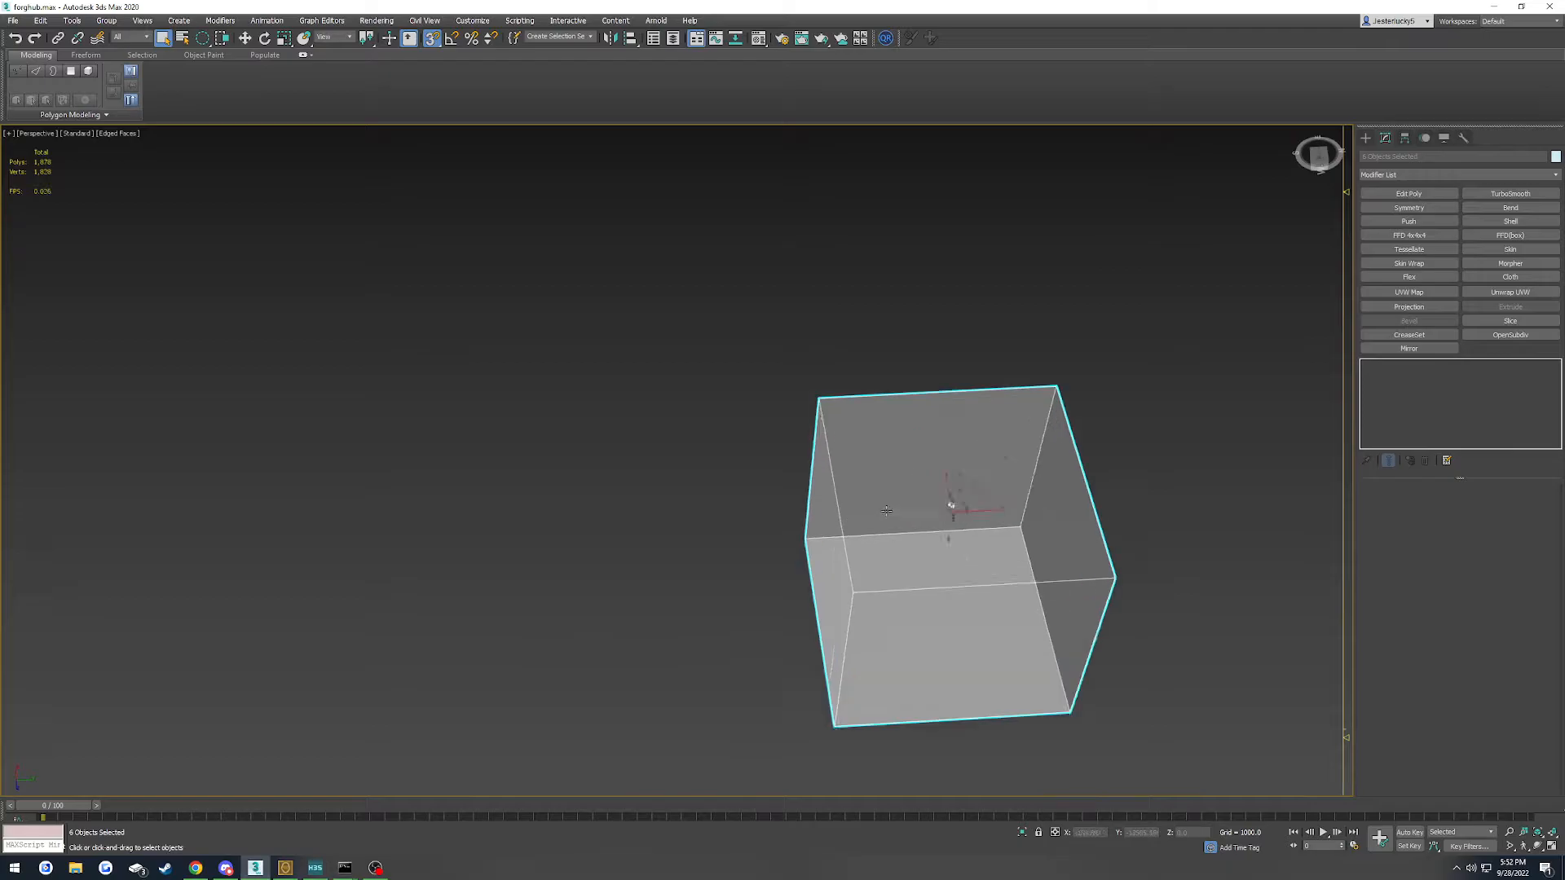
pyautogui.scroll(2, 884, 512)
pyautogui.click(911, 514)
pyautogui.press('z')
pyautogui.keyDown('alt'); pyautogui.moveTo(912, 513); pyautogui.dragTo(839, 489, button='middle'); pyautogui.keyUp('alt')
pyautogui.scroll(-7, 838, 489)
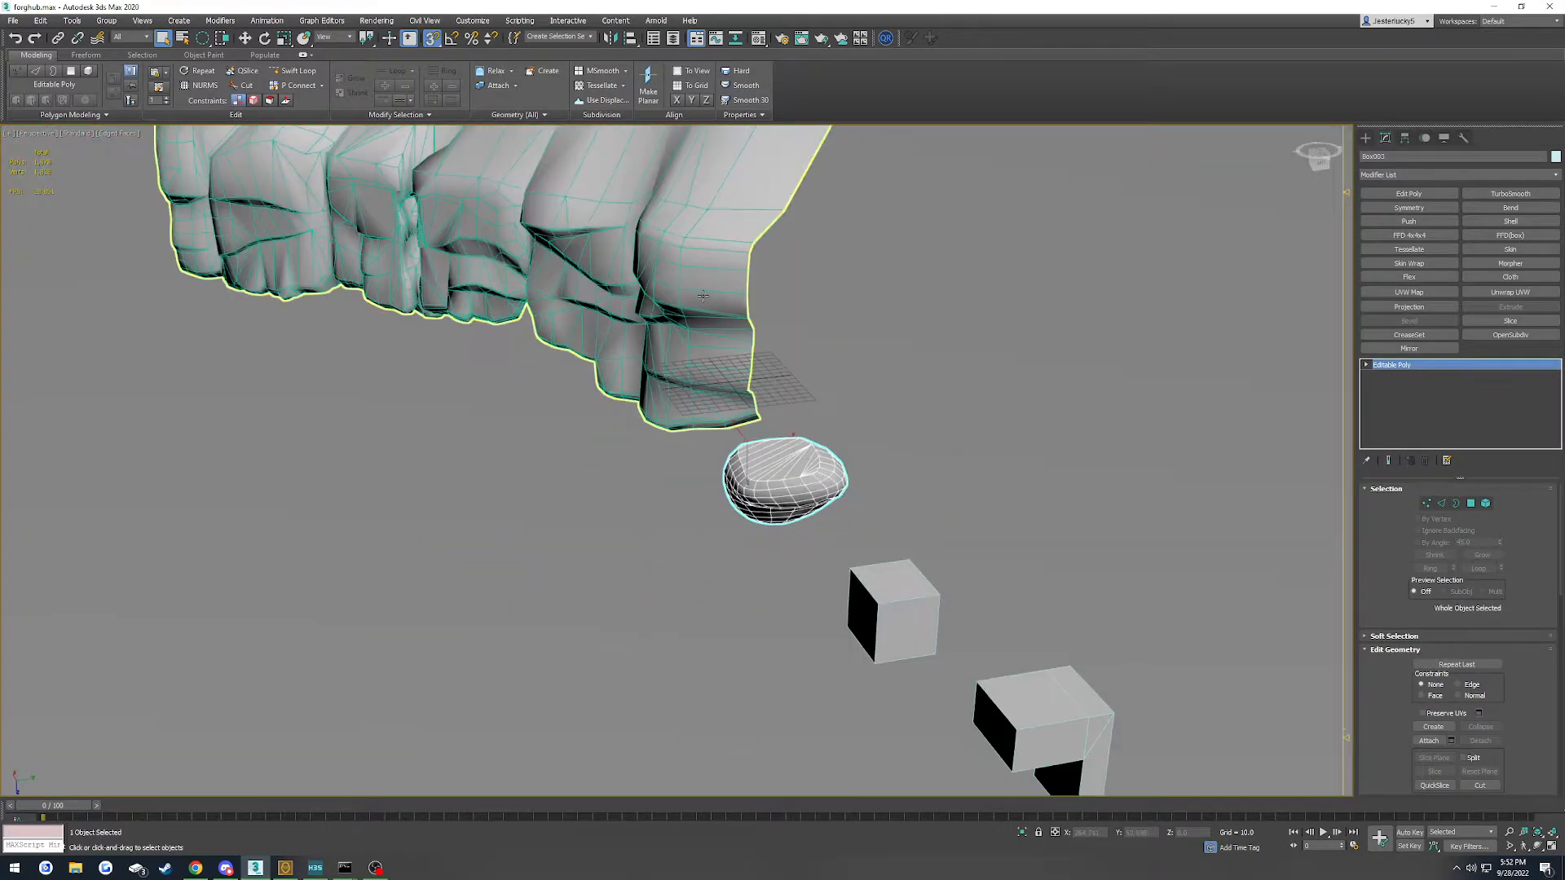
pyautogui.click(703, 297)
pyautogui.press('z')
pyautogui.keyDown('alt'); pyautogui.moveTo(716, 377); pyautogui.dragTo(576, 525, button='middle'); pyautogui.keyUp('alt')
pyautogui.rightClick(638, 482)
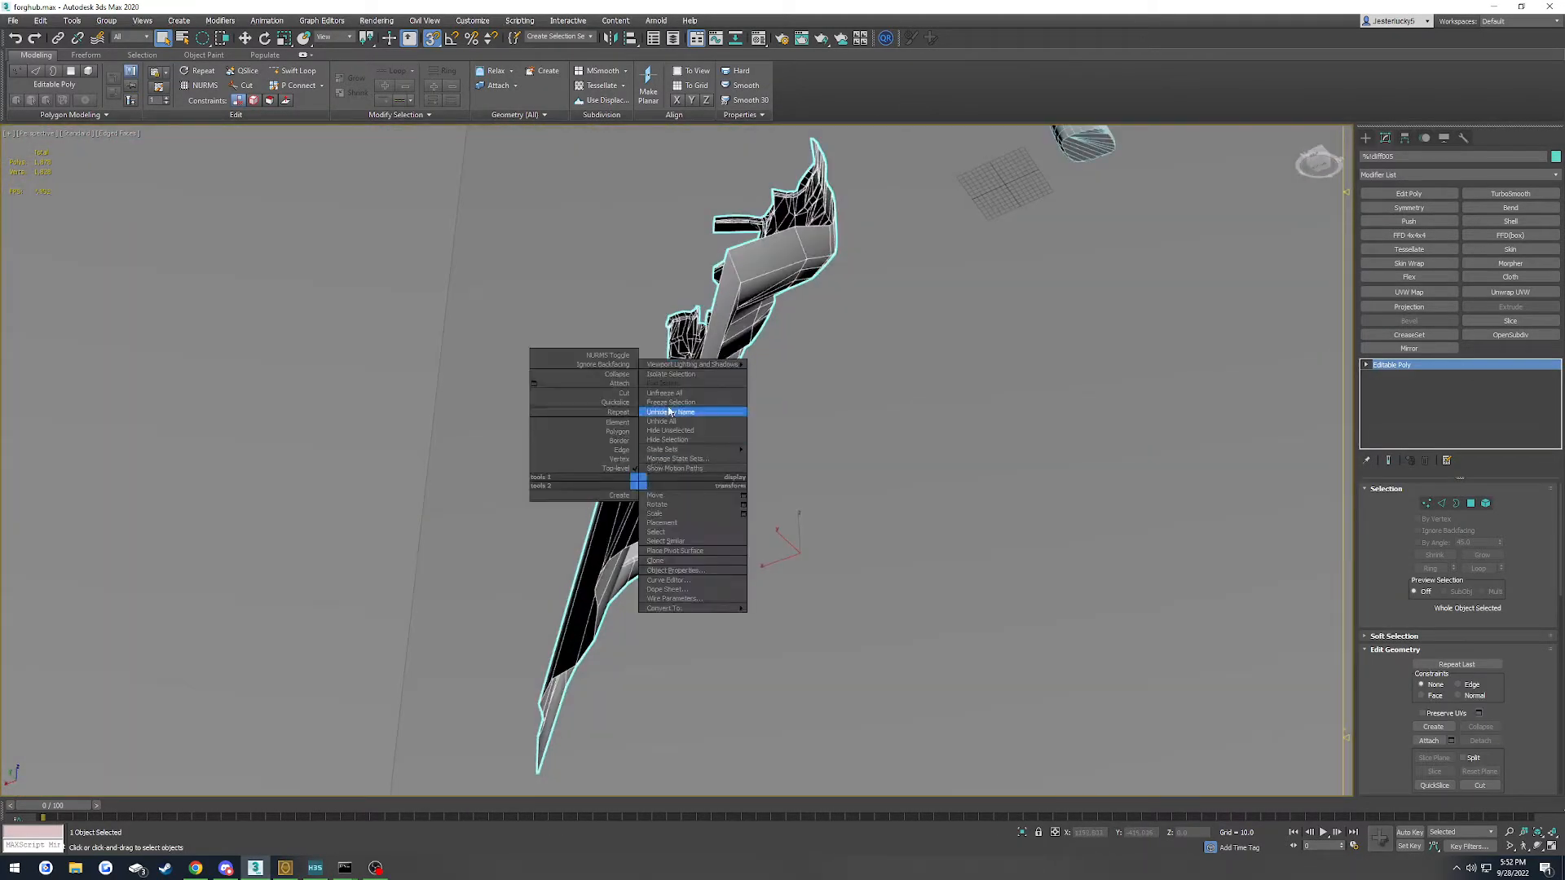
pyautogui.click(671, 375)
# Delete the stray polygons on the isolated cliff
pyautogui.keyDown('alt'); pyautogui.moveTo(699, 502); pyautogui.dragTo(621, 494, button='middle'); pyautogui.keyUp('alt')
pyautogui.press('z')
pyautogui.press('4')
pyautogui.hotkey('alt', 'c')
pyautogui.click(716, 377)
pyautogui.scroll(-5, 1509, 668)
pyautogui.click(1434, 789)
pyautogui.press('z')
pyautogui.moveTo(778, 515)
pyautogui.keyDown('alt'); pyautogui.mouseDown(button='middle')
pyautogui.moveTo(734, 499)
pyautogui.moveTo(592, 533)
pyautogui.moveTo(764, 523)
pyautogui.mouseUp(button='middle'); pyautogui.keyUp('alt')
pyautogui.press('Delete')
# Select and delete the vertices of the thin sliver faces floating around the cliff's gap
pyautogui.moveTo(703, 422)
pyautogui.keyDown('alt'); pyautogui.mouseDown(button='middle')
pyautogui.moveTo(684, 457)
pyautogui.moveTo(712, 472)
pyautogui.moveTo(674, 380)
pyautogui.moveTo(686, 400)
pyautogui.mouseUp(button='middle'); pyautogui.keyUp('alt')
pyautogui.keyDown('alt'); pyautogui.moveTo(706, 495); pyautogui.dragTo(723, 450, button='middle'); pyautogui.keyUp('alt')
pyautogui.scroll(5, 743, 481)
pyautogui.press('1')
pyautogui.moveTo(747, 479); pyautogui.dragTo(666, 402)
pyautogui.keyDown('alt'); pyautogui.moveTo(706, 474); pyautogui.dragTo(713, 479, button='middle'); pyautogui.keyUp('alt')
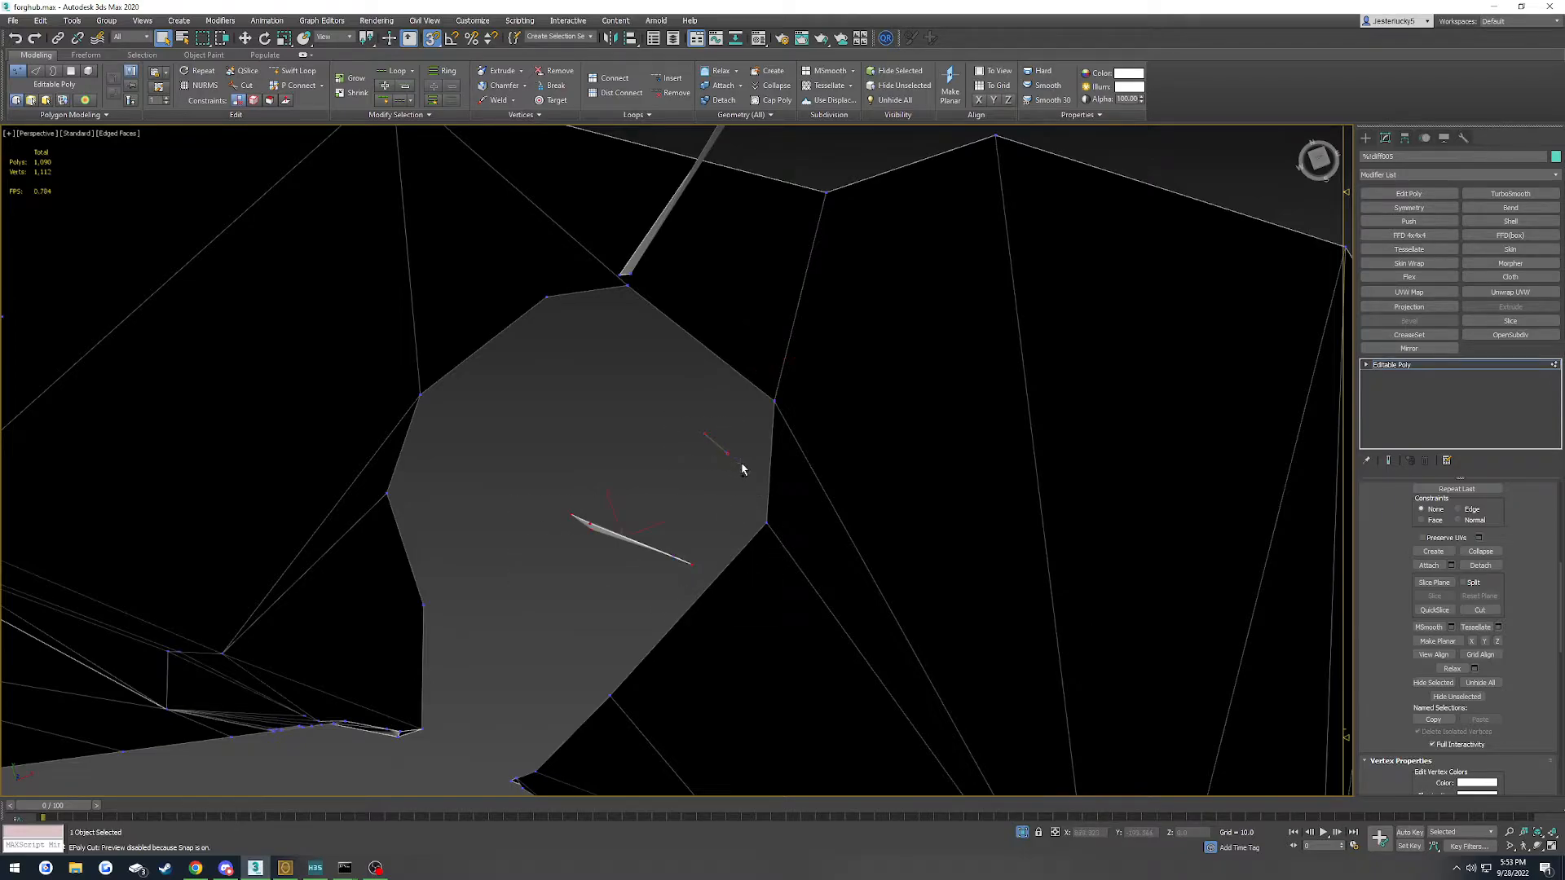
pyautogui.keyDown('alt'); pyautogui.moveTo(665, 347); pyautogui.dragTo(668, 406, button='middle'); pyautogui.keyUp('alt')
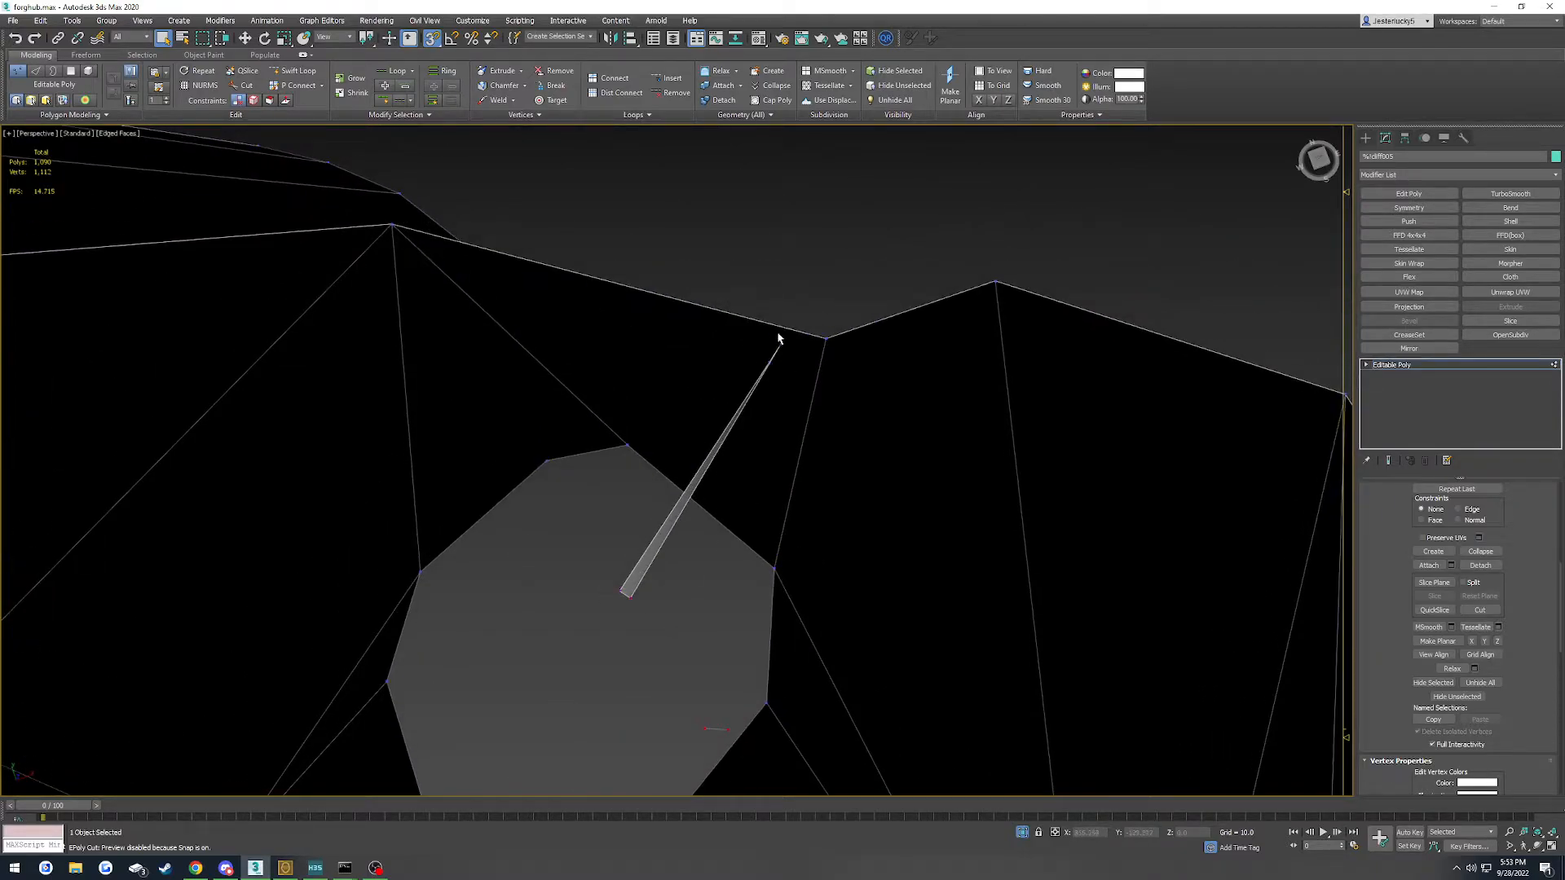
pyautogui.press('Delete')
pyautogui.scroll(-3, 716, 432)
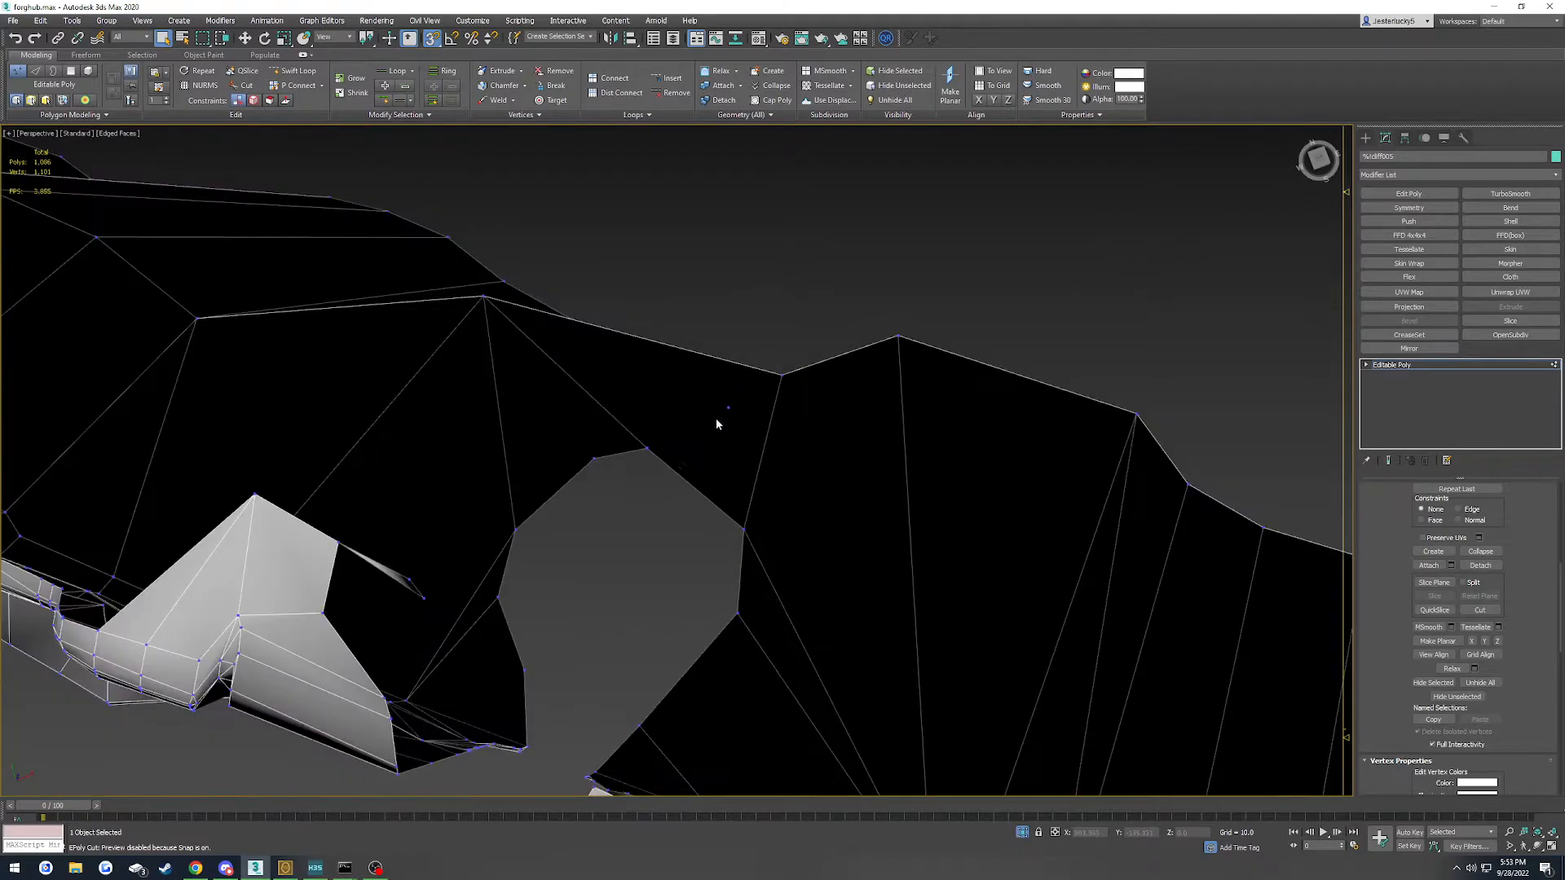
pyautogui.moveTo(676, 481)
pyautogui.keyDown('alt'); pyautogui.mouseDown(button='middle')
pyautogui.moveTo(668, 575)
pyautogui.moveTo(683, 484)
pyautogui.mouseUp(button='middle'); pyautogui.keyUp('alt')
pyautogui.scroll(-7, 675, 575)
pyautogui.scroll(4, 696, 434)
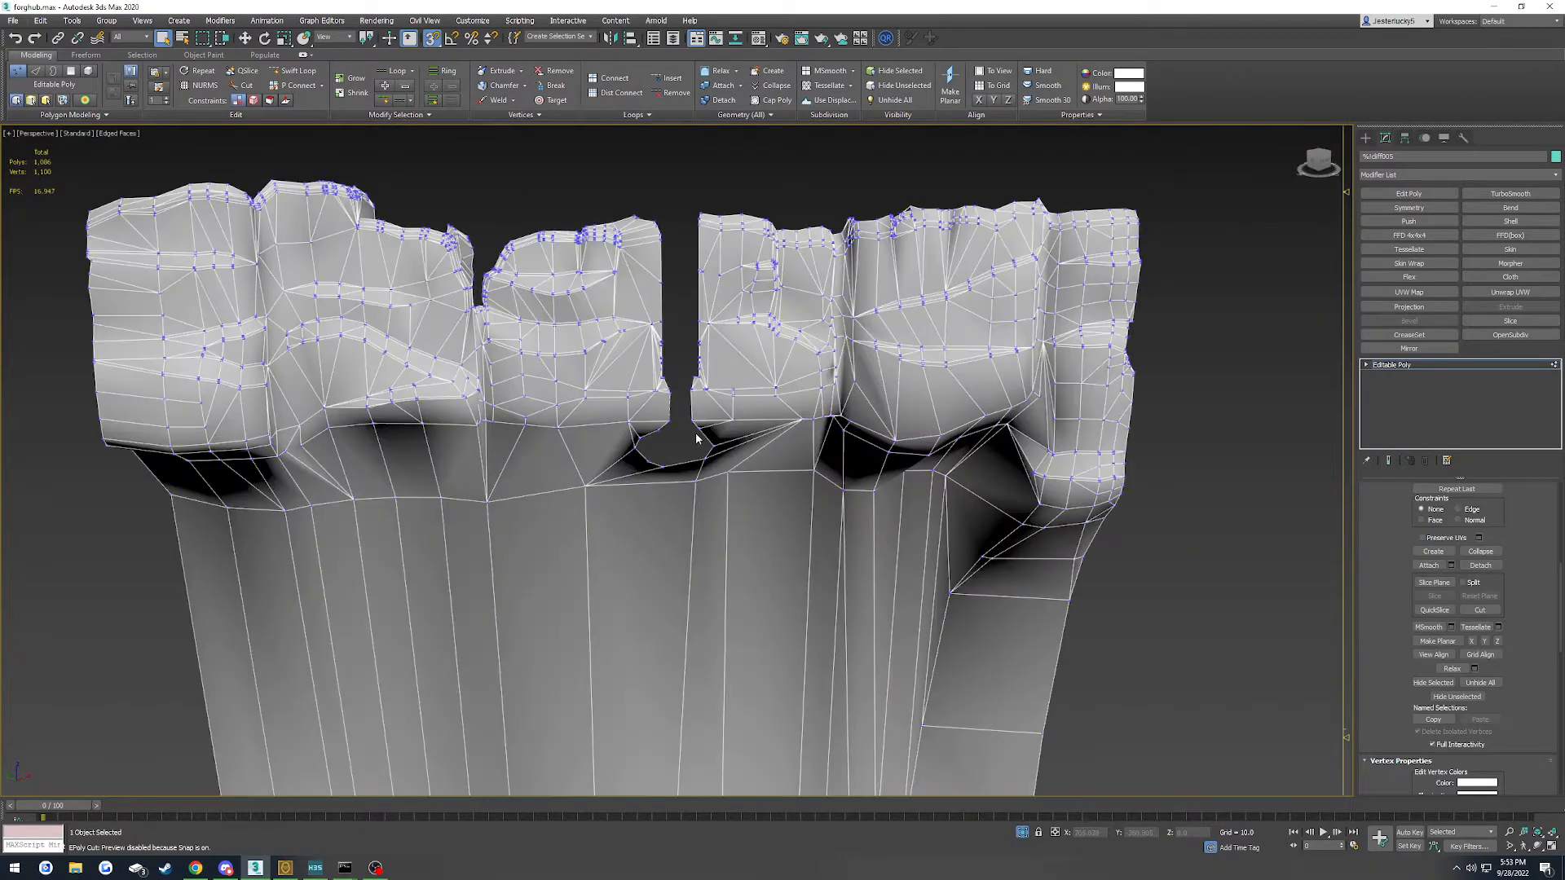
# Show the cliff's open borders and compare them with the open-edge markers around the gap in Sapien
pyautogui.press('3')
pyautogui.scroll(-4, 697, 438)
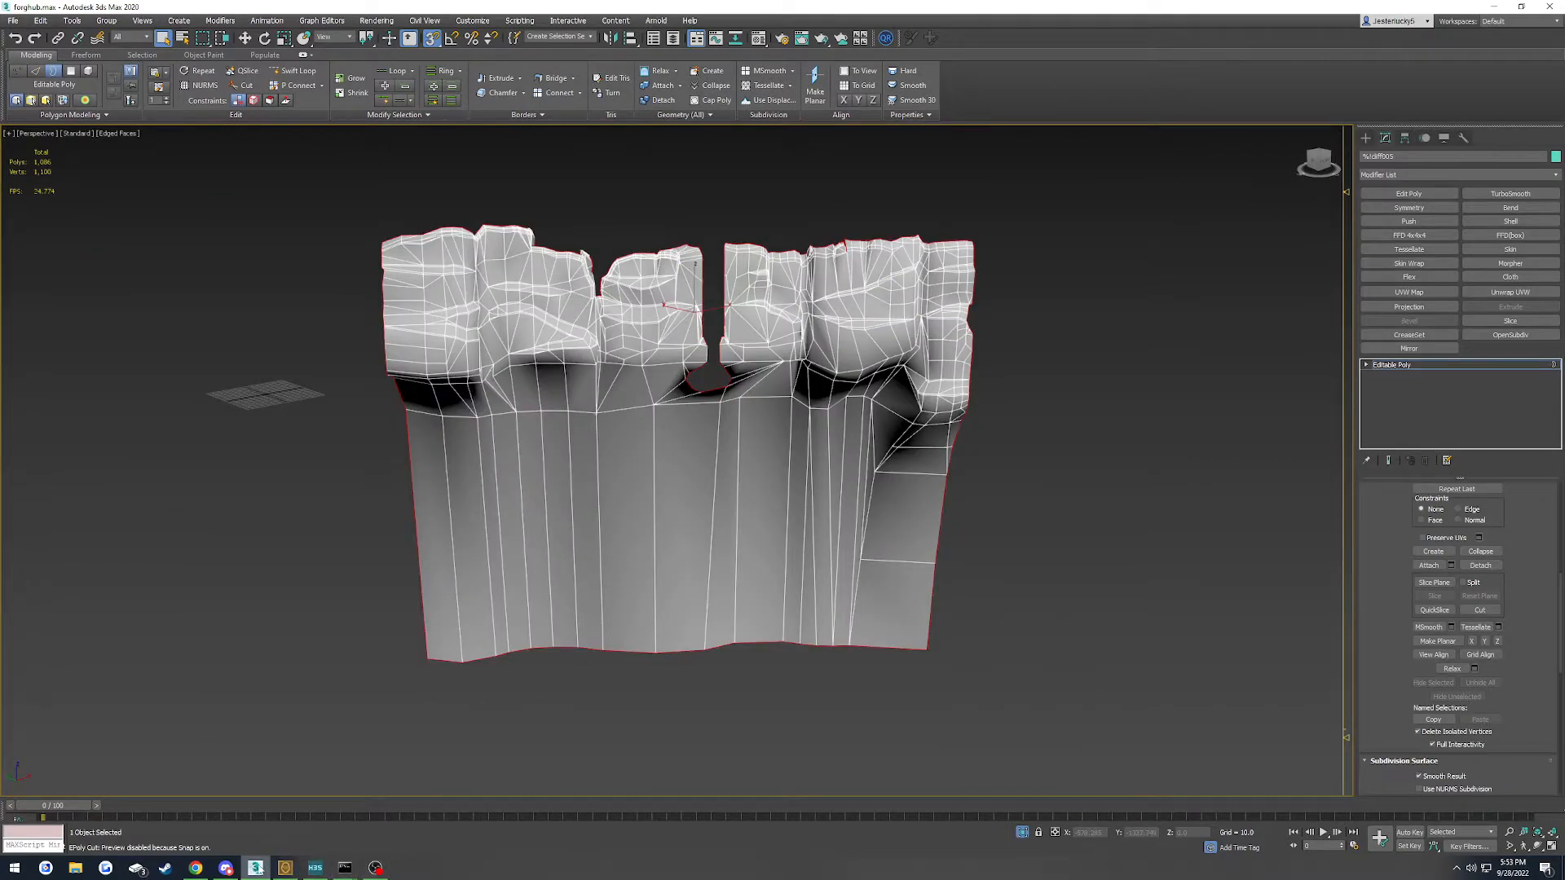
pyautogui.click(315, 868)
pyautogui.press('w')
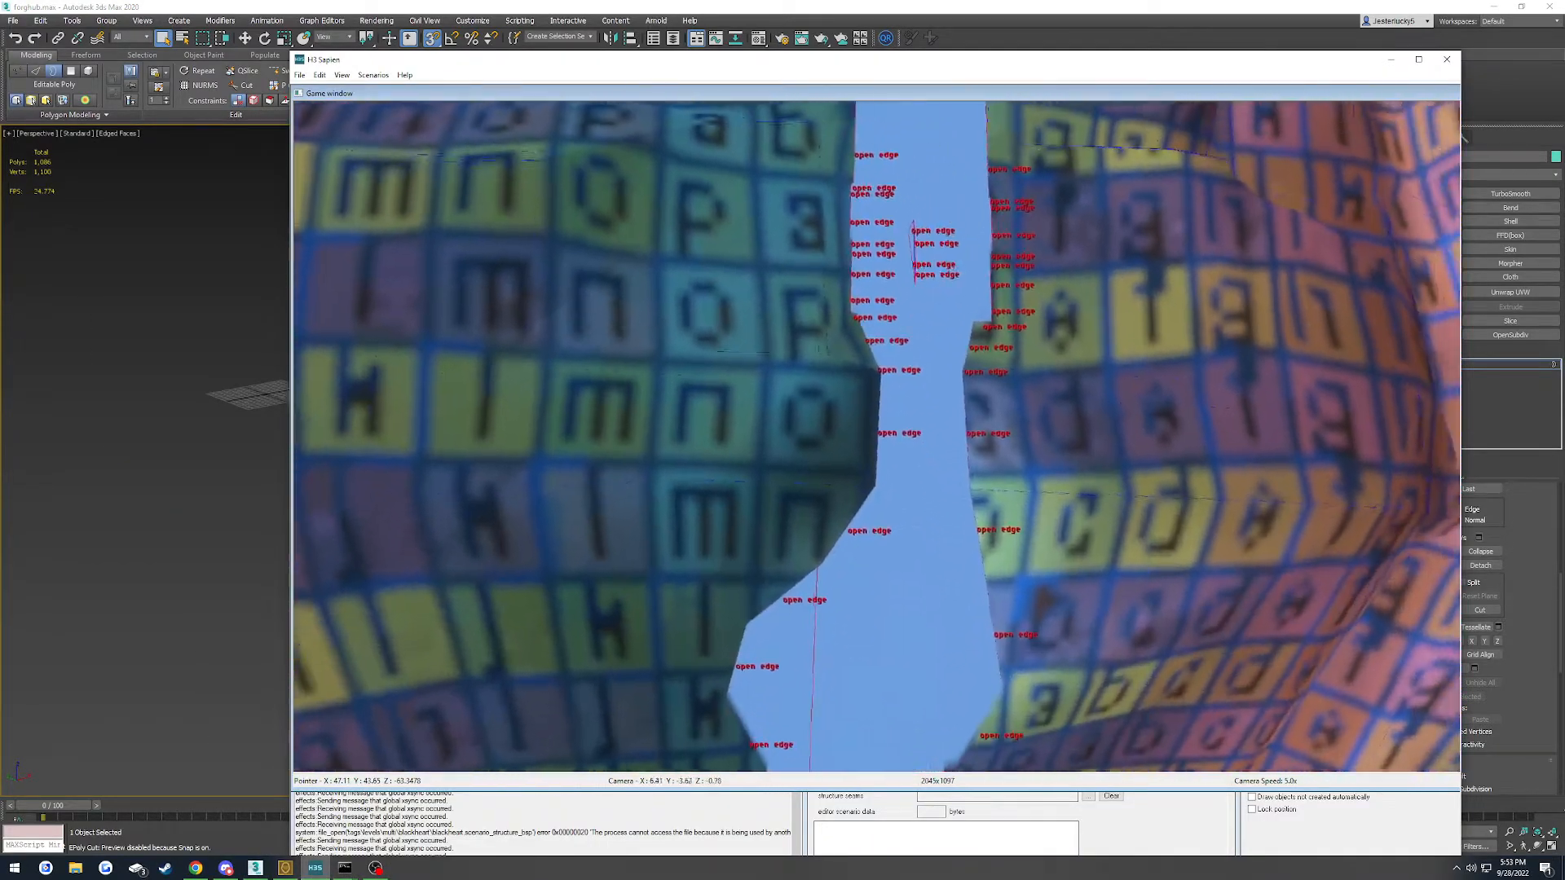
pyautogui.press('w')
pyautogui.press('s')
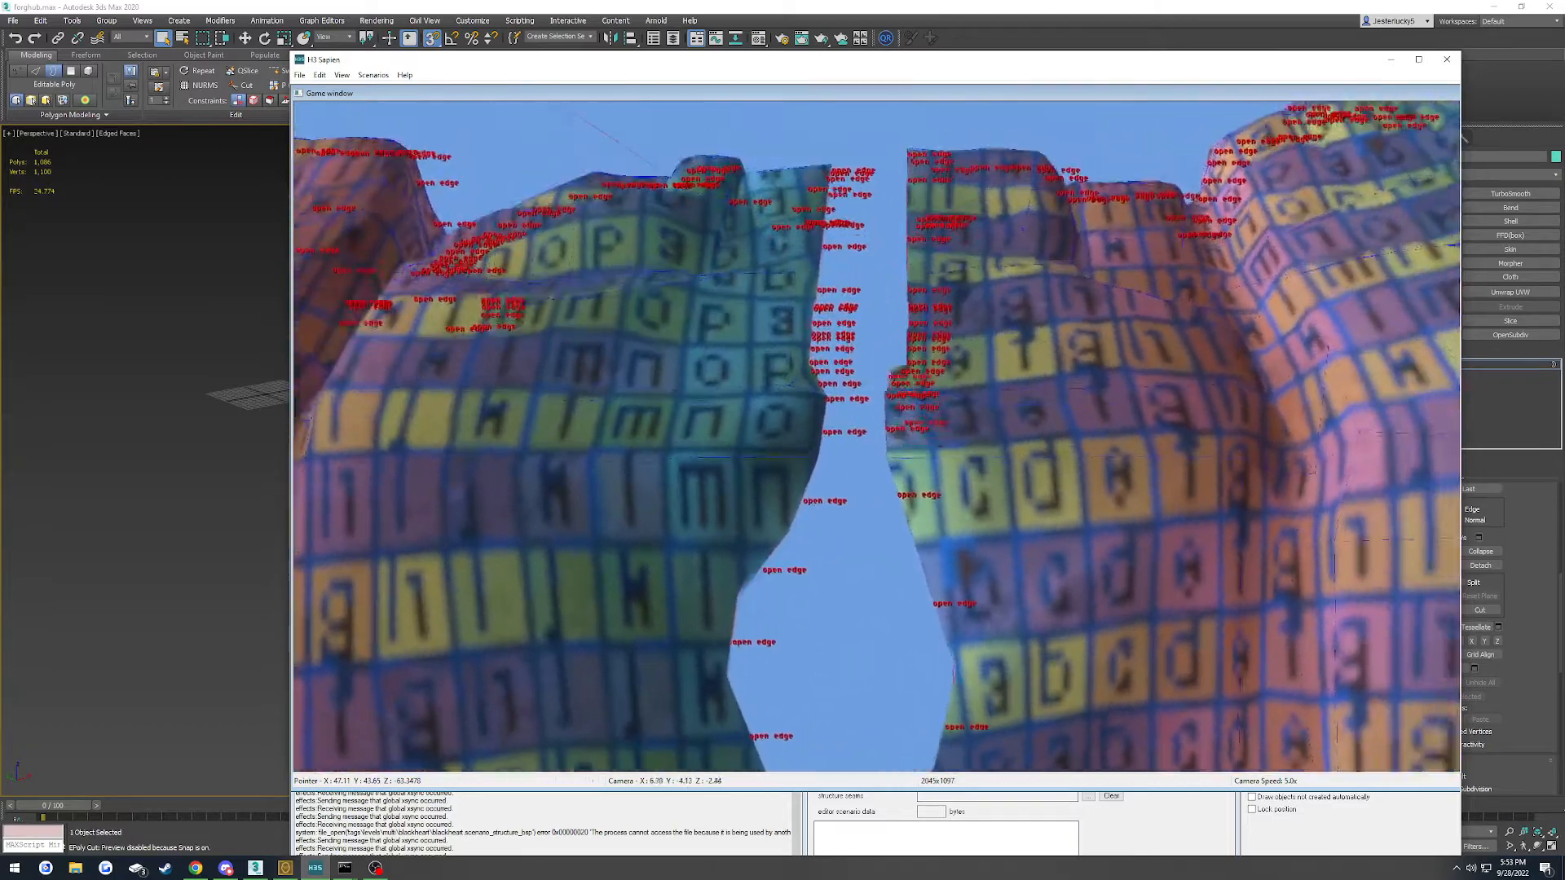
pyautogui.press('w')
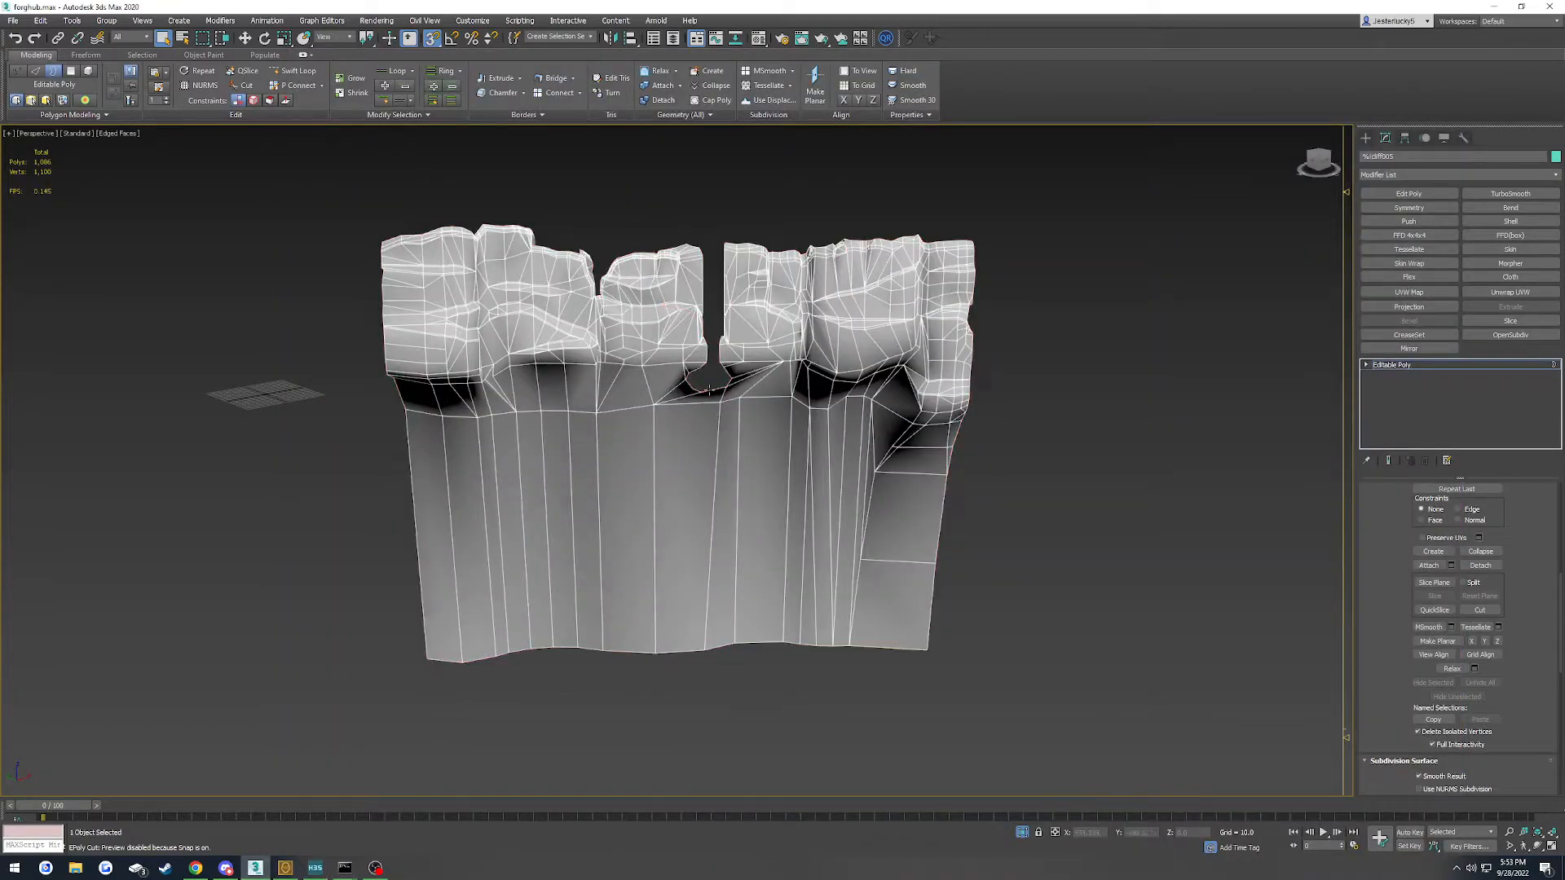
# In 3ds Max, bridge the two facing vertical edges across the upper part of the cliff's gap
pyautogui.scroll(5, 737, 361)
pyautogui.scroll(-5, 718, 334)
pyautogui.scroll(3, 693, 309)
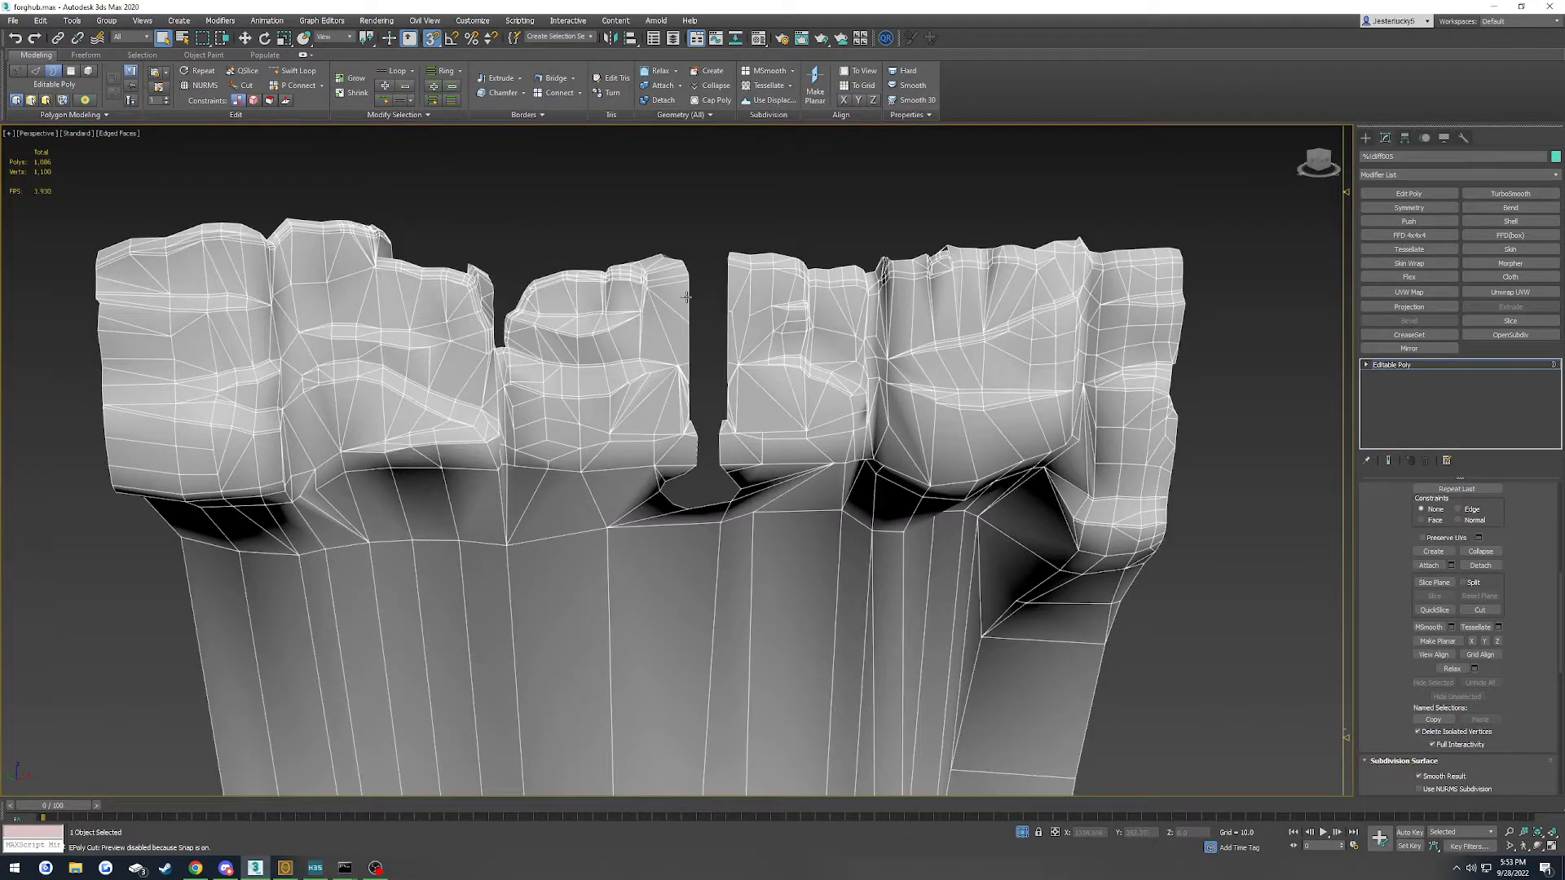
pyautogui.press('2')
pyautogui.click(687, 298)
pyautogui.scroll(5, 689, 295)
pyautogui.scroll(-4, 714, 363)
pyautogui.keyDown('alt'); pyautogui.moveTo(708, 370); pyautogui.dragTo(708, 400, button='middle'); pyautogui.keyUp('alt')
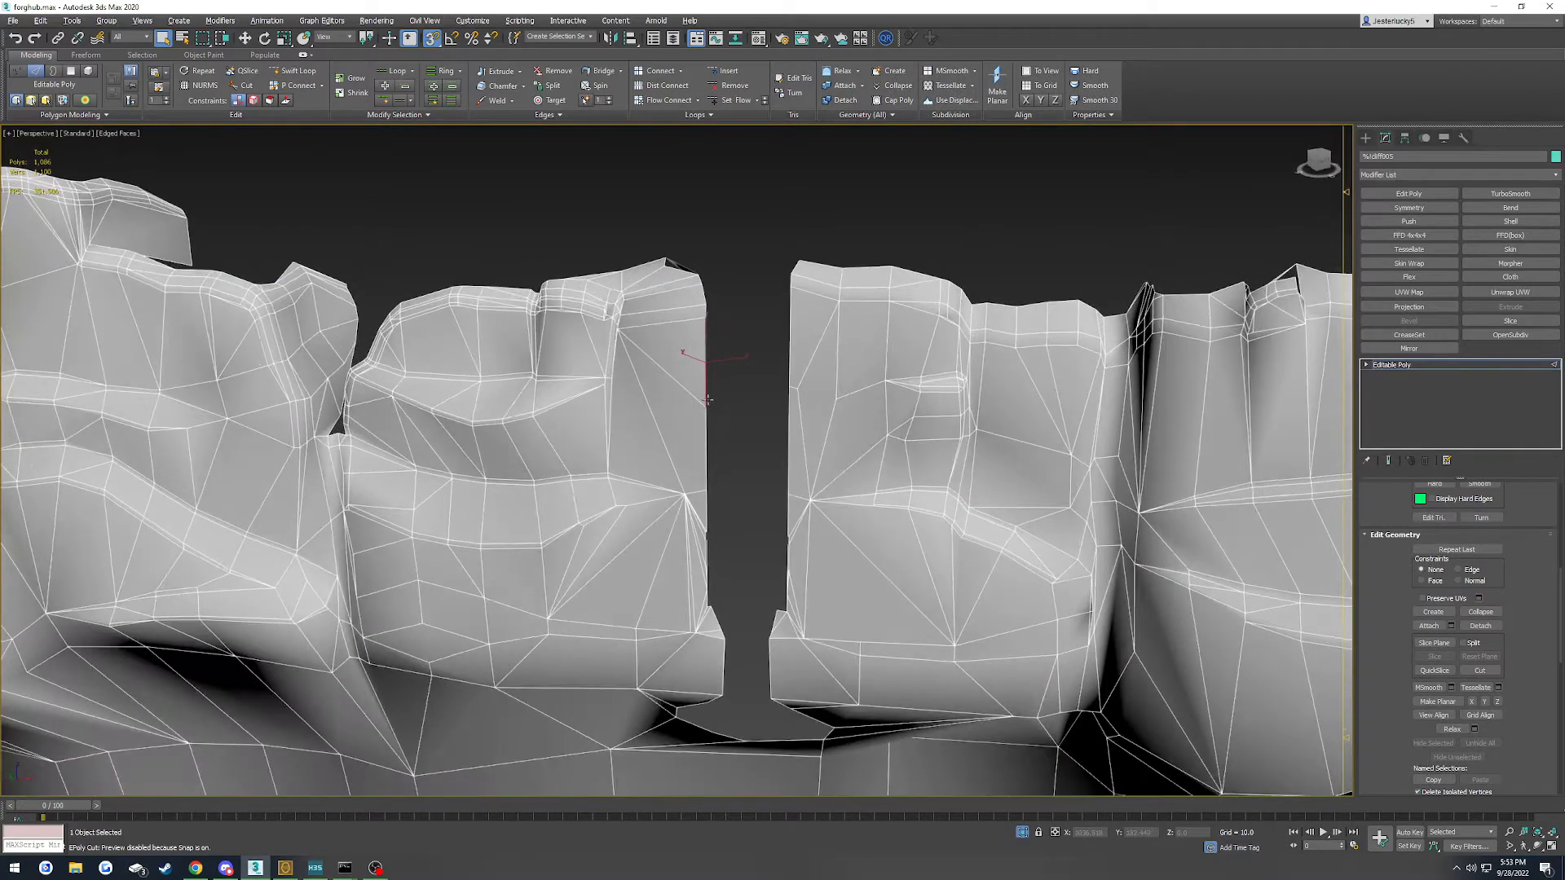
pyautogui.scroll(-4, 707, 400)
pyautogui.scroll(4, 758, 385)
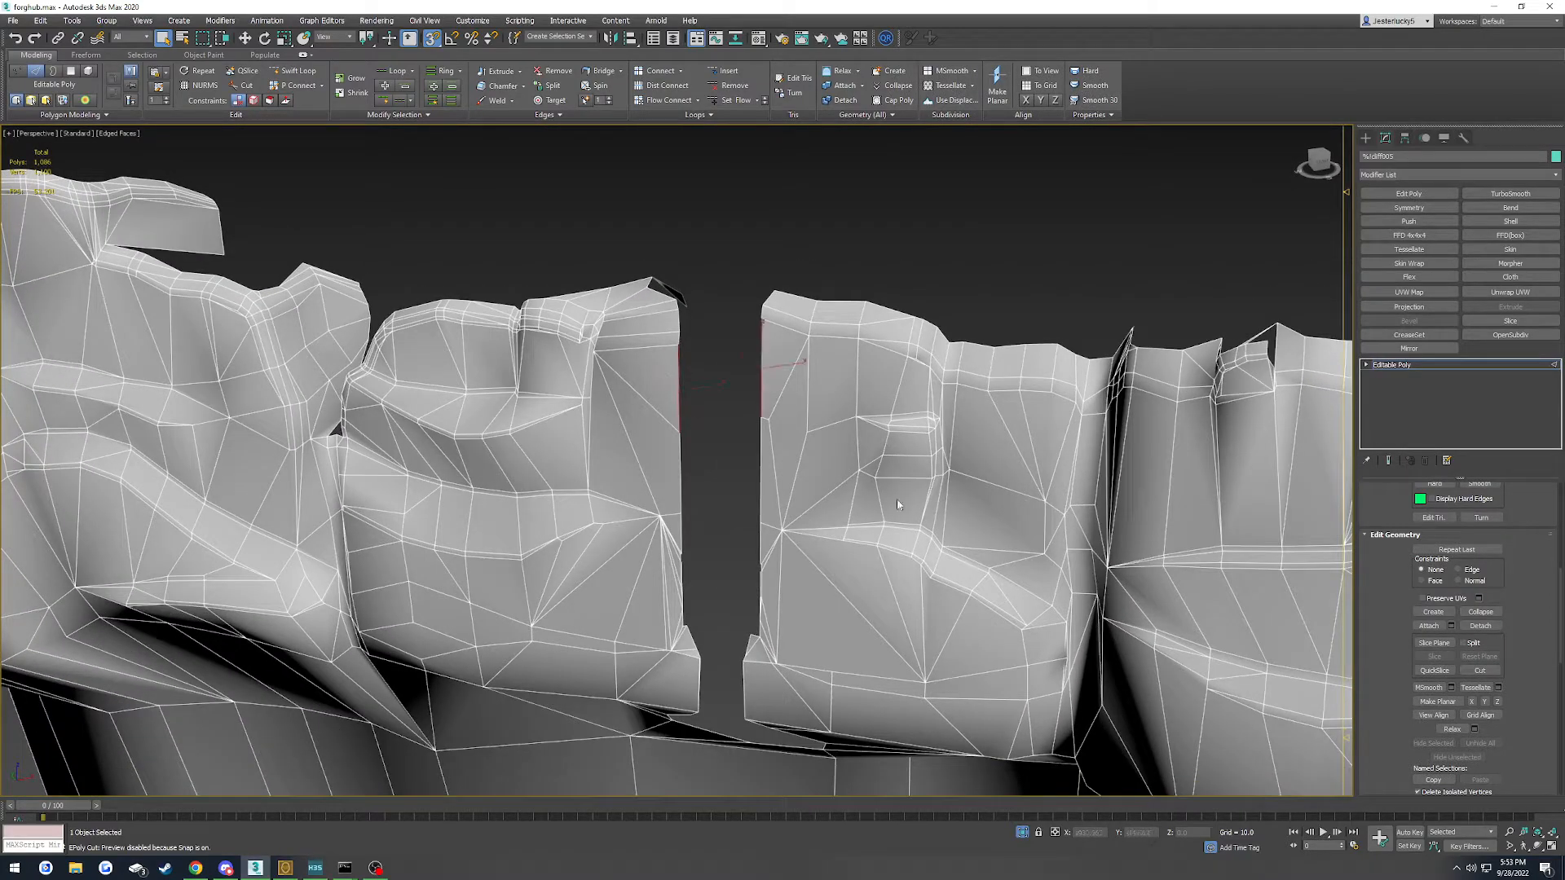
pyautogui.scroll(5, 1439, 631)
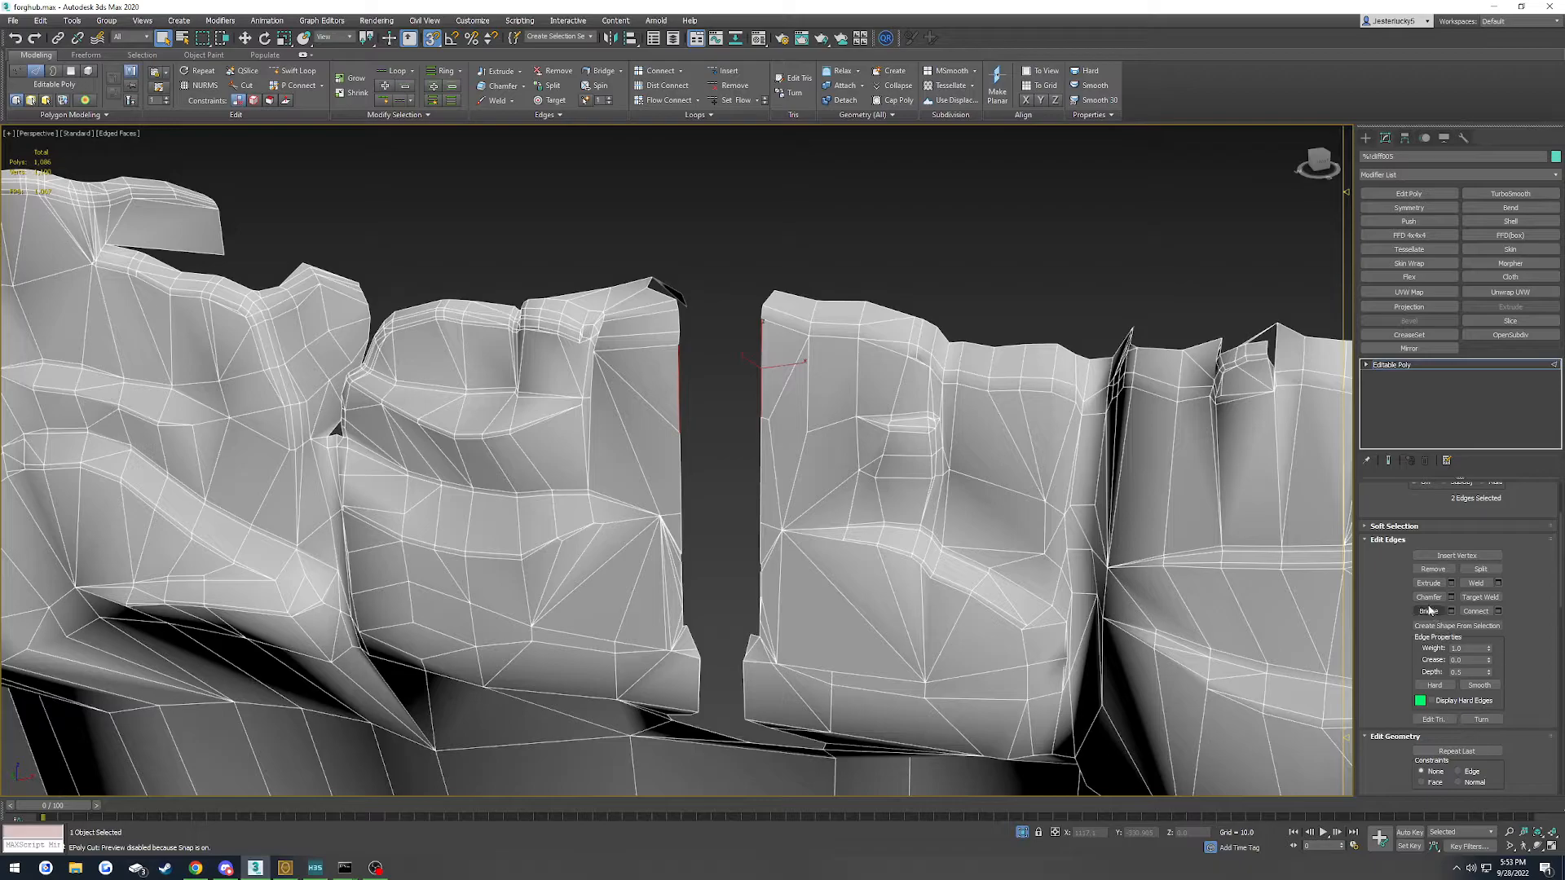
pyautogui.click(1427, 612)
# Bridge the next two pairs of facing edges above the first bridge, up to the cliff's top rim
pyautogui.scroll(5, 740, 472)
pyautogui.keyDown('alt'); pyautogui.moveTo(740, 483); pyautogui.dragTo(689, 538, button='middle'); pyautogui.keyUp('alt')
pyautogui.scroll(-3, 741, 472)
pyautogui.click(626, 398)
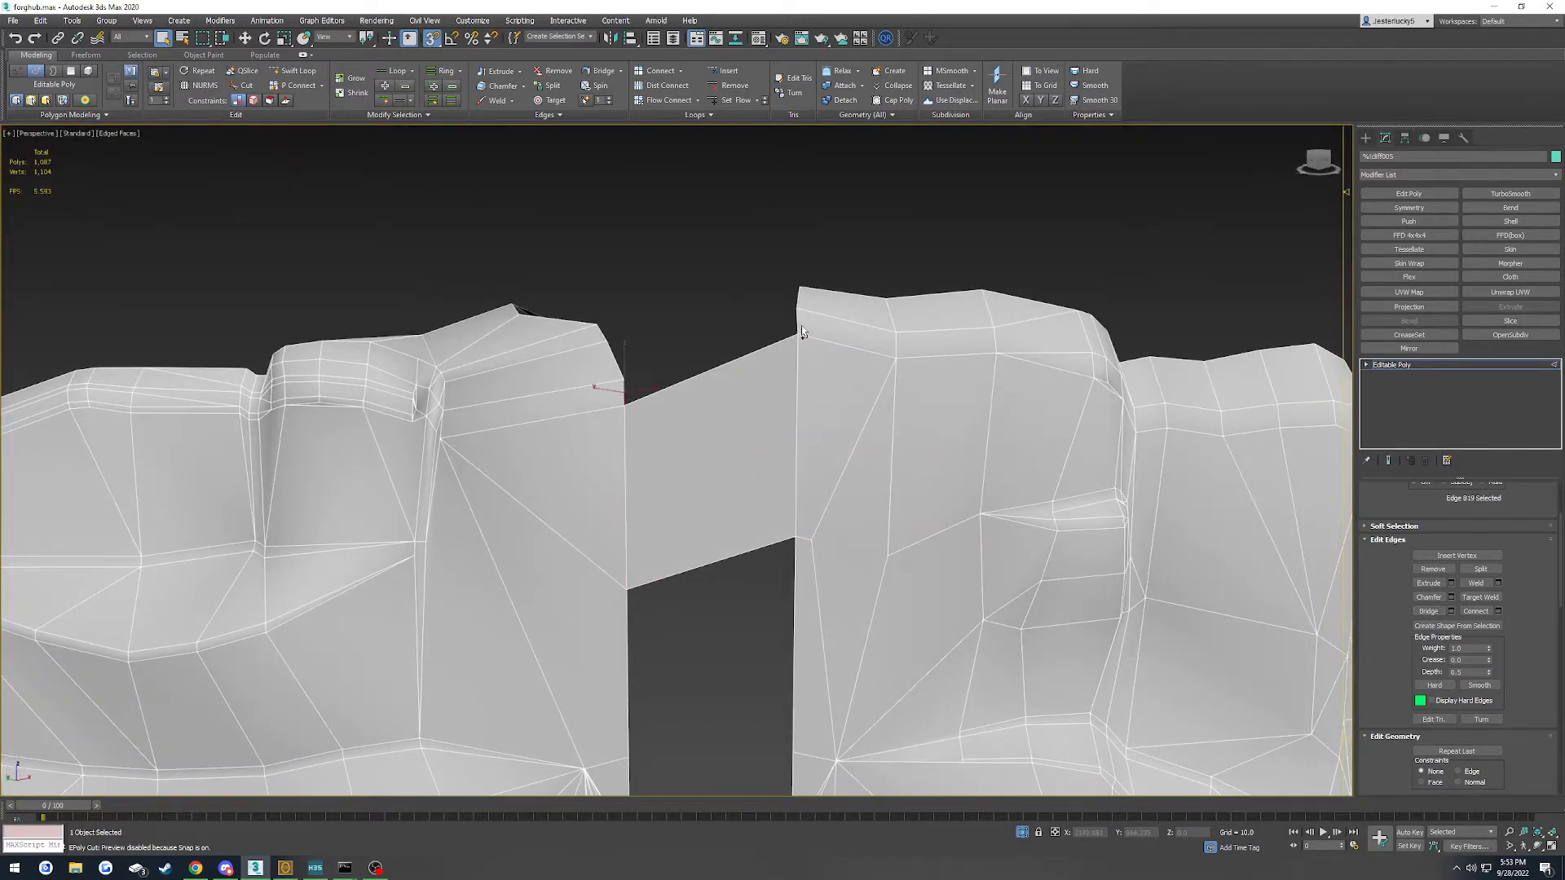
pyautogui.click(1421, 612)
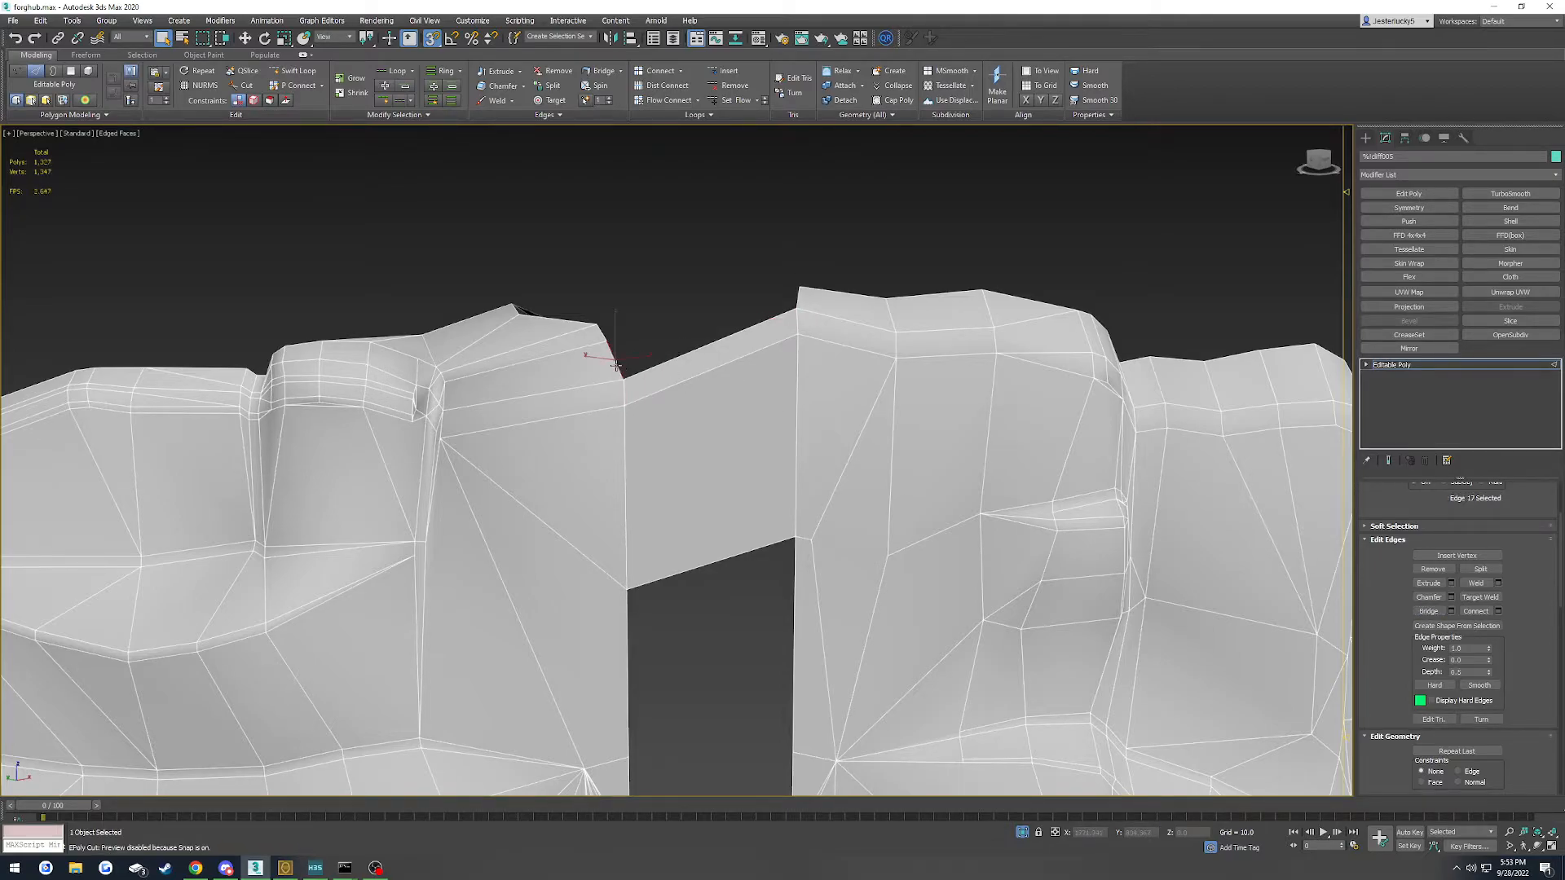
pyautogui.click(1425, 613)
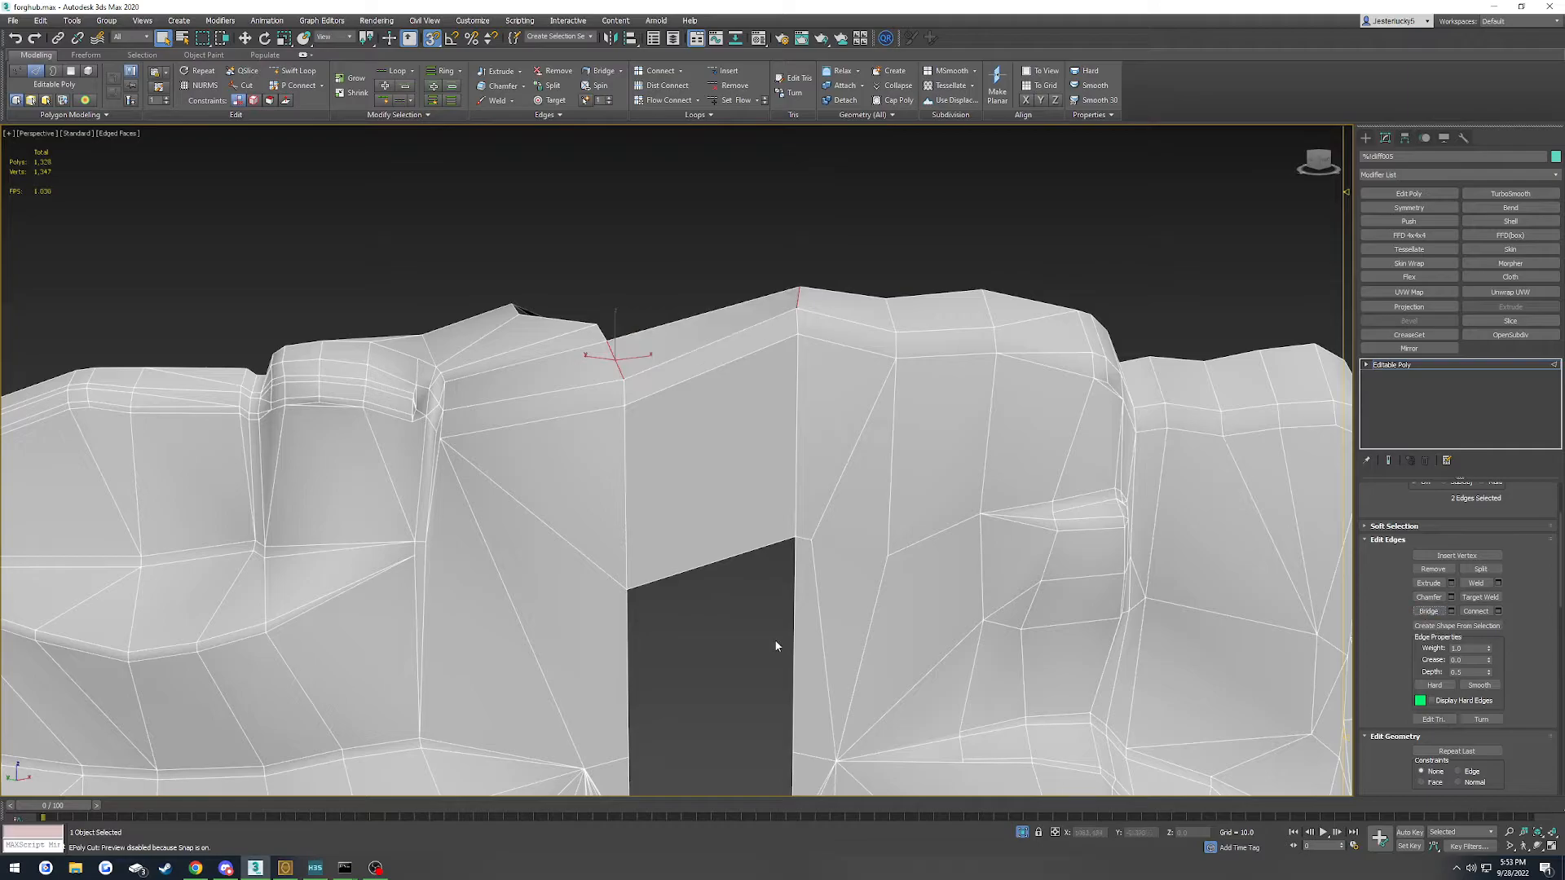
# Select the border of the remaining gap below the bridged faces and check its sides for stray edges
pyautogui.scroll(-4, 775, 639)
pyautogui.press('3')
pyautogui.click(774, 657)
pyautogui.scroll(4, 774, 657)
pyautogui.keyDown('alt'); pyautogui.moveTo(774, 657); pyautogui.dragTo(699, 762, button='middle'); pyautogui.keyUp('alt')
pyautogui.keyDown('alt'); pyautogui.moveTo(727, 481); pyautogui.dragTo(737, 479, button='middle'); pyautogui.keyUp('alt')
pyautogui.scroll(4, 748, 469)
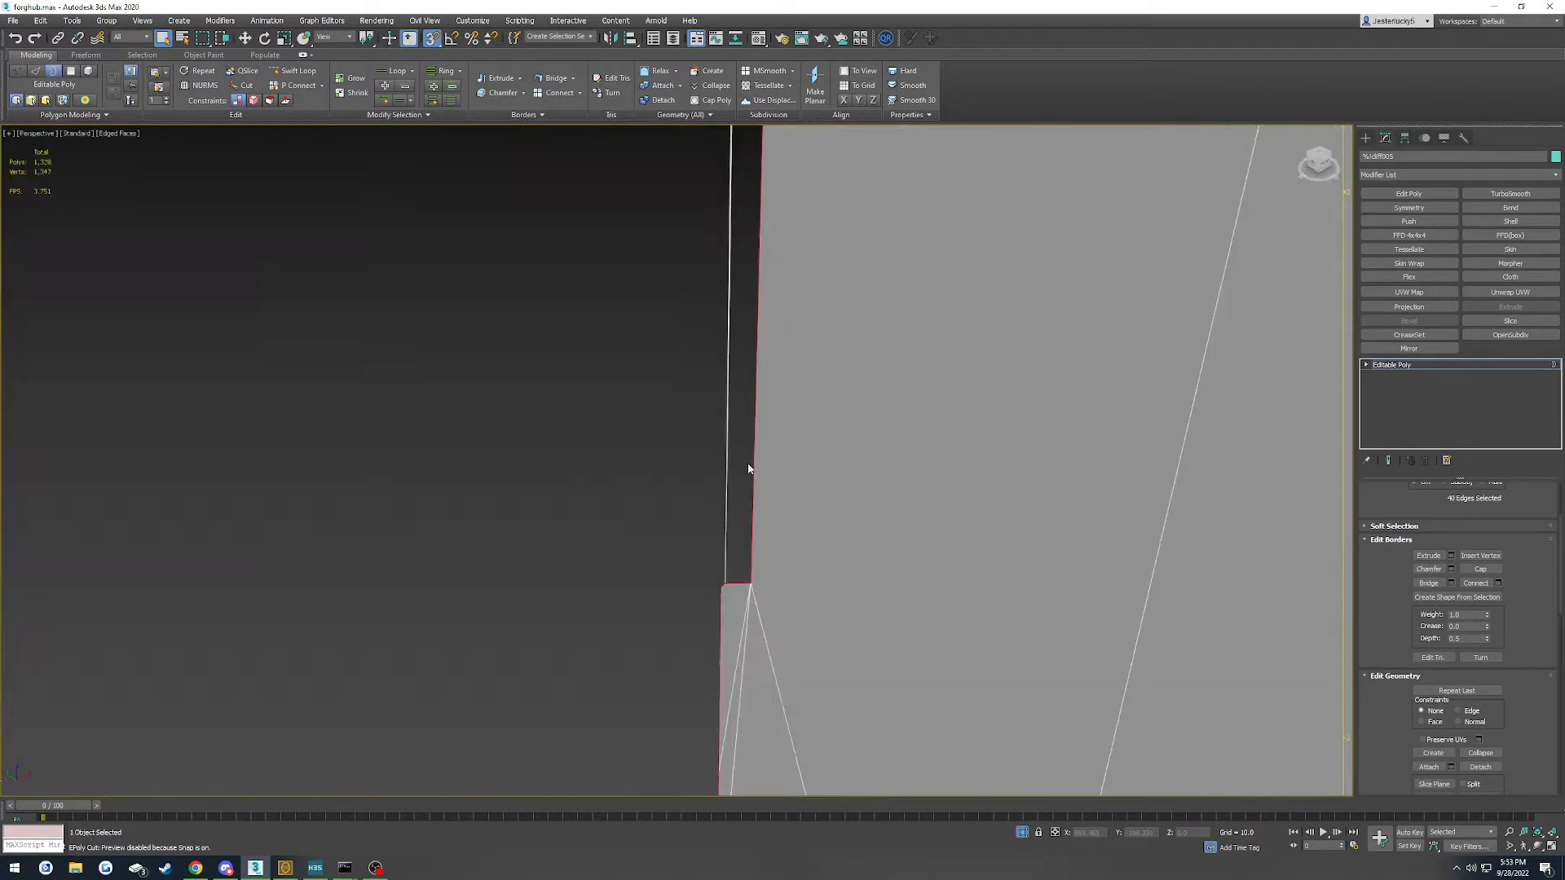
pyautogui.scroll(-4, 748, 468)
# Remove the stray vertices along the sides of the cliff's remaining gap
pyautogui.press('1')
pyautogui.scroll(4, 738, 430)
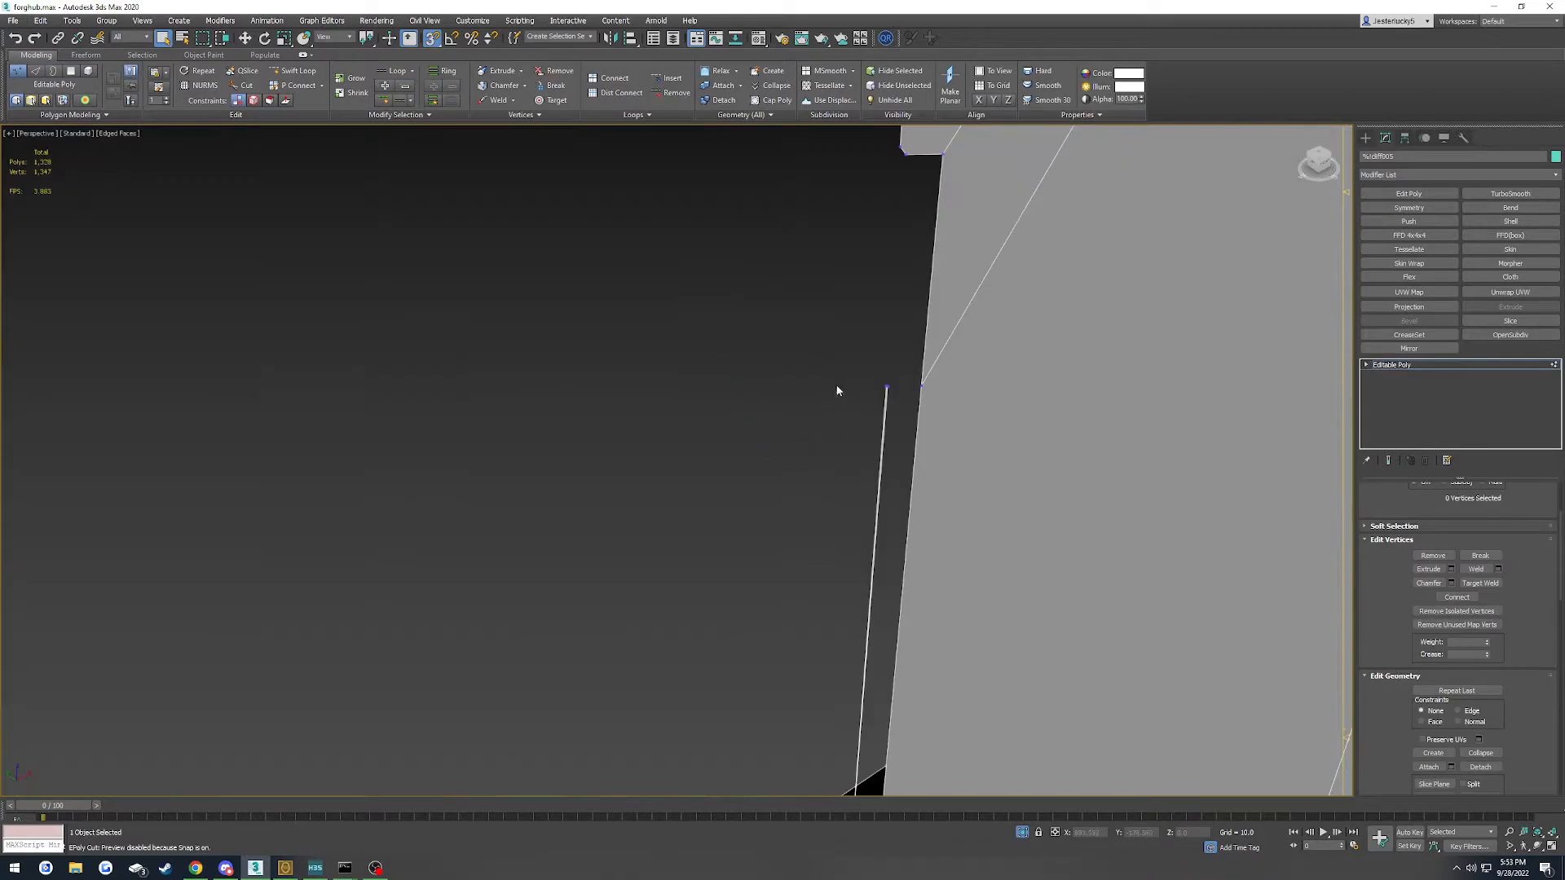
pyautogui.press('BackSpace')
pyautogui.scroll(-4, 818, 447)
pyautogui.scroll(8, 683, 532)
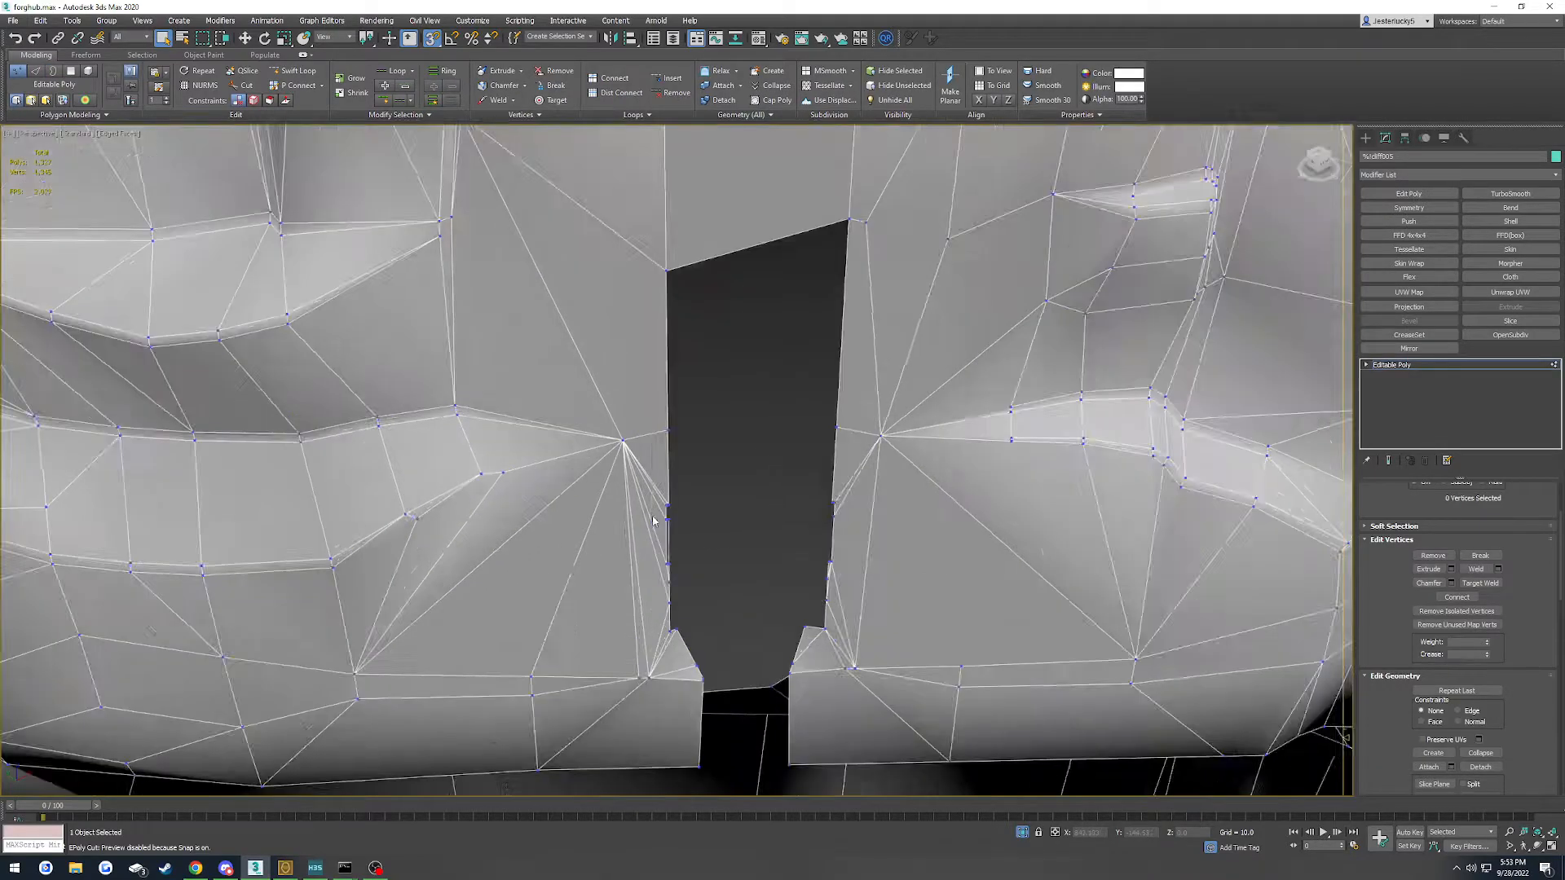
pyautogui.scroll(-8, 688, 525)
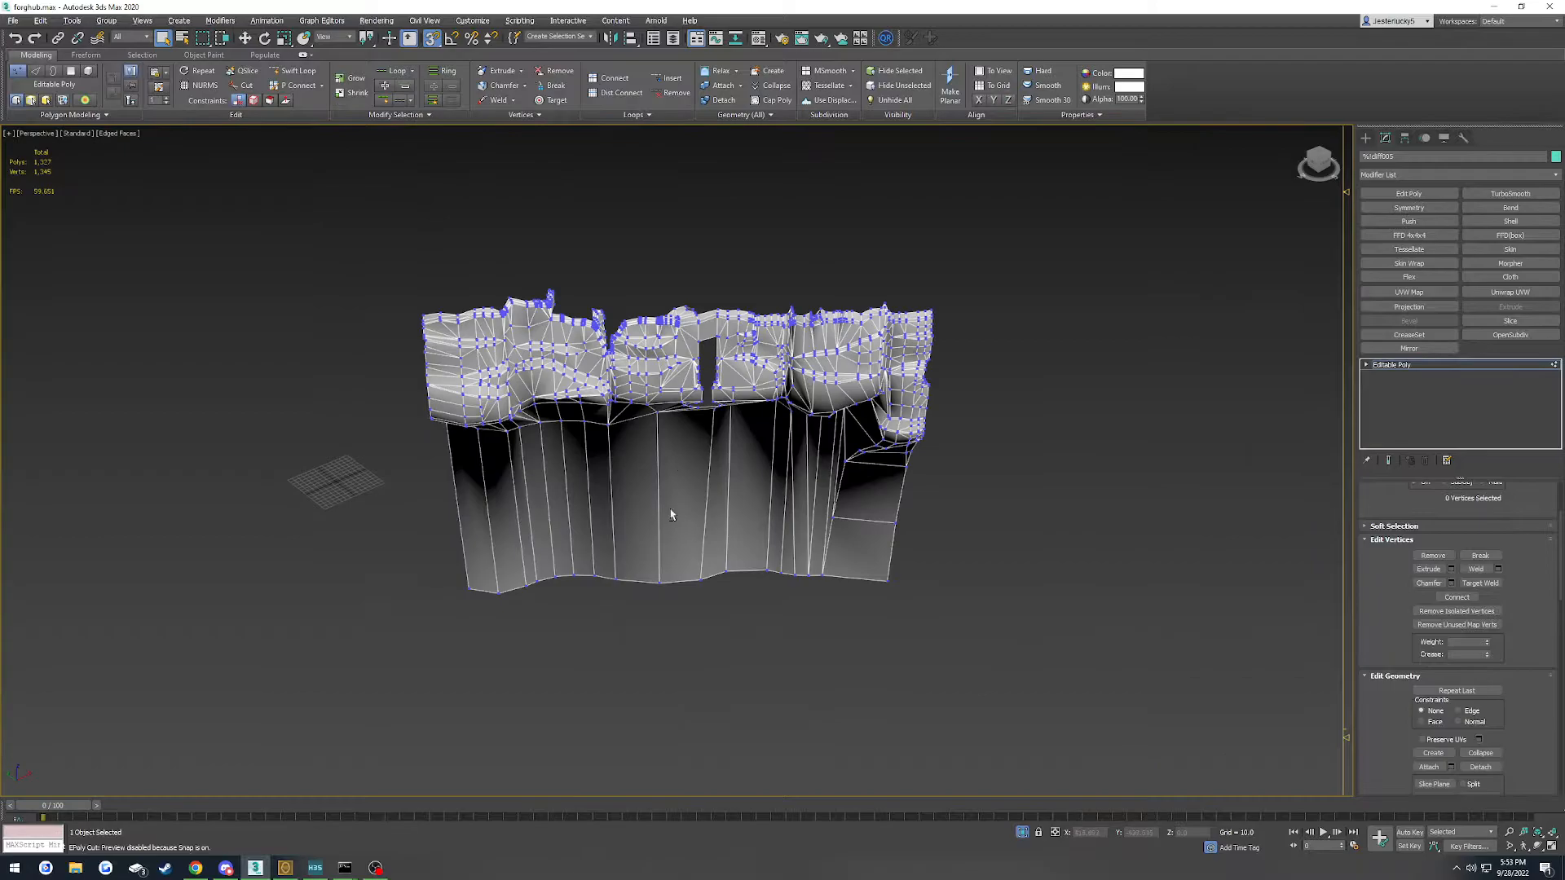
pyautogui.scroll(2, 717, 371)
pyautogui.scroll(-2, 714, 400)
pyautogui.moveTo(714, 400); pyautogui.dragTo(715, 401)
pyautogui.scroll(8, 721, 403)
pyautogui.moveTo(507, 248); pyautogui.dragTo(485, 219)
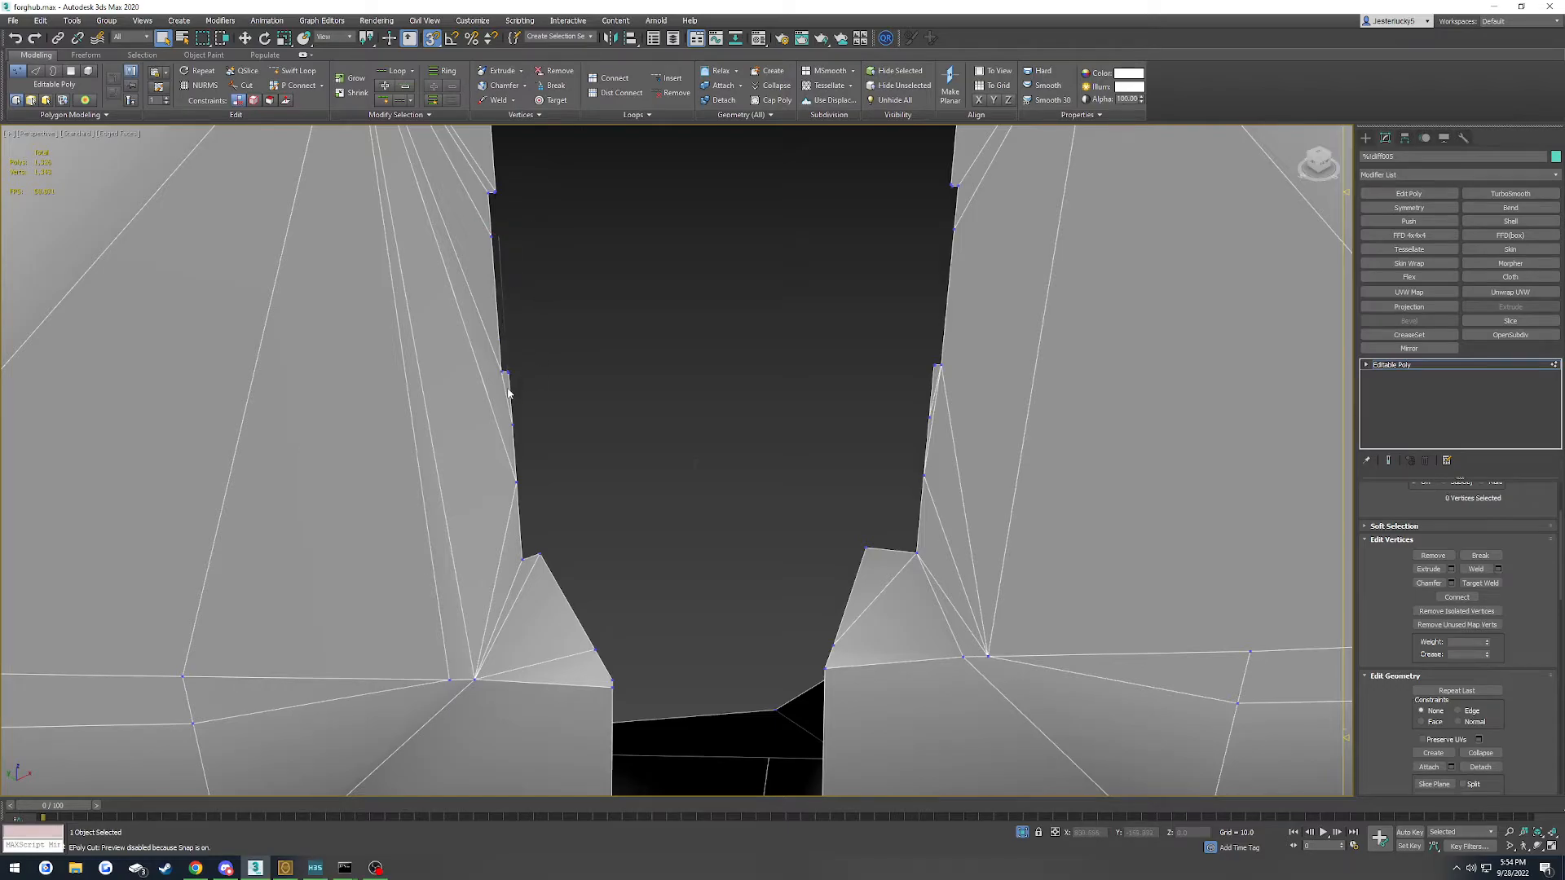
# Cap the border of the cliff's remaining gap and return to editing vertices
pyautogui.press('3')
pyautogui.click(507, 385)
pyautogui.scroll(-6, 507, 258)
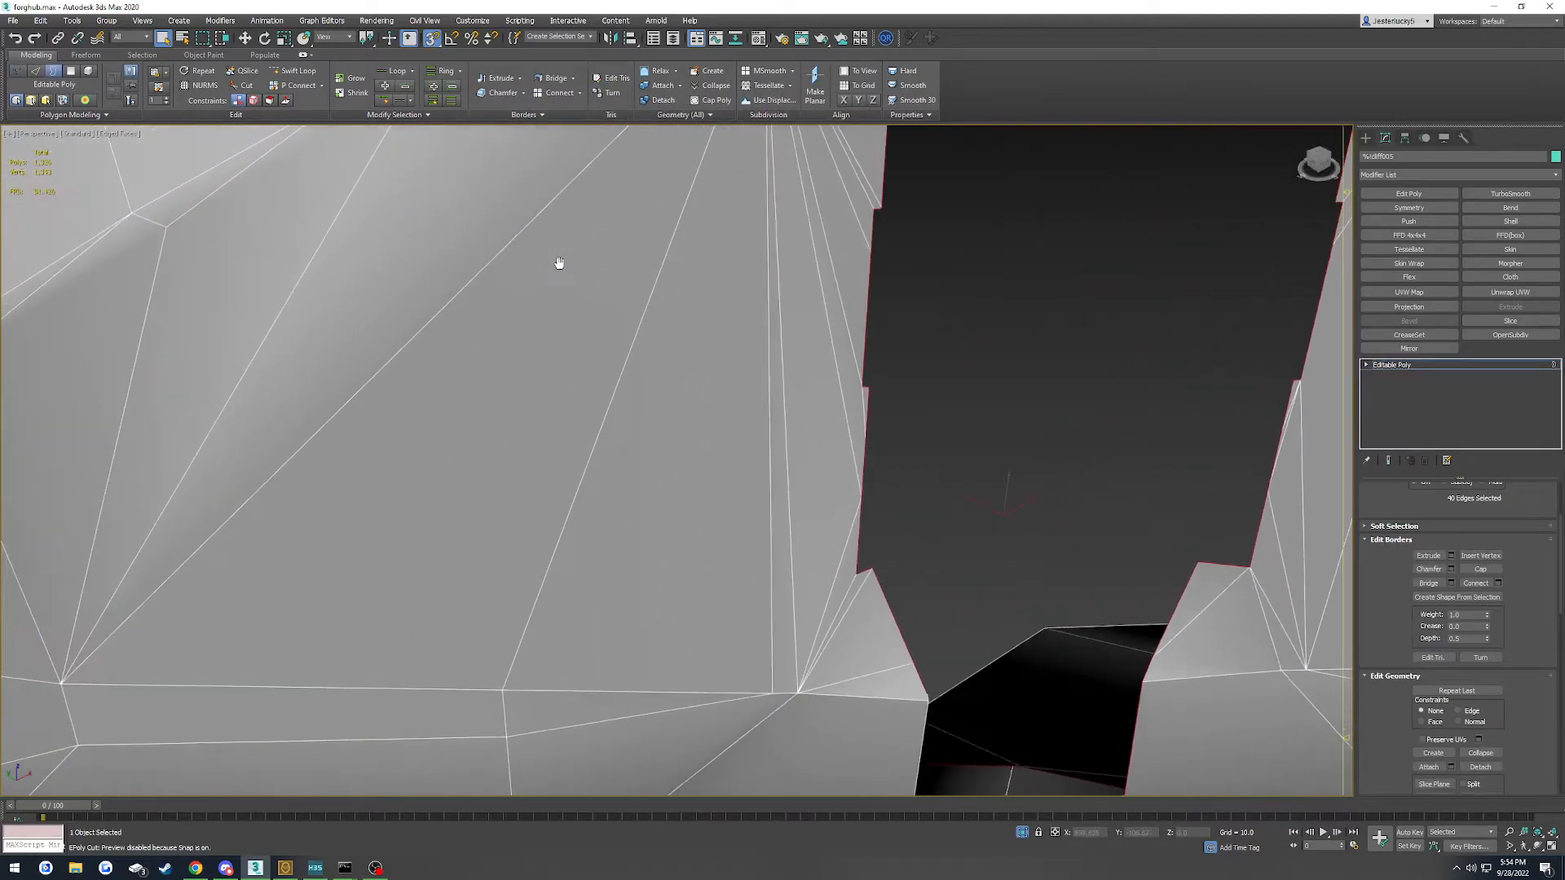
pyautogui.scroll(-5, 658, 517)
pyautogui.keyDown('alt'); pyautogui.moveTo(697, 617); pyautogui.dragTo(697, 584, button='middle'); pyautogui.keyUp('alt')
pyautogui.click(1480, 571)
pyautogui.keyDown('alt'); pyautogui.moveTo(677, 489); pyautogui.dragTo(660, 418, button='middle'); pyautogui.keyUp('alt')
pyautogui.press('1')
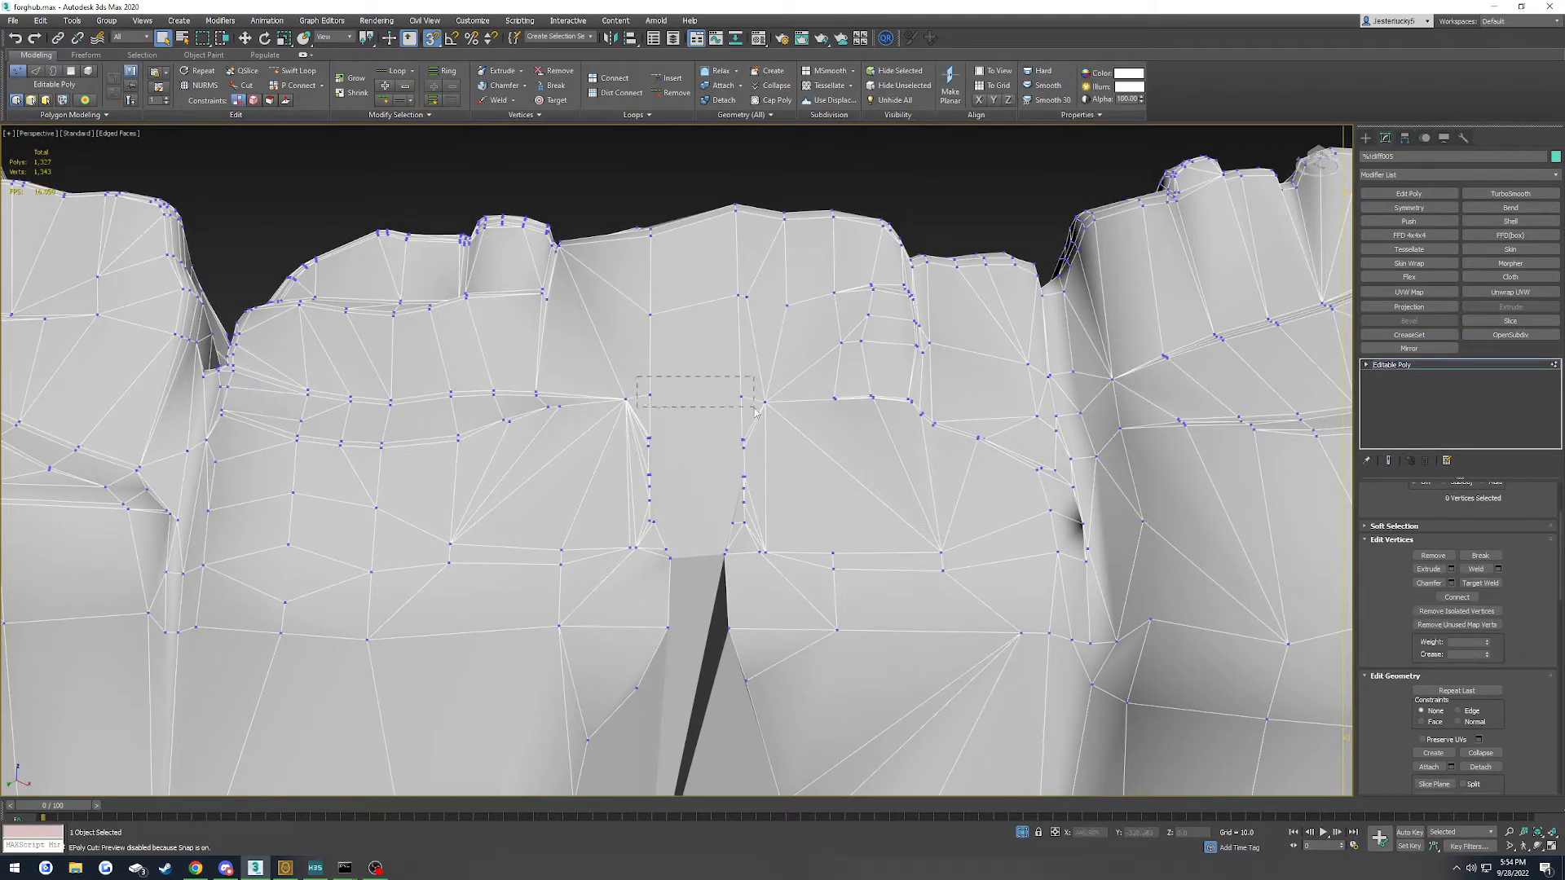
# Connect the top vertex pair across the capped gap and target-weld the doubled vertices just below it on both sides
pyautogui.moveTo(756, 413); pyautogui.dragTo(755, 414)
pyautogui.scroll(3, 631, 448)
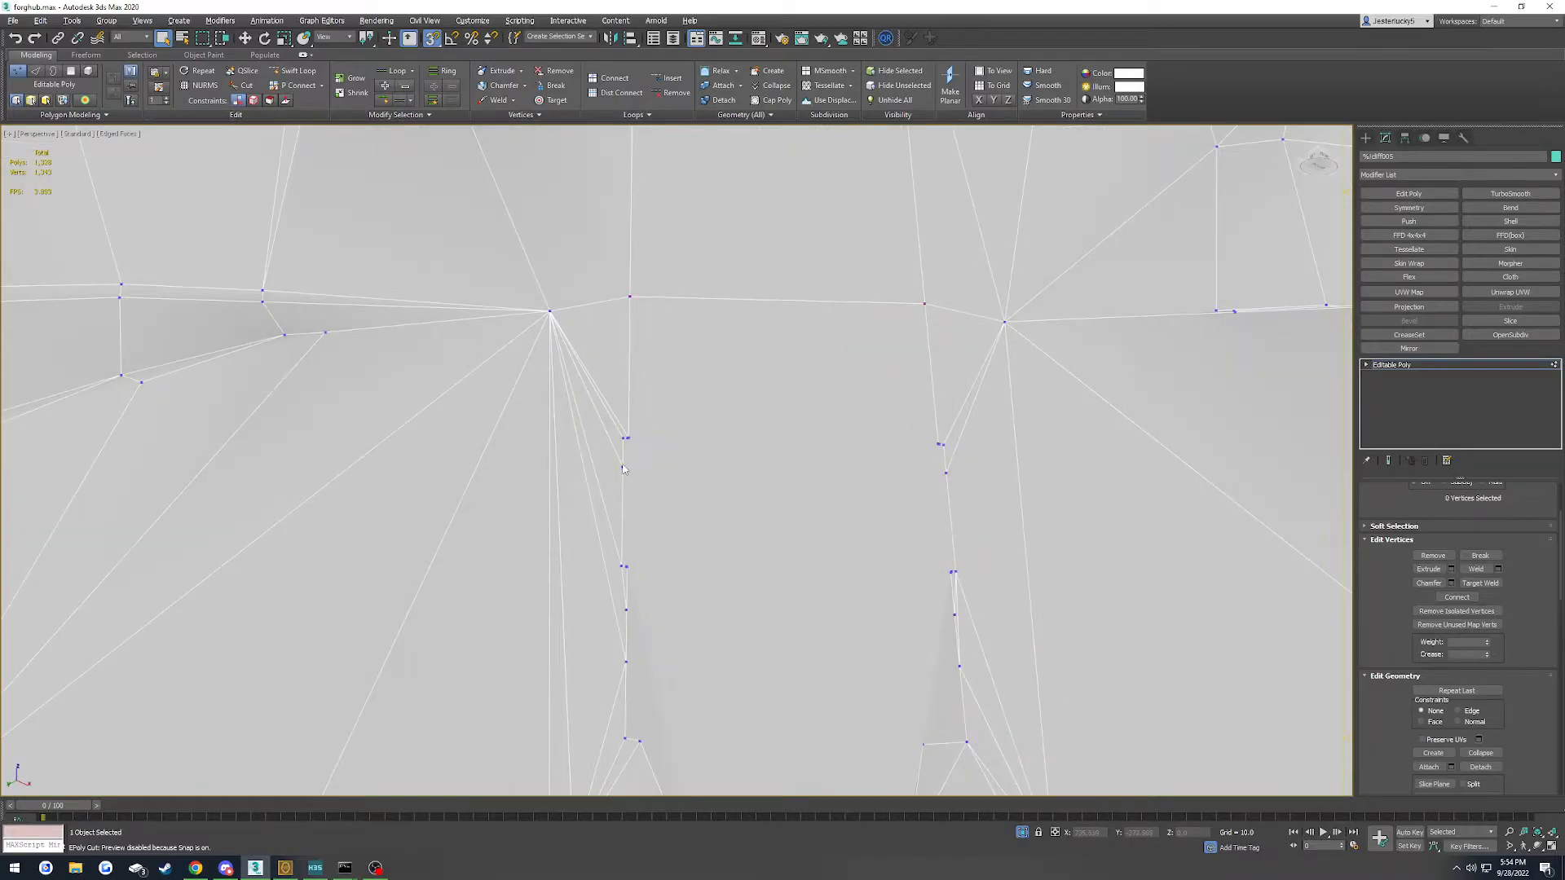
pyautogui.keyDown('ctrl'); pyautogui.click(624, 468); pyautogui.keyUp('ctrl')
pyautogui.scroll(6, 625, 457)
pyautogui.hotkey('ctrl', 'shift', 'w')
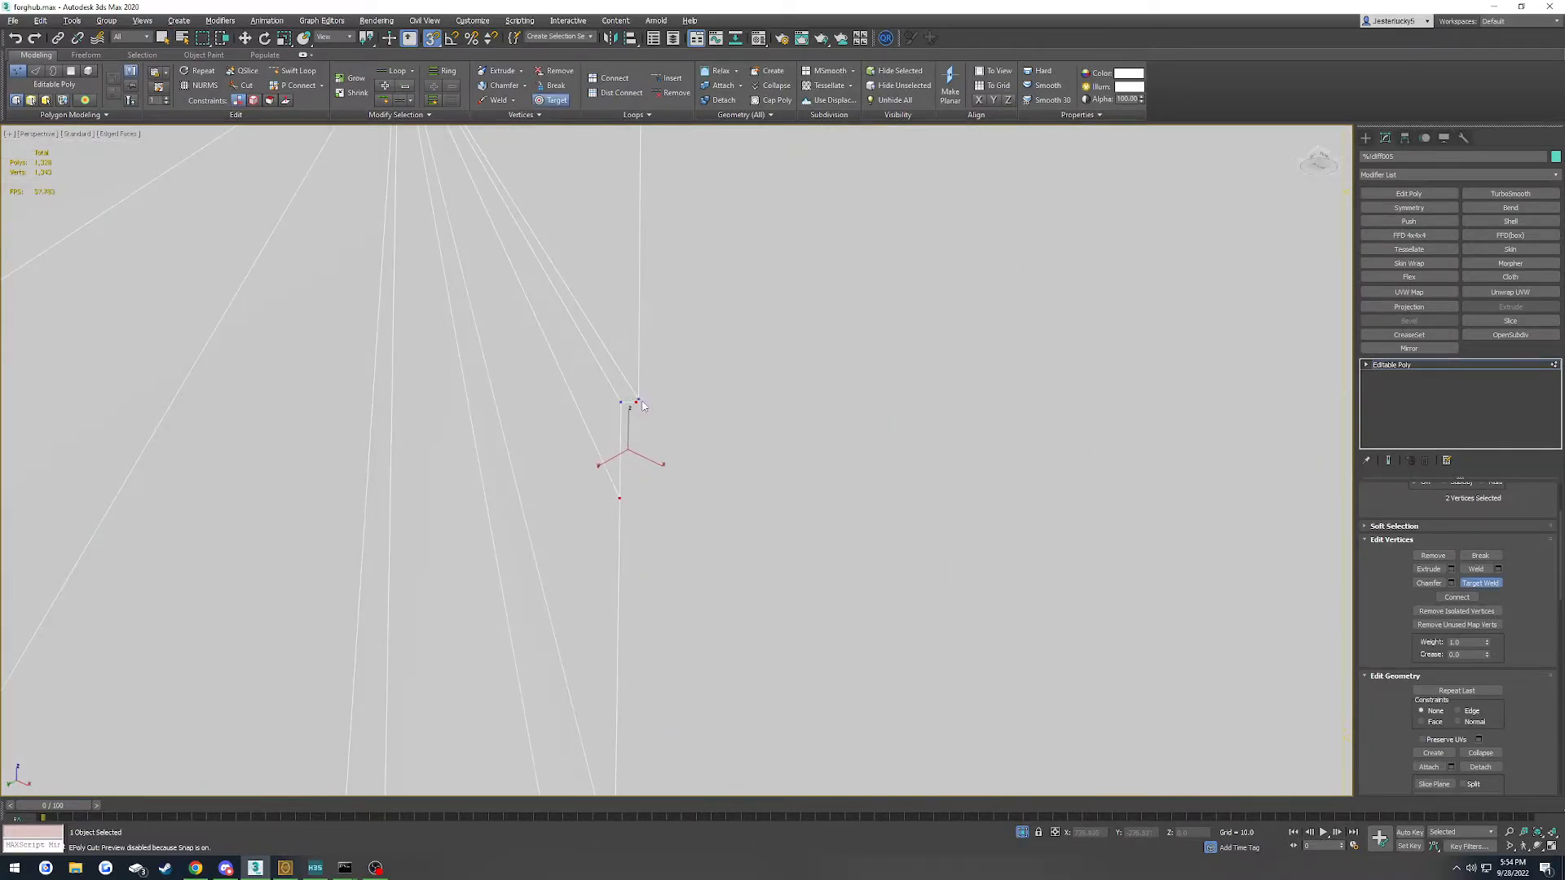
pyautogui.moveTo(883, 496); pyautogui.dragTo(498, 543, button='middle')
pyautogui.scroll(4, 853, 501)
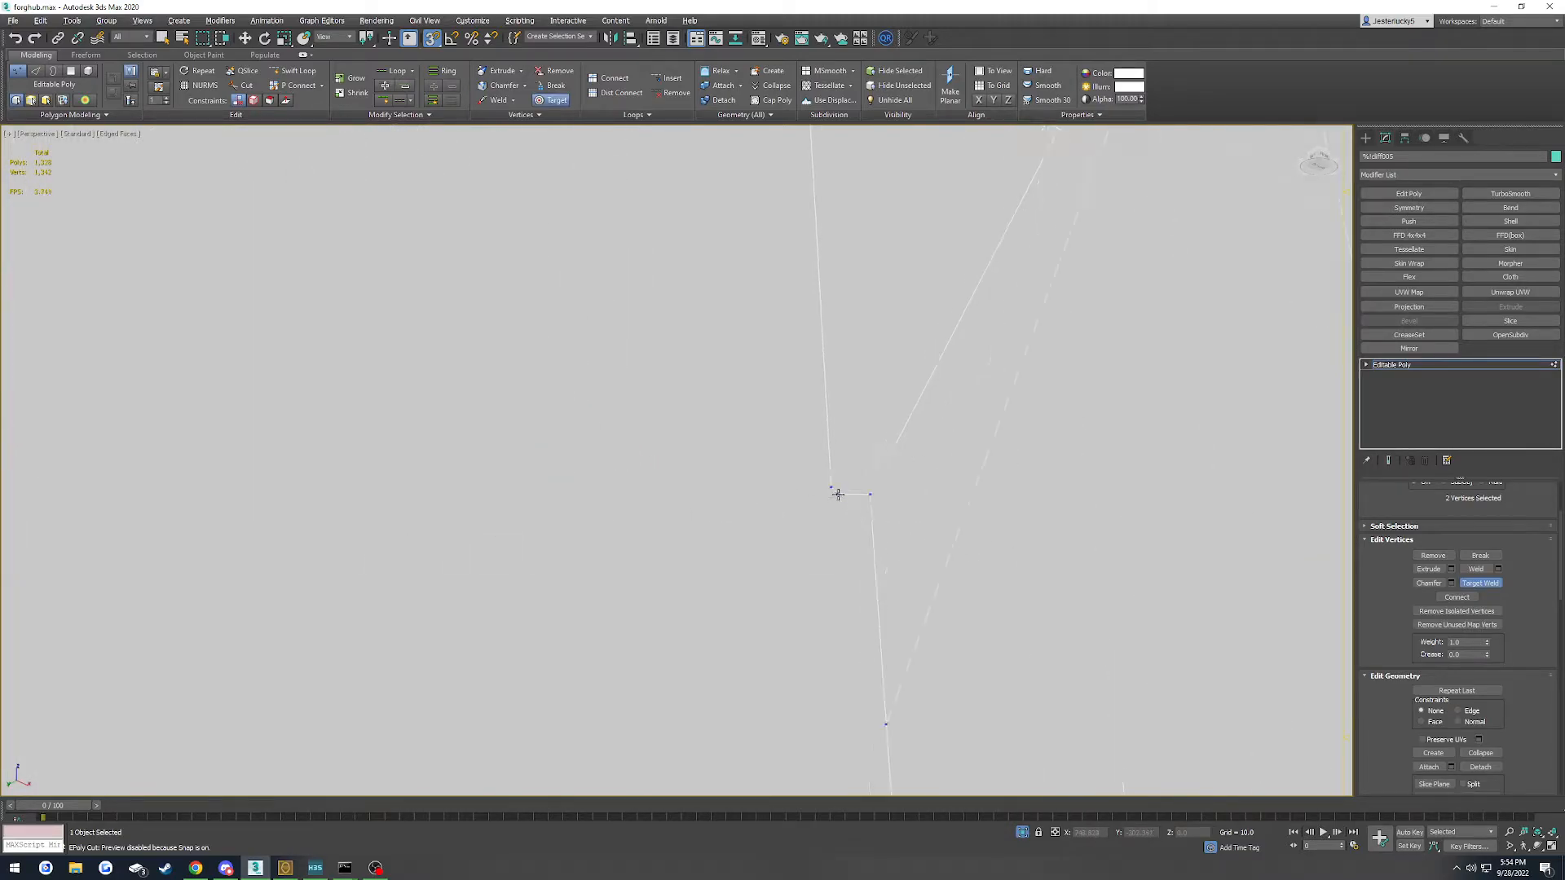
pyautogui.click(831, 486)
pyautogui.scroll(-6, 815, 509)
pyautogui.rightClick(594, 587)
# Connect the next two pairs of facing vertices below the top edge across the cap
pyautogui.click(321, 528)
pyautogui.click(786, 535)
pyautogui.rightClick(790, 575)
pyautogui.click(796, 580)
pyautogui.click(311, 571)
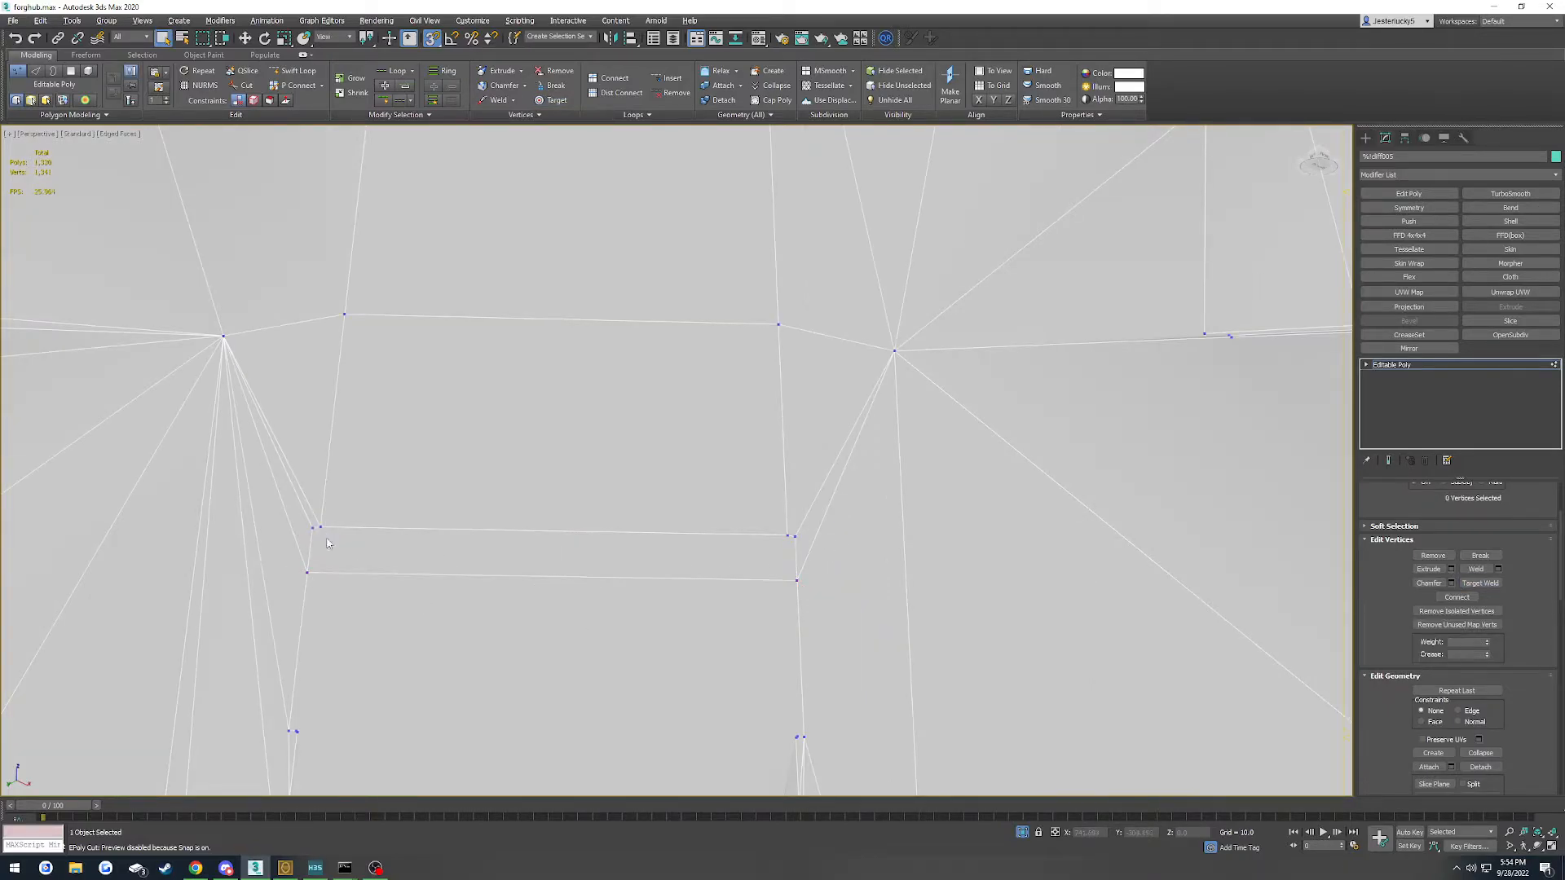
pyautogui.keyDown('ctrl'); pyautogui.click(308, 574); pyautogui.keyUp('ctrl')
pyautogui.keyDown('ctrl'); pyautogui.click(797, 579); pyautogui.keyUp('ctrl')
# Target-weld the next doubled vertices on both sides of the cap, below the connected pairs
pyautogui.moveTo(736, 662); pyautogui.dragTo(864, 542, button='middle')
pyautogui.scroll(2, 429, 616)
pyautogui.scroll(2, 429, 613)
pyautogui.hotkey('ctrl', 'shift', 'w')
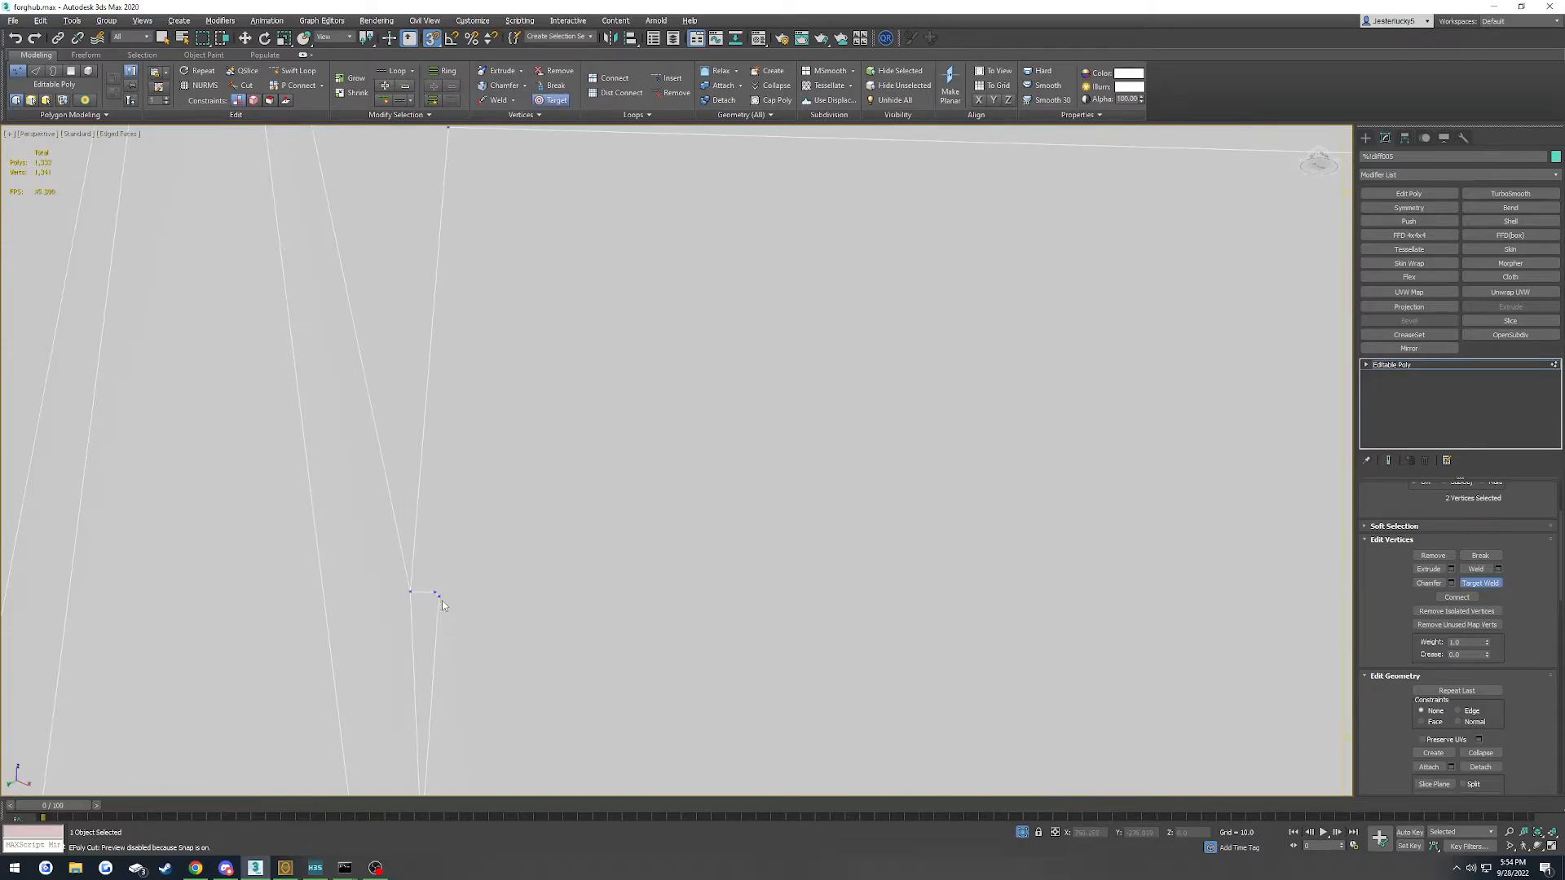
pyautogui.click(434, 591)
pyautogui.rightClick(438, 600)
pyautogui.scroll(-5, 439, 601)
pyautogui.scroll(5, 944, 608)
pyautogui.scroll(1, 919, 585)
pyautogui.hotkey('ctrl', 'shift', 'w')
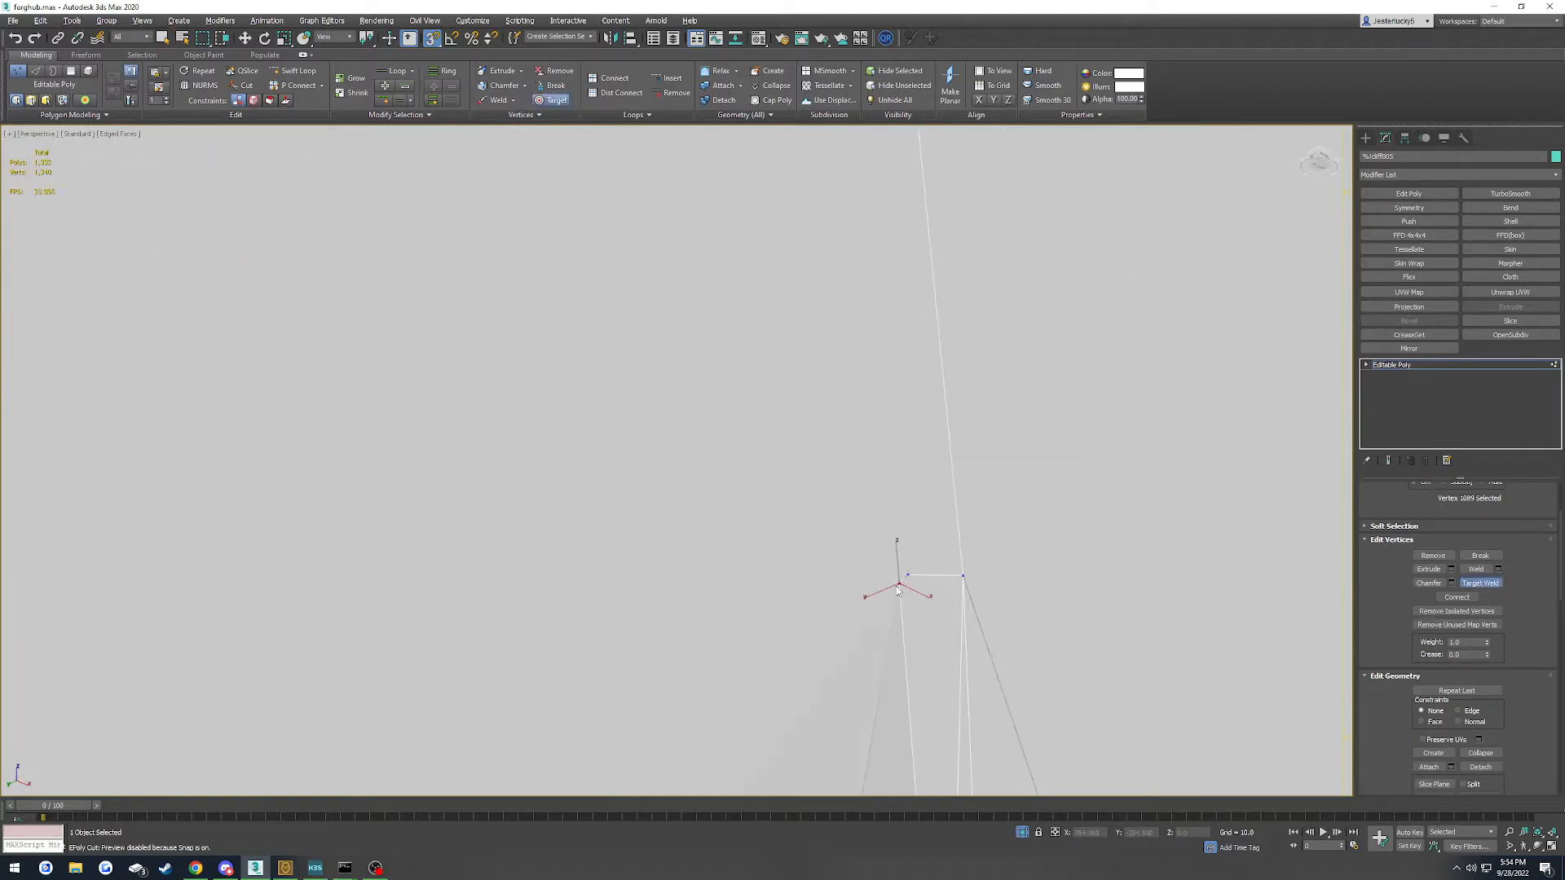
pyautogui.scroll(-2, 900, 584)
pyautogui.scroll(1, 892, 603)
# Remove the stray vertex beside the welded corner on the cap's right side
pyautogui.press('1')
pyautogui.press('1')
pyautogui.click(898, 576)
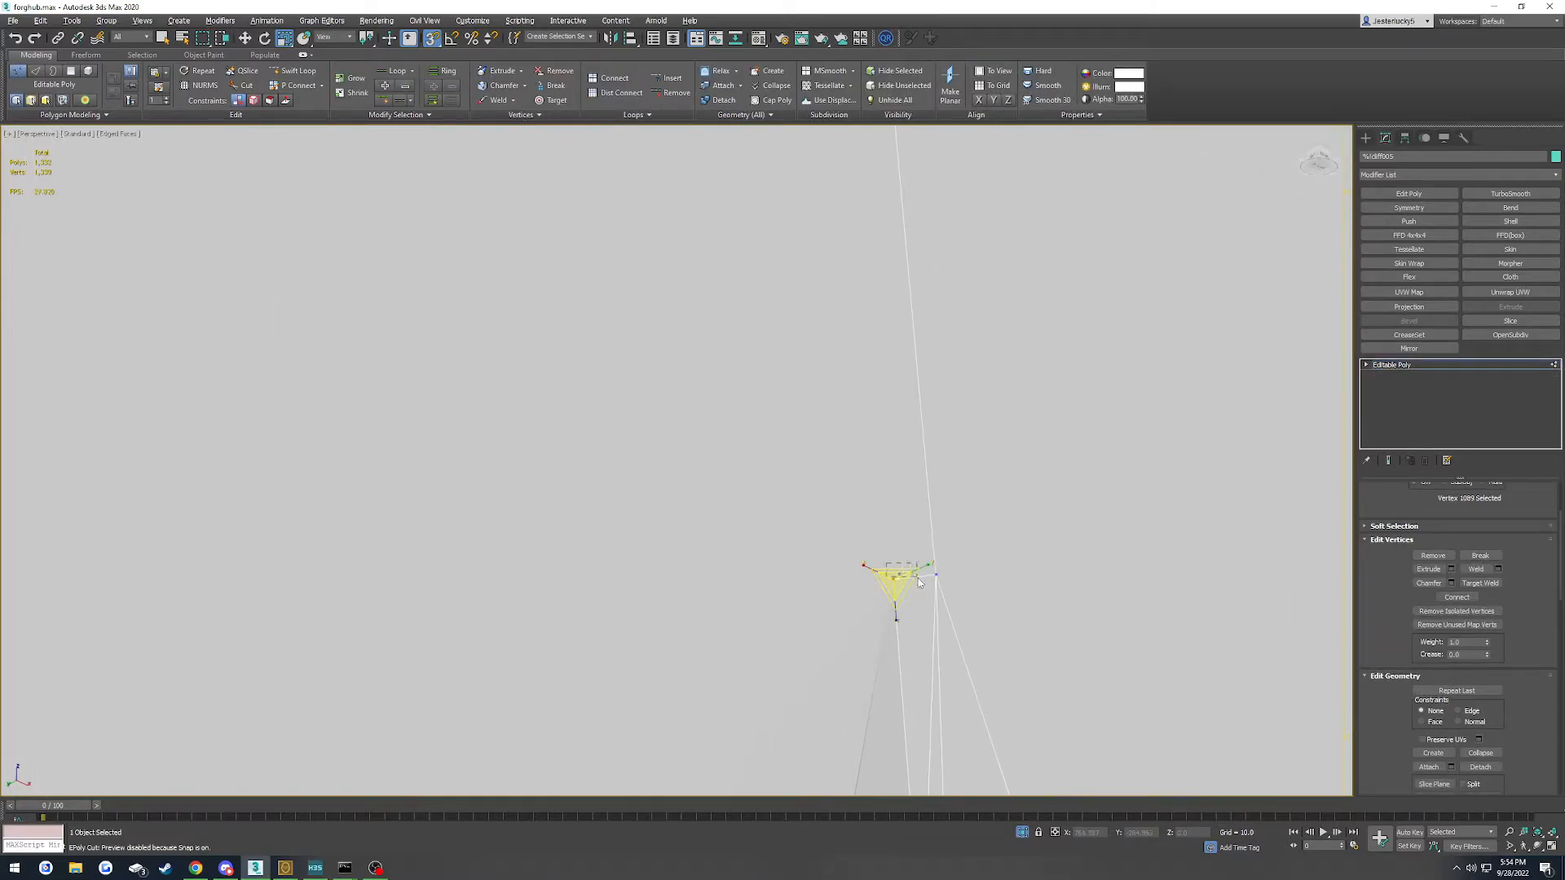
pyautogui.press('BackSpace')
pyautogui.scroll(-5, 908, 581)
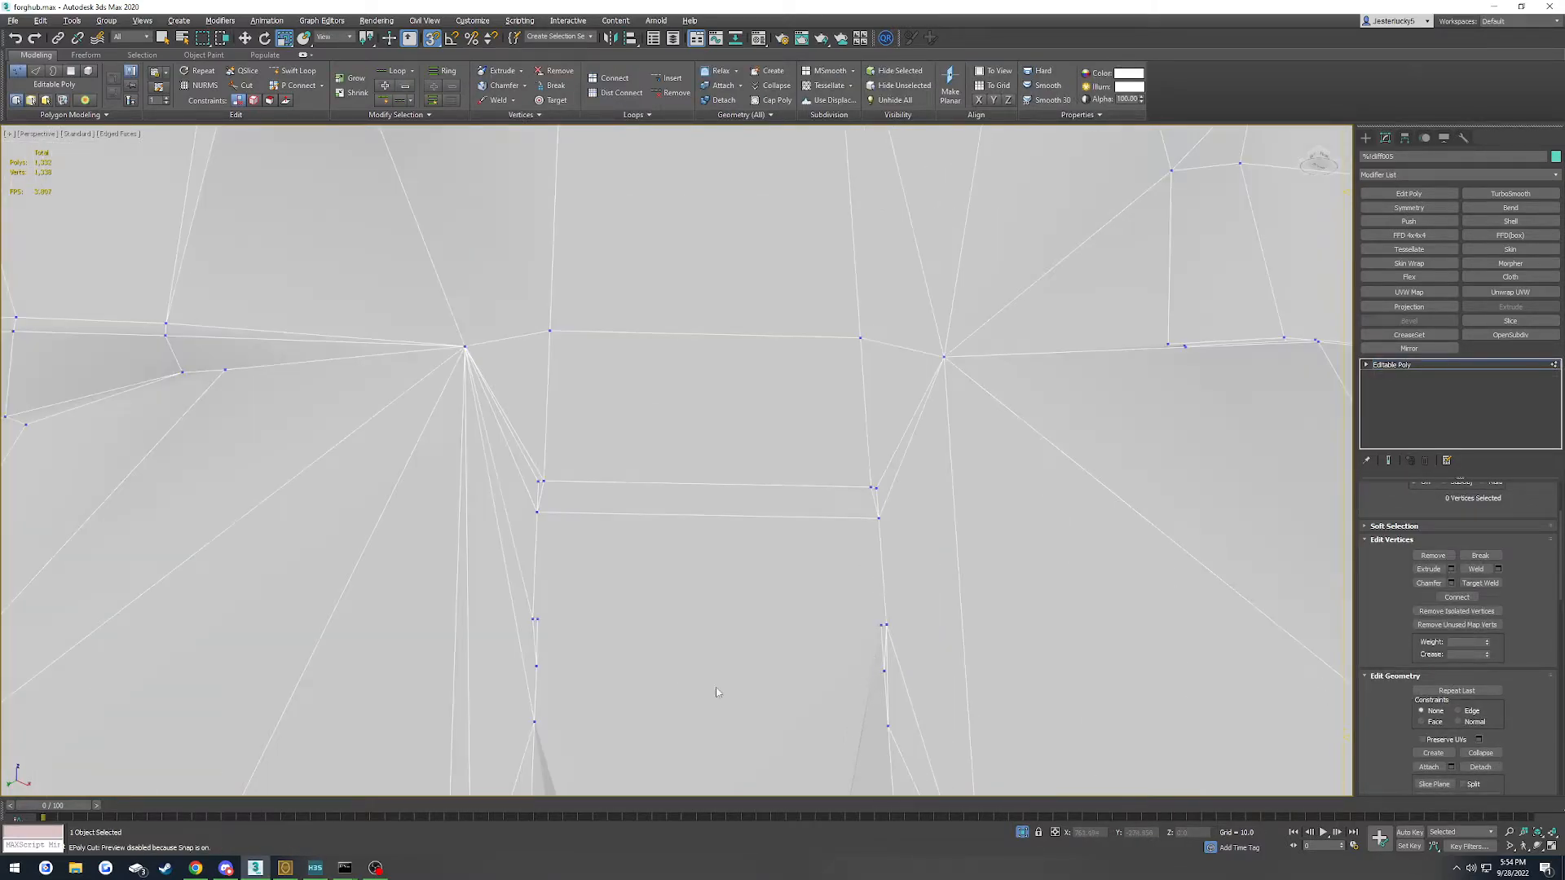
# Select the next facing vertices below the connected edges and check the polygon between them
pyautogui.press('q')
pyautogui.keyDown('ctrl'); pyautogui.click(537, 513); pyautogui.keyUp('ctrl')
pyautogui.scroll(3, 587, 636)
pyautogui.keyDown('ctrl'); pyautogui.click(1040, 631); pyautogui.keyUp('ctrl')
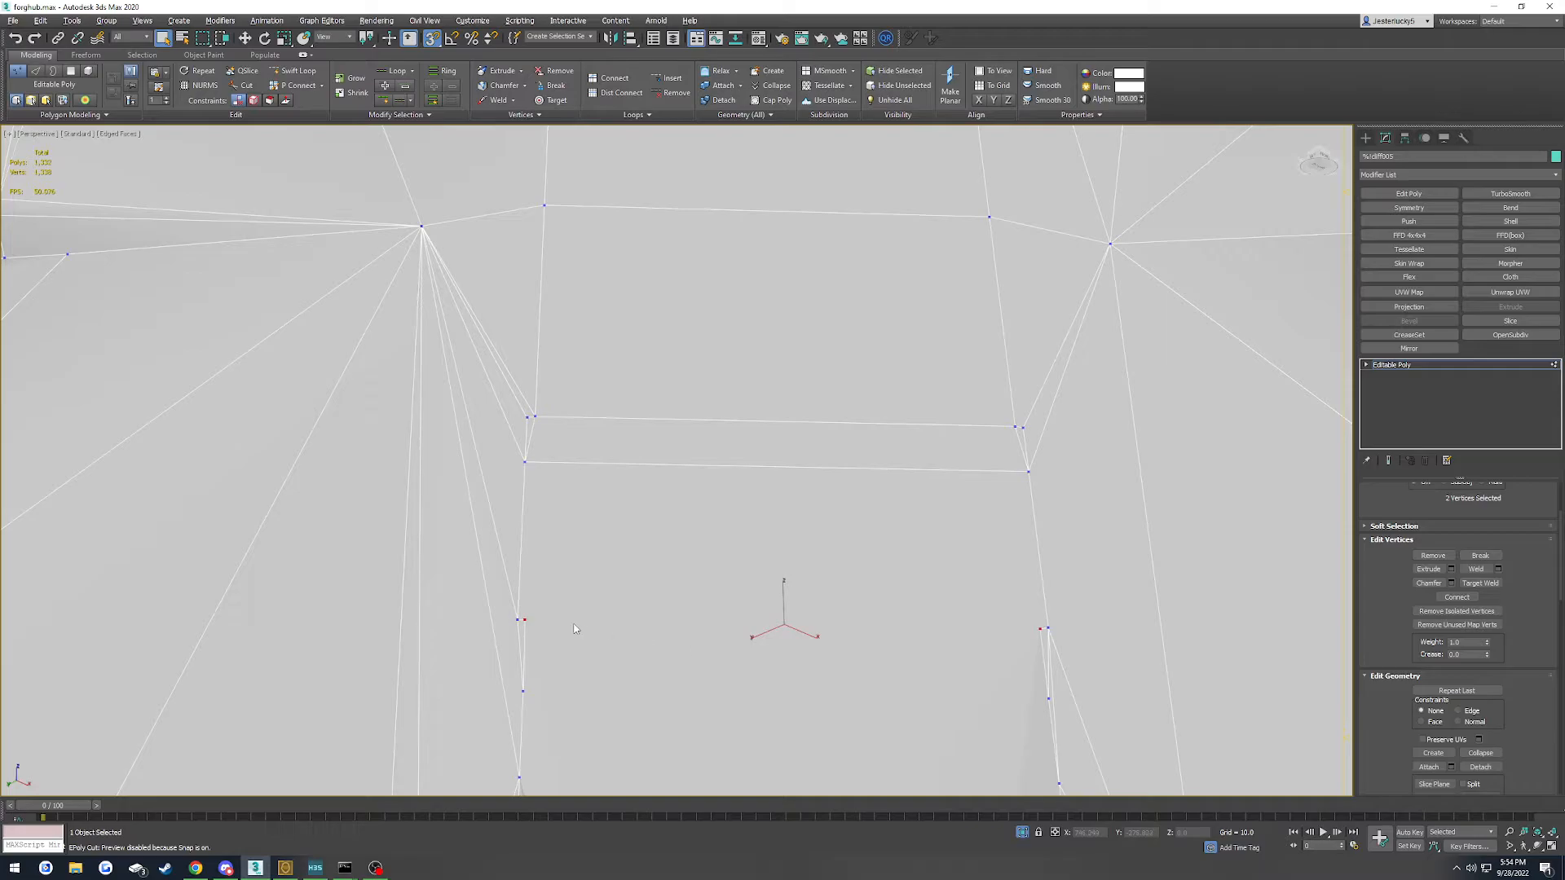
pyautogui.press('4')
pyautogui.click(608, 588)
# Connect the two lowest pairs of facing vertices across the bottom of the cliff's capped gap
pyautogui.scroll(-7, 608, 591)
pyautogui.moveTo(643, 629); pyautogui.dragTo(646, 545, button='middle')
pyautogui.scroll(6, 587, 635)
pyautogui.press('1')
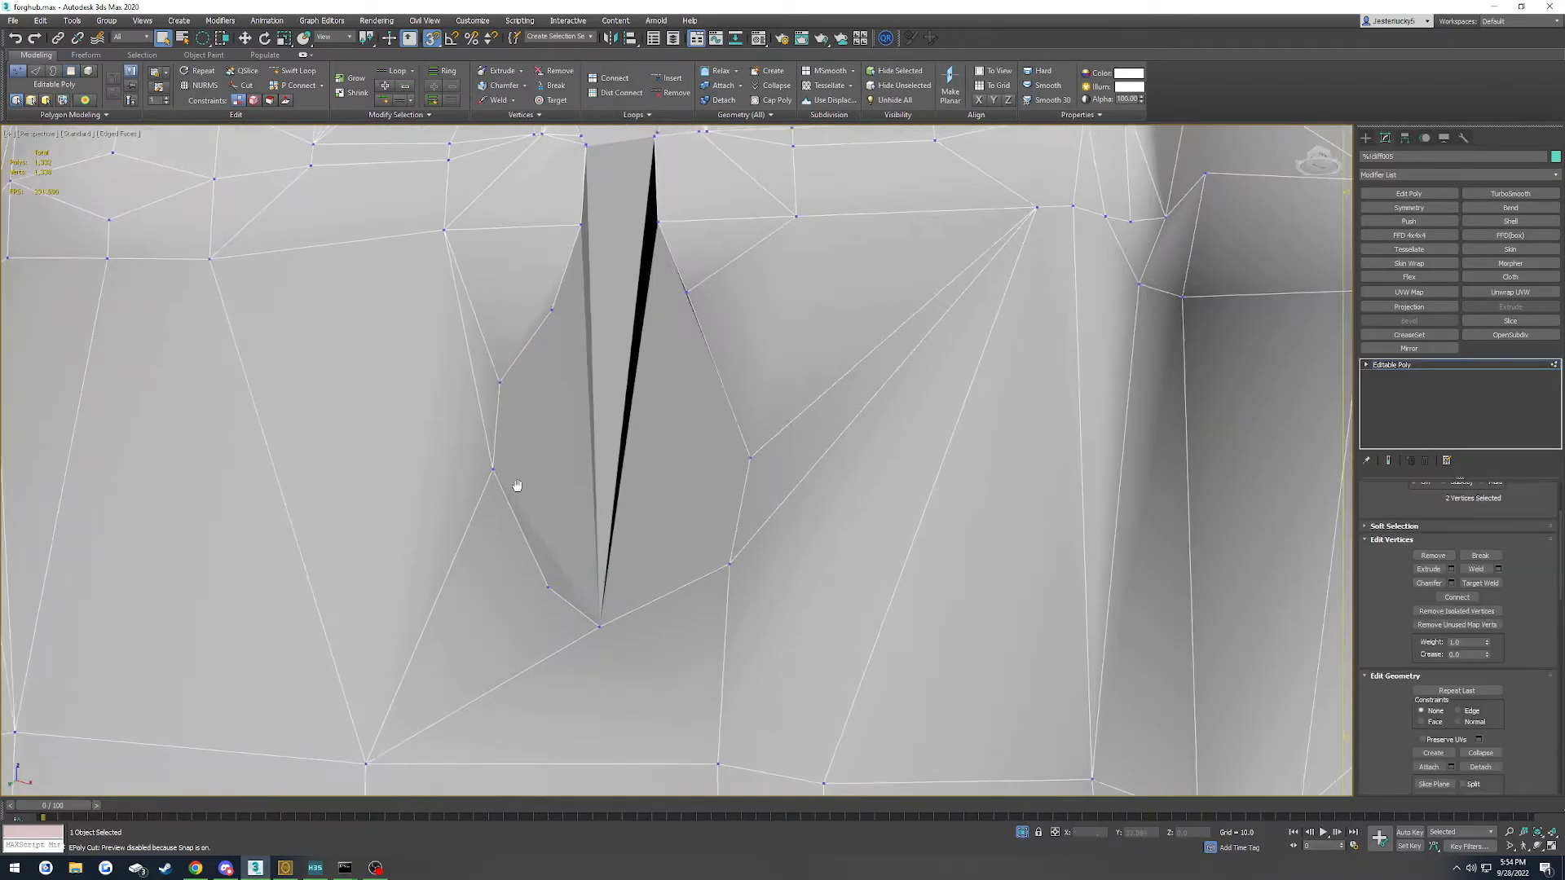
pyautogui.moveTo(447, 453); pyautogui.dragTo(644, 677)
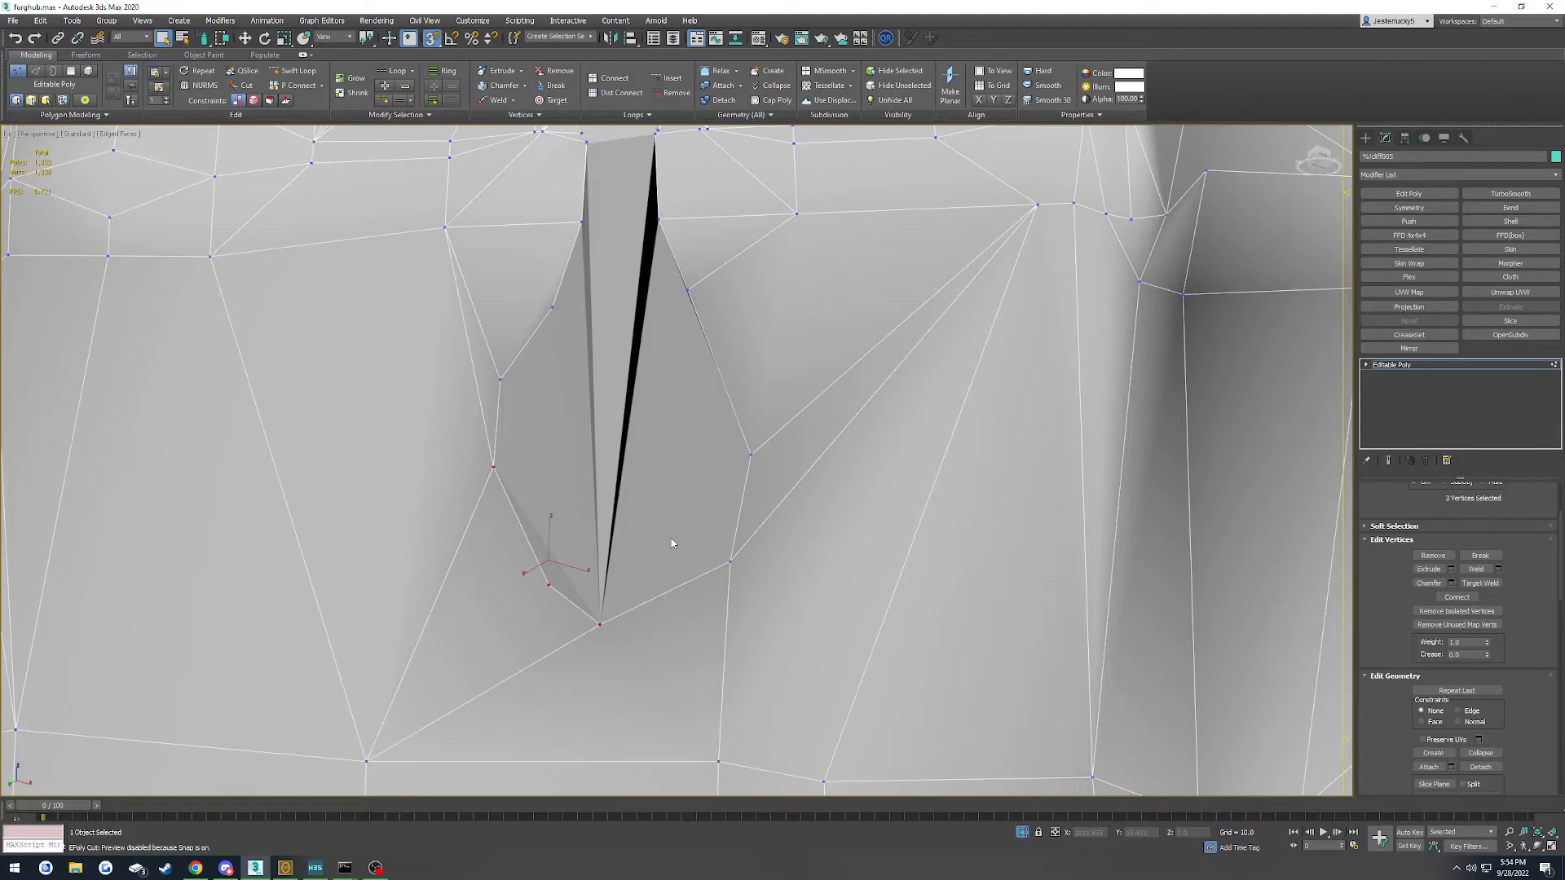
pyautogui.moveTo(761, 497); pyautogui.dragTo(760, 498)
pyautogui.hotkey('ctrl', 'shift', 'e')
pyautogui.moveTo(515, 561); pyautogui.dragTo(579, 593)
pyautogui.keyDown('ctrl'); pyautogui.moveTo(662, 541); pyautogui.dragTo(837, 582); pyautogui.keyUp('ctrl')
pyautogui.hotkey('ctrl', 'shift', 'e')
# Connect the remaining facing vertices up the lower, wide part of the cap, up to its narrowing
pyautogui.moveTo(498, 373); pyautogui.dragTo(515, 394)
pyautogui.keyDown('ctrl'); pyautogui.moveTo(664, 281); pyautogui.dragTo(732, 307); pyautogui.keyUp('ctrl')
pyautogui.hotkey('ctrl', 'shift', 'e')
pyautogui.moveTo(540, 293); pyautogui.dragTo(565, 315)
pyautogui.keyDown('ctrl'); pyautogui.click(684, 284); pyautogui.keyUp('ctrl')
pyautogui.hotkey('alt', 'w')
pyautogui.click(685, 470)
pyautogui.click(696, 480)
pyautogui.hotkey('ctrl', 'shift', 'e')
# Connect the facing vertices across the cap's narrow neck and undo the extra connection above it
pyautogui.moveTo(660, 245); pyautogui.dragTo(666, 414, button='middle')
pyautogui.keyDown('ctrl'); pyautogui.moveTo(639, 342); pyautogui.dragTo(639, 343); pyautogui.keyUp('ctrl')
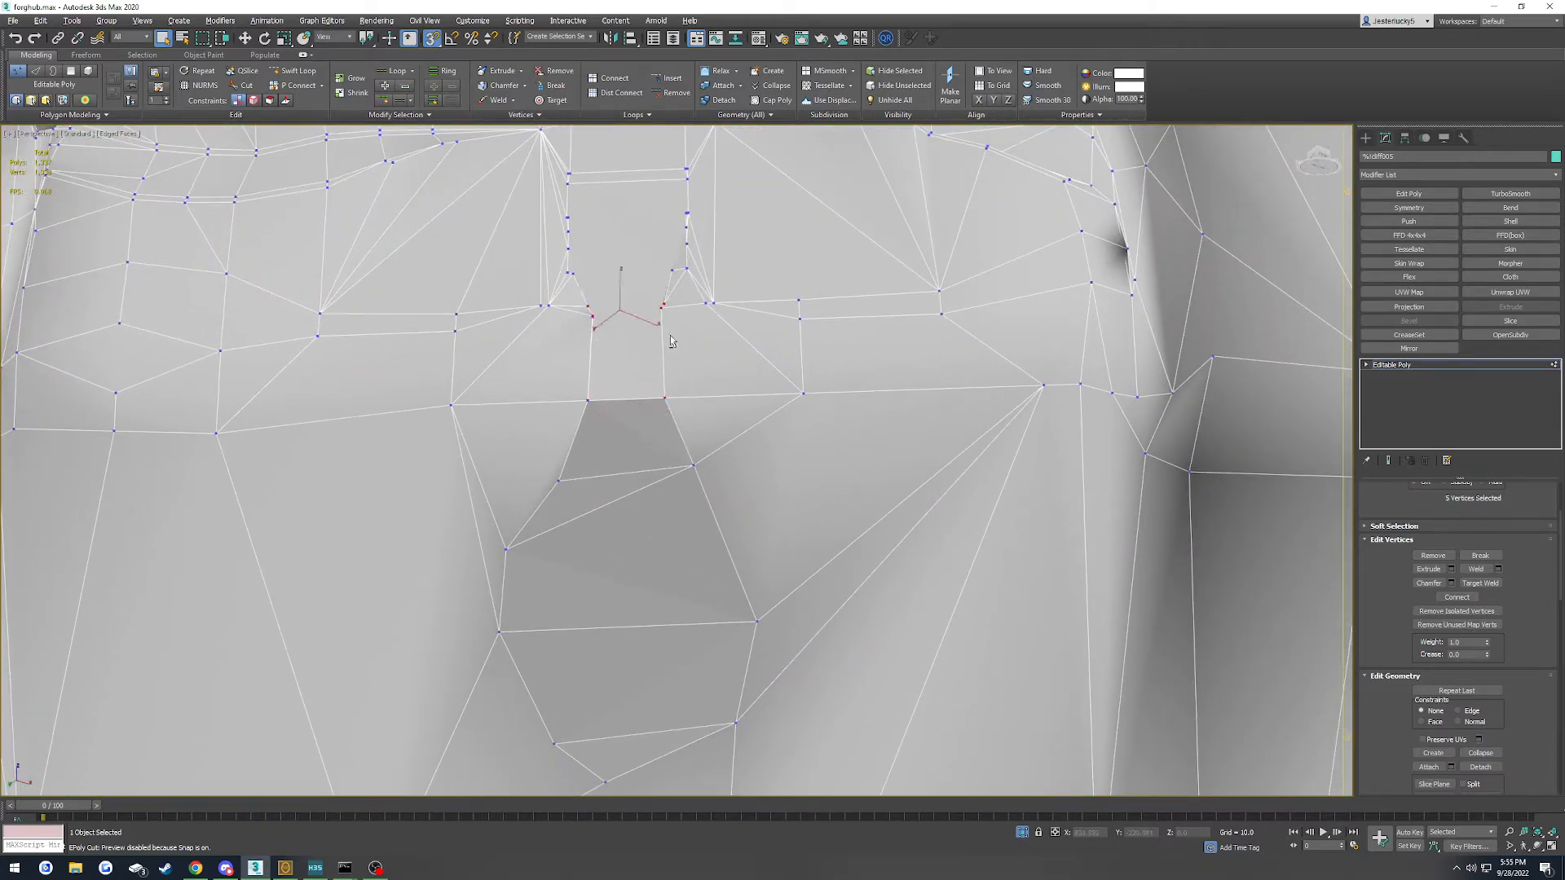
pyautogui.scroll(5, 618, 329)
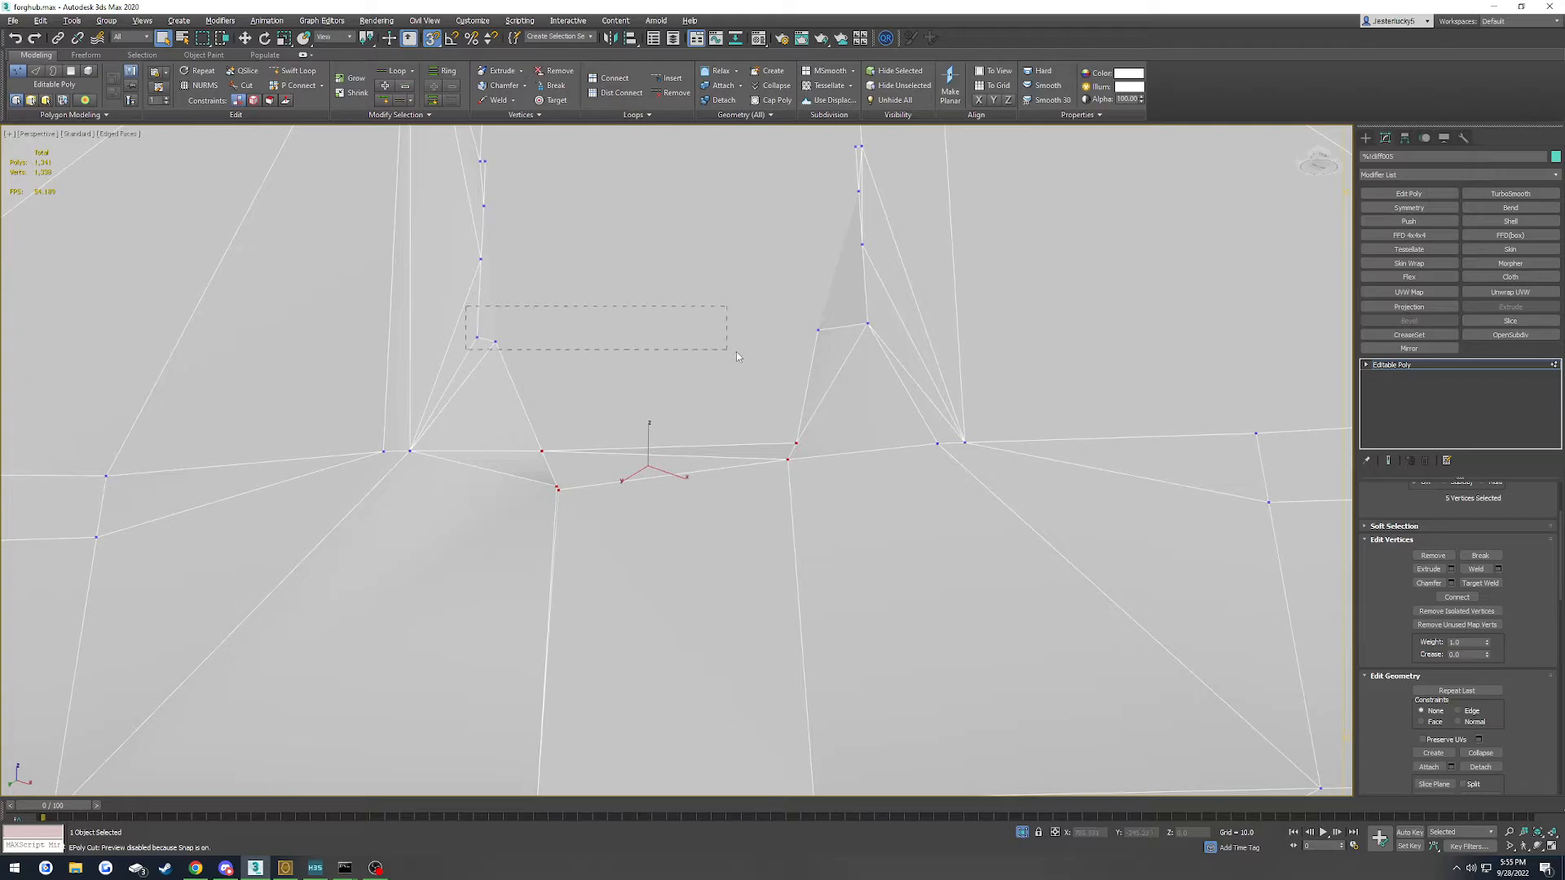
pyautogui.hotkey('ctrl', 'shift', 'e')
pyautogui.moveTo(805, 355); pyautogui.dragTo(803, 372, button='middle')
pyautogui.hotkey('ctrl', 'z')
# Connect the two pairs of facing vertices just above the cap's neck
pyautogui.click(494, 356)
pyautogui.keyDown('ctrl'); pyautogui.click(480, 274); pyautogui.keyUp('ctrl')
pyautogui.scroll(-3, 566, 338)
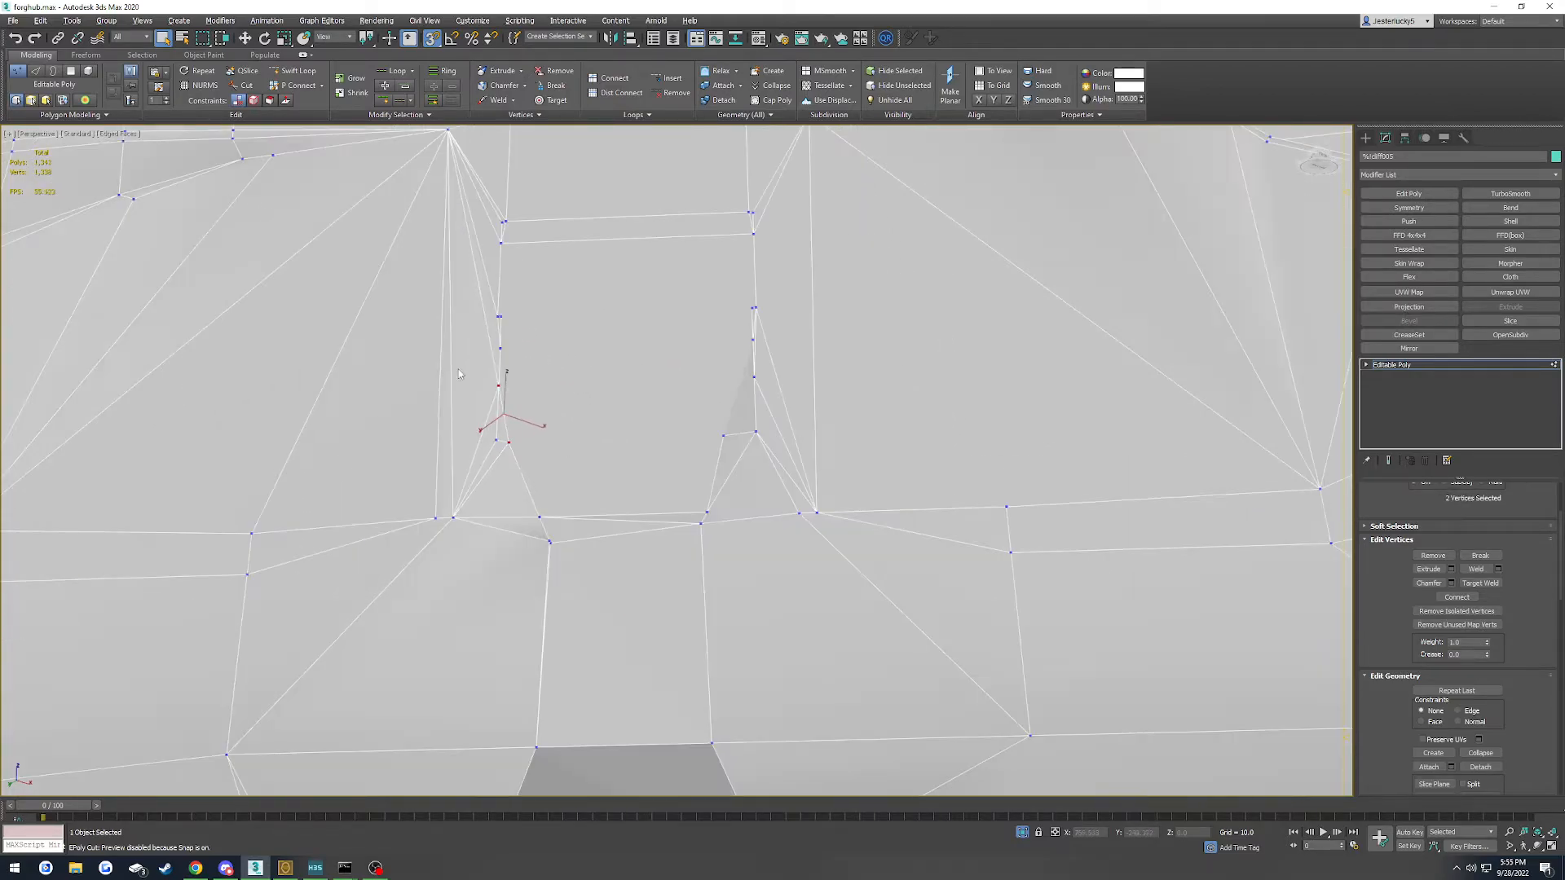
pyautogui.moveTo(520, 383); pyautogui.dragTo(520, 383)
pyautogui.keyDown('ctrl'); pyautogui.click(723, 436); pyautogui.keyUp('ctrl')
pyautogui.hotkey('ctrl', 'shift', 'e')
pyautogui.click(499, 348)
pyautogui.keyDown('ctrl'); pyautogui.click(754, 377); pyautogui.keyUp('ctrl')
pyautogui.click(722, 437)
pyautogui.keyDown('ctrl'); pyautogui.click(754, 377); pyautogui.keyUp('ctrl')
# Connect the next left vertex above those edges to its facing vertex on the right side
pyautogui.scroll(2, 708, 368)
pyautogui.moveTo(709, 370); pyautogui.dragTo(733, 457, button='middle')
pyautogui.click(799, 395)
pyautogui.keyDown('ctrl'); pyautogui.moveTo(444, 372); pyautogui.dragTo(443, 365); pyautogui.keyUp('ctrl')
pyautogui.scroll(3, 590, 377)
pyautogui.keyDown('ctrl'); pyautogui.click(1099, 423); pyautogui.keyUp('ctrl')
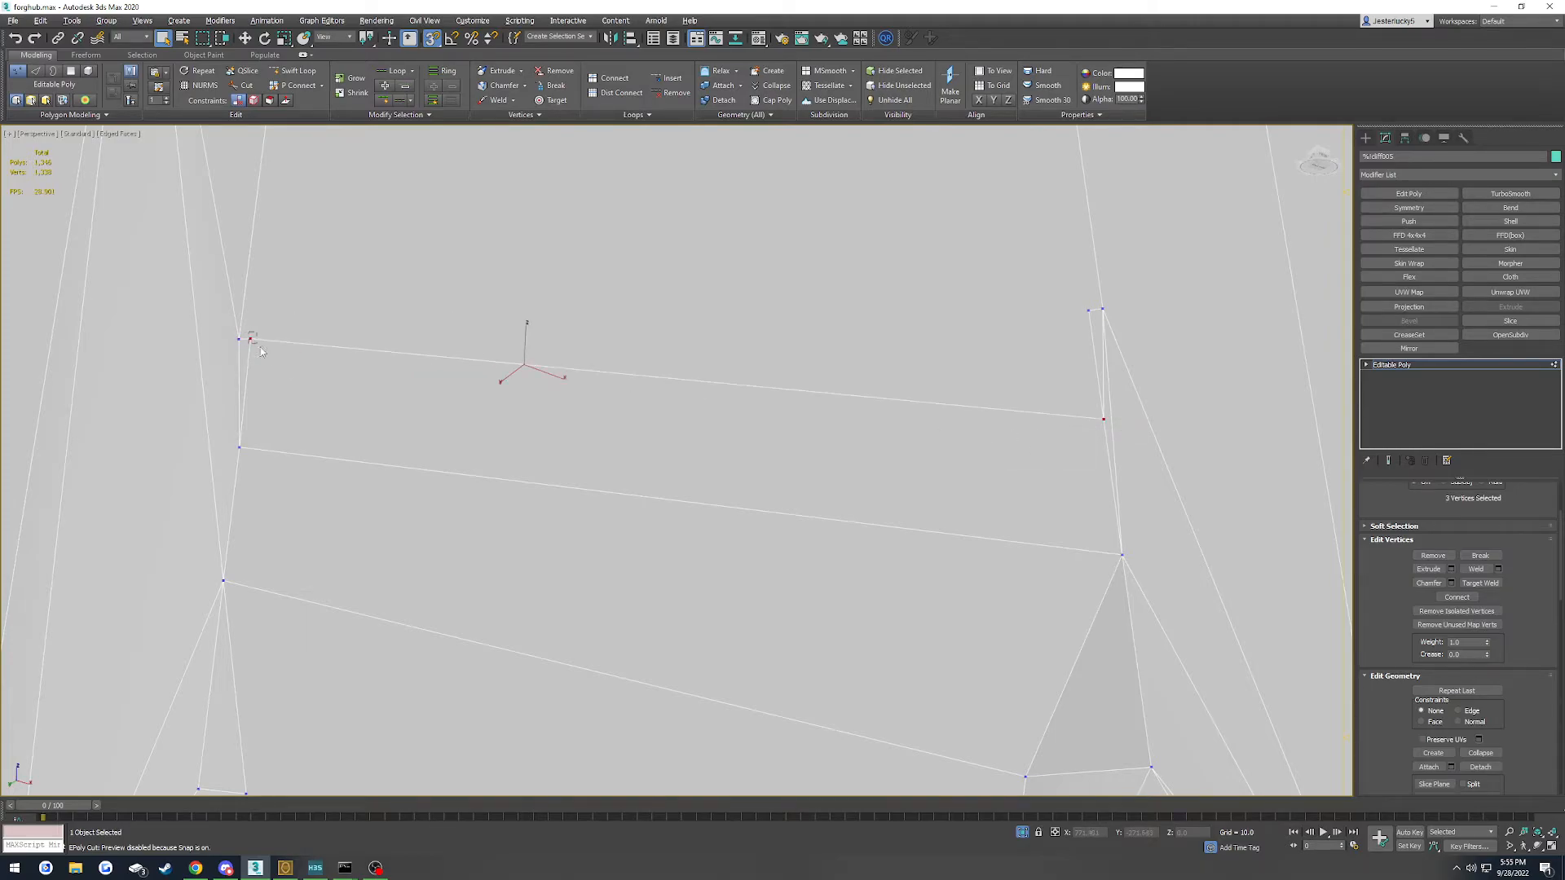
# Connect the left end of the upper cross edge diagonally to the inner doubled vertex on the right side
pyautogui.scroll(-3, 295, 296)
pyautogui.keyDown('ctrl'); pyautogui.click(354, 335); pyautogui.keyUp('ctrl')
pyautogui.scroll(3, 355, 408)
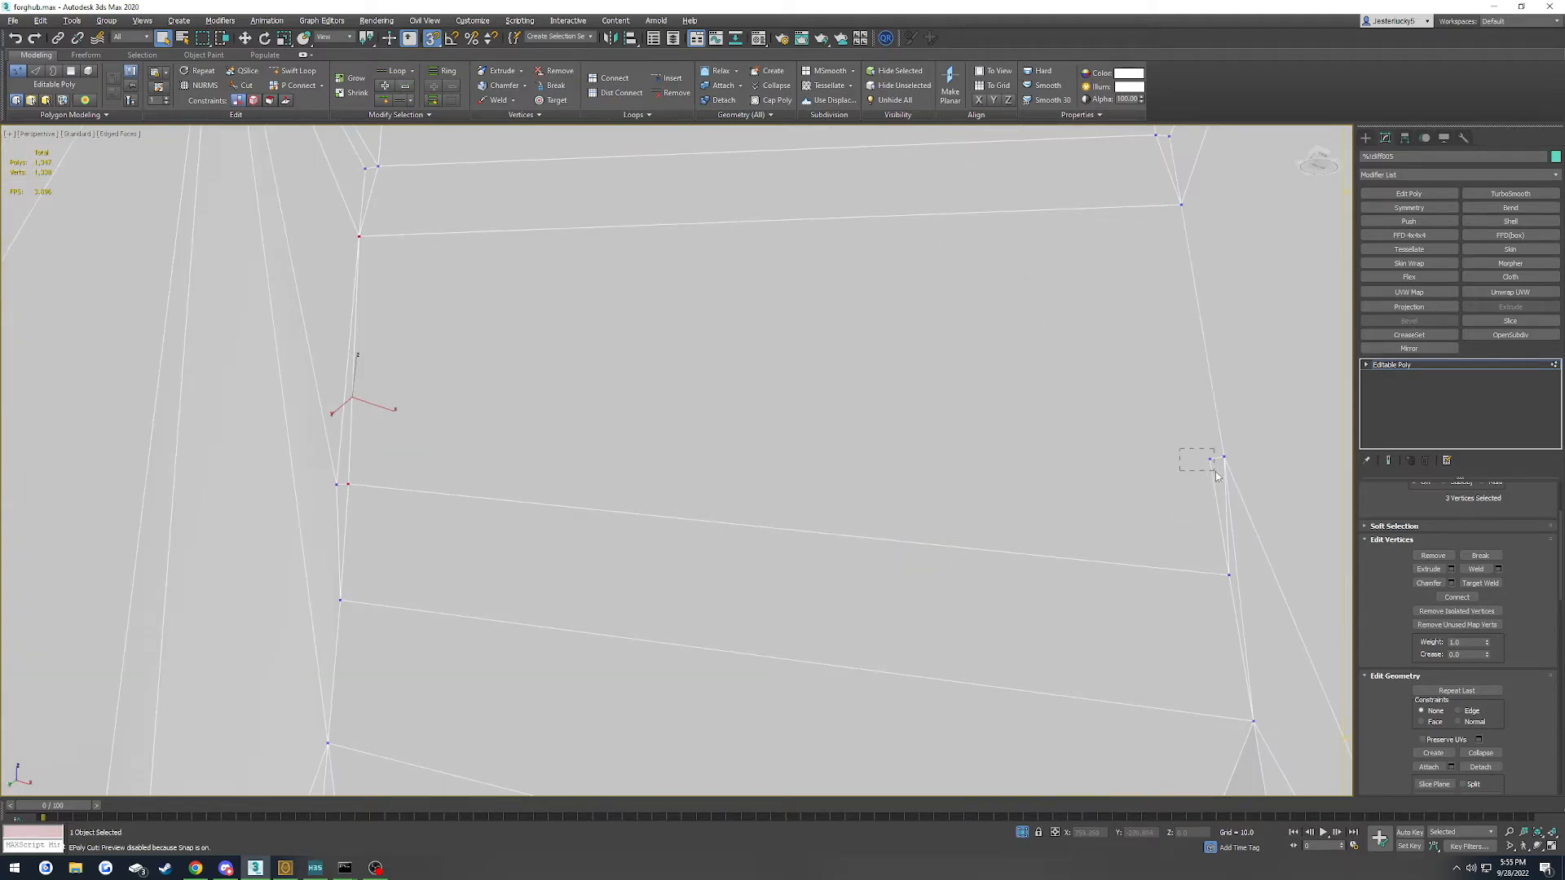
pyautogui.keyDown('ctrl'); pyautogui.moveTo(301, 219); pyautogui.dragTo(421, 287); pyautogui.keyUp('ctrl')
pyautogui.hotkey('ctrl', 'shift', 'e')
pyautogui.moveTo(858, 405); pyautogui.dragTo(827, 423, button='middle')
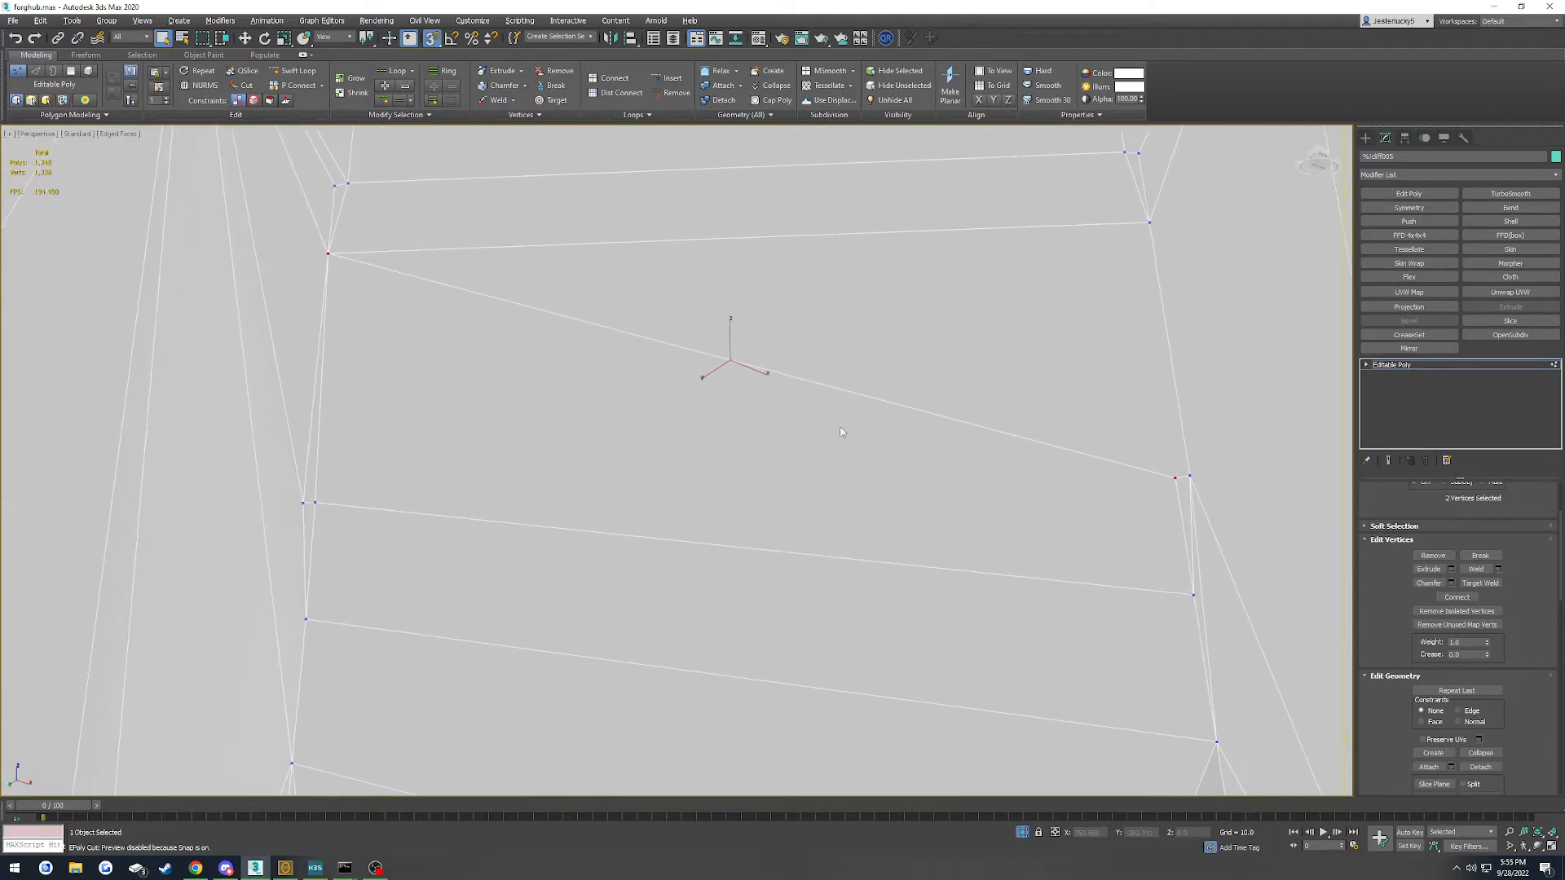
# Select the triangular face above the diagonal edge and examine how it fits the filled gap
pyautogui.moveTo(1170, 467); pyautogui.dragTo(1182, 487)
pyautogui.scroll(-4, 1011, 494)
pyautogui.press('4')
pyautogui.click(887, 398)
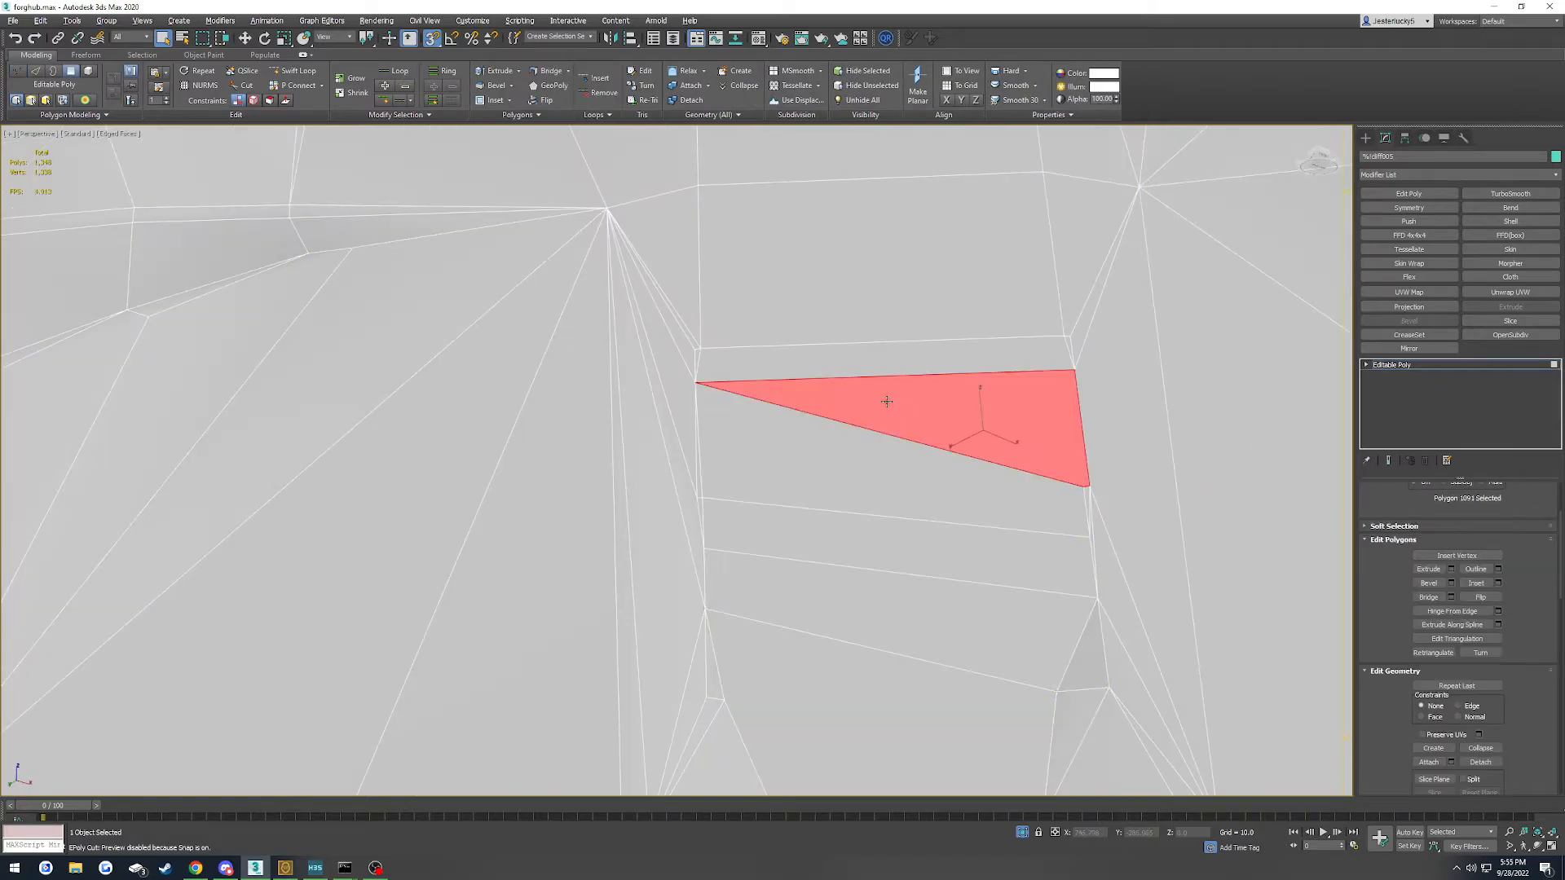
pyautogui.scroll(4, 977, 437)
pyautogui.moveTo(976, 436); pyautogui.dragTo(890, 476, button='middle')
pyautogui.scroll(-5, 890, 476)
pyautogui.moveTo(866, 559); pyautogui.dragTo(804, 632, button='middle')
pyautogui.scroll(-3, 831, 624)
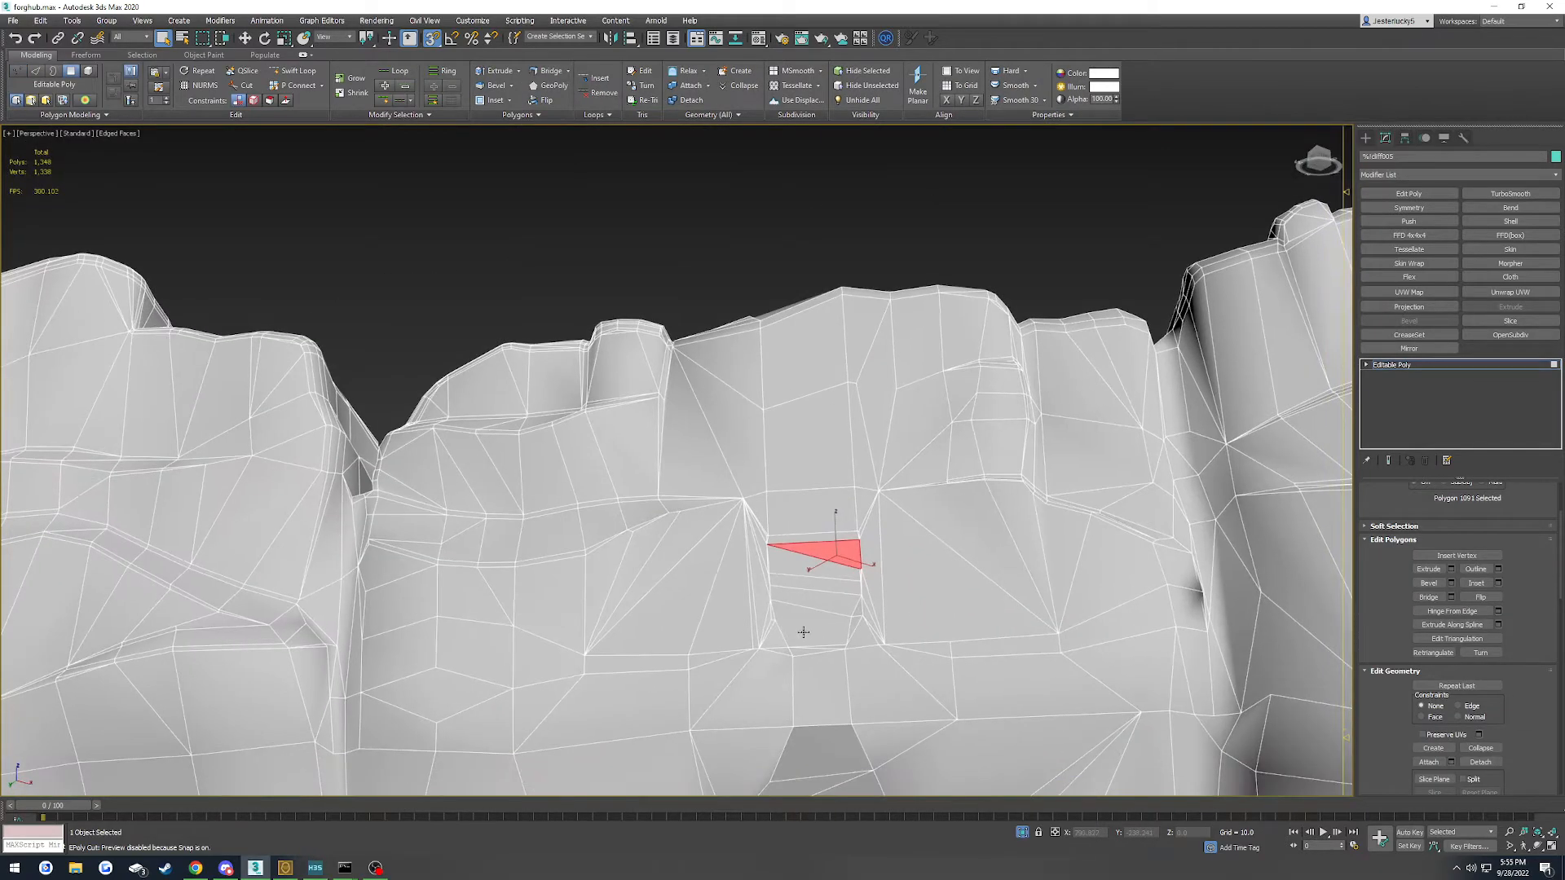
# Connect the last pair of facing inner vertices at the bottom of the upper cap section
pyautogui.scroll(4, 798, 640)
pyautogui.press('1')
pyautogui.click(725, 597)
pyautogui.keyDown('ctrl'); pyautogui.moveTo(990, 593); pyautogui.dragTo(991, 594); pyautogui.keyUp('ctrl')
# Examine individual polygons in the filled gap and the cliff as a whole for remaining faults
pyautogui.scroll(-6, 860, 571)
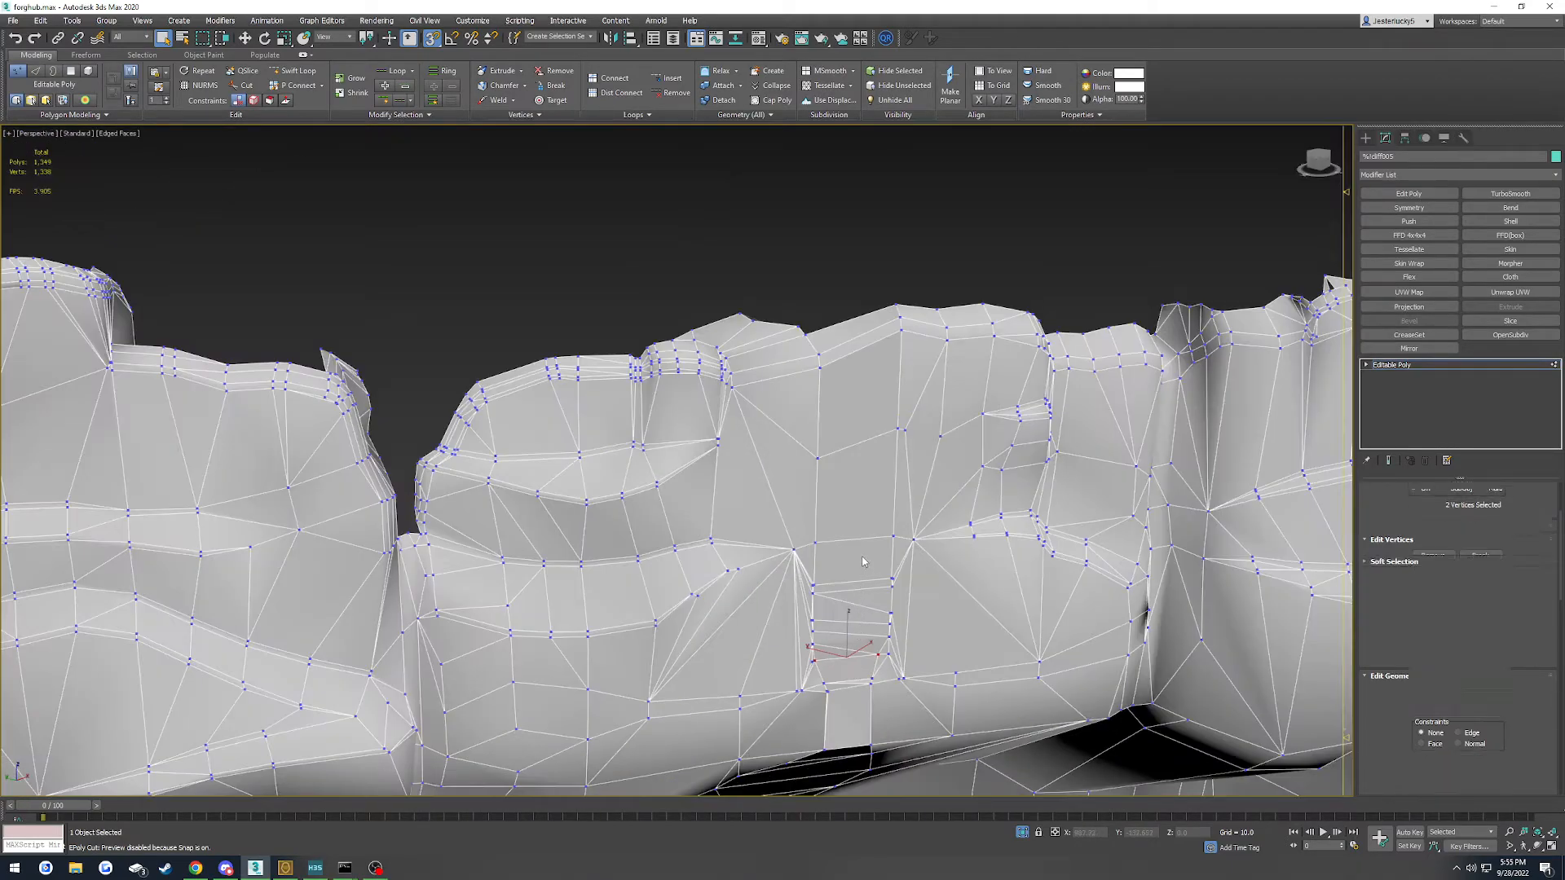
pyautogui.press('4')
pyautogui.click(864, 563)
pyautogui.scroll(8, 863, 562)
pyautogui.scroll(-8, 775, 639)
pyautogui.scroll(-8, 754, 636)
pyautogui.scroll(7, 868, 558)
pyautogui.click(874, 557)
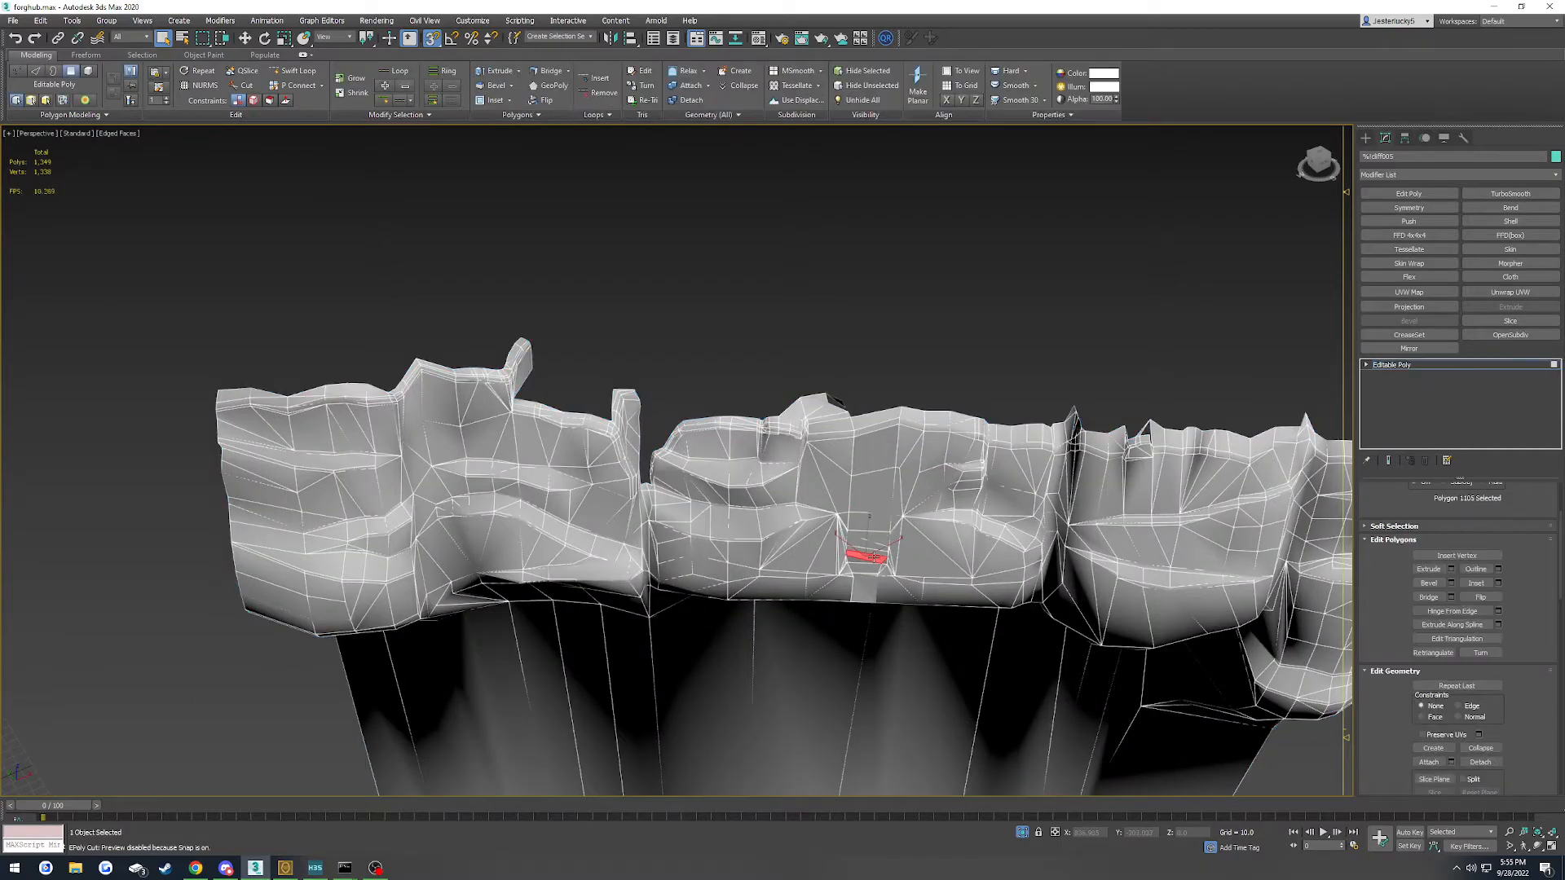
pyautogui.scroll(6, 874, 557)
pyautogui.scroll(-9, 873, 563)
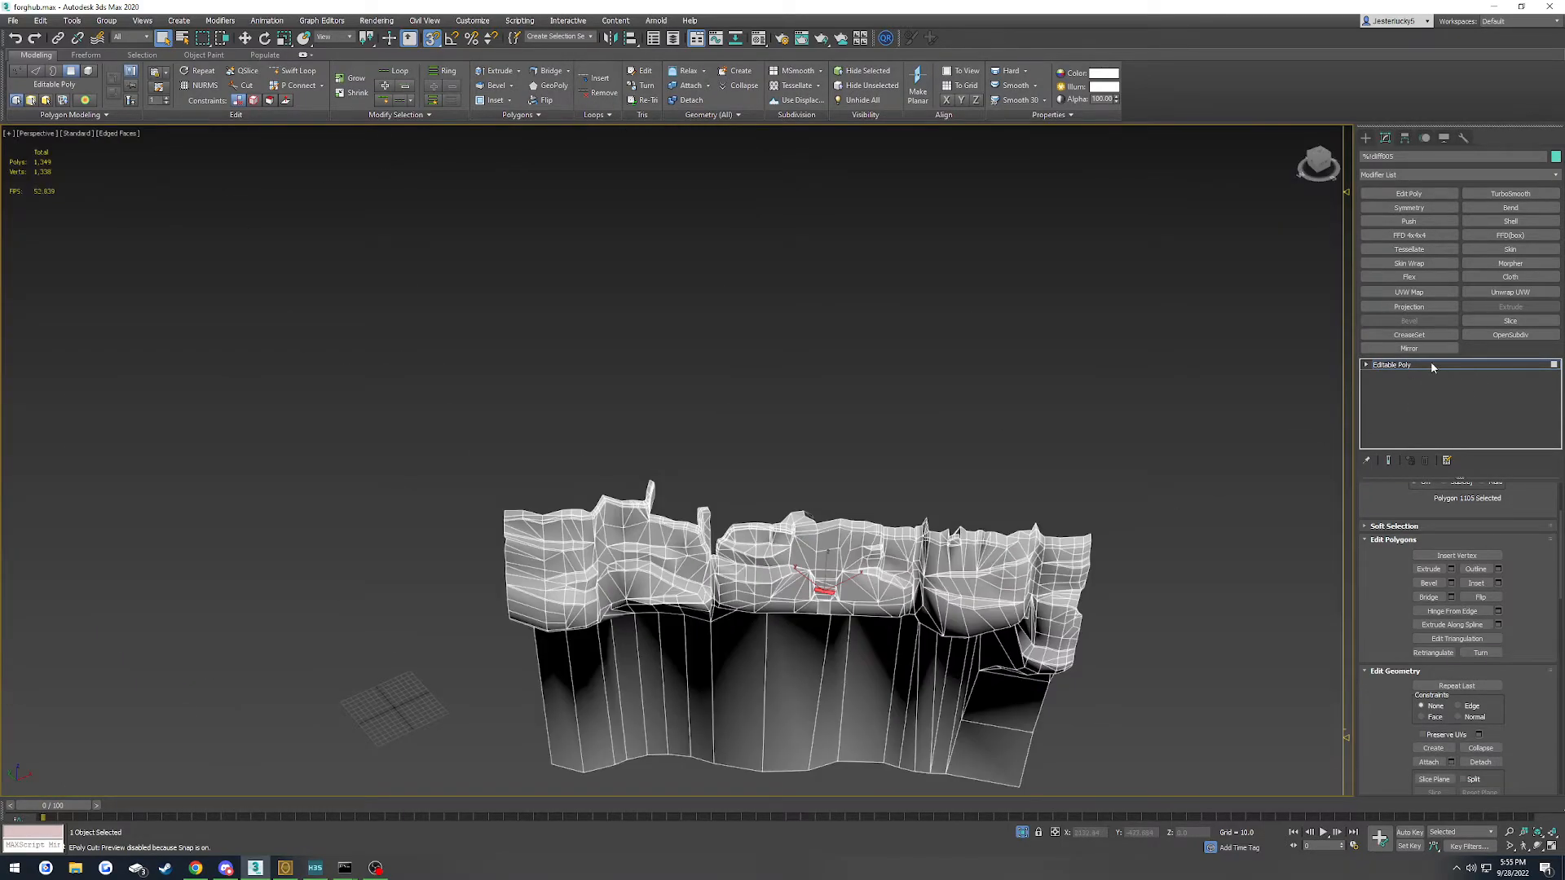
# Leave the cliff's sub-object editing and select every object in the scene
pyautogui.click(1432, 365)
pyautogui.rightClick(559, 478)
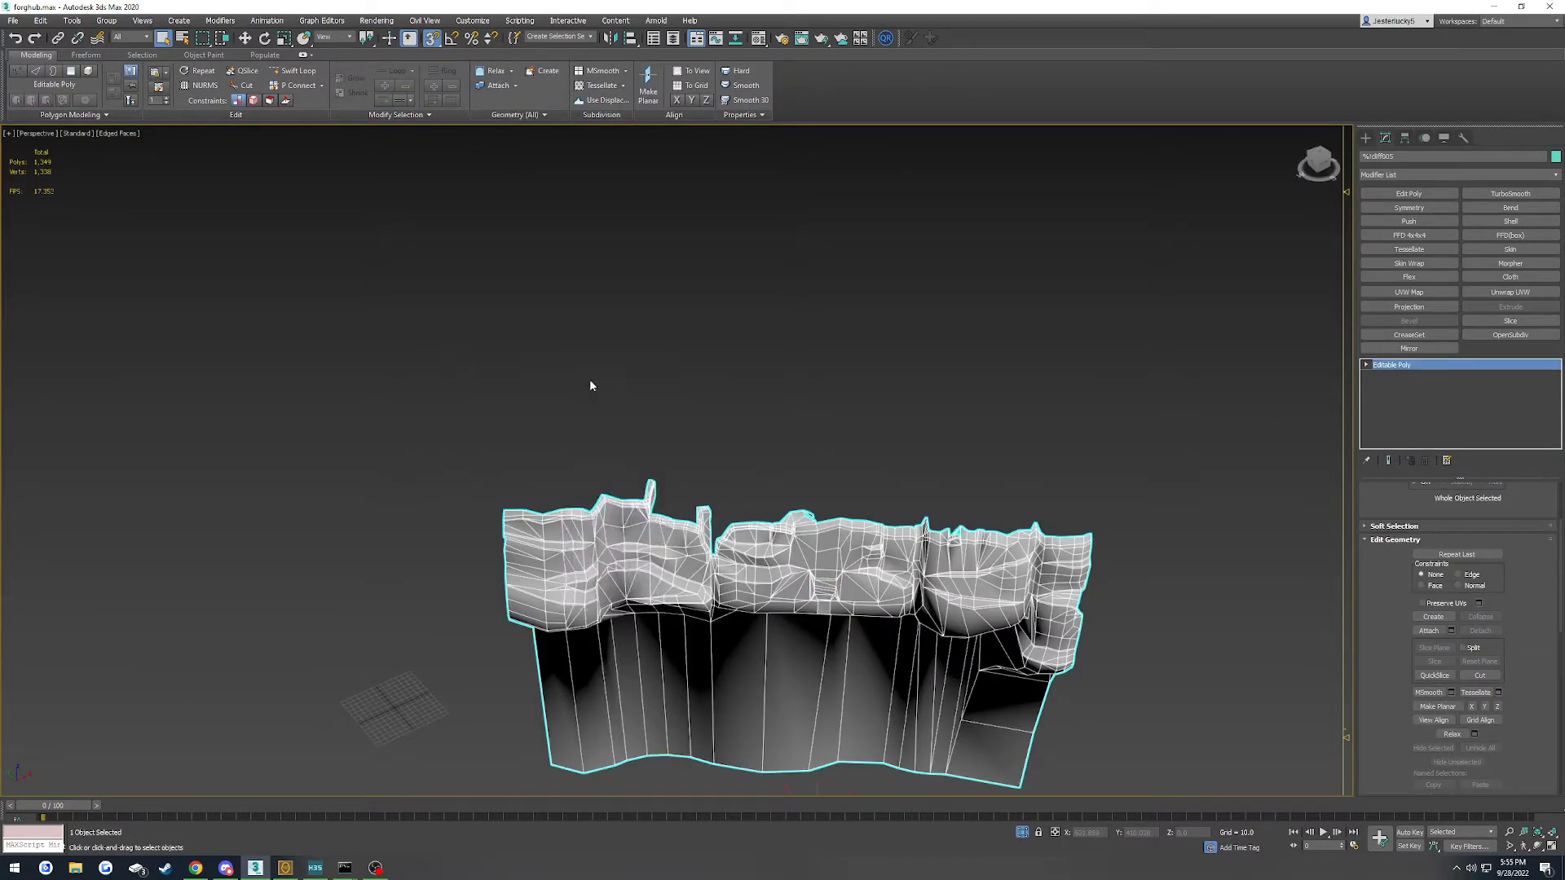
pyautogui.click(601, 374)
pyautogui.hotkey('ctrl', 'a')
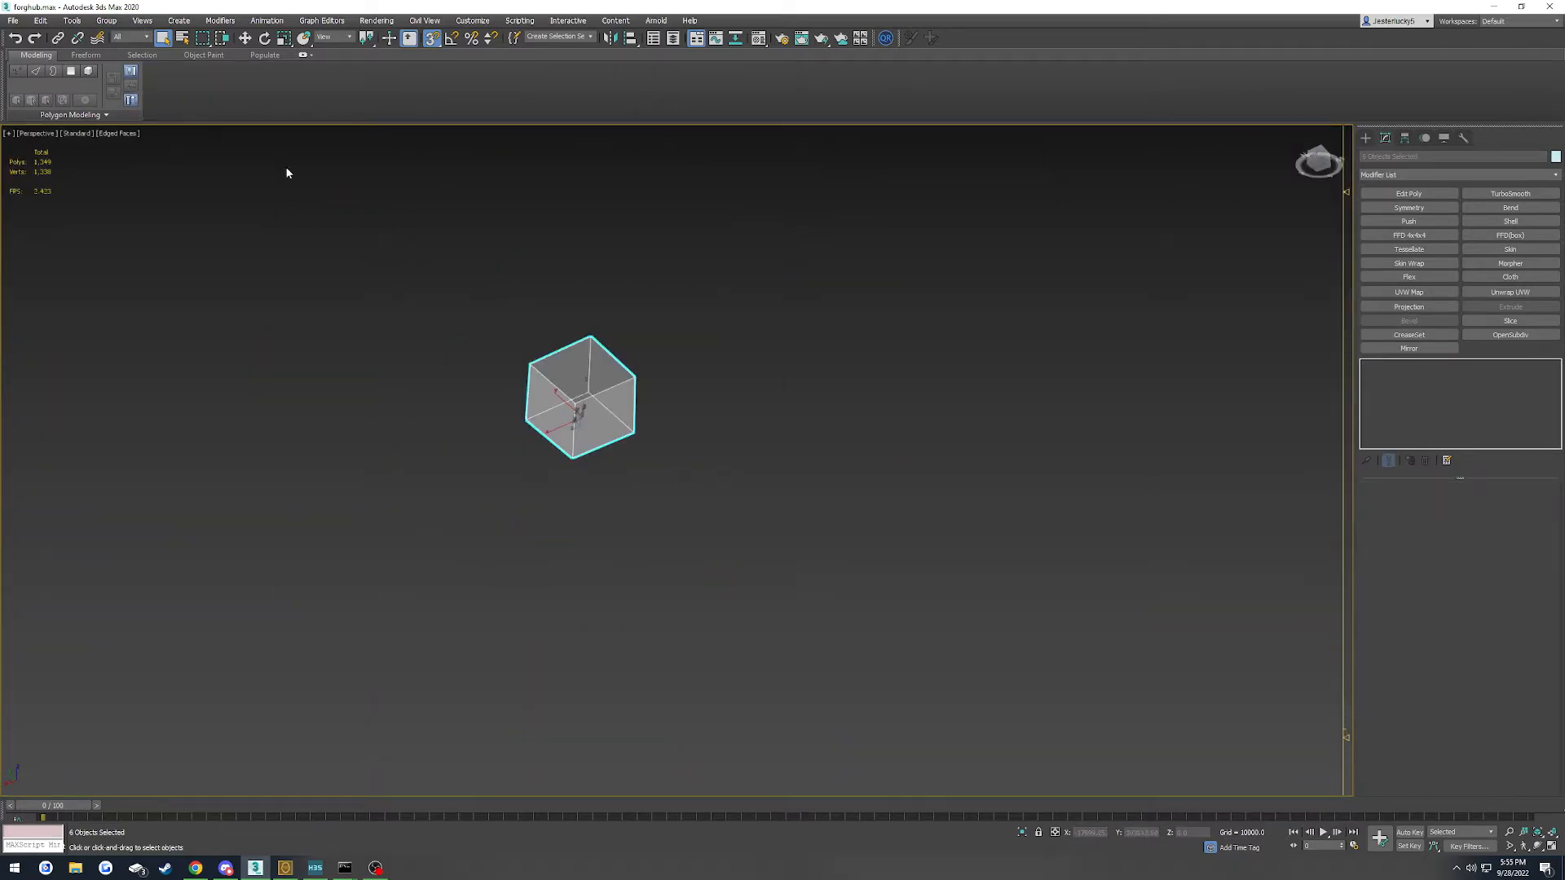
# Export the scene as FBX, overwriting the newest file in the export folder
pyautogui.click(13, 21)
pyautogui.moveTo(73, 202)
pyautogui.click(215, 219)
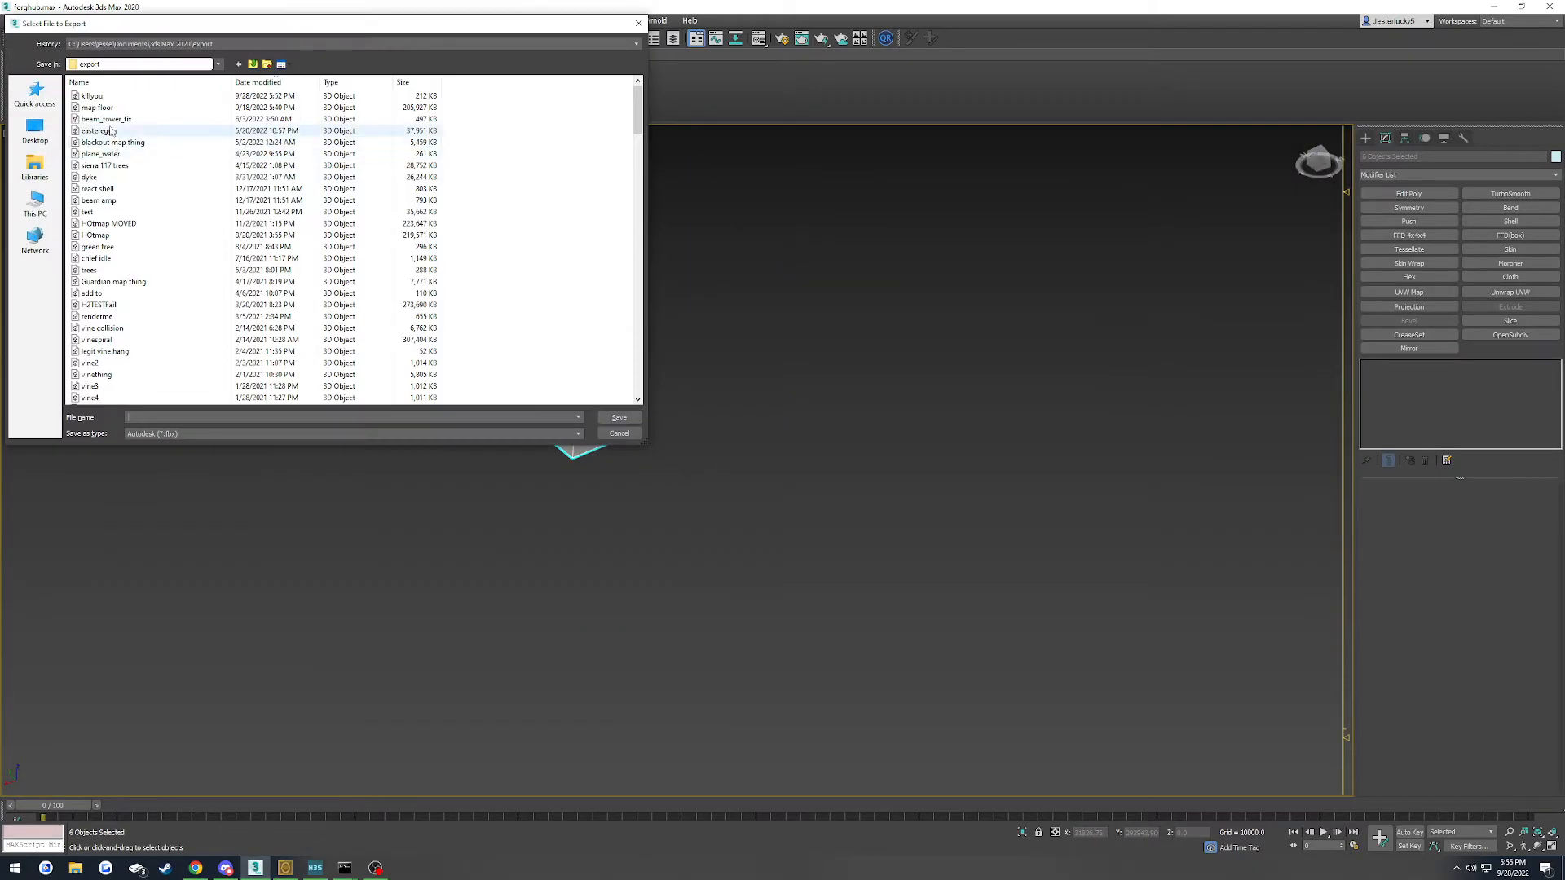
pyautogui.doubleClick(99, 98)
pyautogui.click(841, 447)
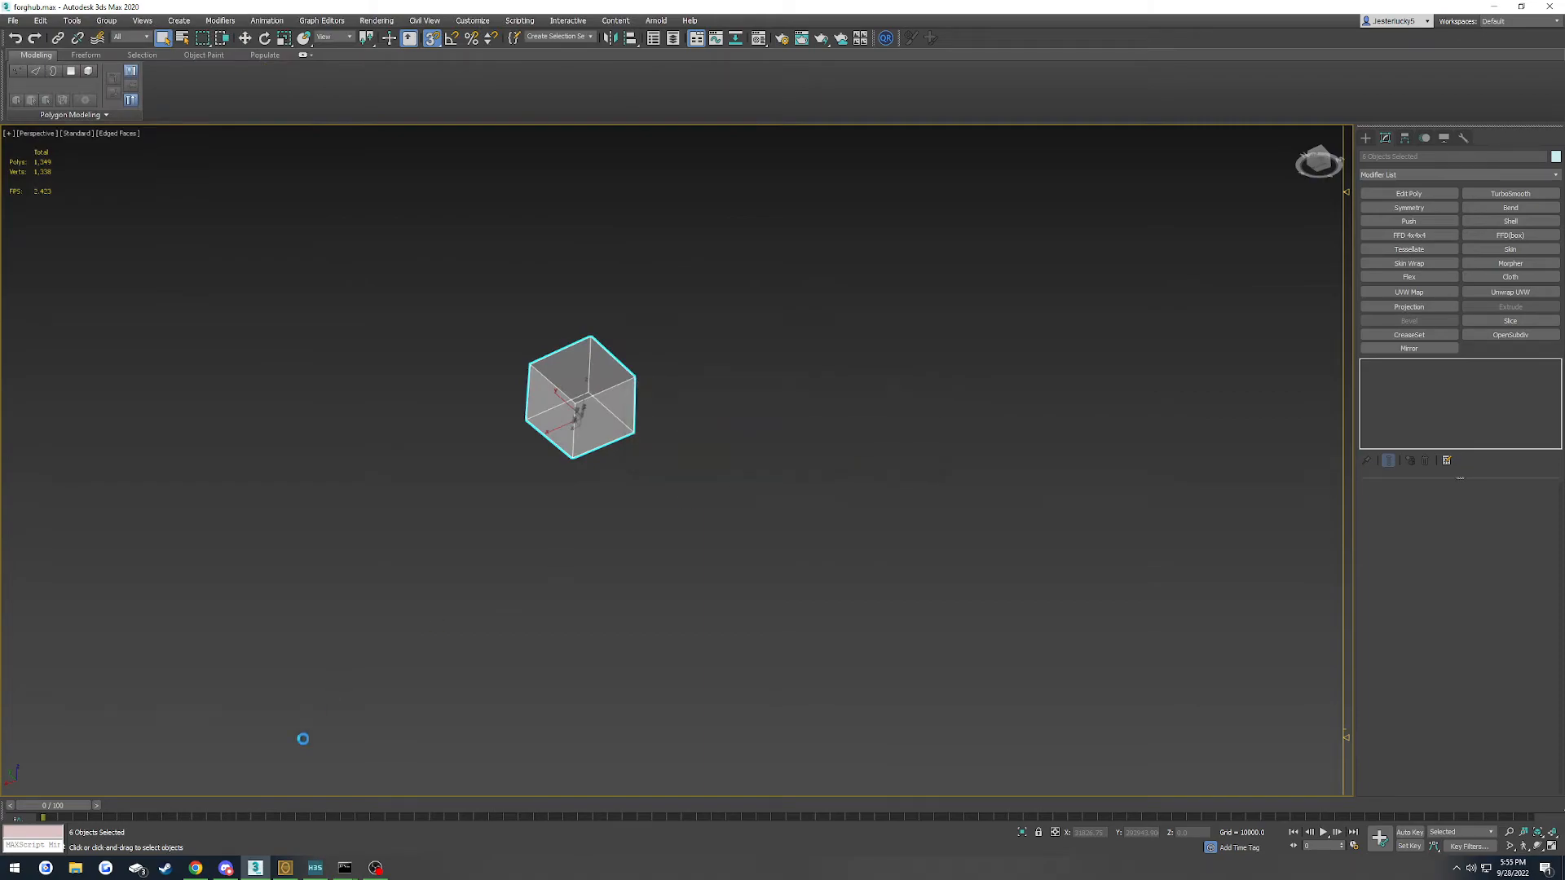
pyautogui.click(936, 699)
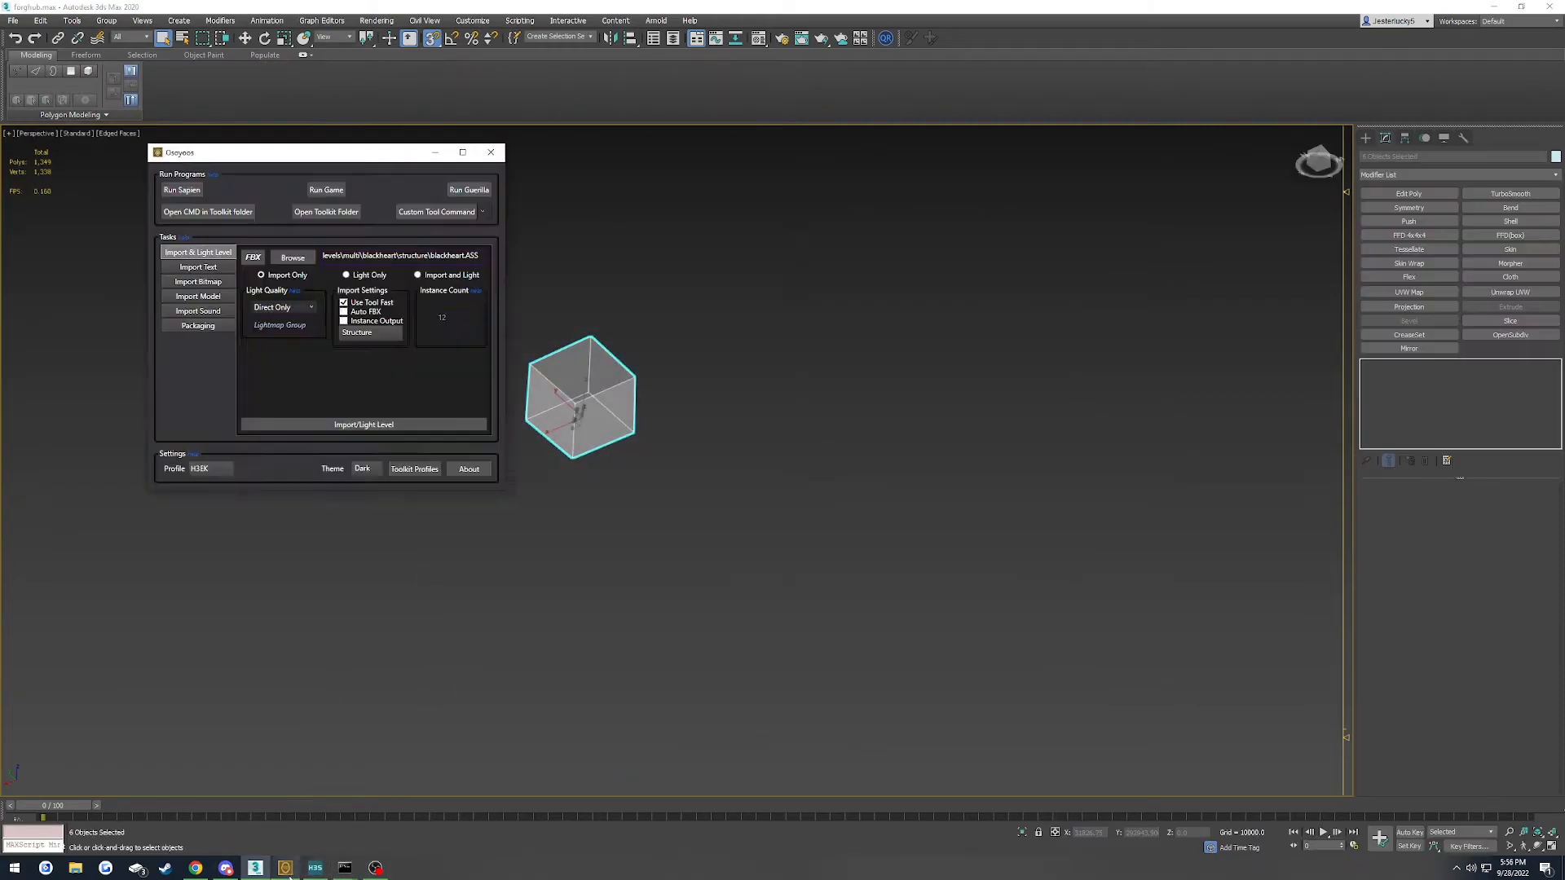
# In Osoyoos, convert the newly exported FBX to ASS, overwriting blackheart.ASS in the levels\multi\blackheart\structure folder
pyautogui.click(293, 259)
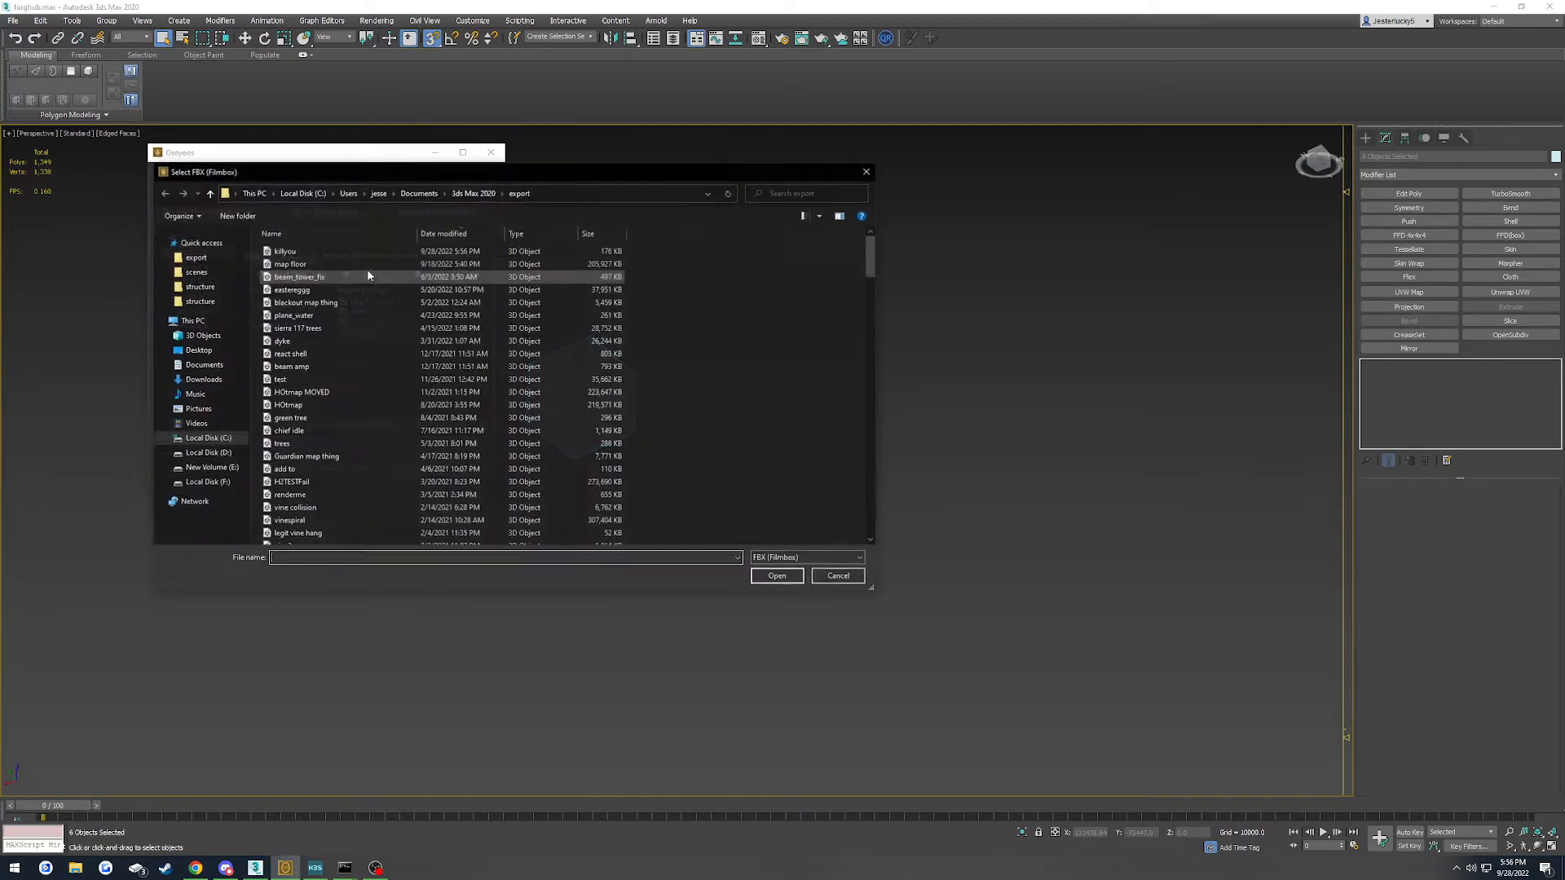
pyautogui.doubleClick(287, 277)
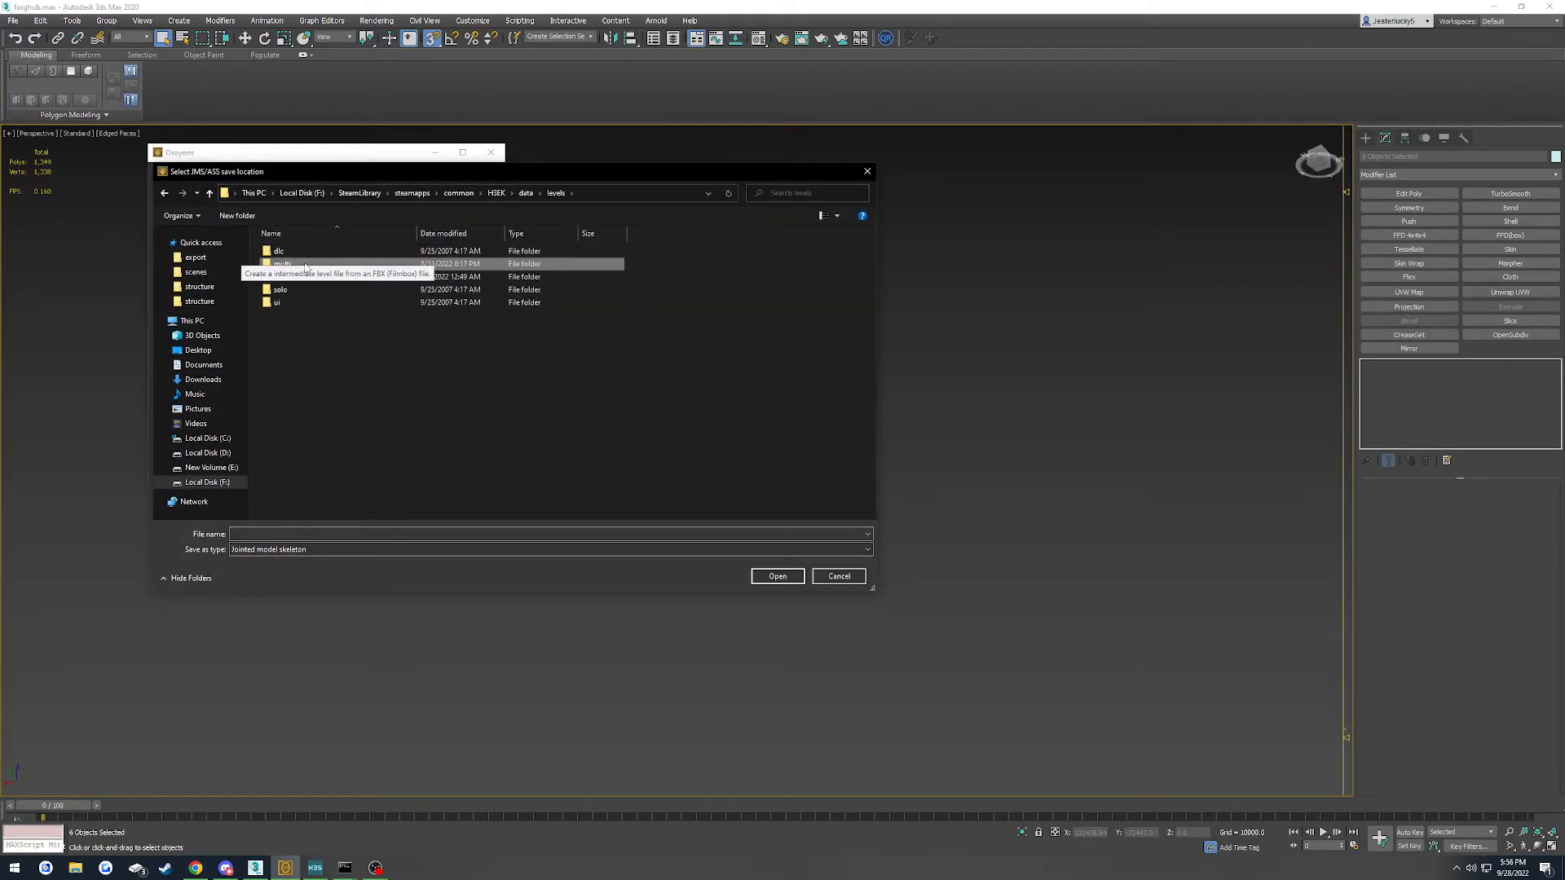
pyautogui.doubleClick(325, 251)
pyautogui.doubleClick(342, 263)
pyautogui.doubleClick(365, 282)
pyautogui.click(310, 550)
pyautogui.click(308, 574)
pyautogui.click(290, 263)
pyautogui.click(777, 577)
pyautogui.click(812, 435)
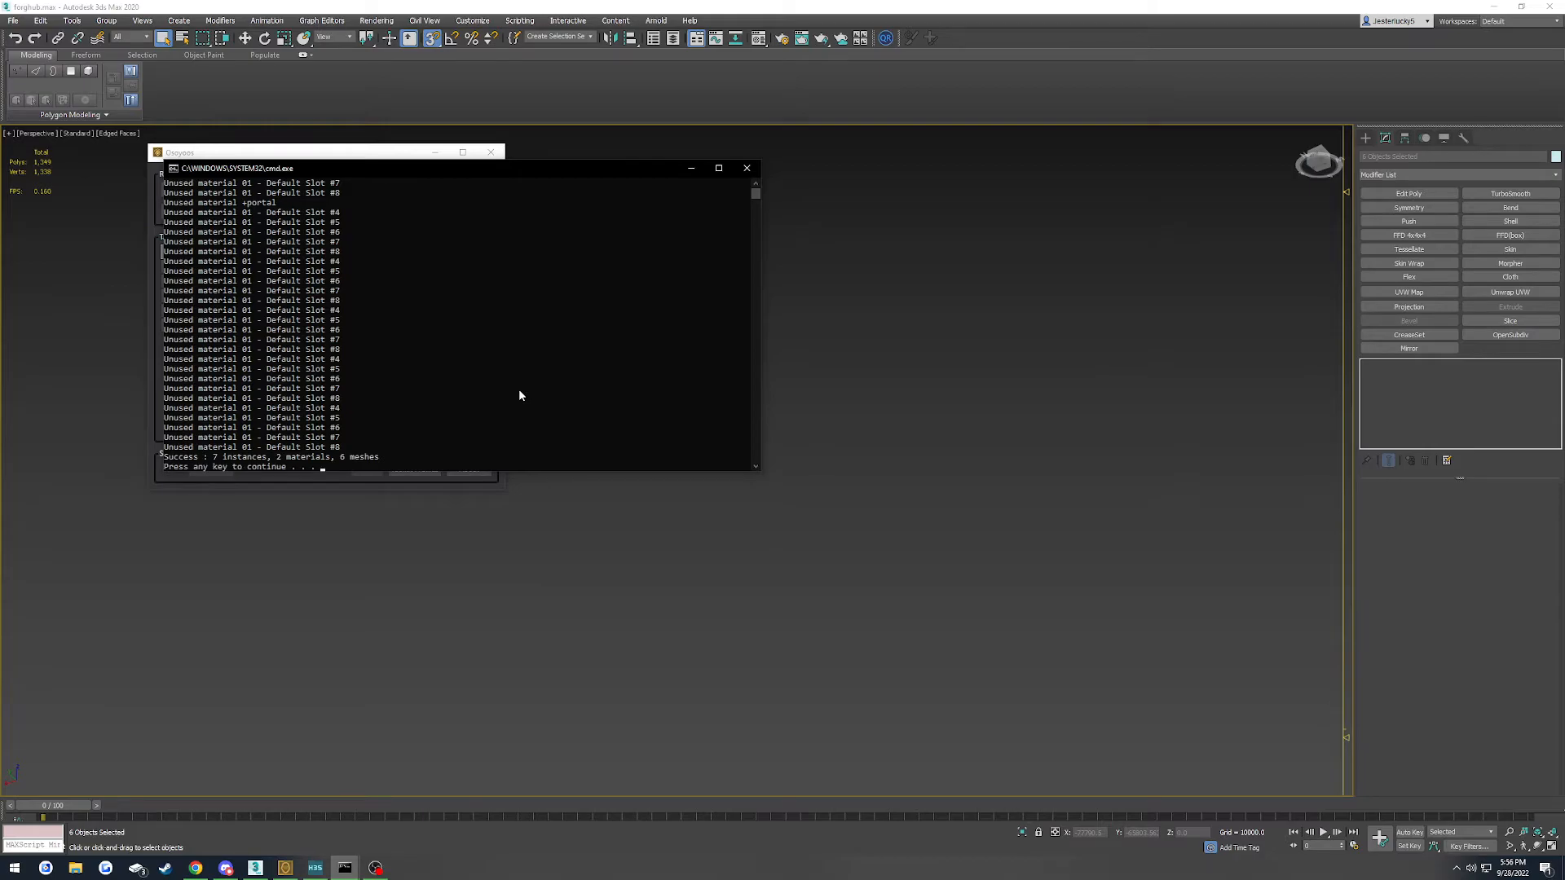
pyautogui.press('Return')
# Choose the blackheart.ASS structure file and run the level import with Import Only
pyautogui.click(294, 263)
pyautogui.doubleClick(323, 265)
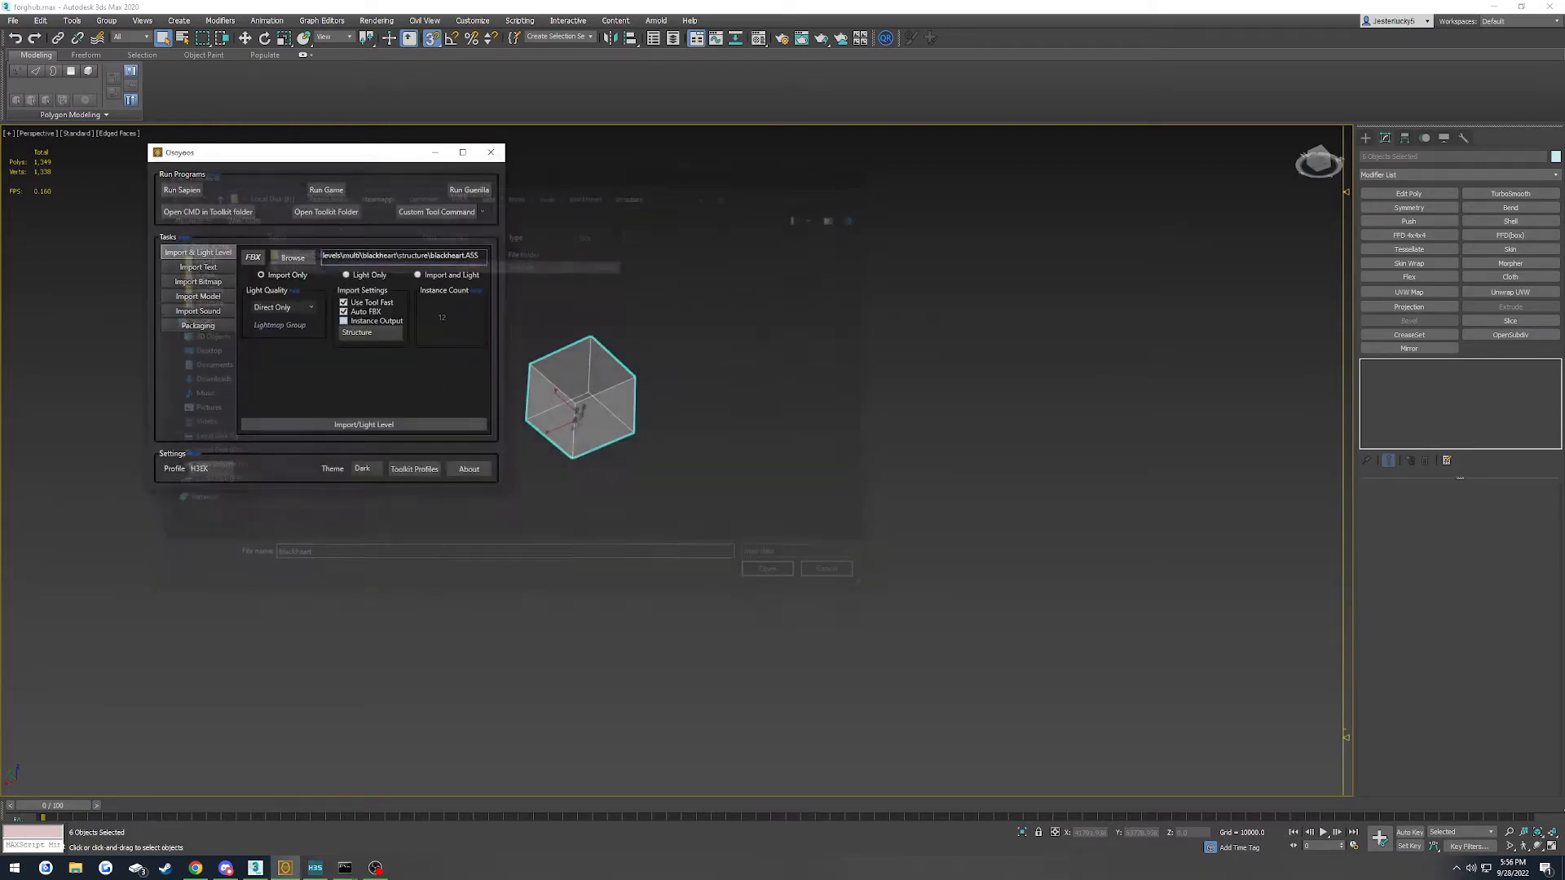
pyautogui.click(377, 426)
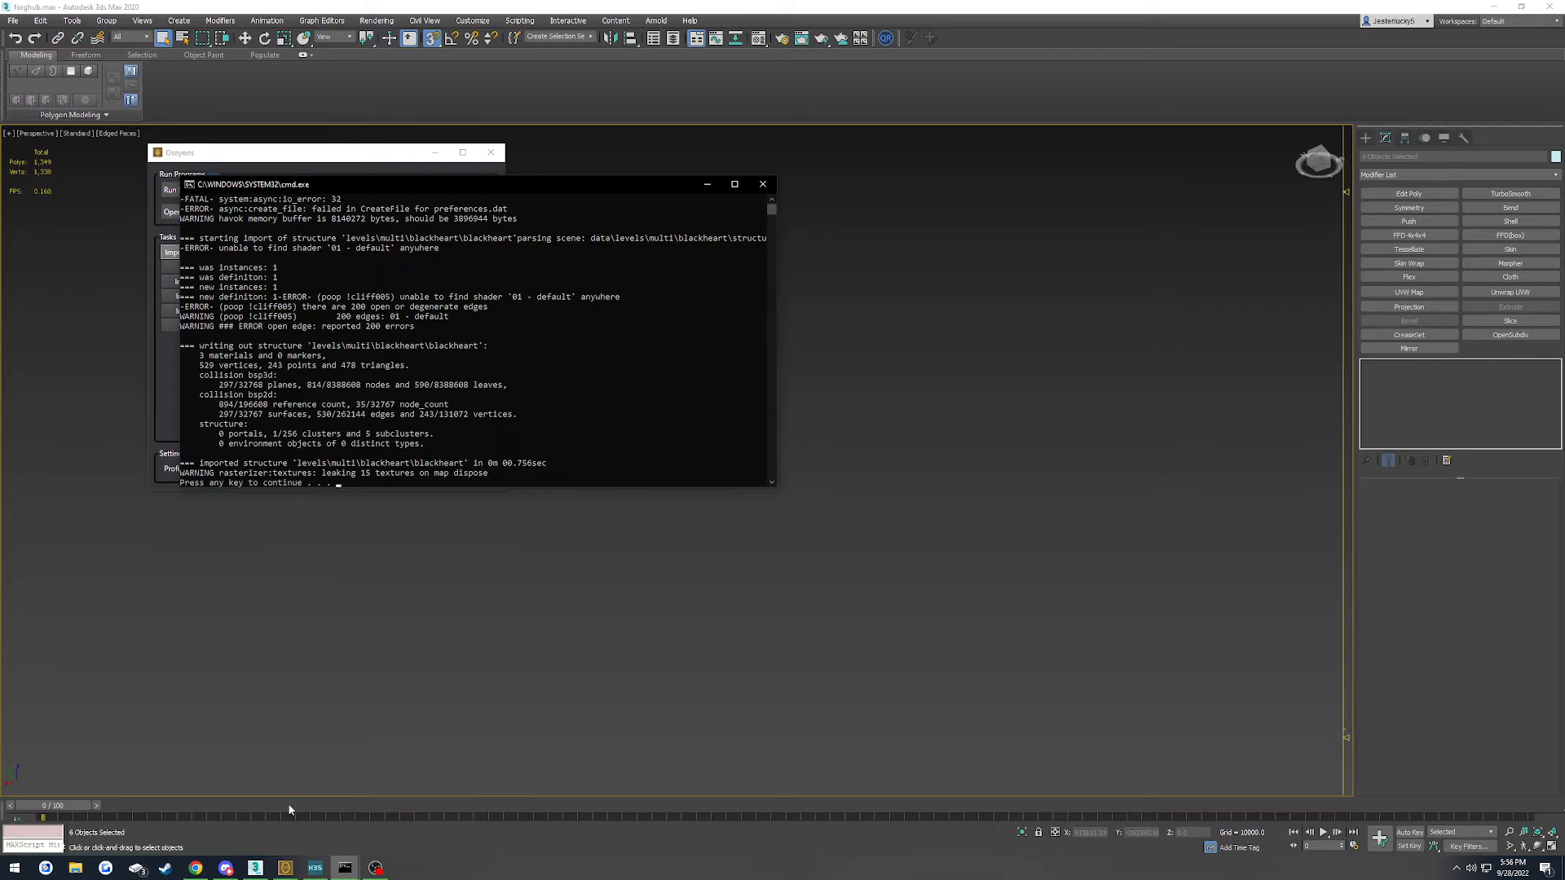
# Switch to Sapien and fly the camera around the cliff's filled gap to examine its surface and open-edge markers
pyautogui.click(317, 868)
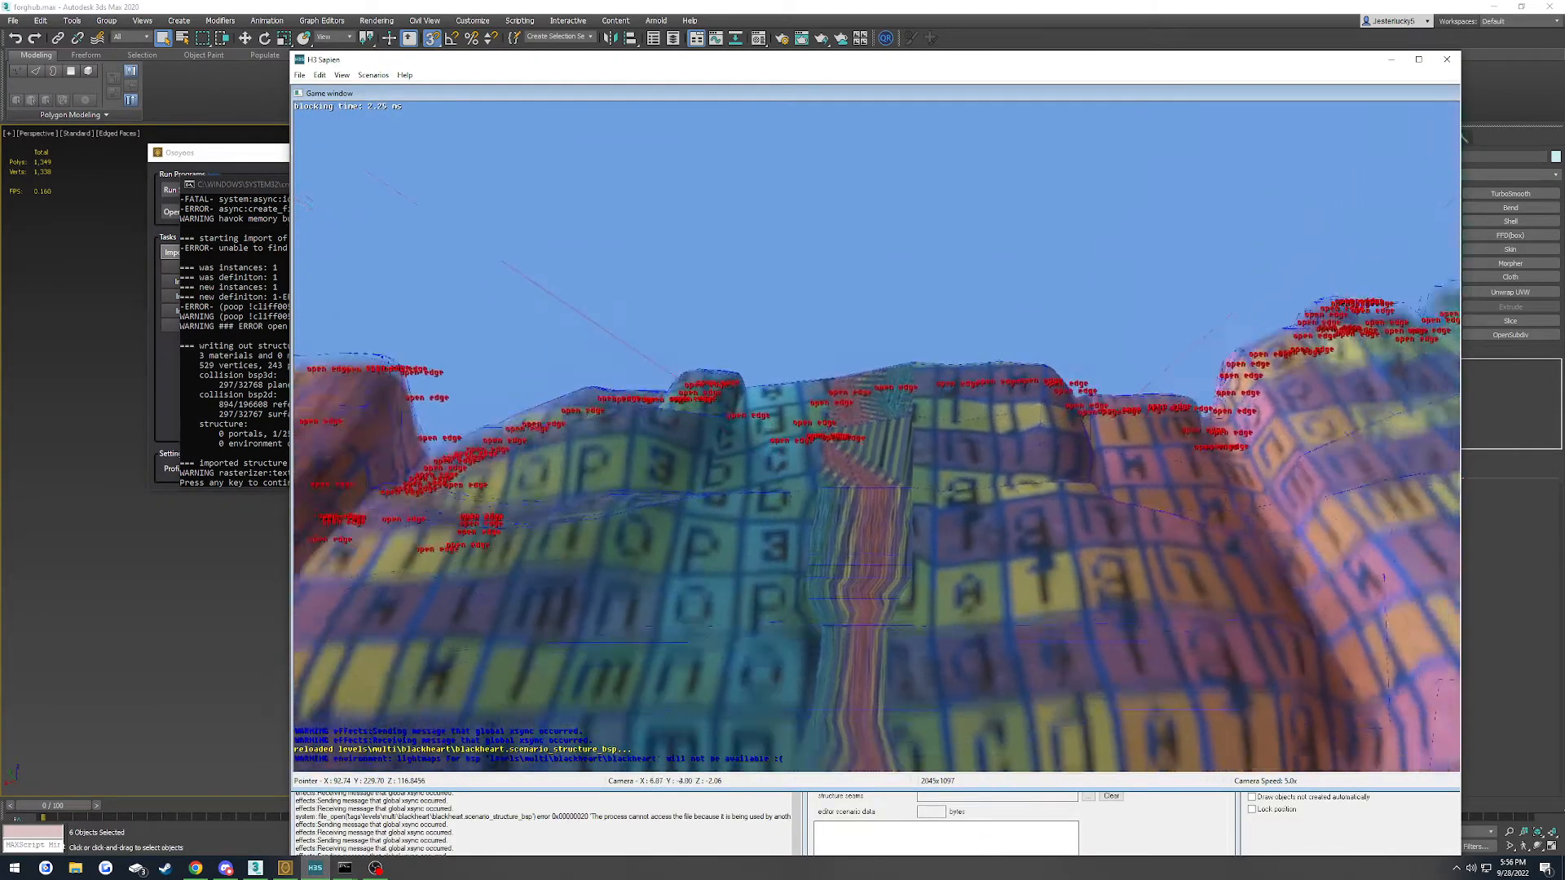
pyautogui.moveTo(876, 436); pyautogui.dragTo(873, 388, button='middle')
pyautogui.press('w')
pyautogui.press('s')
pyautogui.press('w')
pyautogui.press('s')
pyautogui.press('w')
pyautogui.press('s')
pyautogui.press('w')
pyautogui.press('s')
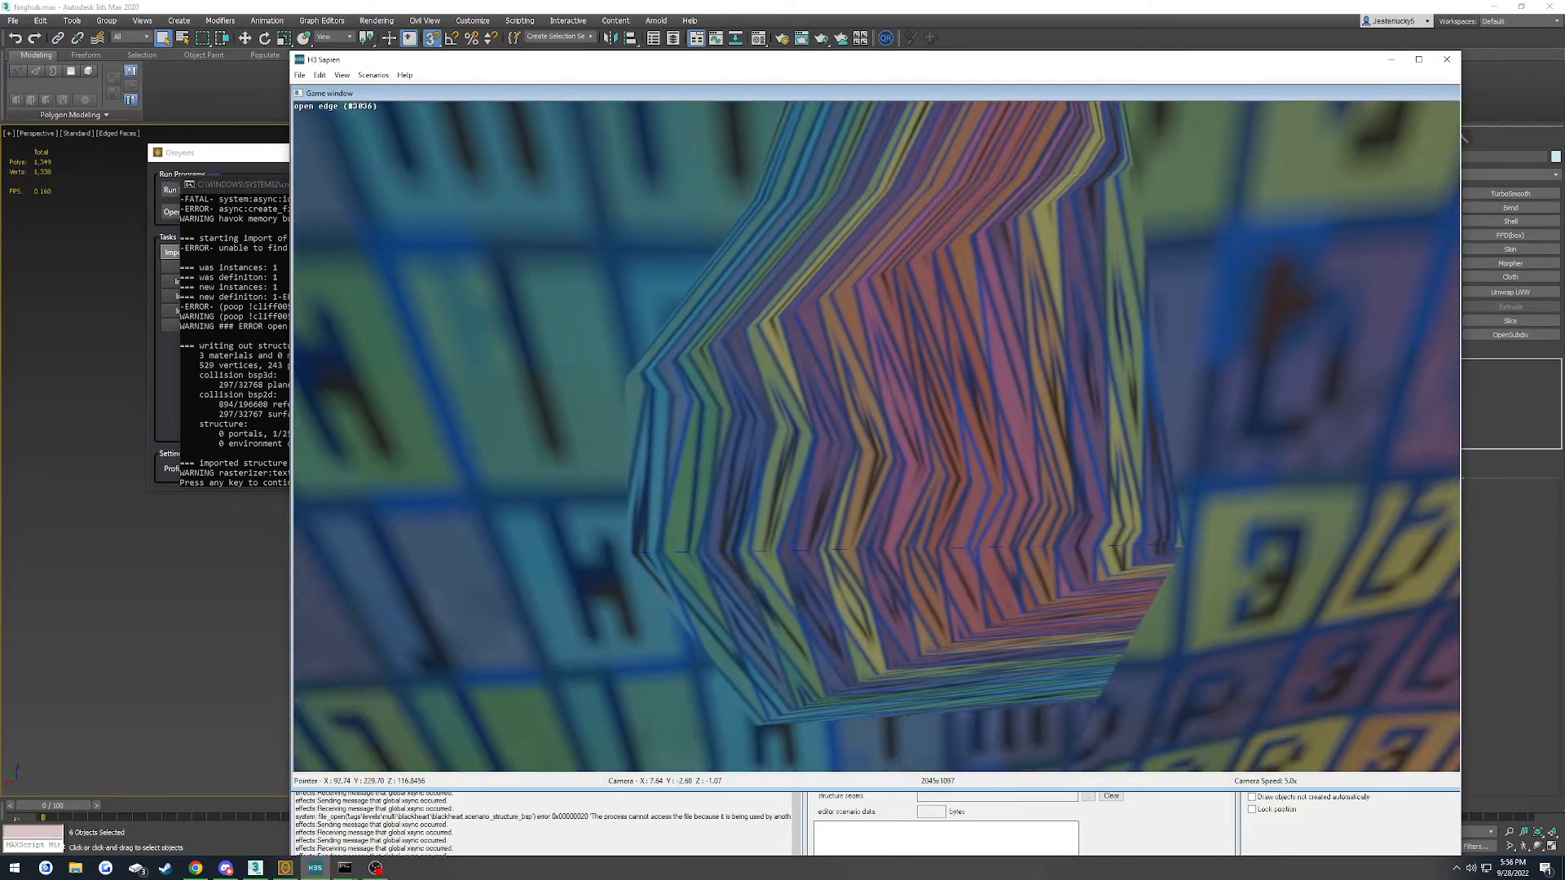
pyautogui.press('w')
pyautogui.press('s')
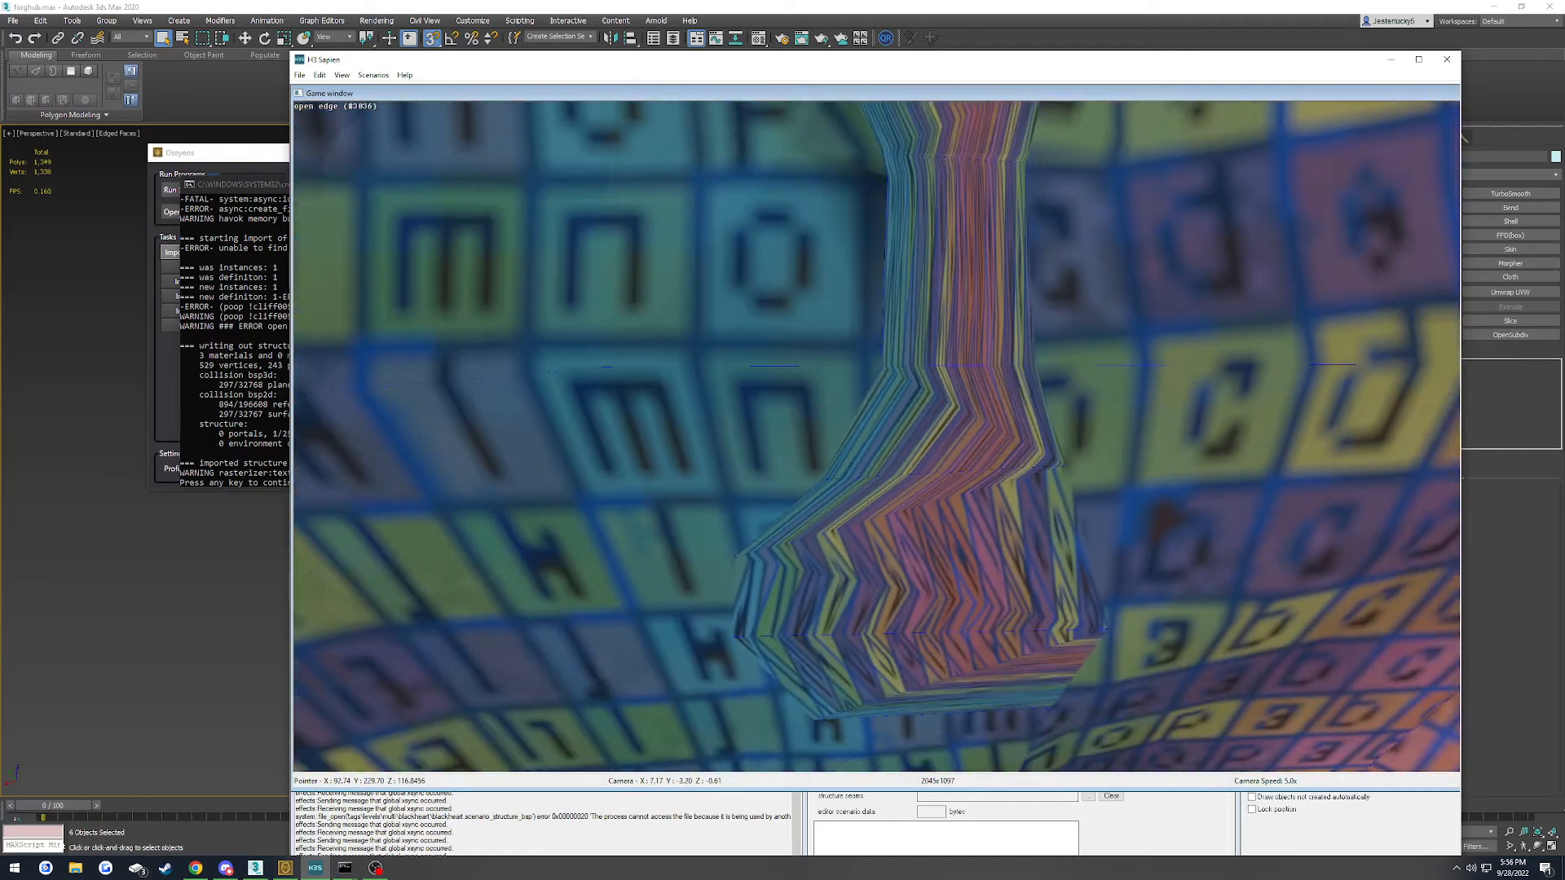
# Fly around the cliff's front and outer edges to examine the stretched filler surface and the open-edge markers
pyautogui.press('w')
pyautogui.moveTo(872, 388); pyautogui.dragTo(1010, 461, button='middle')
pyautogui.press('s')
pyautogui.press('w')
pyautogui.press('s')
pyautogui.press('s')
pyautogui.moveTo(876, 436); pyautogui.dragTo(734, 347, button='middle')
pyautogui.press('w')
pyautogui.press('s')
pyautogui.press('w')
pyautogui.press('w')
pyautogui.press('a')
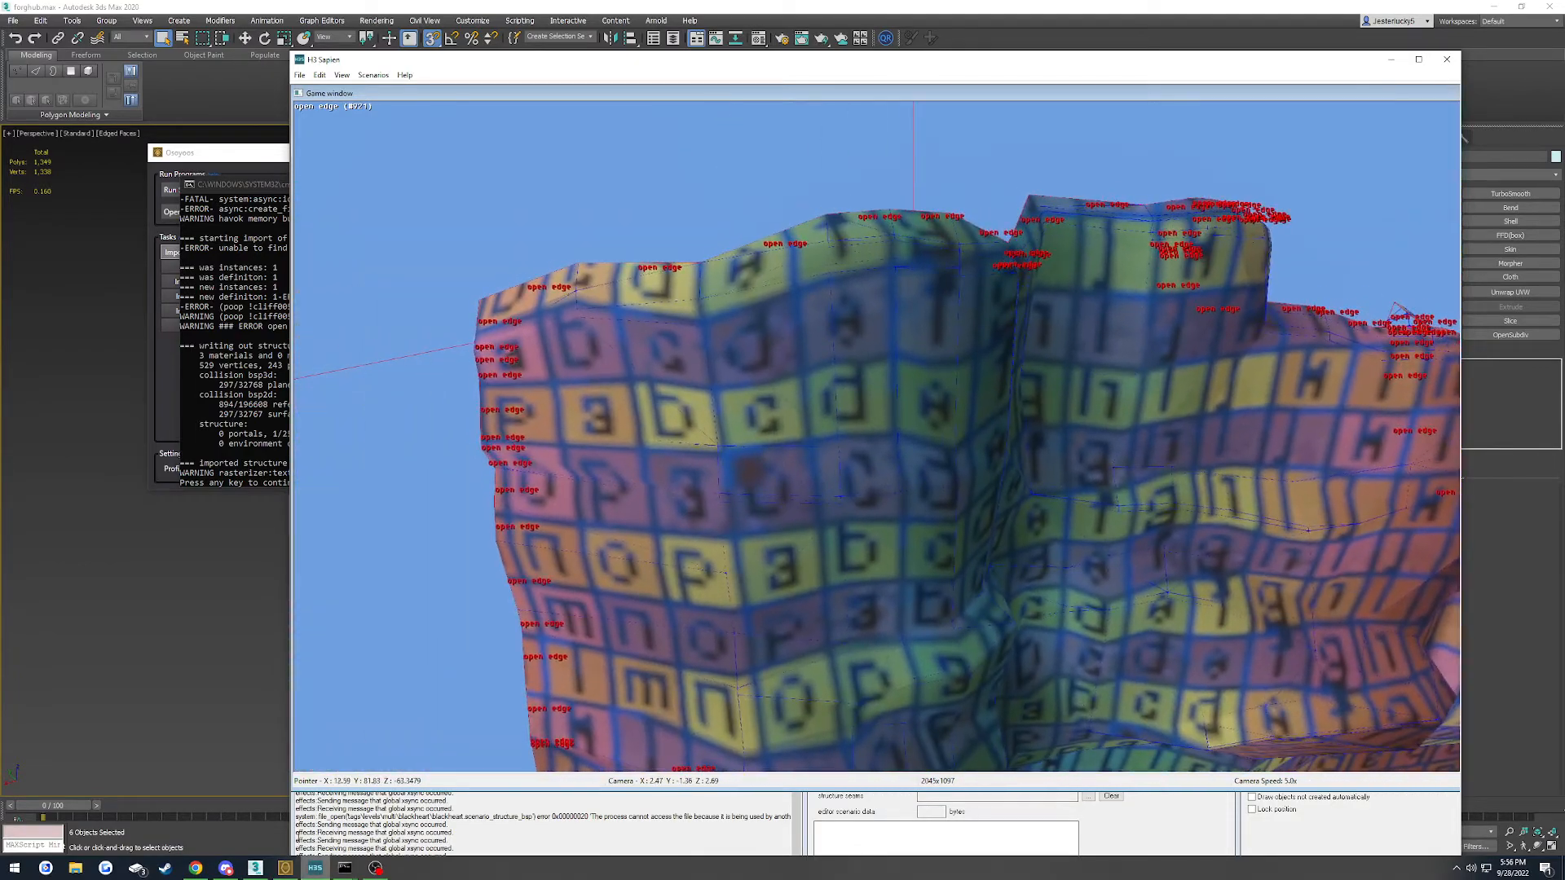
# Switch to 3ds Max, select the cliff mesh and pick a polygon along its ledge at polygon level
pyautogui.click(255, 867)
pyautogui.scroll(15, 537, 441)
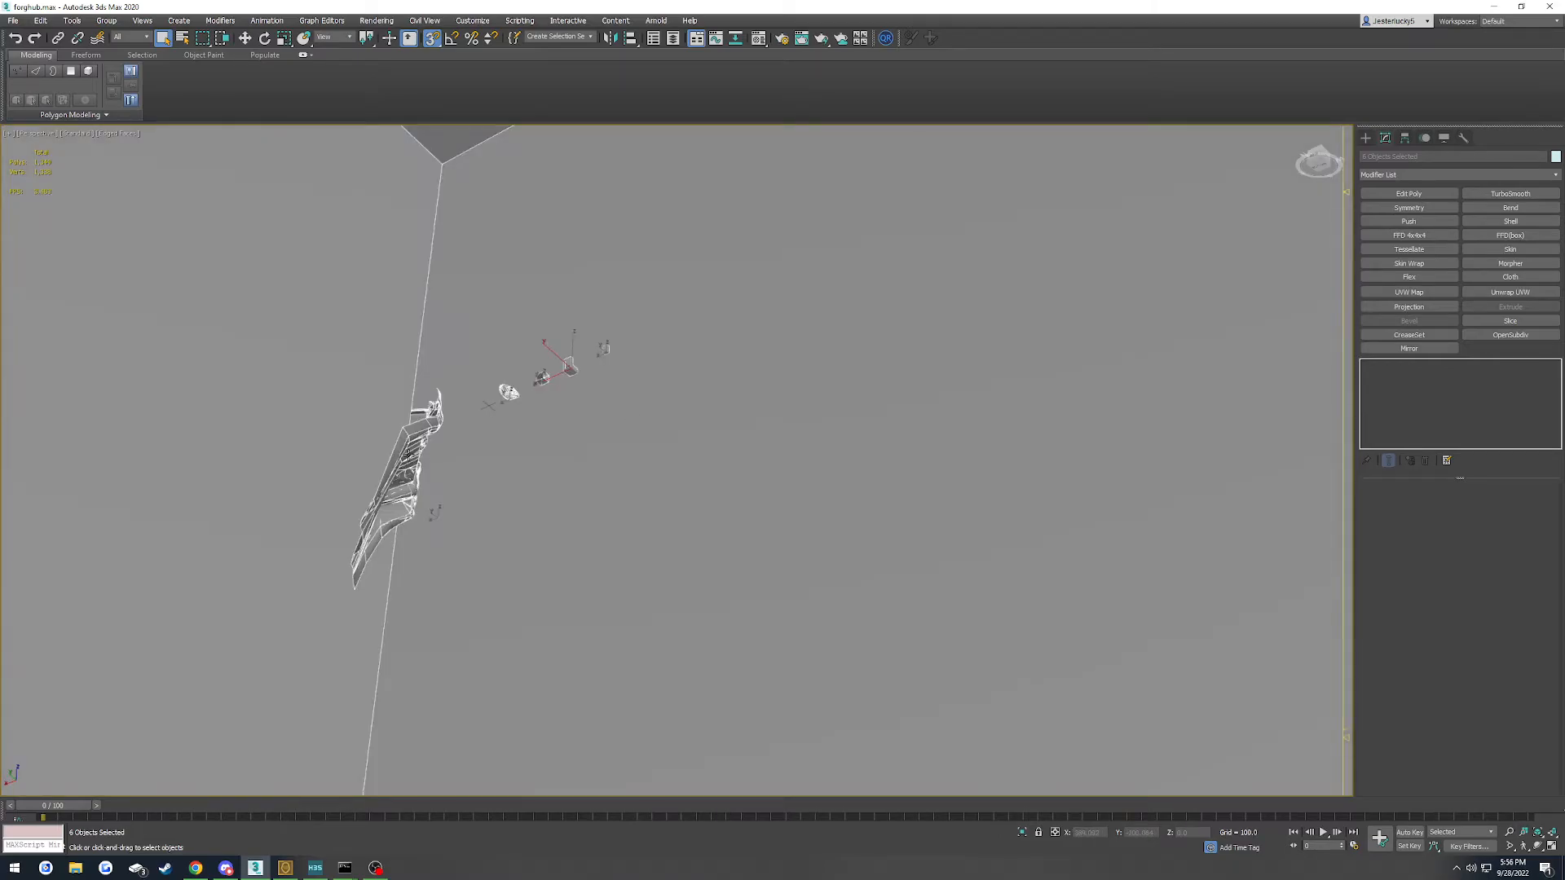
pyautogui.click(416, 473)
pyautogui.press('z')
pyautogui.keyDown('alt'); pyautogui.moveTo(455, 475); pyautogui.dragTo(419, 538, button='middle'); pyautogui.keyUp('alt')
pyautogui.scroll(3, 418, 538)
pyautogui.keyDown('alt'); pyautogui.moveTo(619, 334); pyautogui.dragTo(724, 399, button='middle'); pyautogui.keyUp('alt')
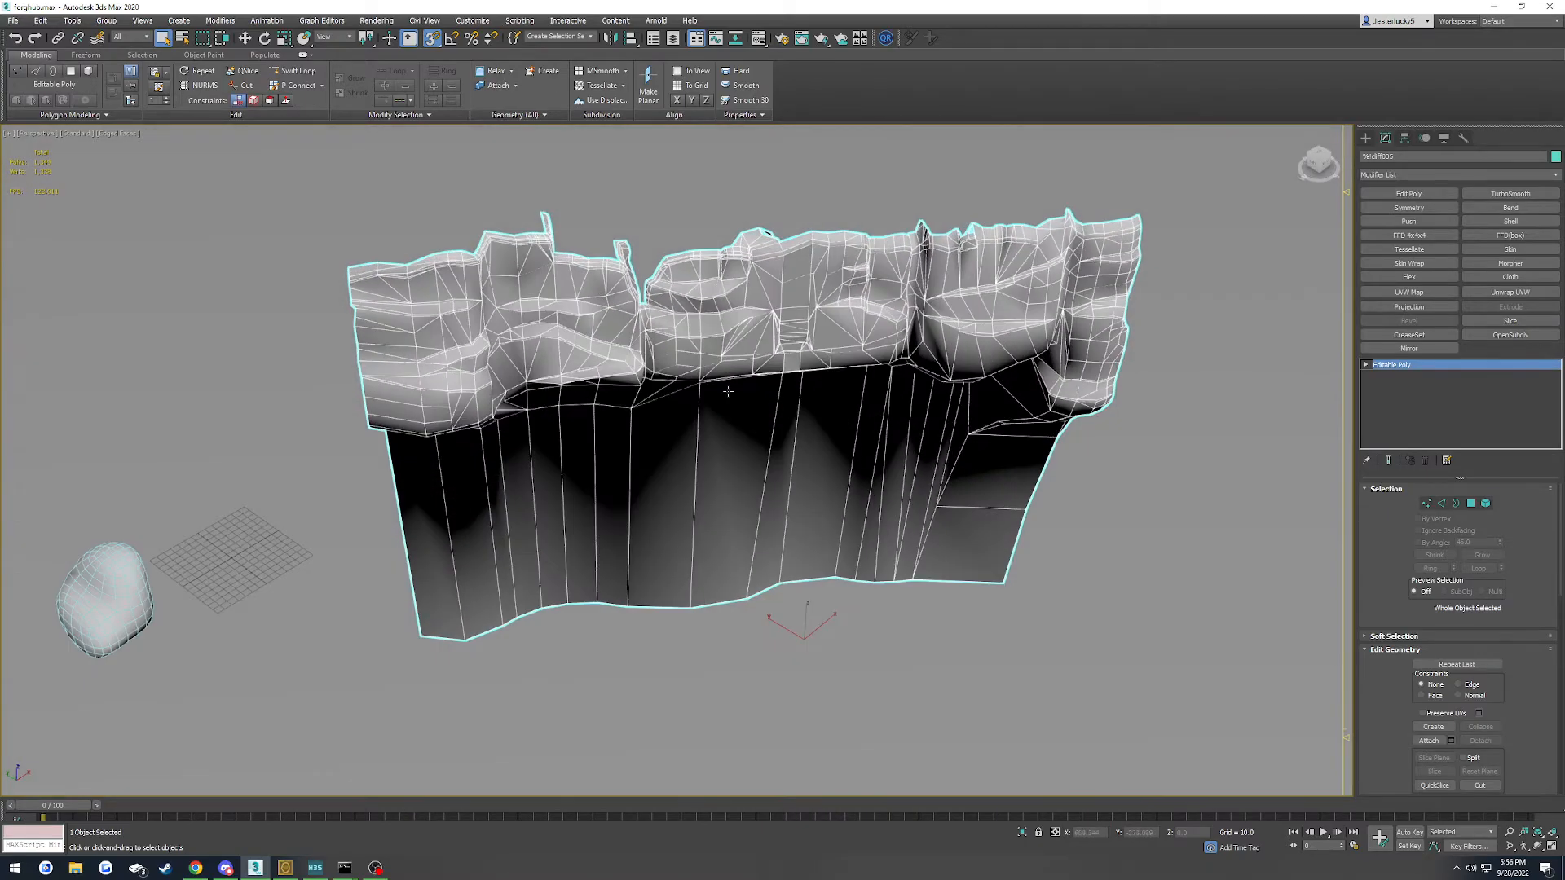
pyautogui.press('4')
pyautogui.click(728, 368)
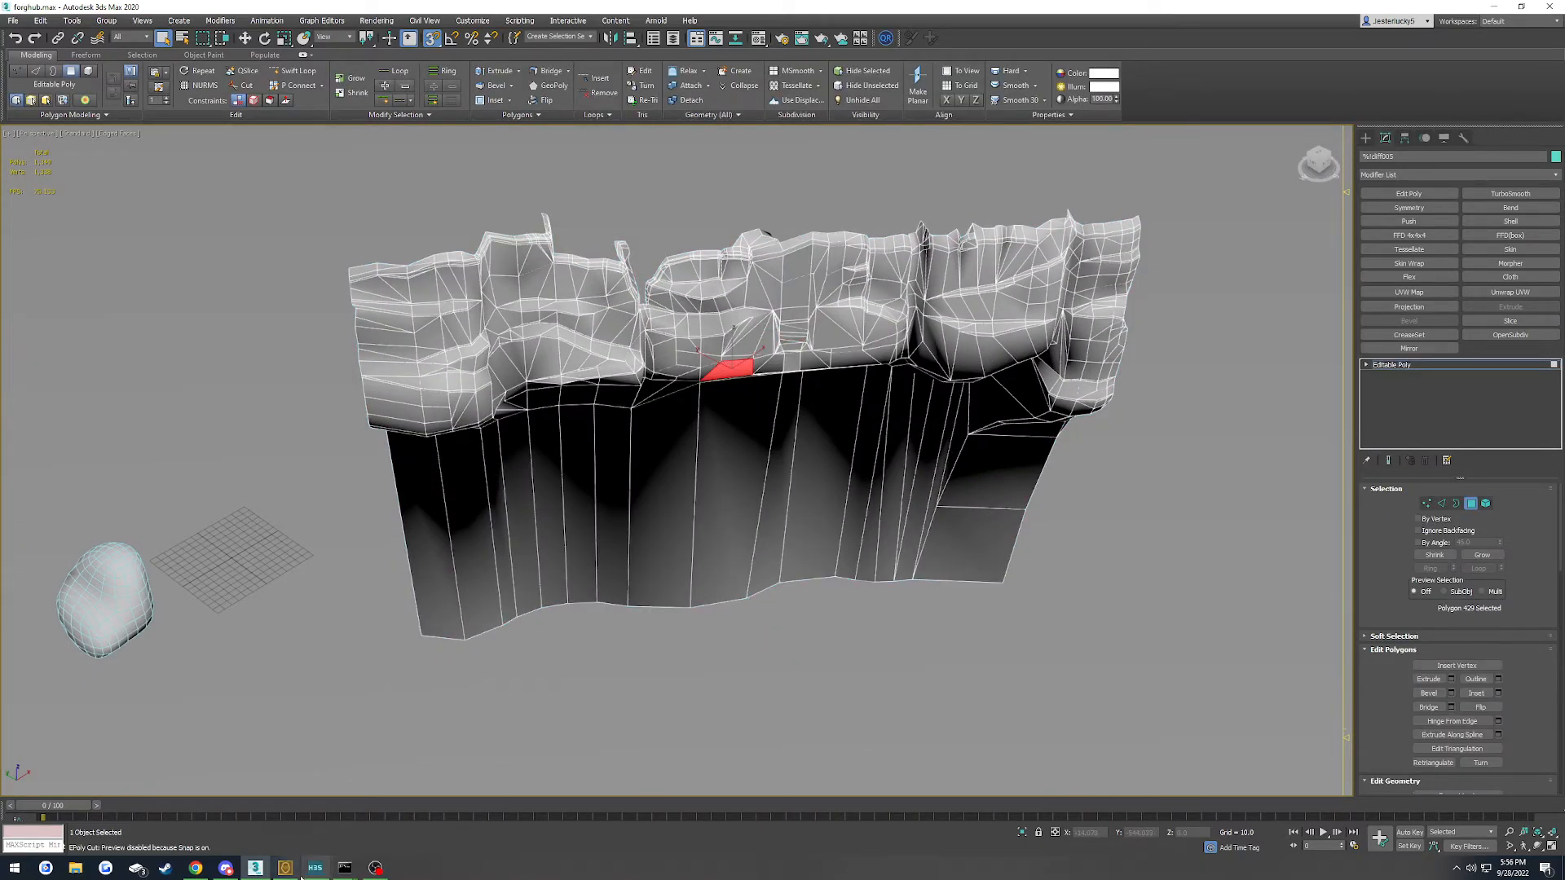
# Compare the cliff with its Sapien view, and inspect sub-material 2 of the 01 - Default multi-material in 3ds Max
pyautogui.click(314, 867)
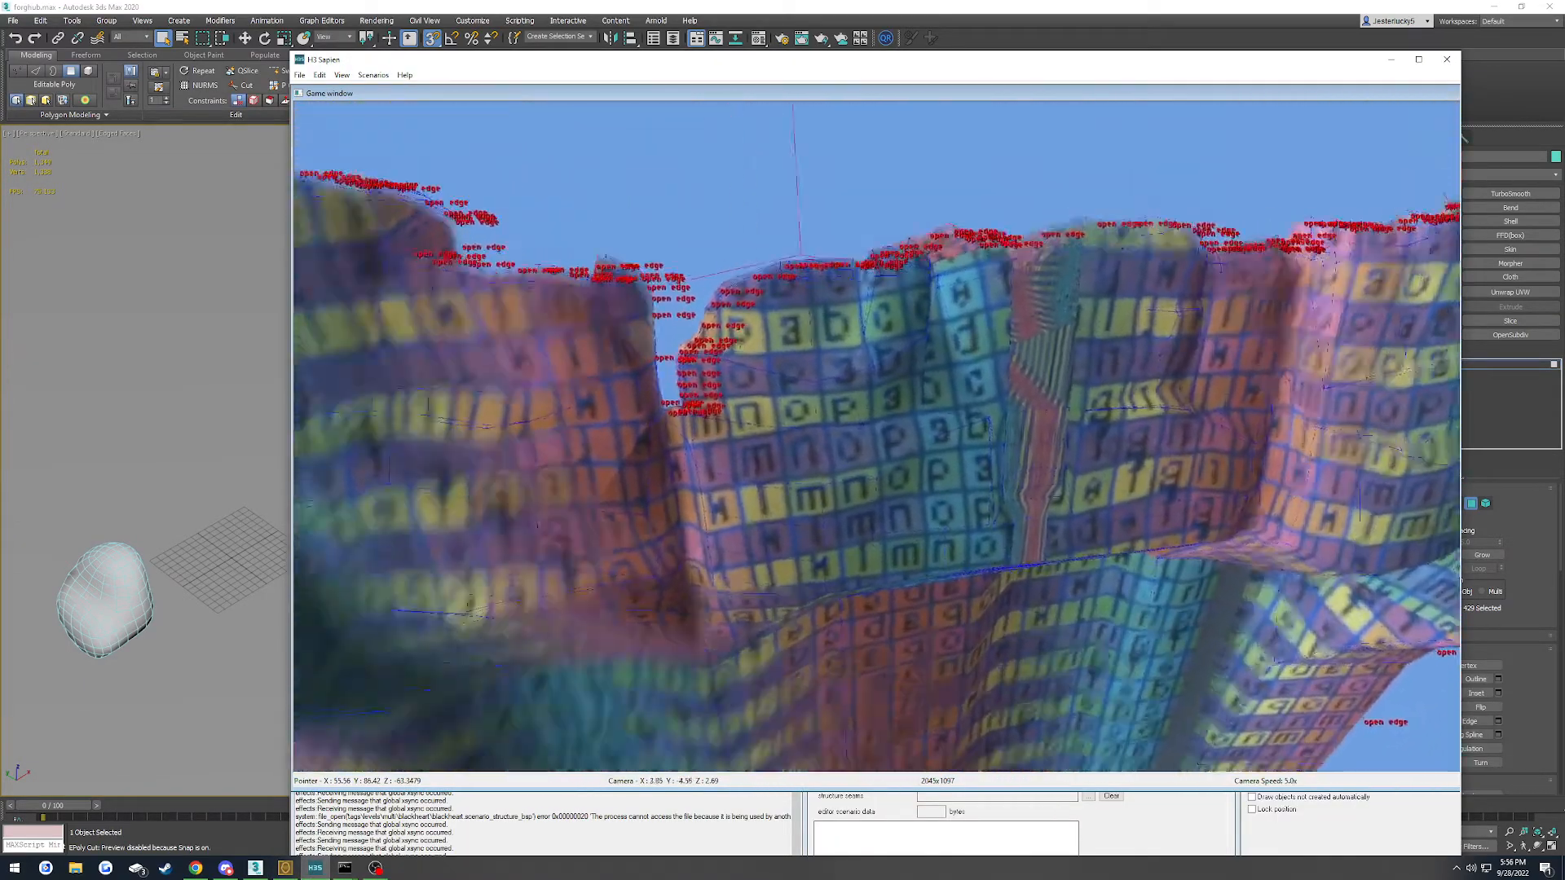
pyautogui.click(257, 866)
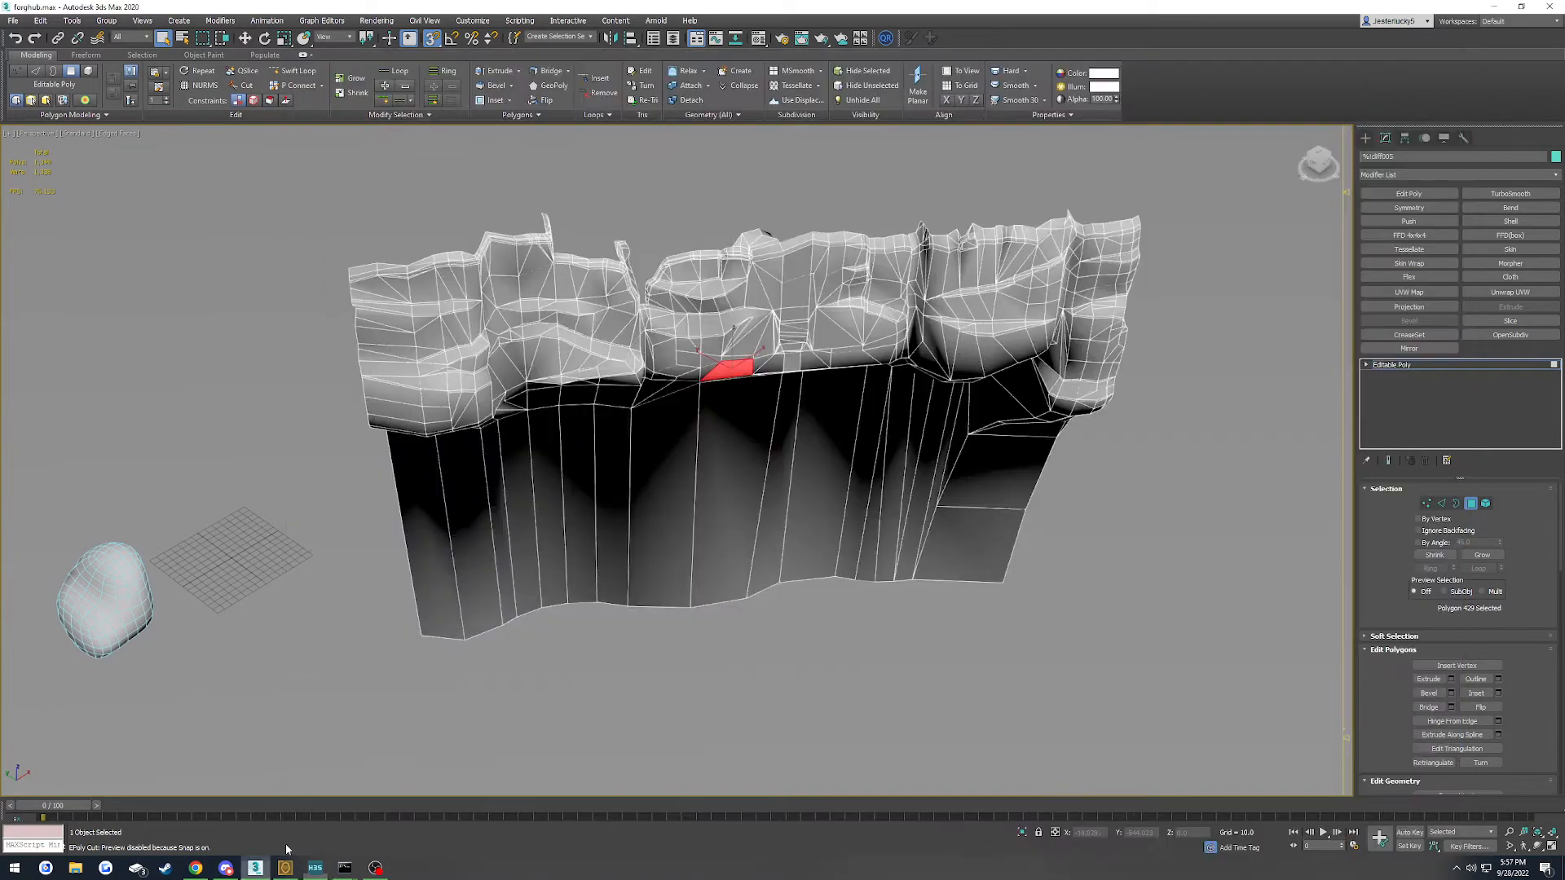
pyautogui.click(790, 471)
pyautogui.press('m')
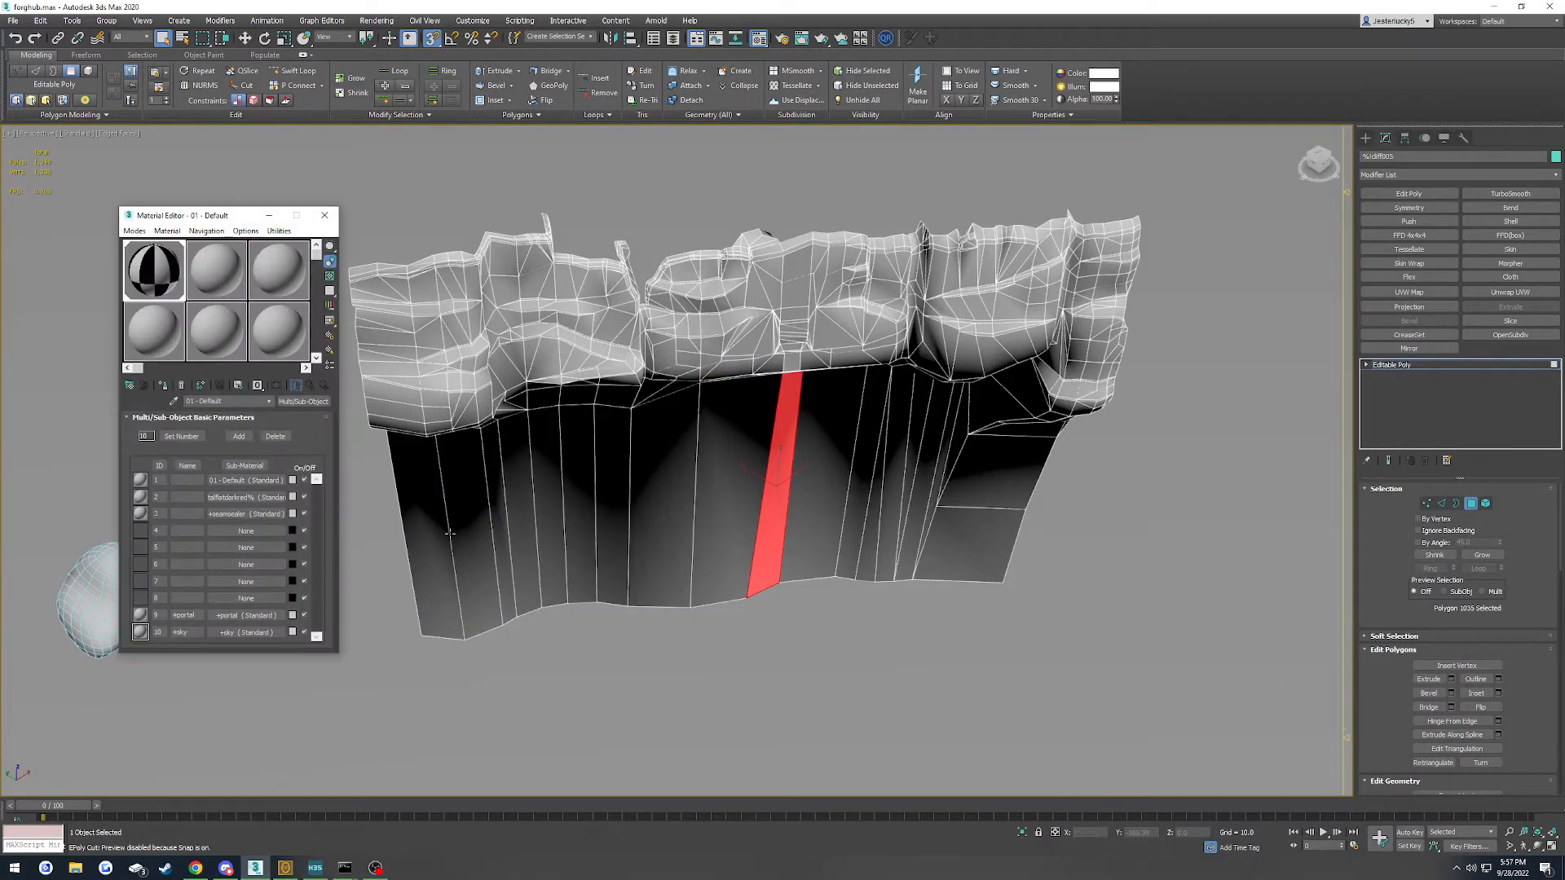
pyautogui.click(244, 497)
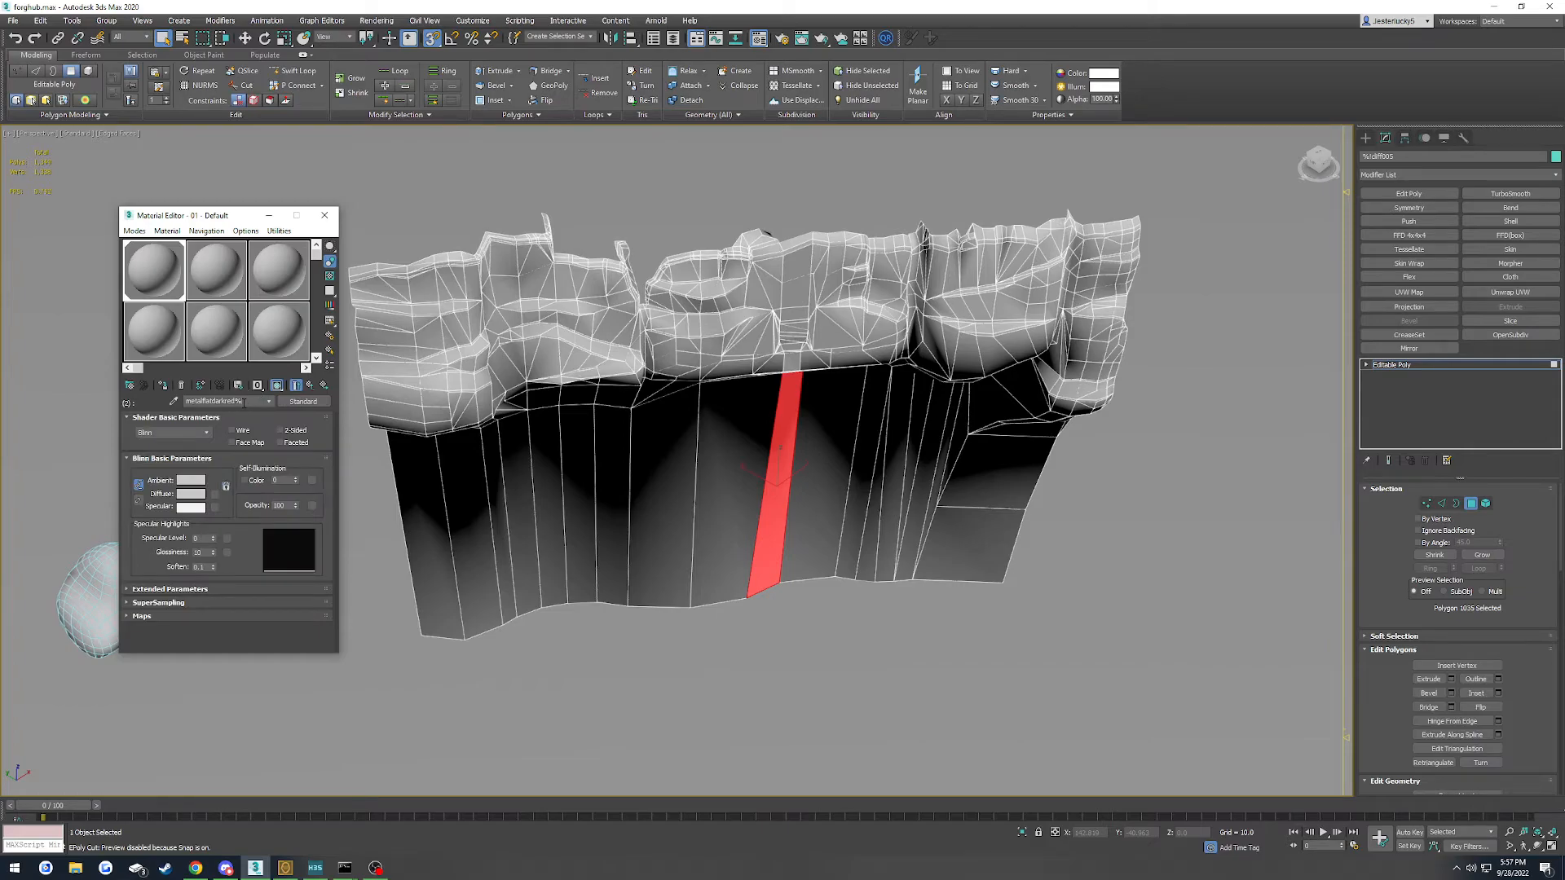
pyautogui.click(269, 401)
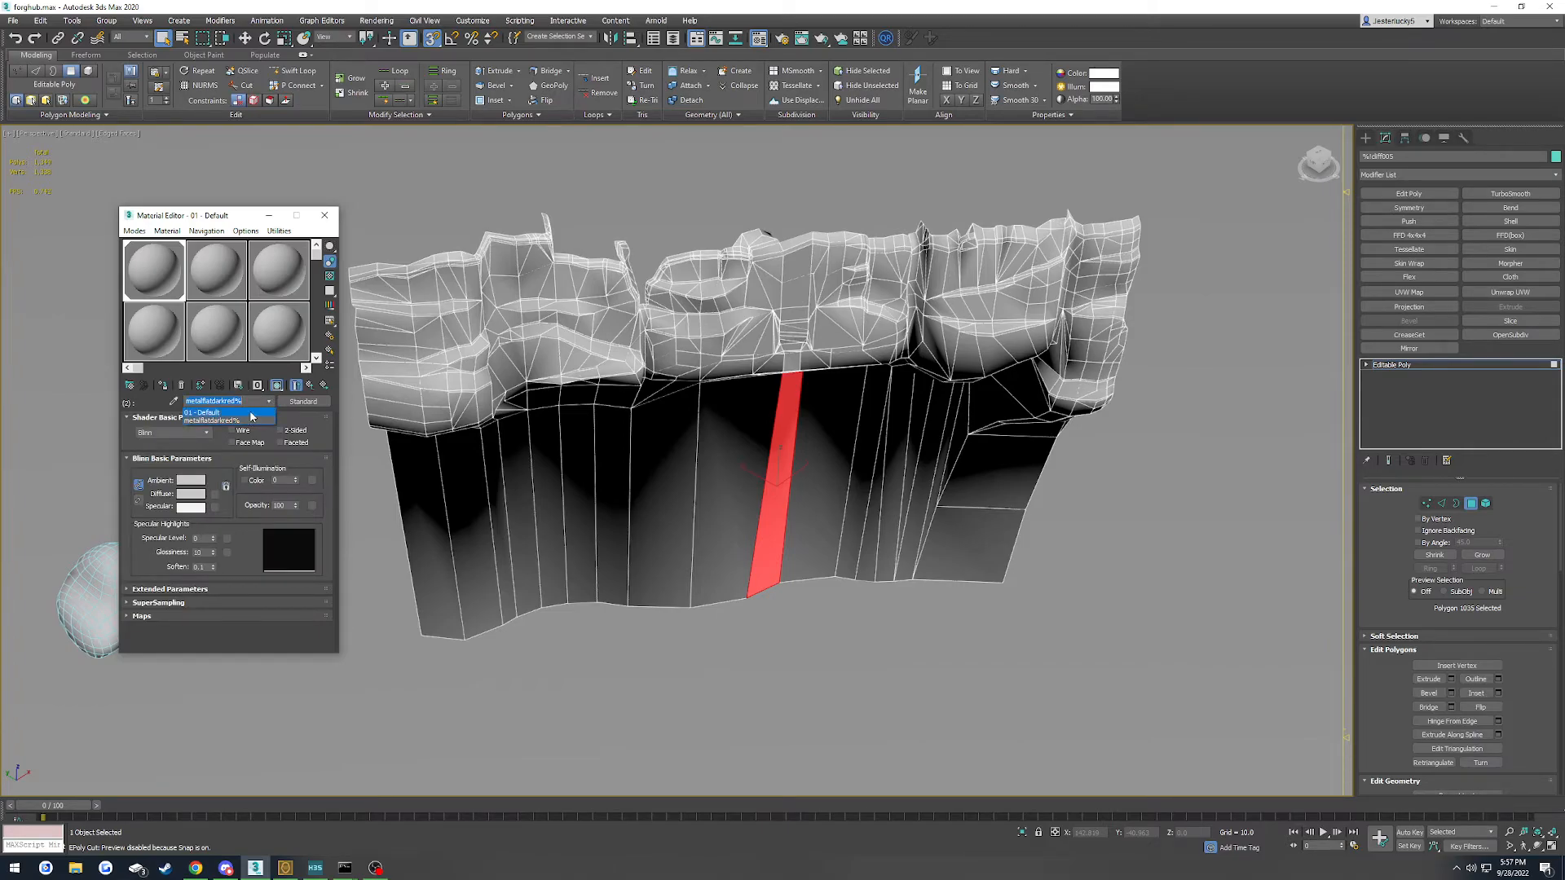
pyautogui.click(250, 414)
pyautogui.click(324, 215)
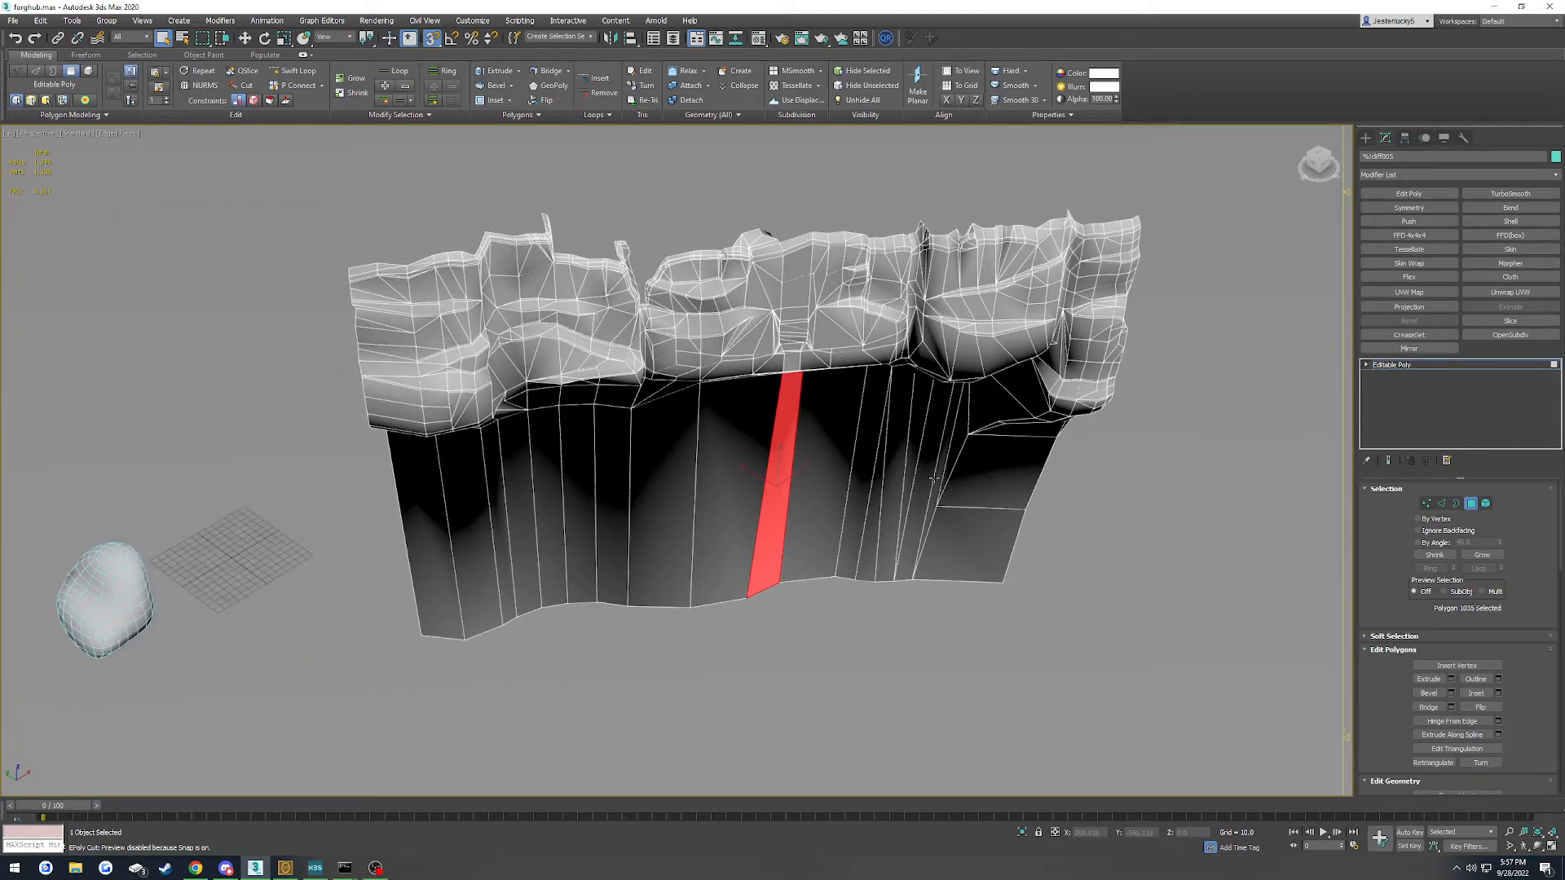
# Assign material ID 2 to all of the cliff's polygons, check it against the material slots and leave polygon editing
pyautogui.click(866, 472)
pyautogui.scroll(-5, 1532, 717)
pyautogui.scroll(-2, 1531, 716)
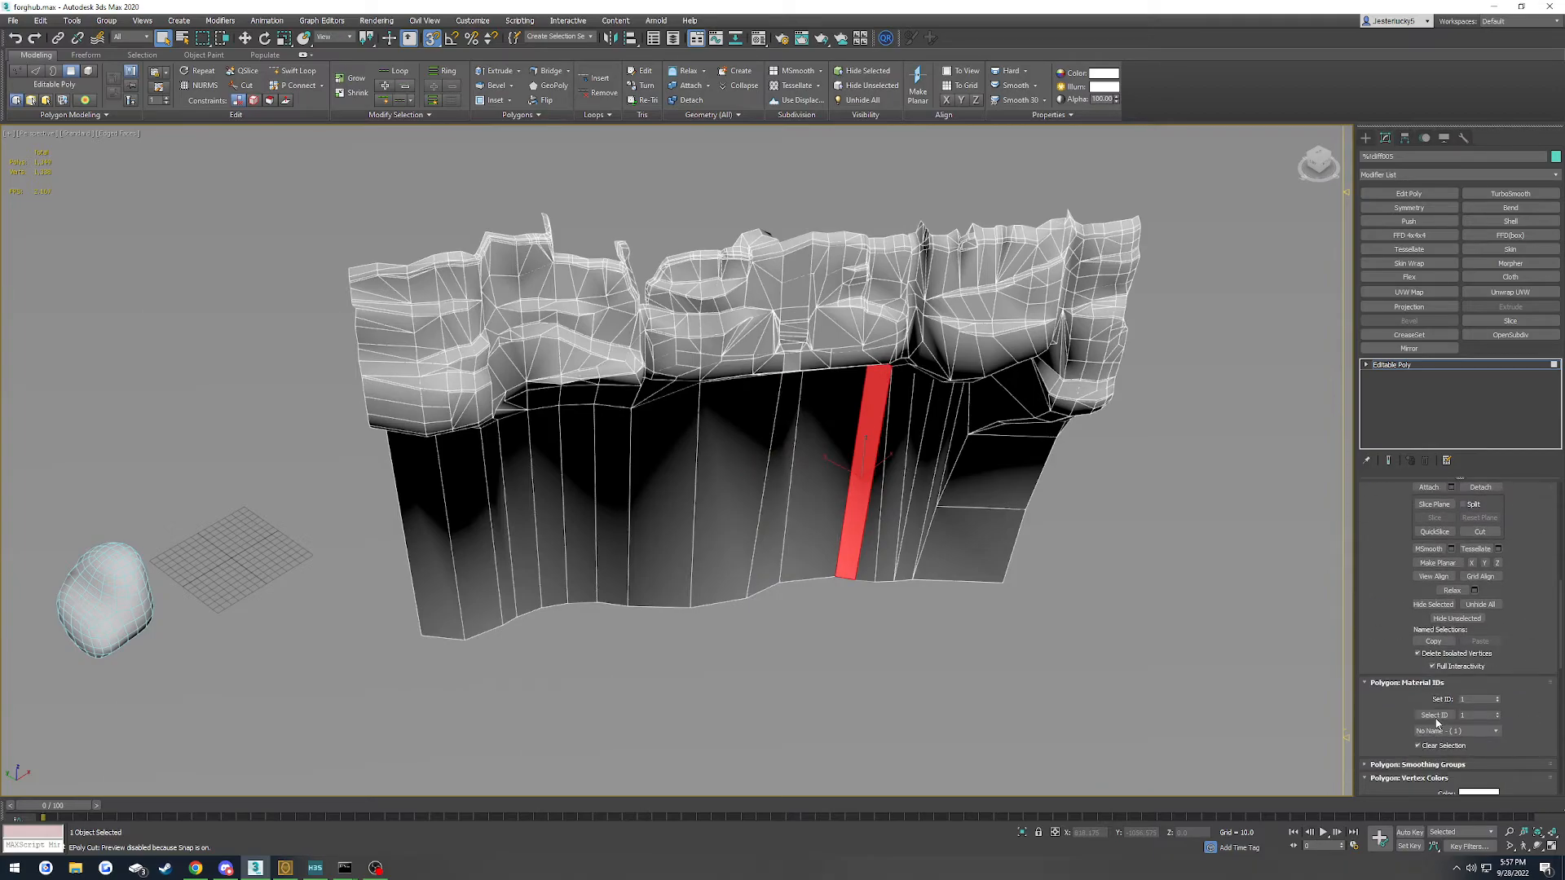
pyautogui.hotkey('ctrl', 'a')
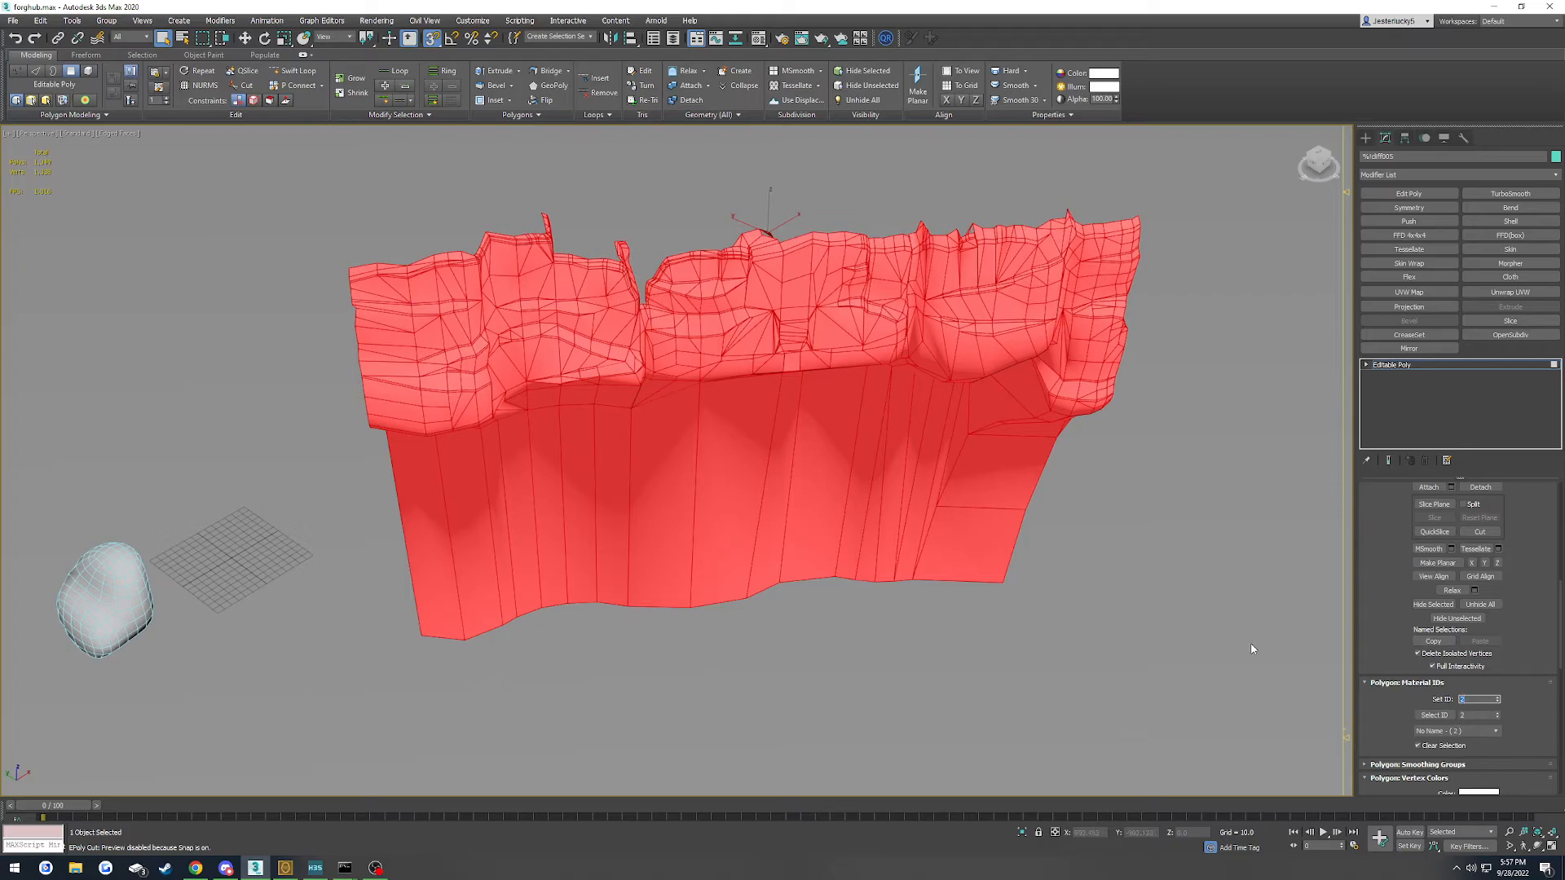
pyautogui.click(893, 612)
pyautogui.press('m')
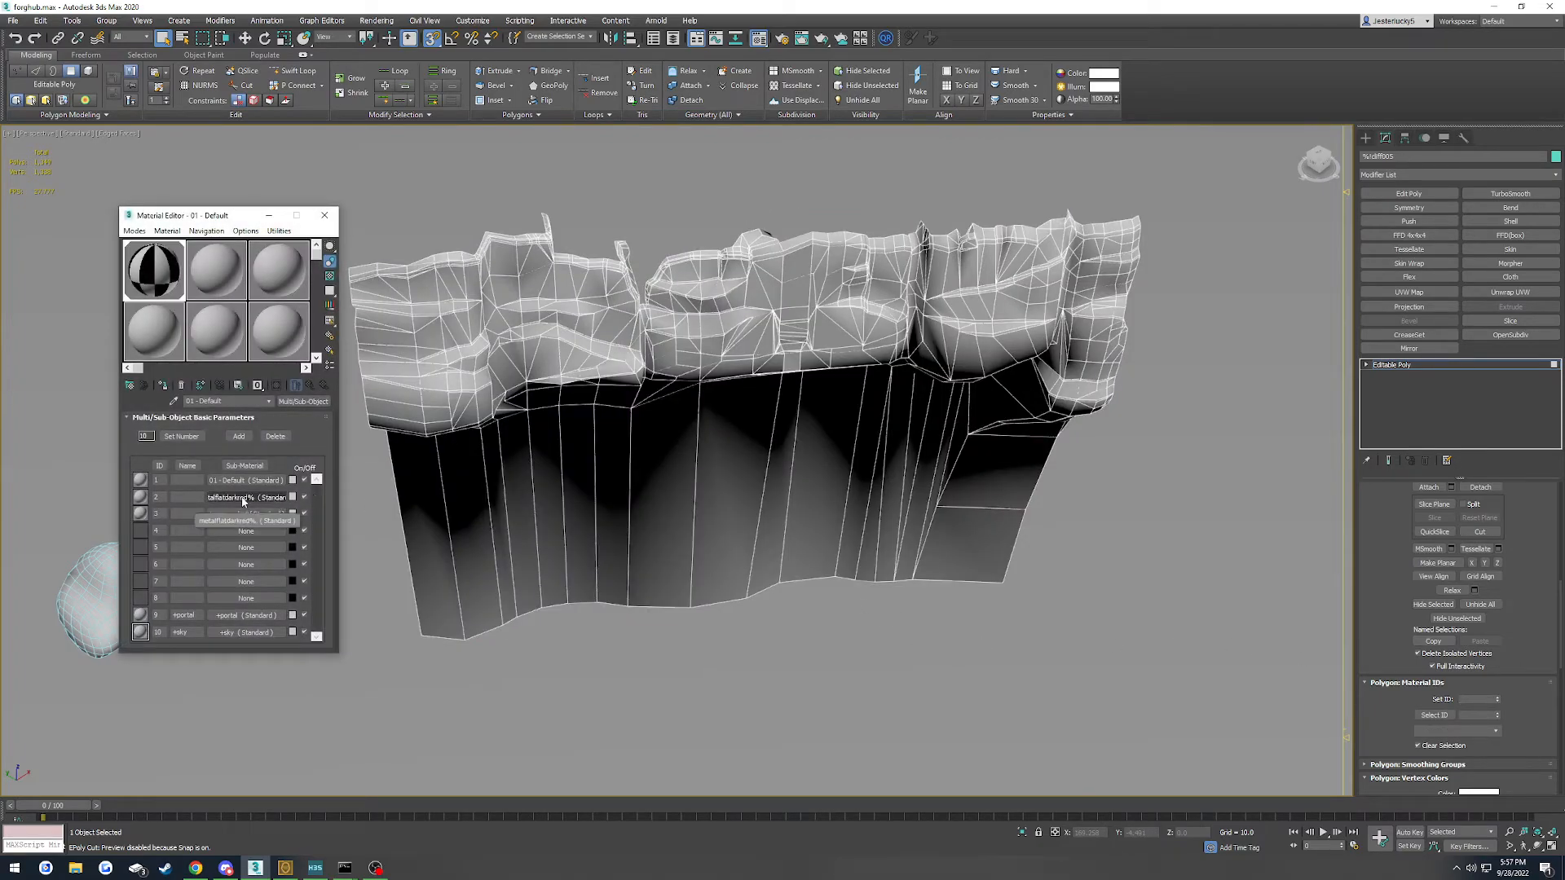
pyautogui.click(324, 216)
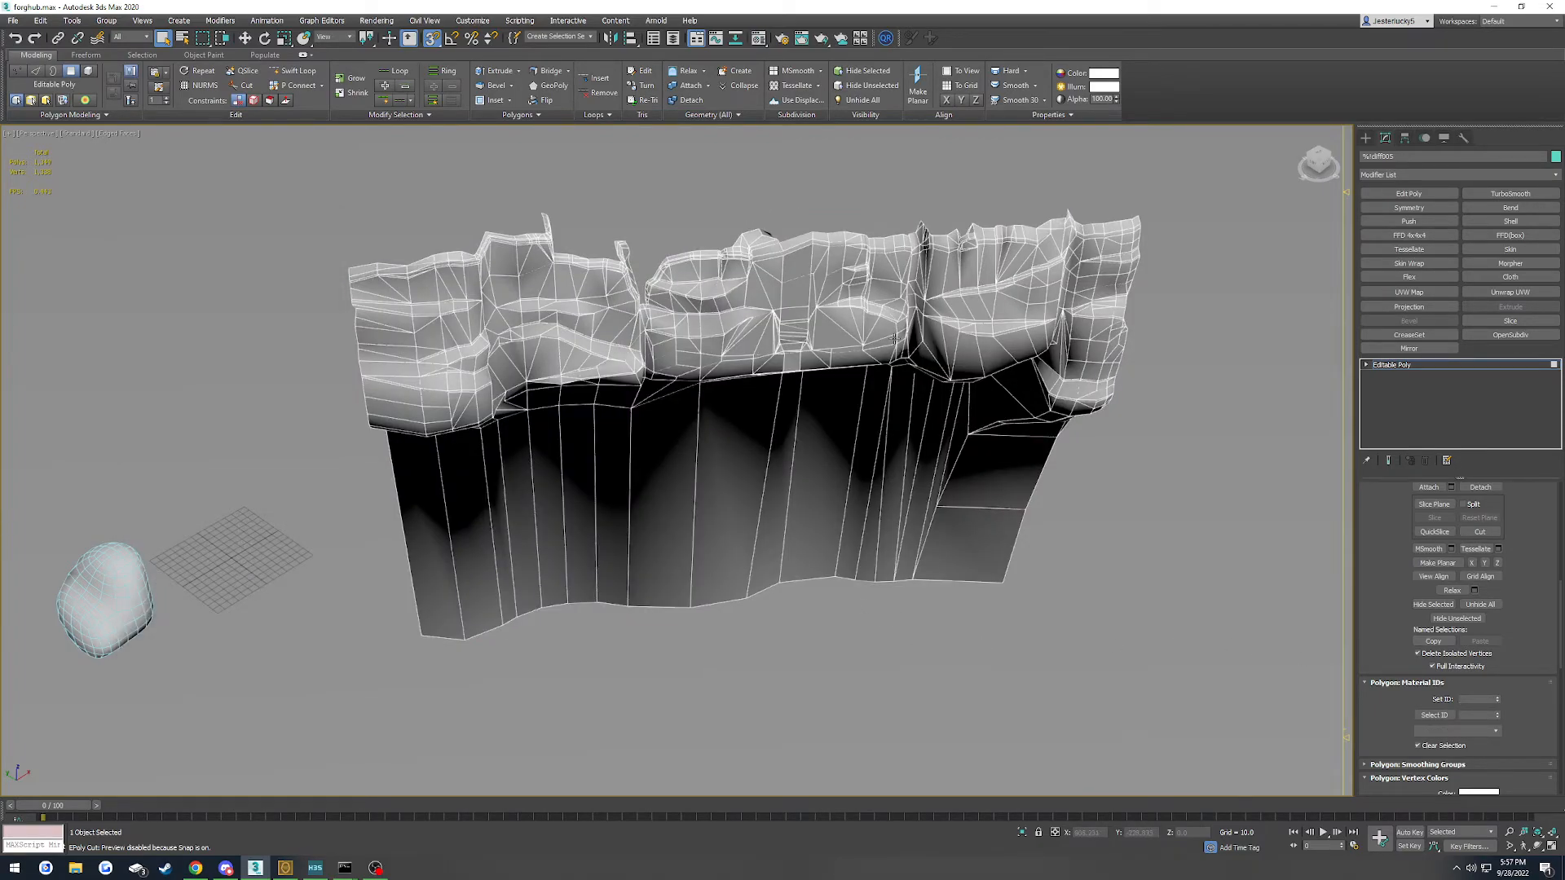
pyautogui.click(1417, 373)
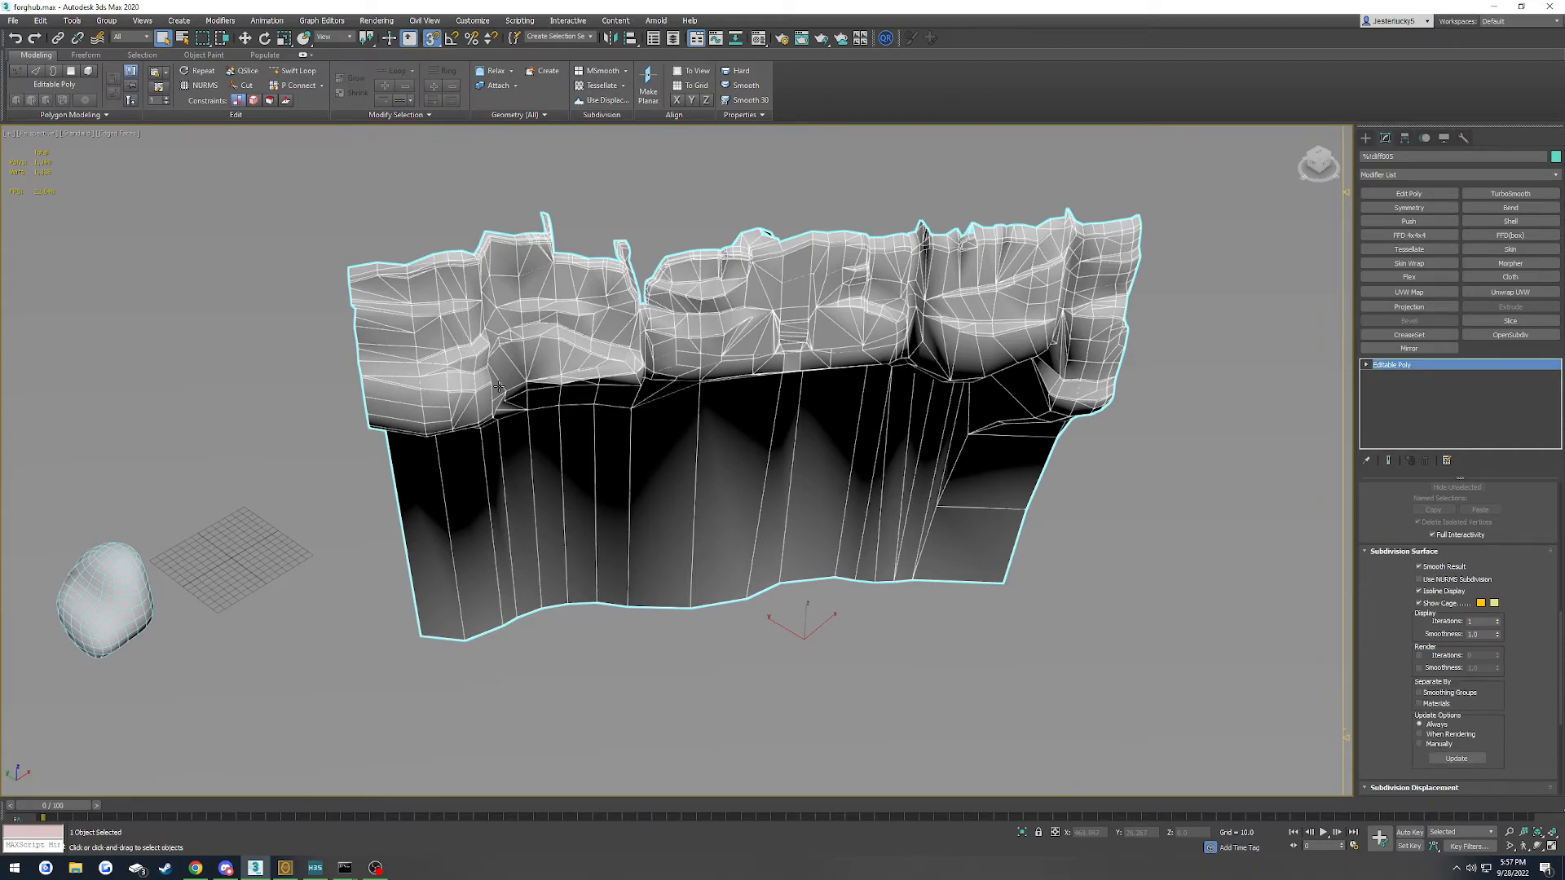
# Select all objects in the scene and export them as FBX, overwriting the previous export file
pyautogui.scroll(-15, 507, 383)
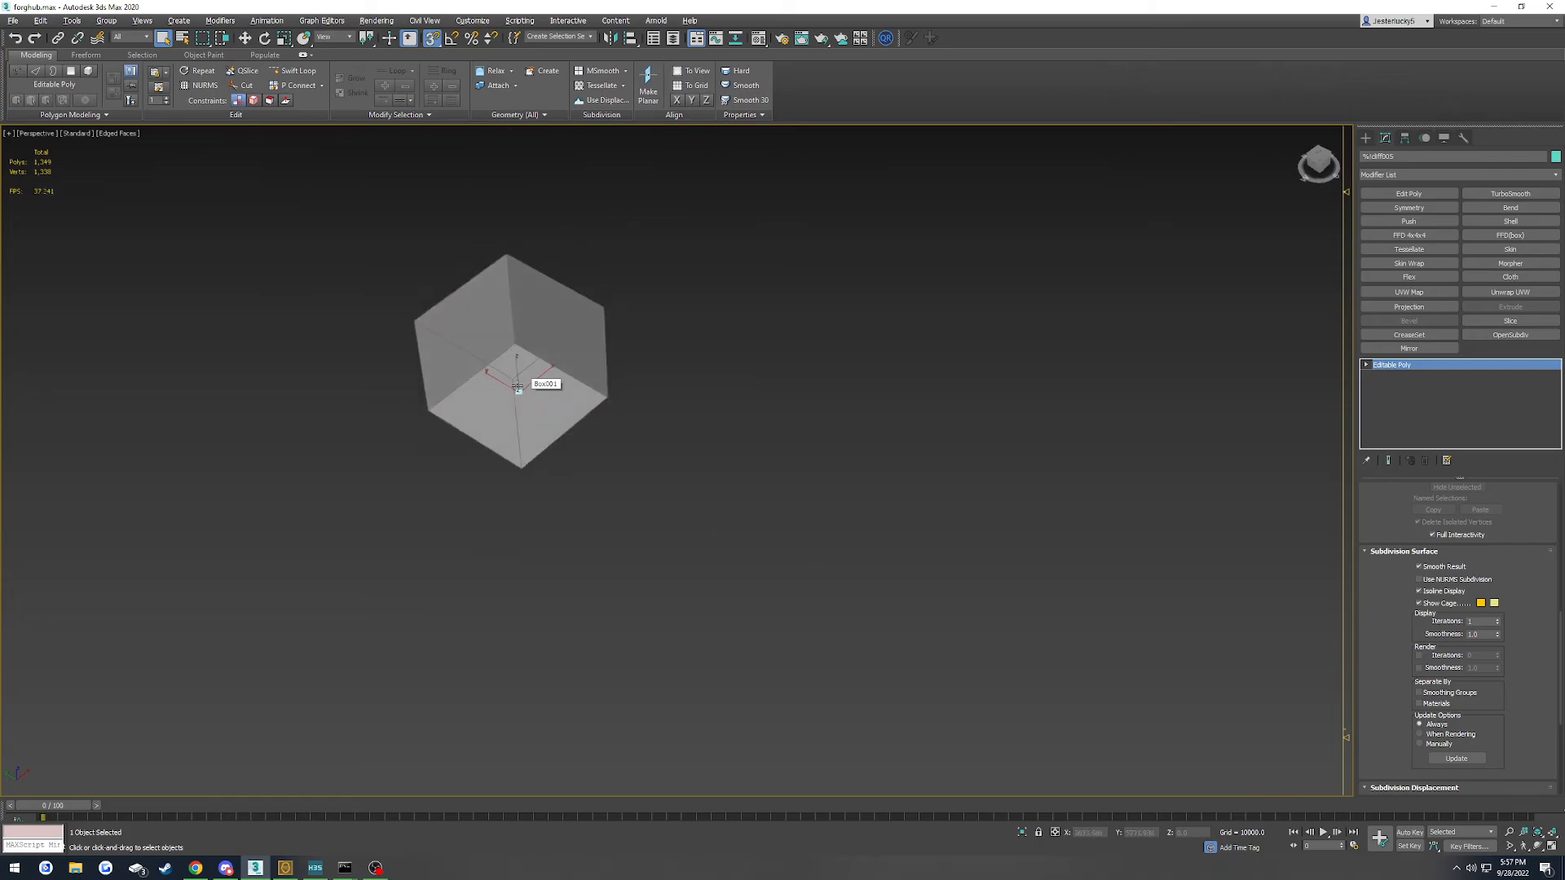
pyautogui.moveTo(745, 495); pyautogui.dragTo(743, 493)
pyautogui.click(14, 21)
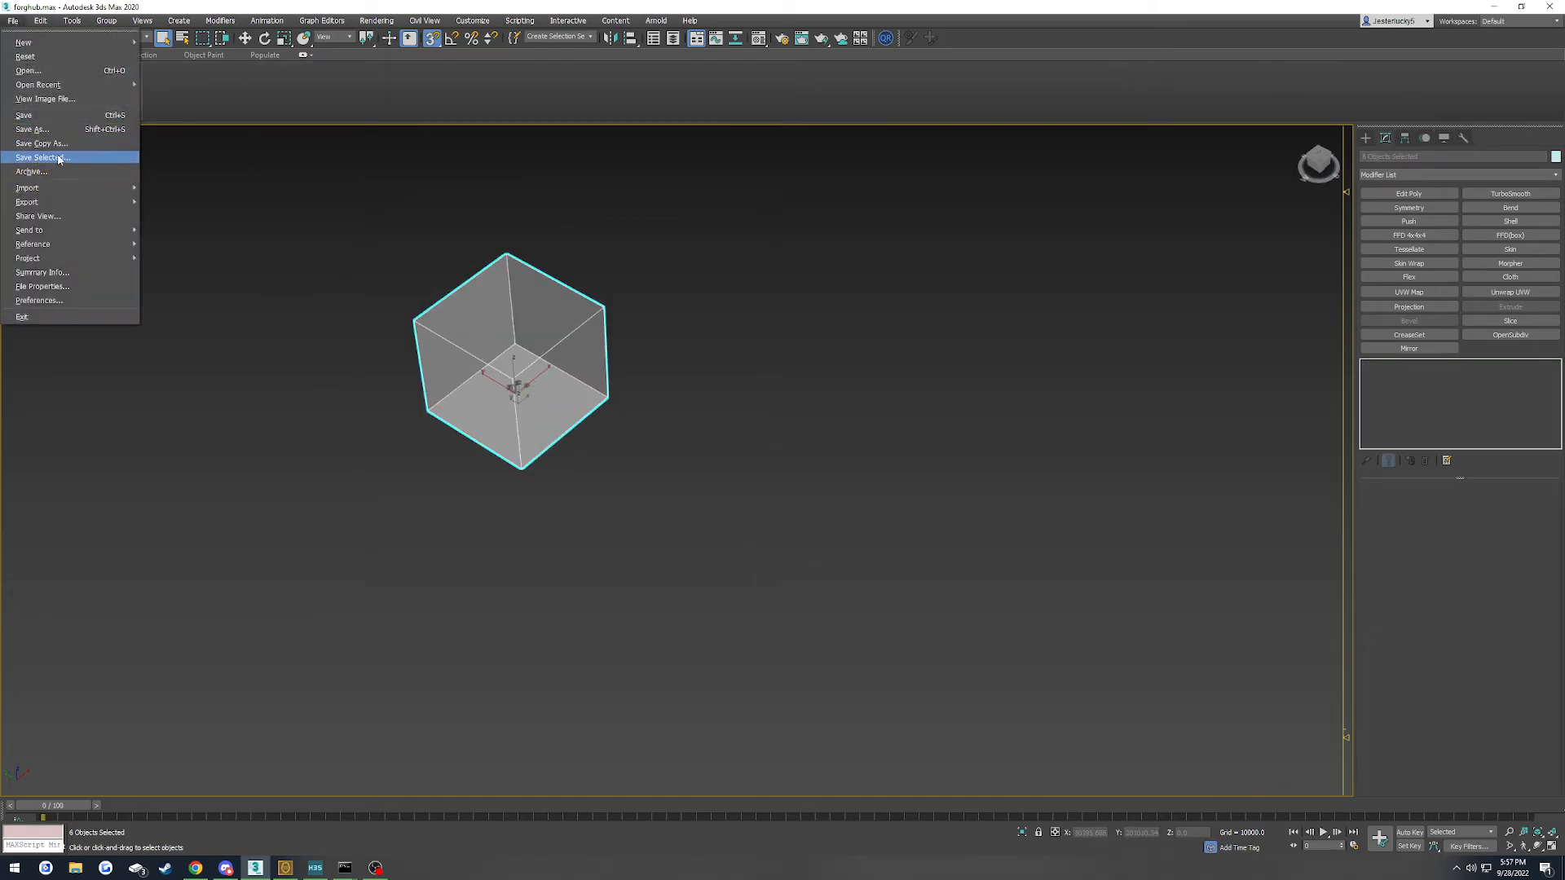
pyautogui.moveTo(49, 202)
pyautogui.click(177, 217)
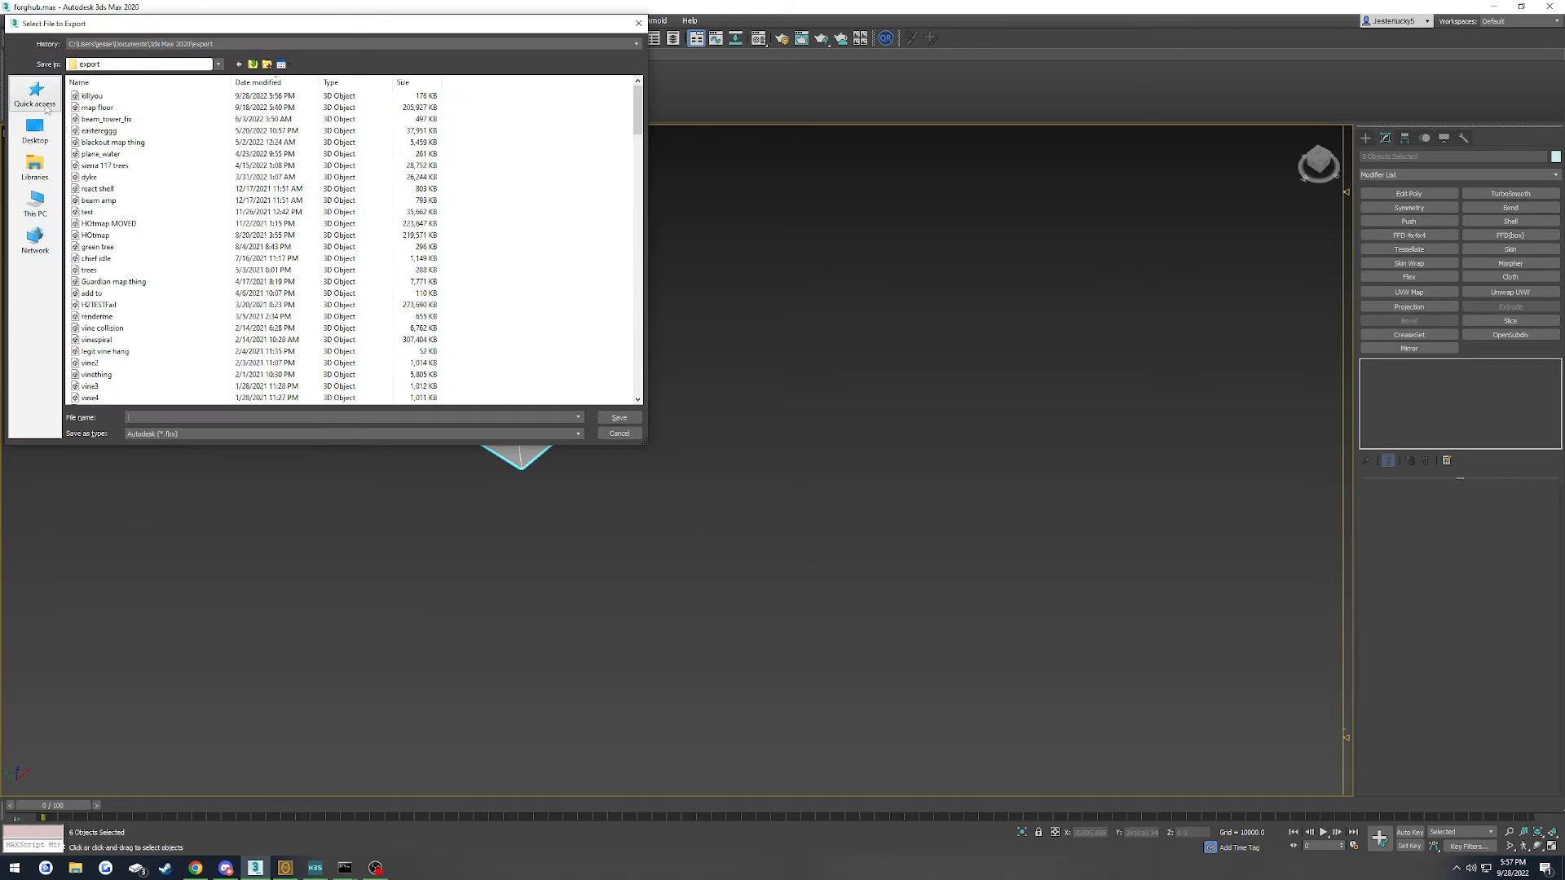
pyautogui.click(44, 108)
pyautogui.doubleClick(153, 163)
pyautogui.click(837, 451)
pyautogui.click(929, 701)
# In Osoyoos, convert the exported FBX to an Amalgam scene specification, overwriting blackheart.ASS in the levels\multi\blackheart\structure folder
pyautogui.click(285, 868)
pyautogui.click(254, 257)
pyautogui.doubleClick(346, 277)
pyautogui.doubleClick(343, 375)
pyautogui.click(310, 469)
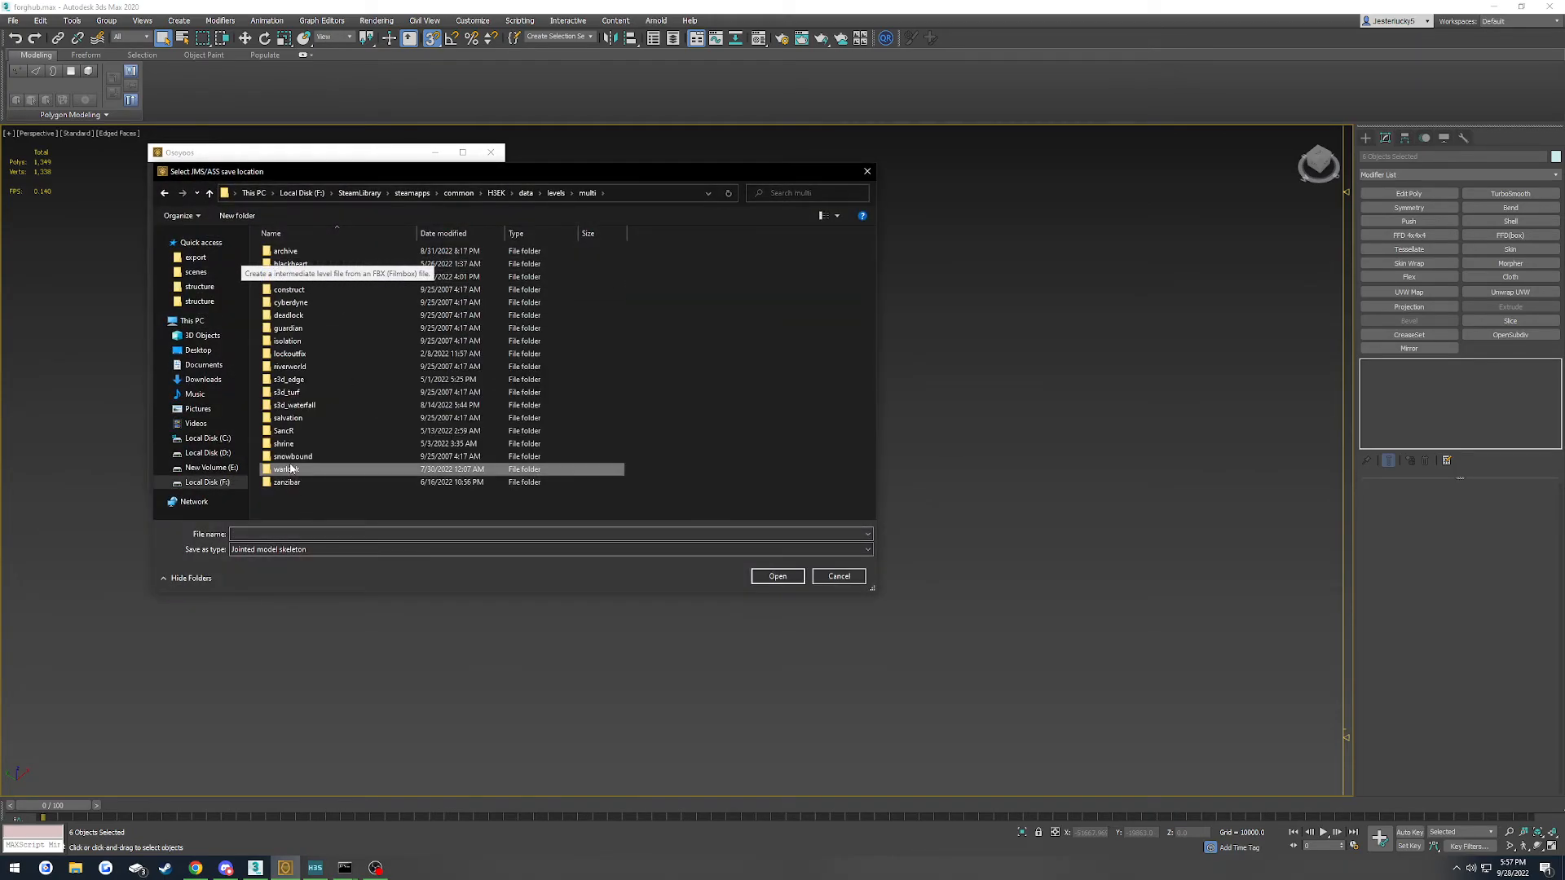
pyautogui.doubleClick(329, 261)
pyautogui.click(281, 549)
pyautogui.click(282, 565)
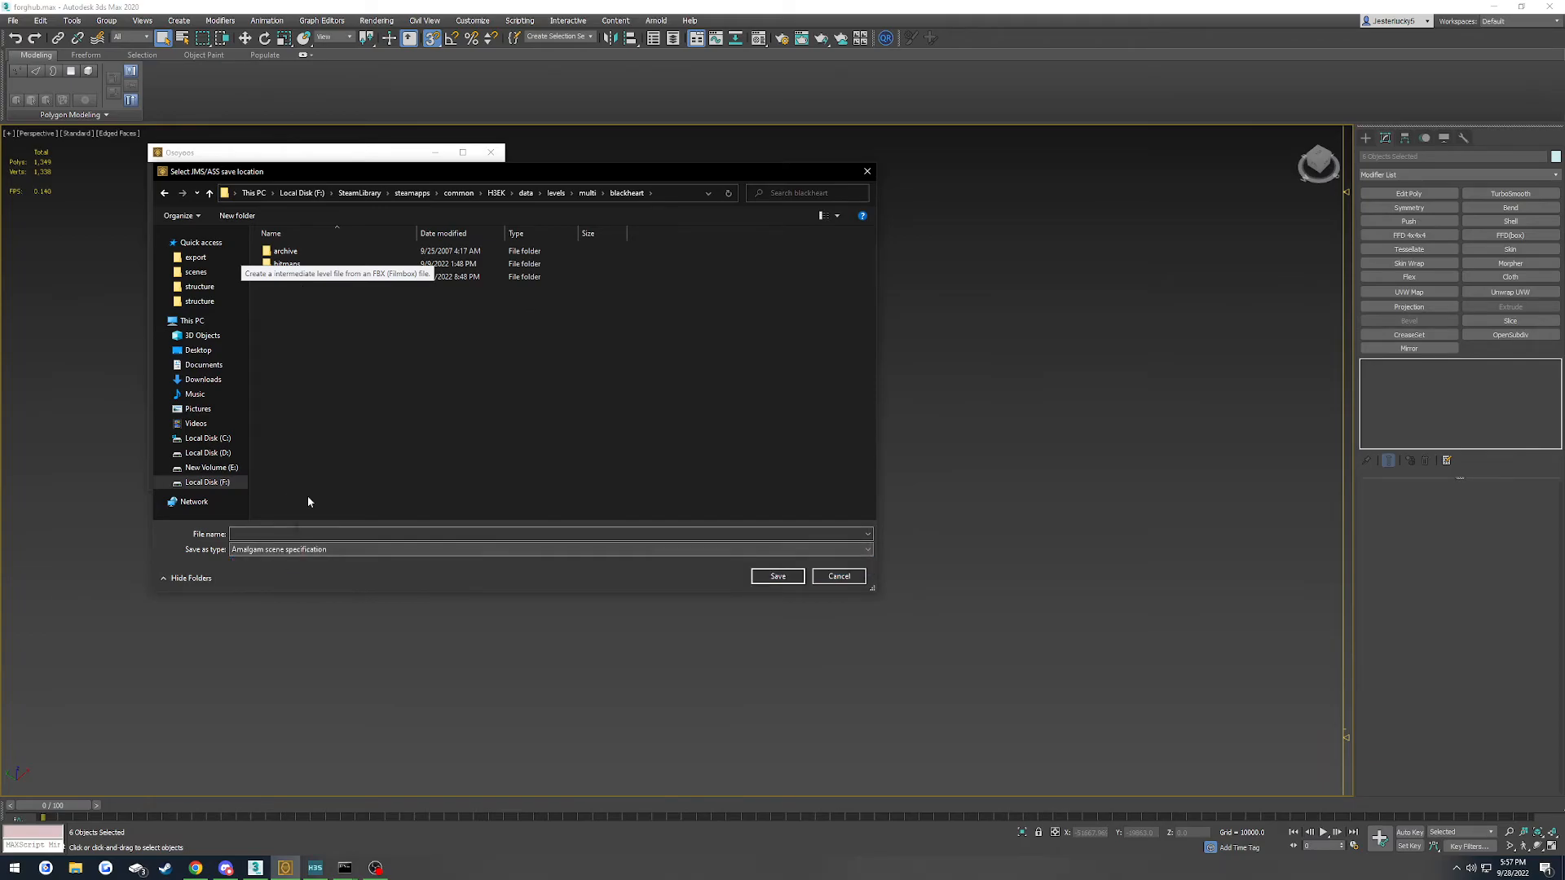
pyautogui.click(281, 549)
pyautogui.click(285, 564)
pyautogui.doubleClick(313, 277)
pyautogui.doubleClick(311, 269)
pyautogui.click(813, 433)
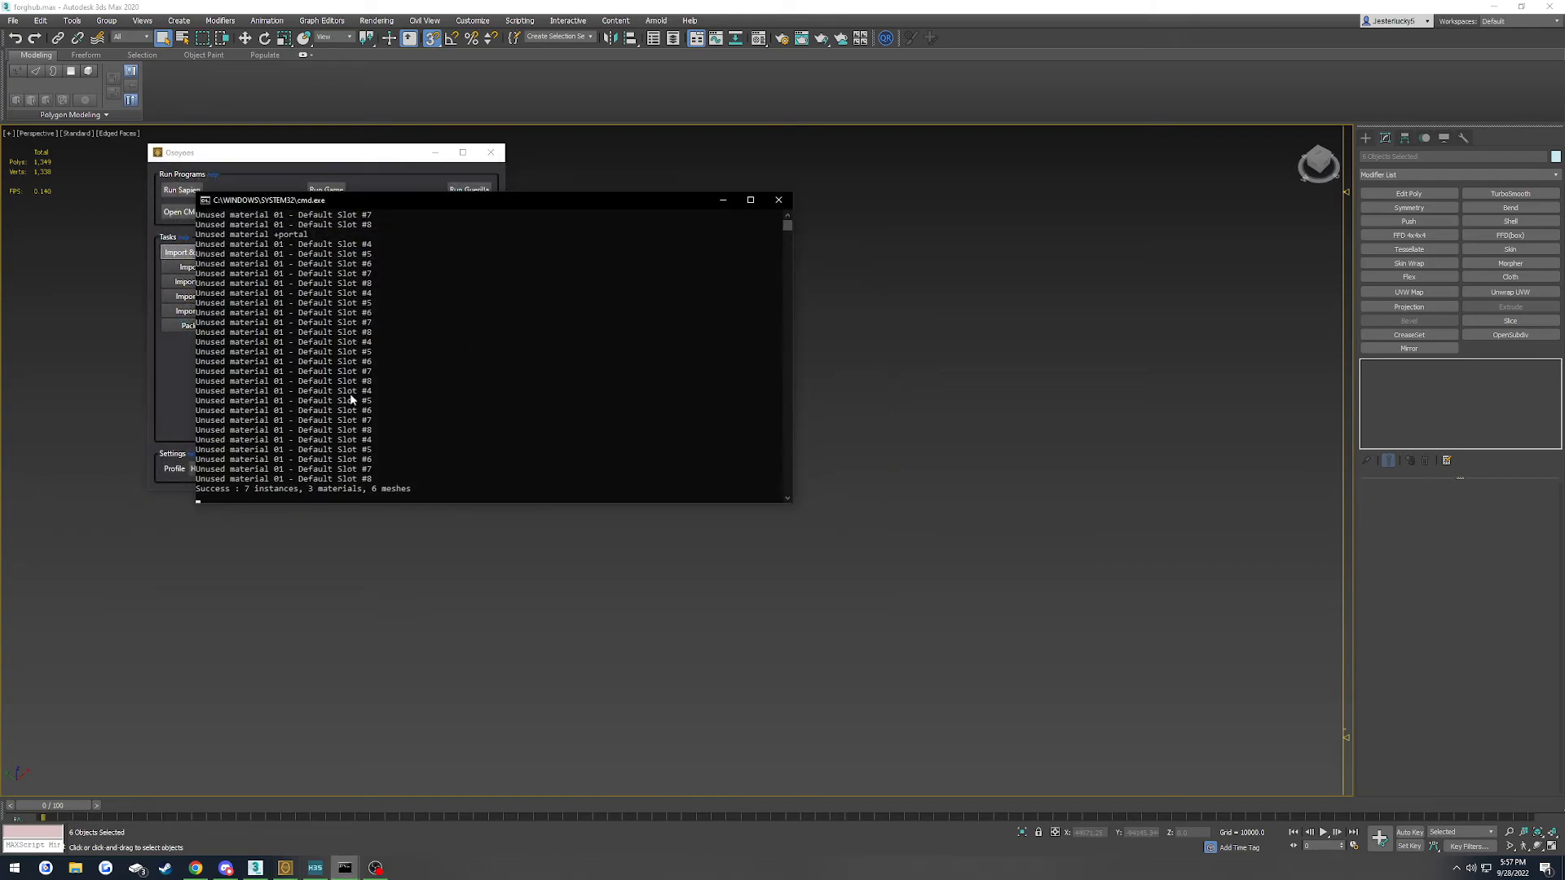
# Load levels\multi\blackheart\structure\blackheart.ASS as the level file and run its structure import with Import Only
pyautogui.click(305, 258)
pyautogui.doubleClick(326, 274)
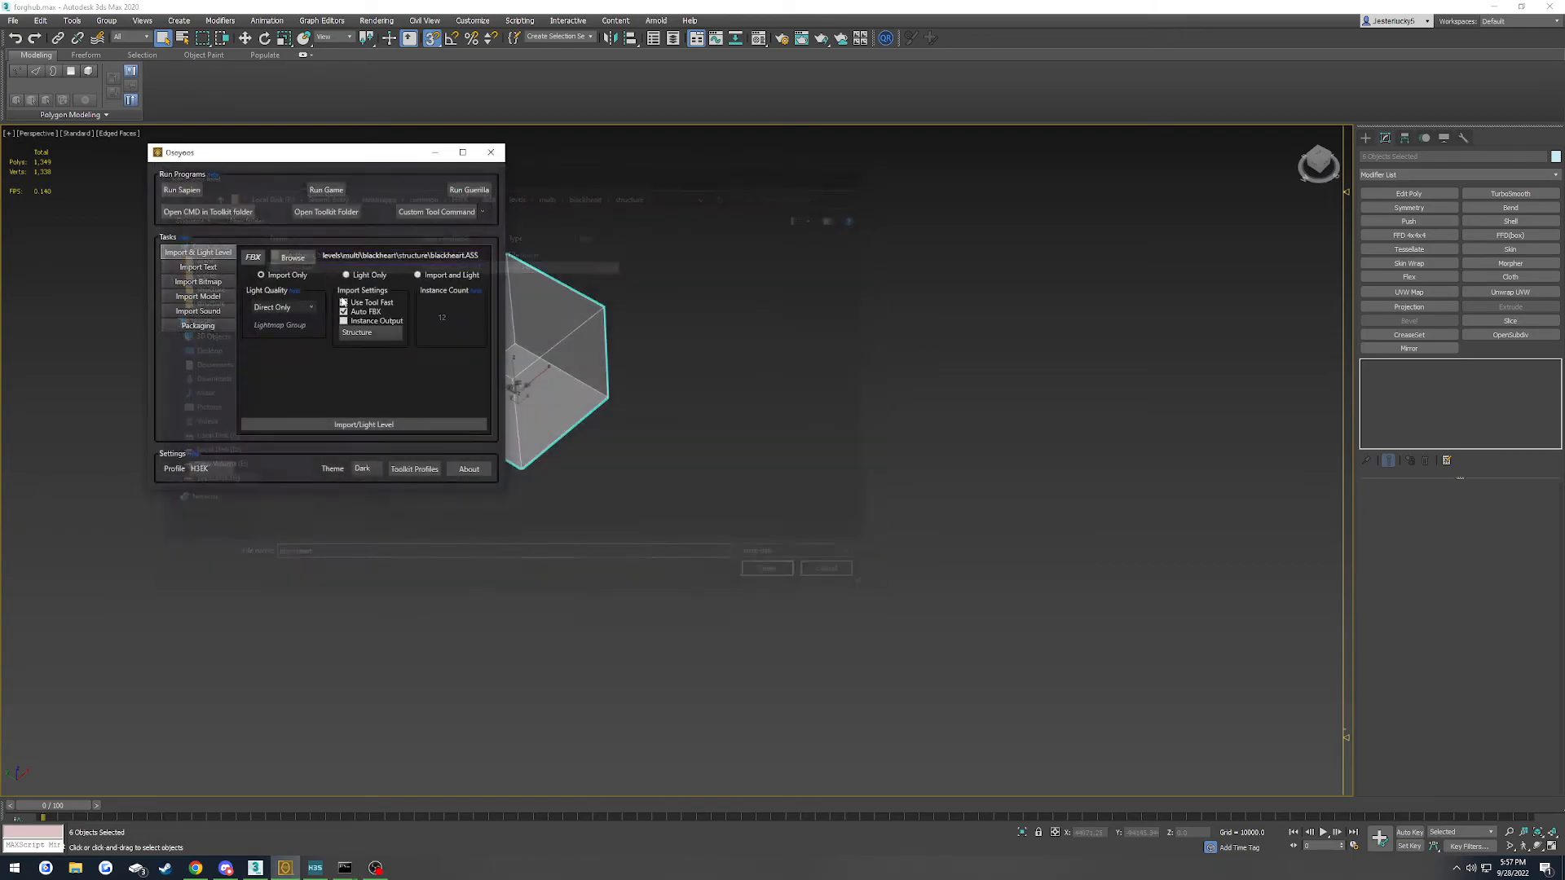
pyautogui.click(380, 425)
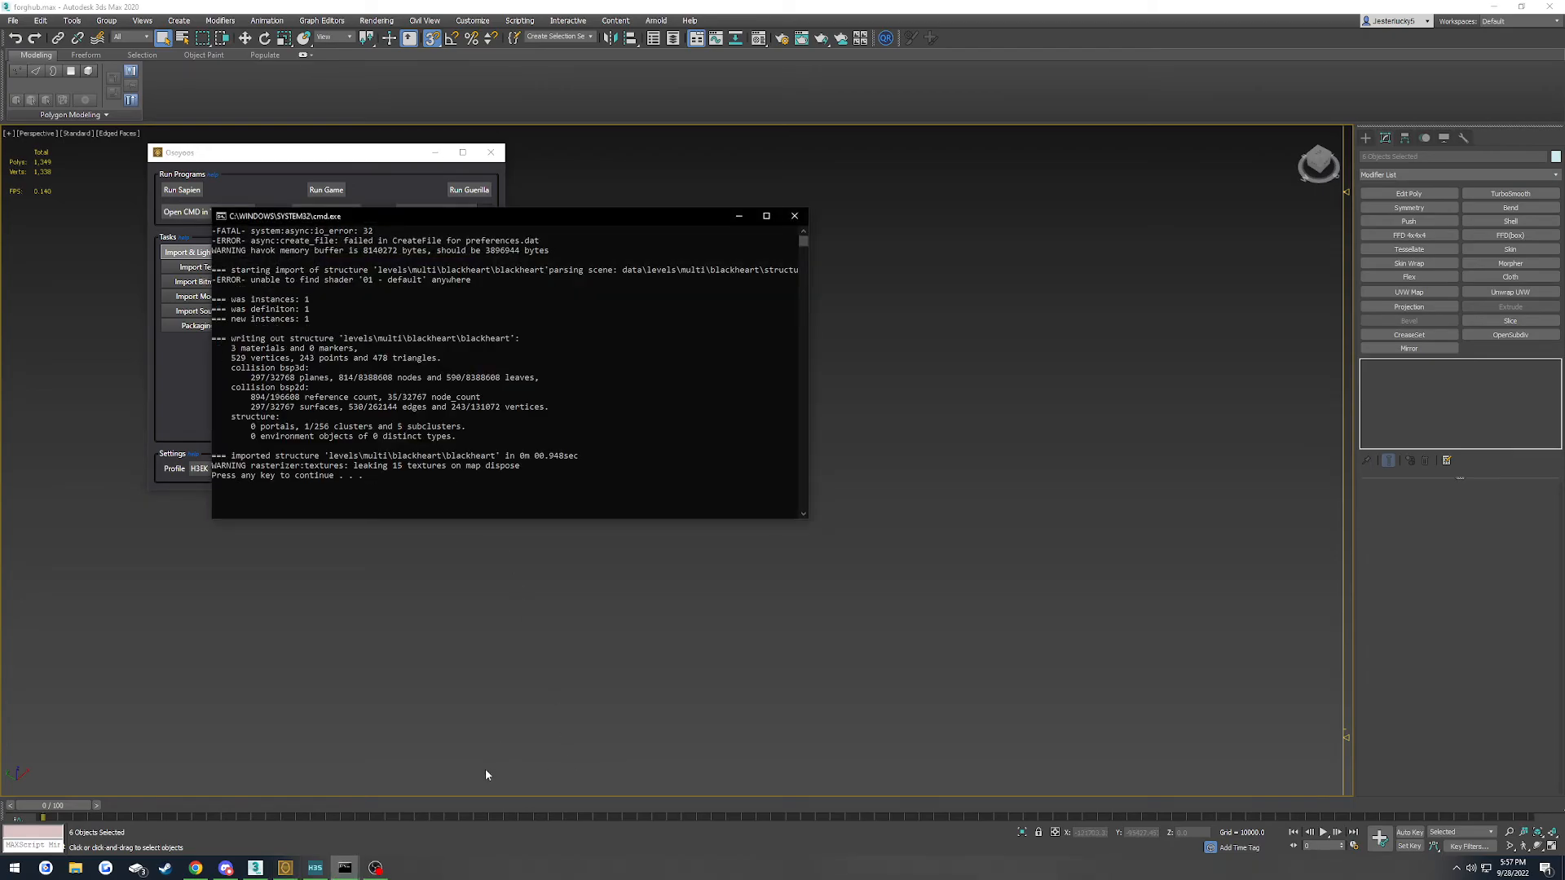
# Switch to Sapien and fly from the block structures to the cliff to examine its newly assigned material
pyautogui.click(315, 867)
pyautogui.moveTo(630, 637); pyautogui.dragTo(685, 611, button='middle')
pyautogui.press('w')
pyautogui.press('shift')
pyautogui.press('s')
pyautogui.press('w')
pyautogui.press('s')
pyautogui.press('w')
pyautogui.press('s')
pyautogui.press('w')
pyautogui.moveTo(685, 611); pyautogui.dragTo(619, 611)
pyautogui.moveTo(620, 611); pyautogui.dragTo(611, 578, button='middle')
pyautogui.press('s')
pyautogui.press('w')
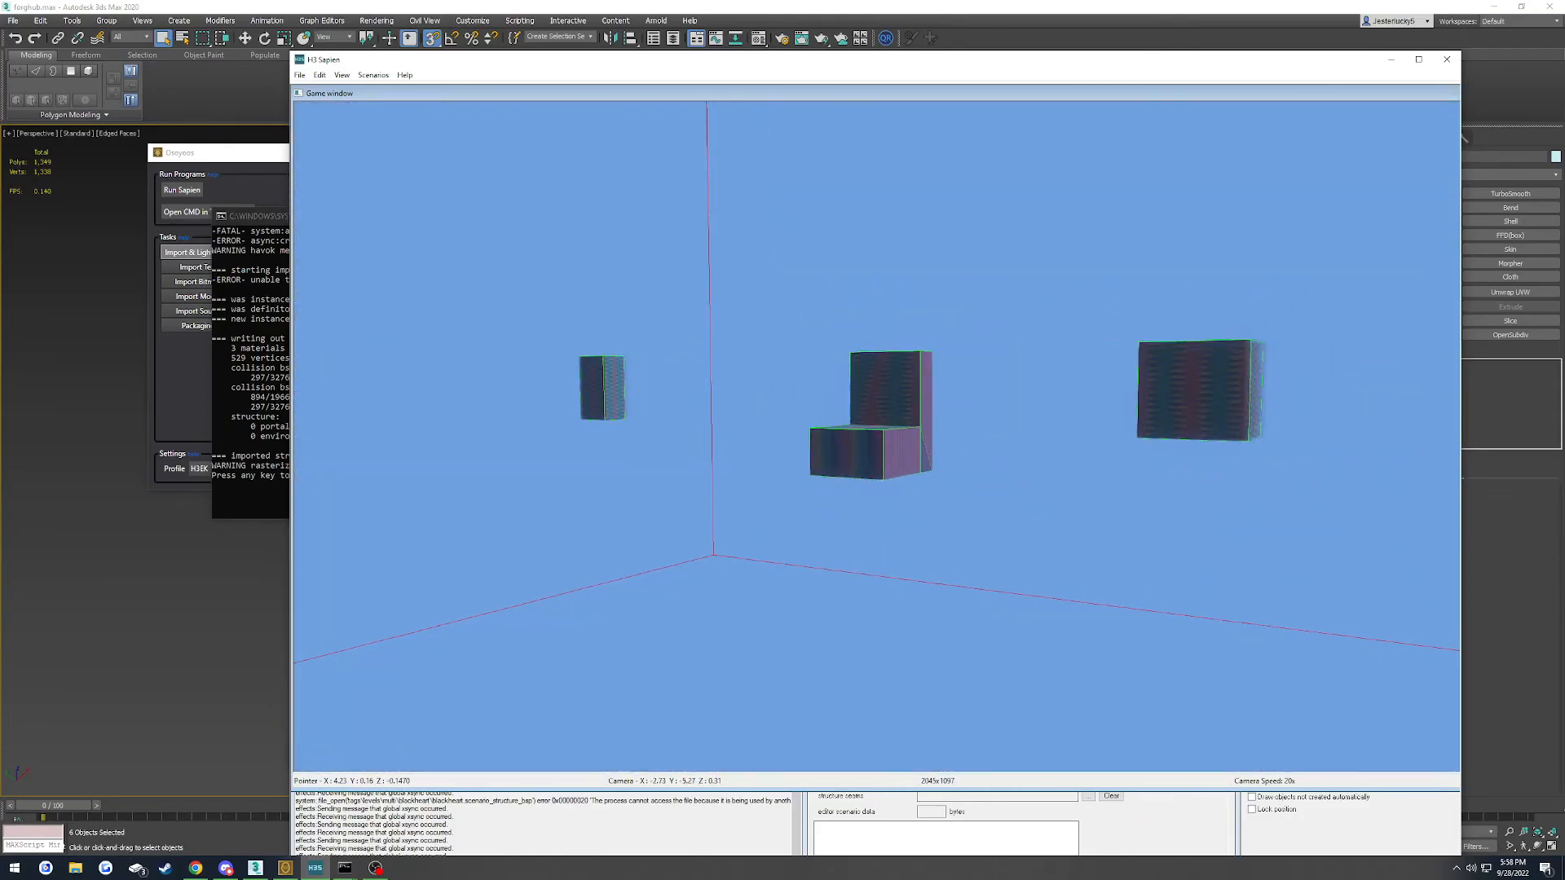
pyautogui.press('d')
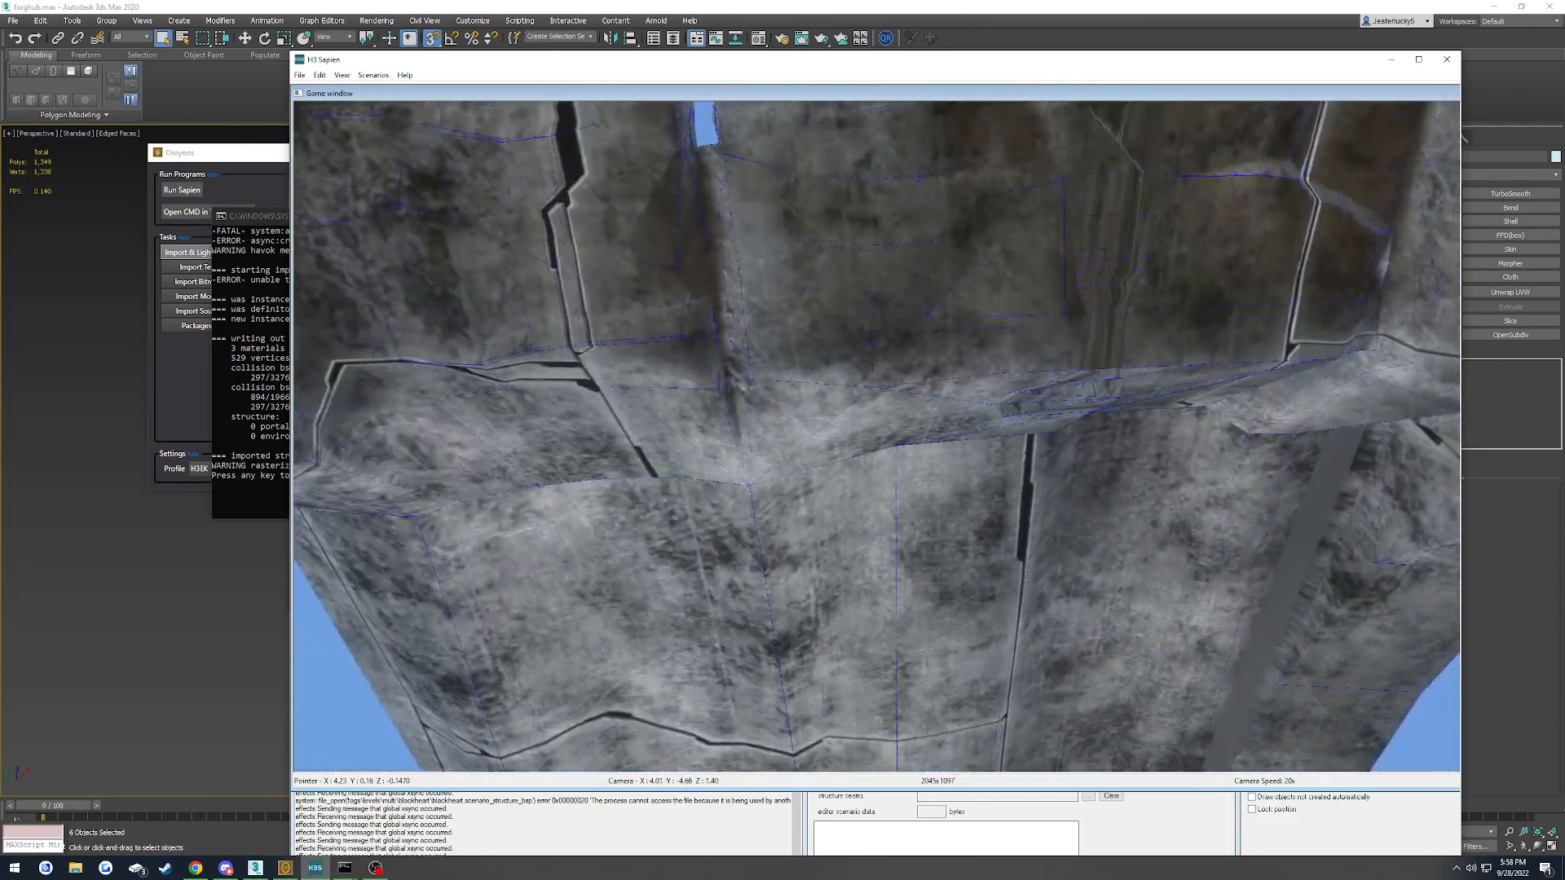
pyautogui.press('s')
pyautogui.moveTo(626, 628)
pyautogui.mouseDown(button='middle')
pyautogui.moveTo(631, 660)
pyautogui.moveTo(620, 595)
pyautogui.moveTo(627, 629)
pyautogui.mouseUp(button='middle')
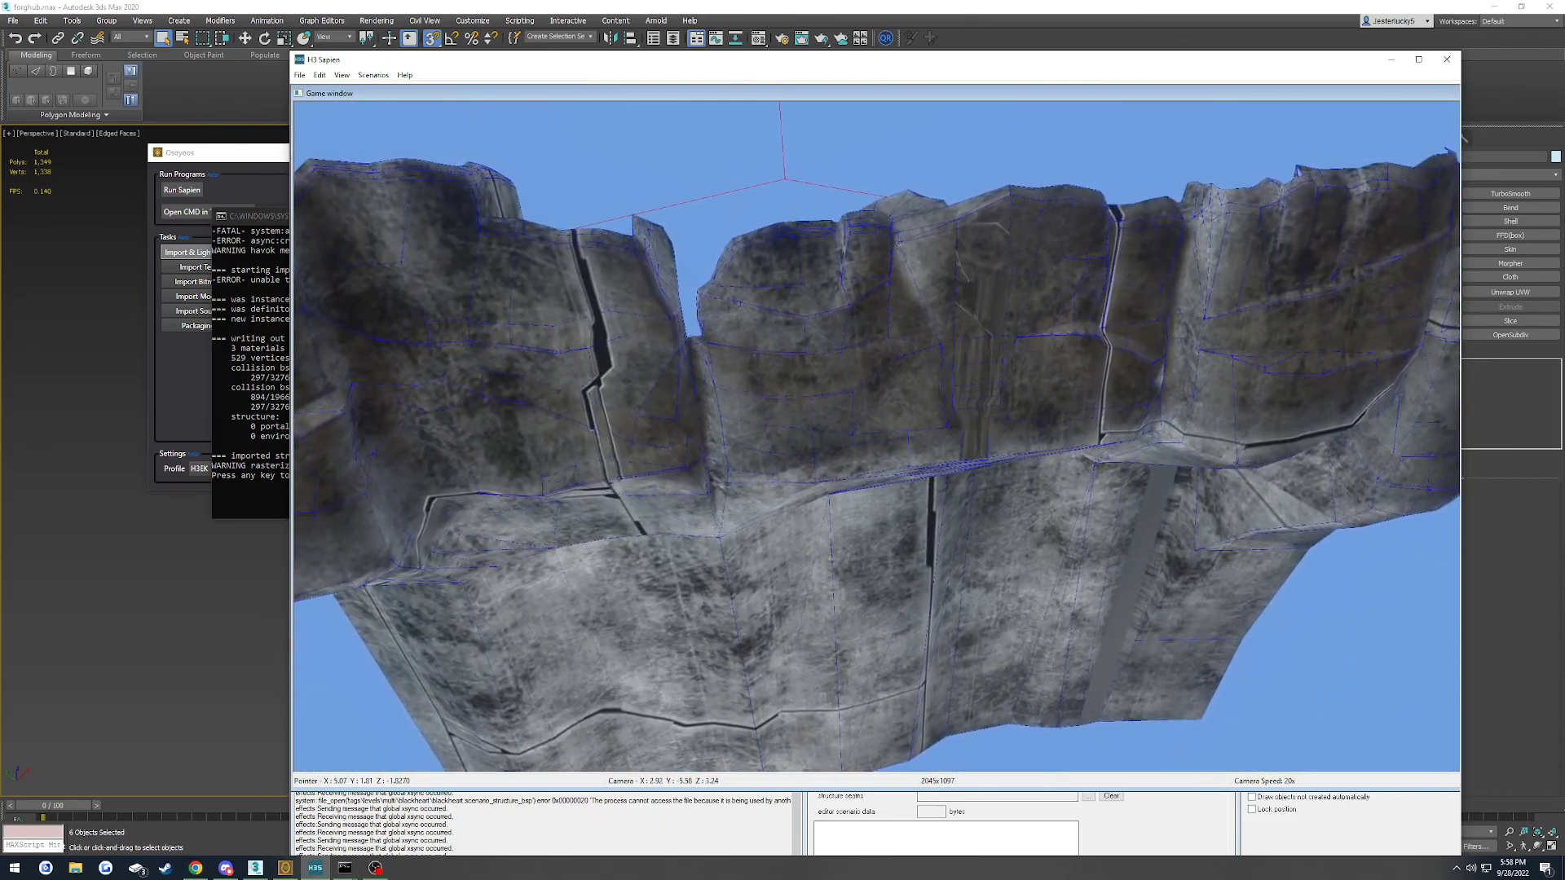